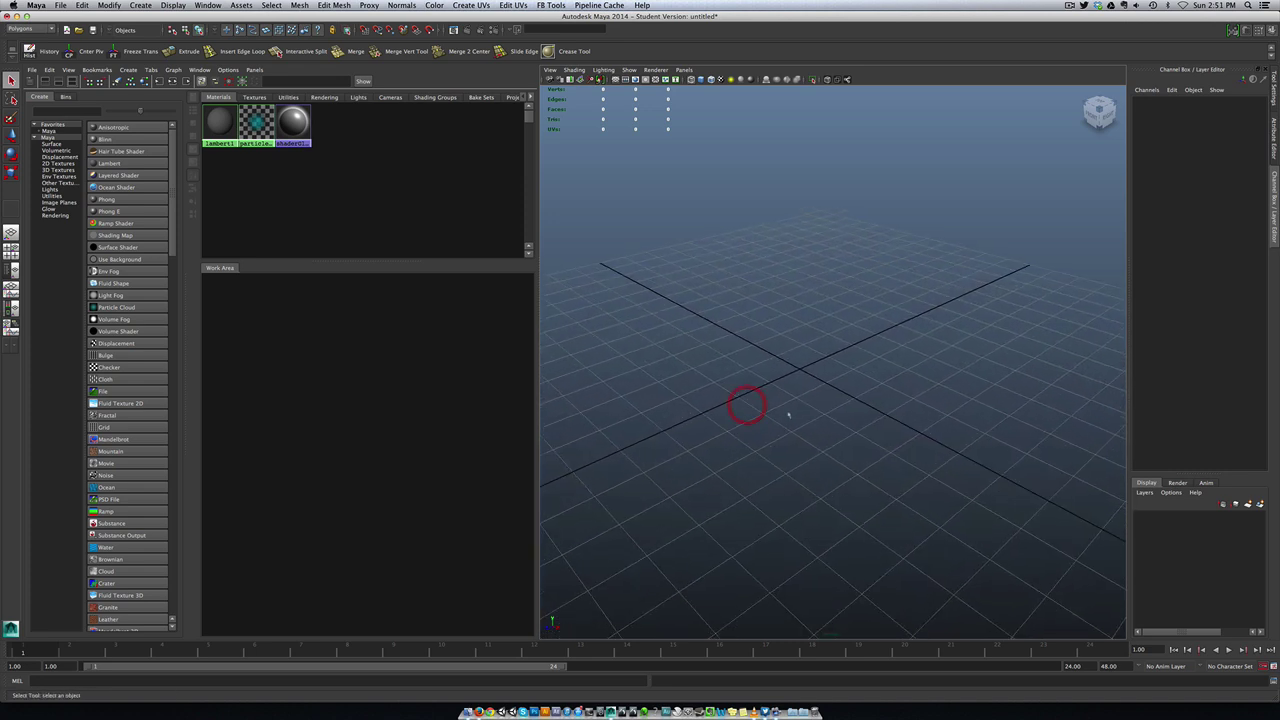
# Create a polygon sphere and set both its axis and height subdivisions to 15
pyautogui.keyDown('shift'); pyautogui.rightClick(776, 396); pyautogui.keyUp('shift')
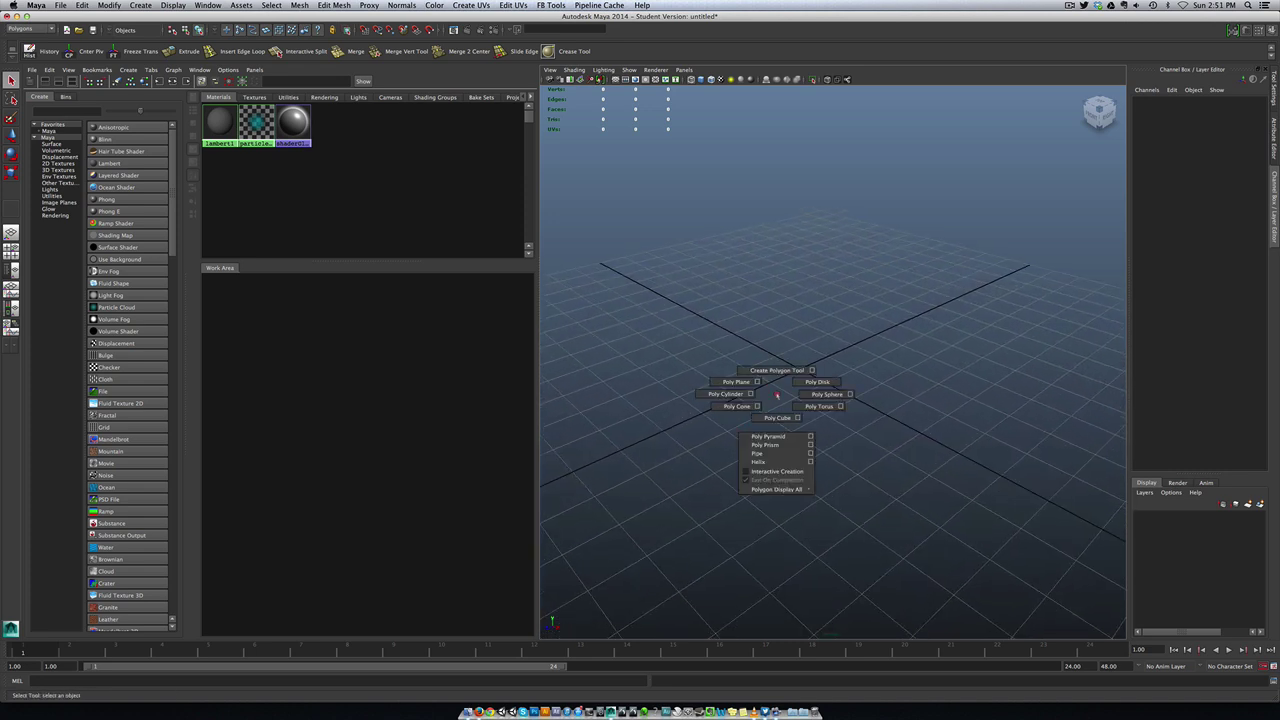
pyautogui.keyDown('shift'); pyautogui.moveTo(776, 396); pyautogui.dragTo(826, 394, button='right'); pyautogui.keyUp('shift')
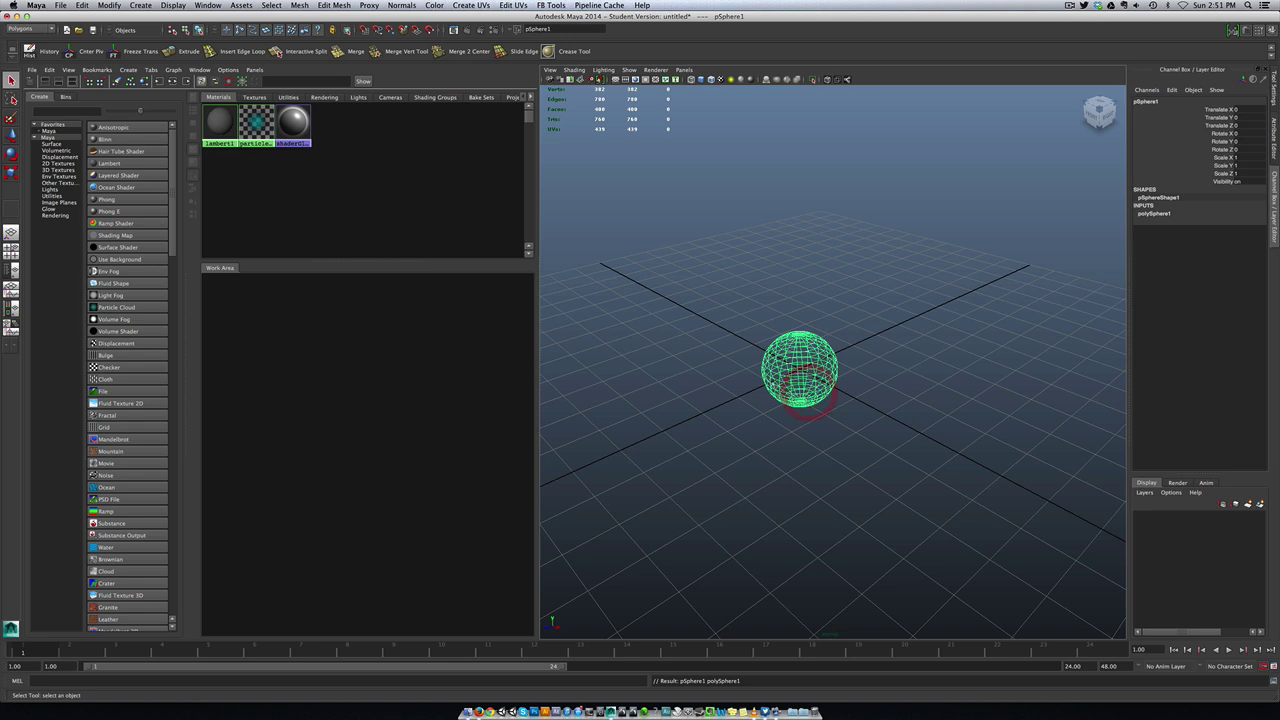
pyautogui.click(1160, 213)
pyautogui.moveTo(1238, 230); pyautogui.dragTo(1240, 238)
pyautogui.write('15')
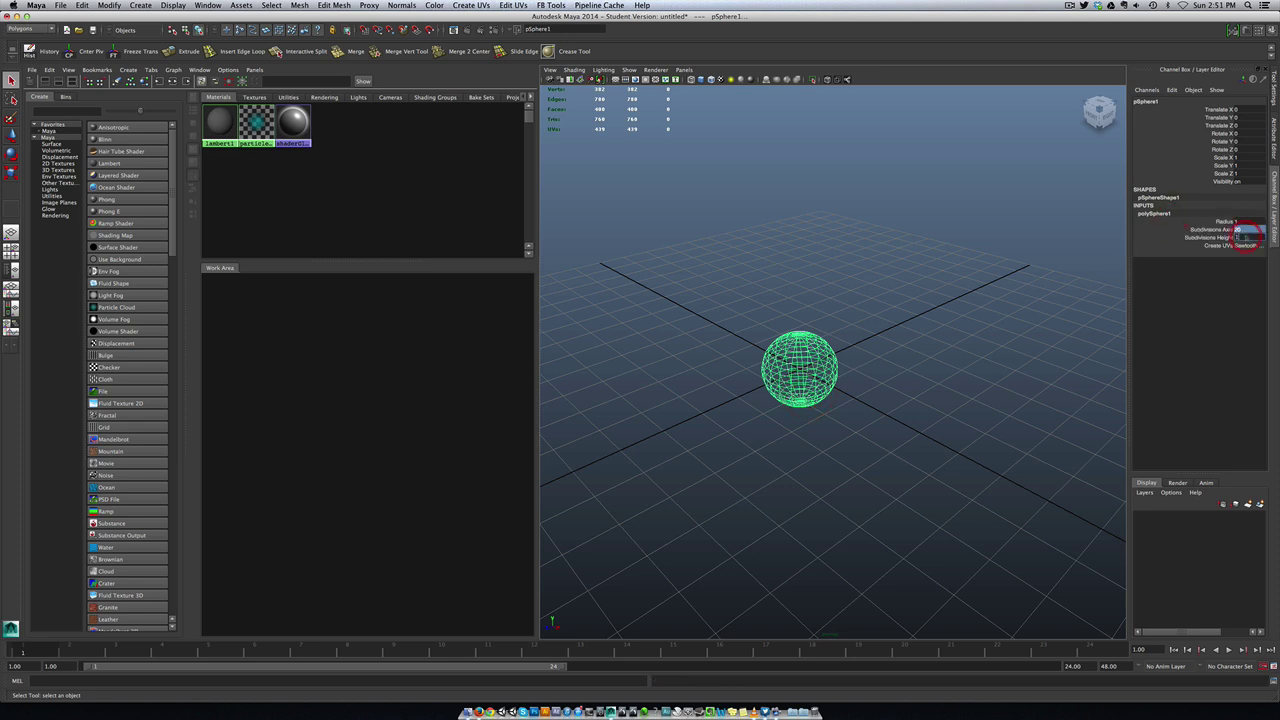
pyautogui.press('Return')
# Show the sphere in shaded display in the perspective view and leave it selected
pyautogui.keyDown('alt'); pyautogui.moveTo(655, 386); pyautogui.dragTo(695, 389, button='right'); pyautogui.keyUp('alt')
pyautogui.scroll(3, 695, 390)
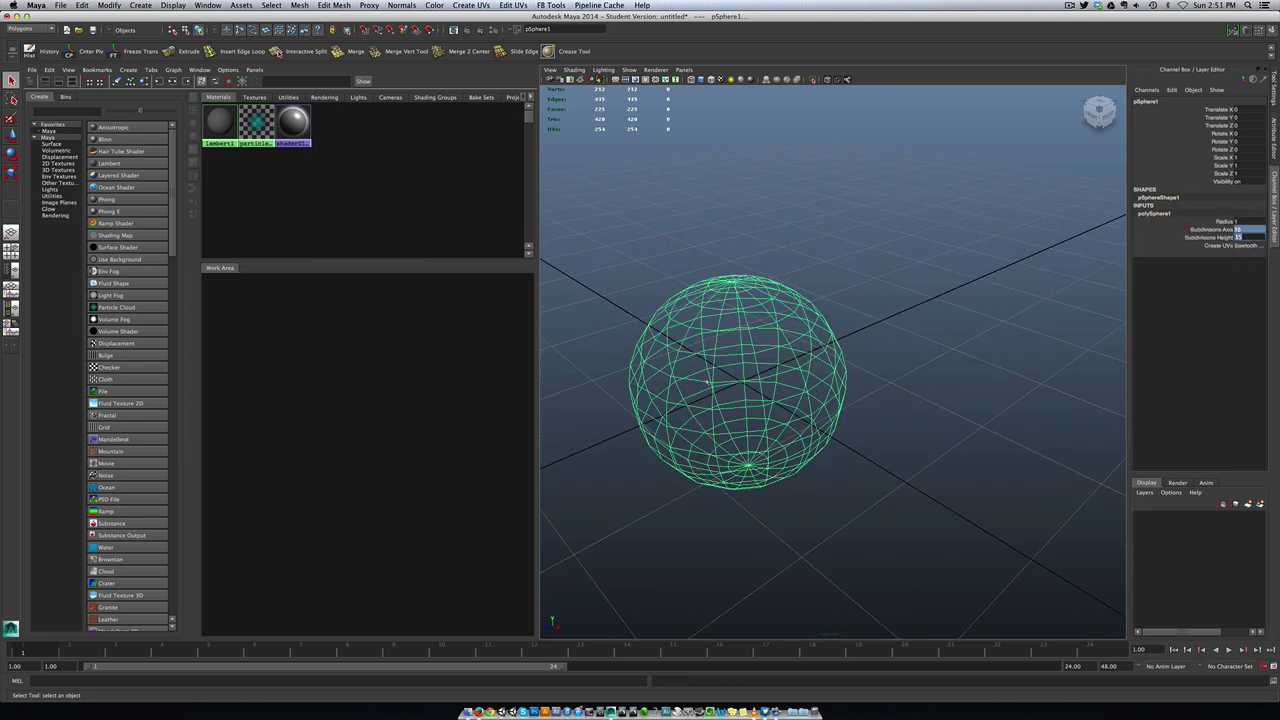
pyautogui.keyDown('alt'); pyautogui.moveTo(707, 382); pyautogui.dragTo(766, 382, button='middle'); pyautogui.keyUp('alt')
pyautogui.click(603, 306)
pyautogui.click(750, 355)
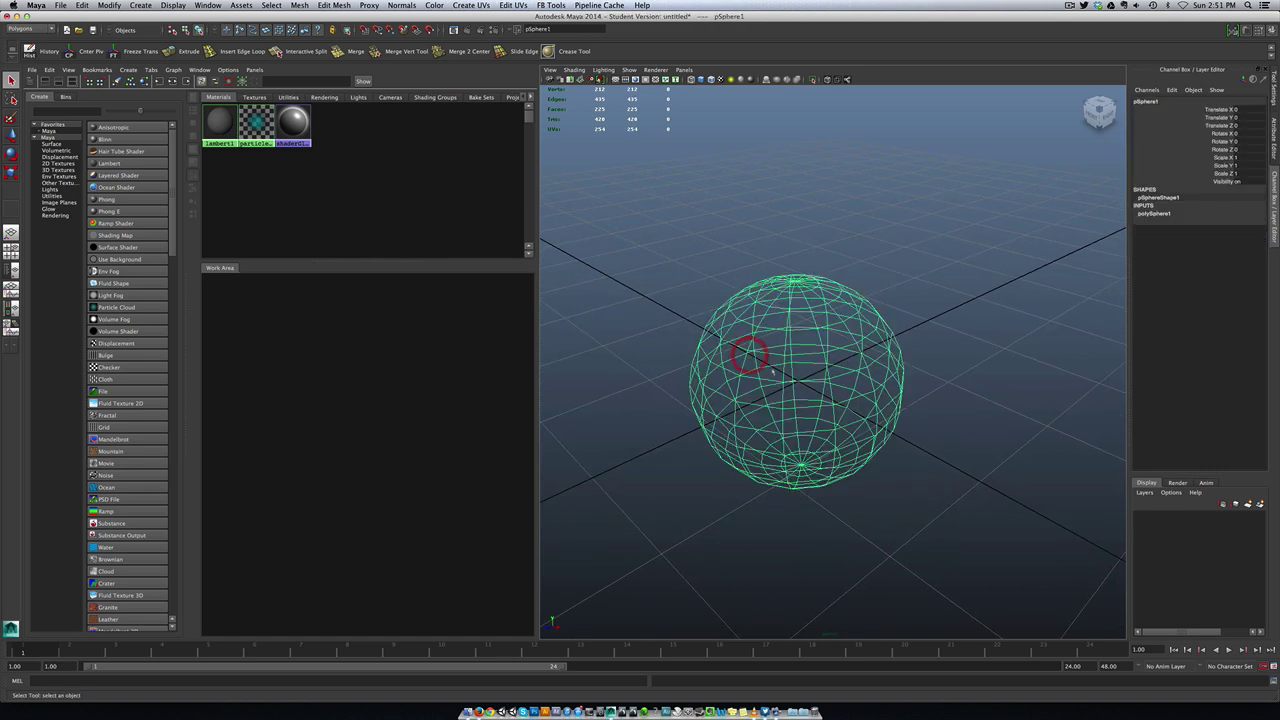
pyautogui.press('5')
pyautogui.click(697, 245)
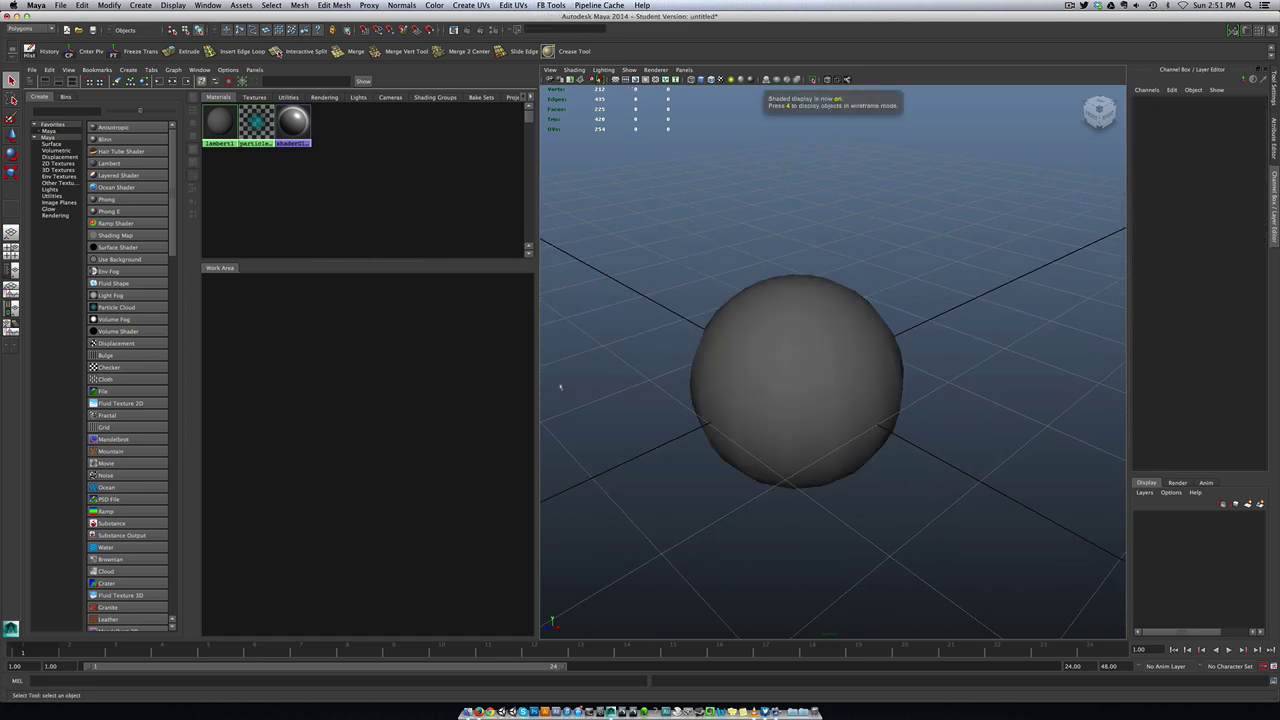
pyautogui.click(752, 383)
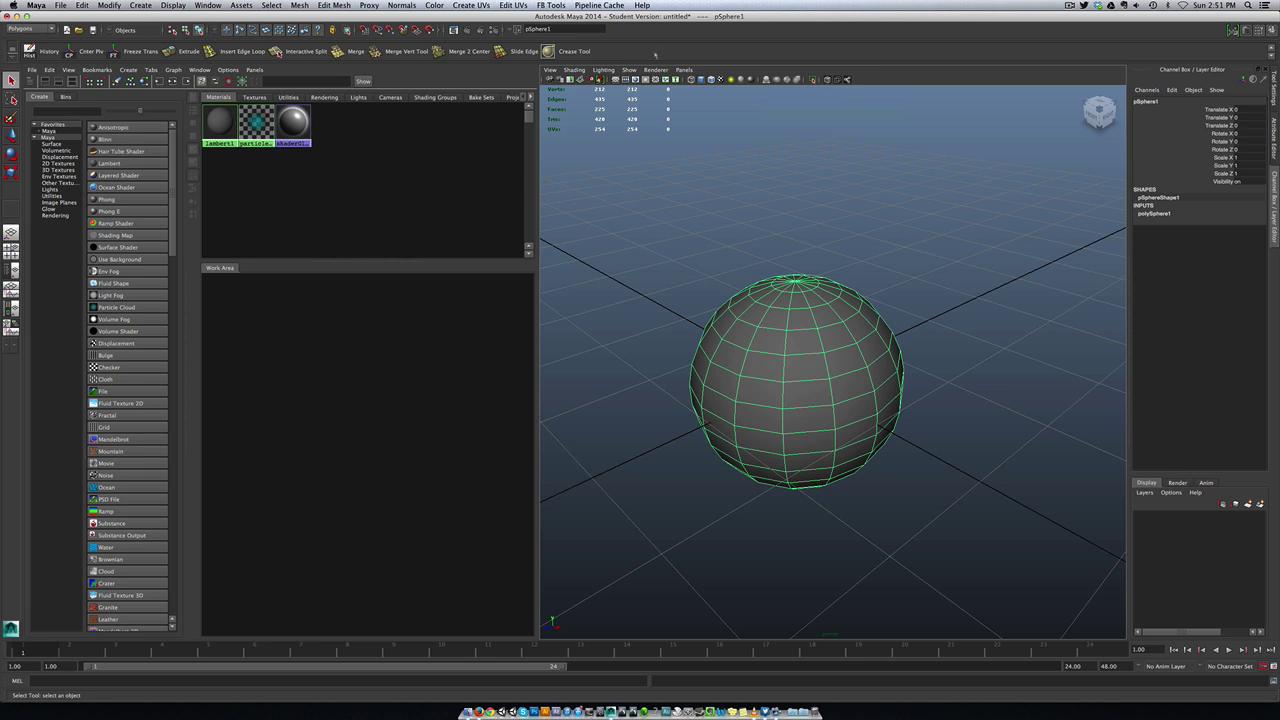
# Set the perspective view's renderer to High Quality Rendering and reselect the sphere
pyautogui.click(655, 70)
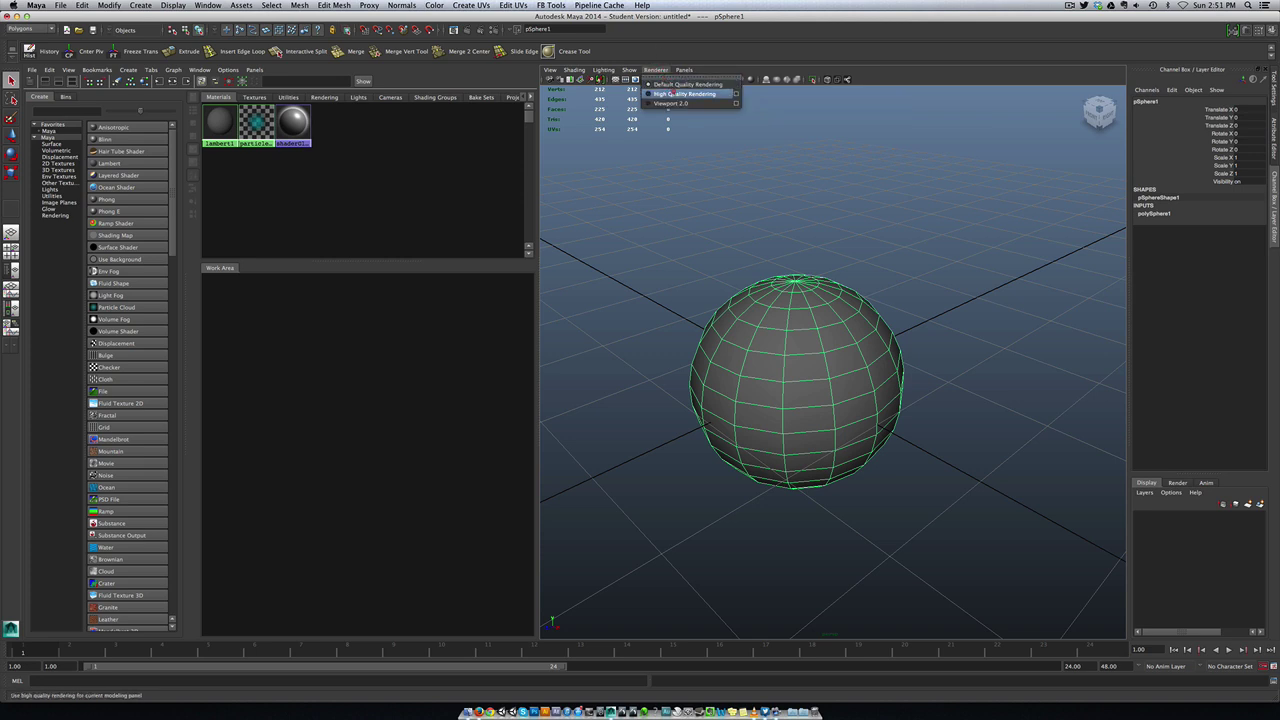
pyautogui.click(673, 92)
pyautogui.click(663, 309)
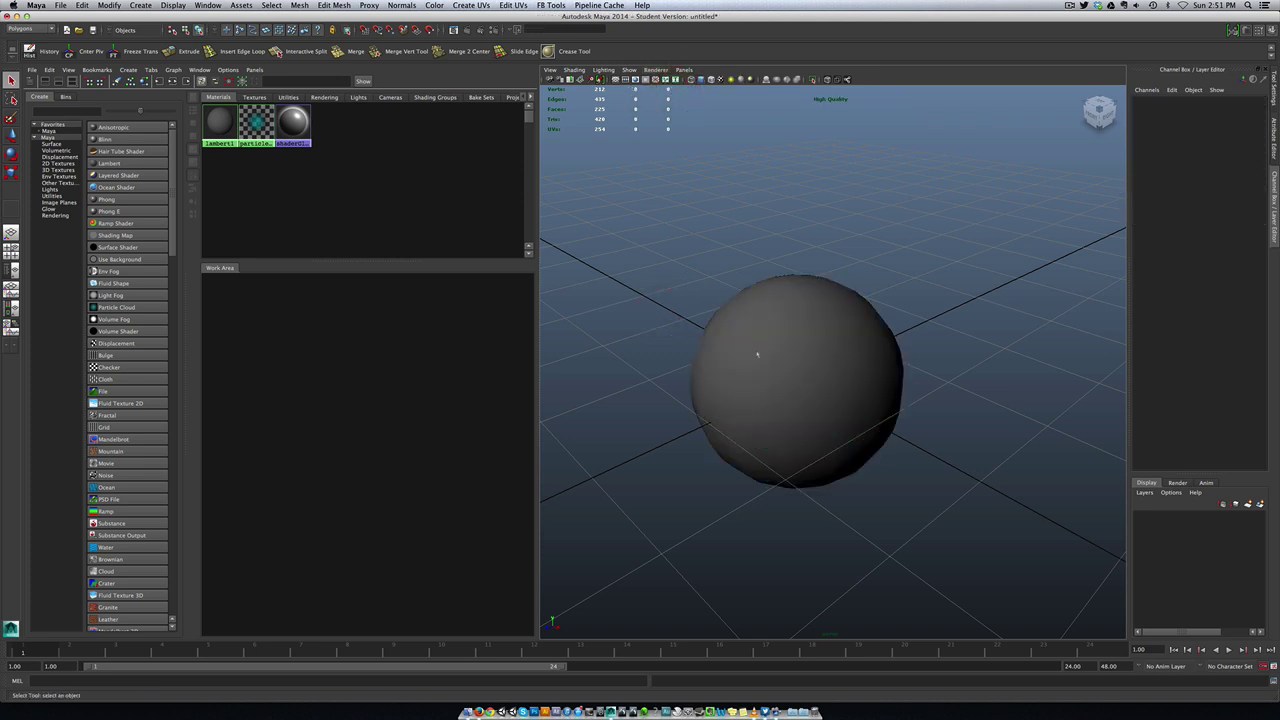
pyautogui.click(757, 353)
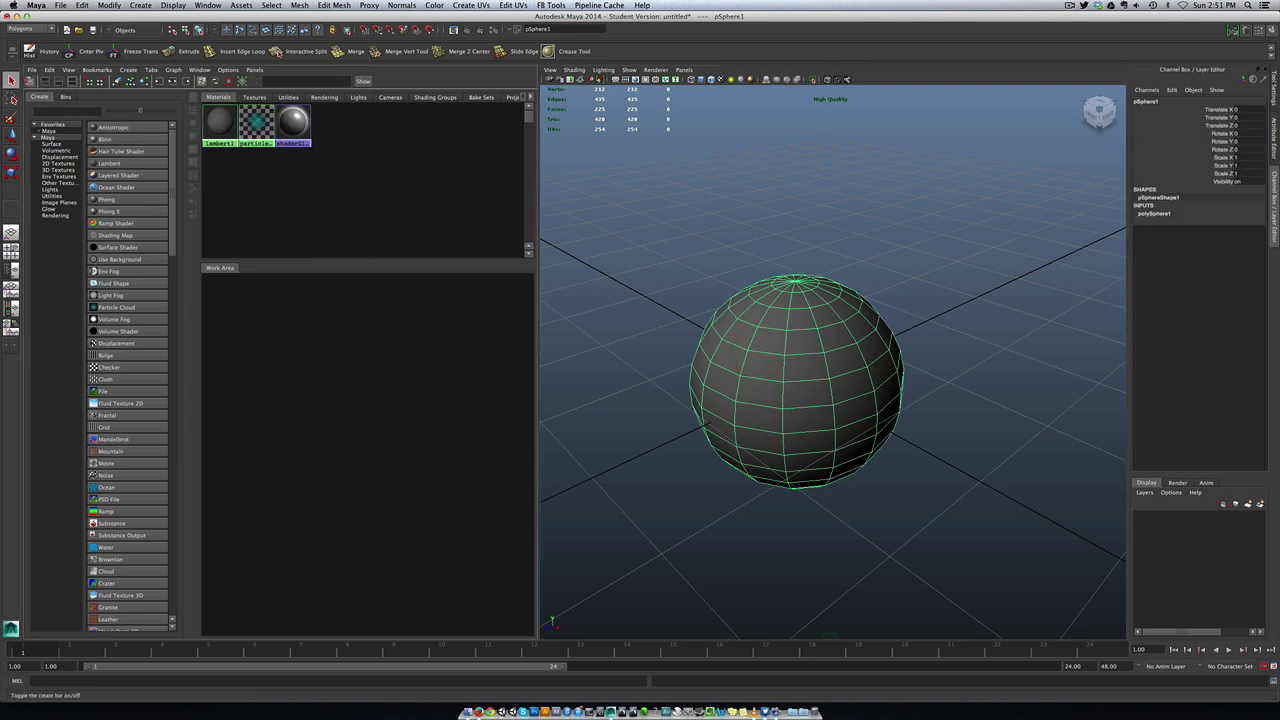
# Toggle the create bar, then try the top-only and bottom-only tab layouts before restoring both
pyautogui.click(29, 81)
pyautogui.click(29, 81)
pyautogui.click(45, 81)
pyautogui.click(58, 81)
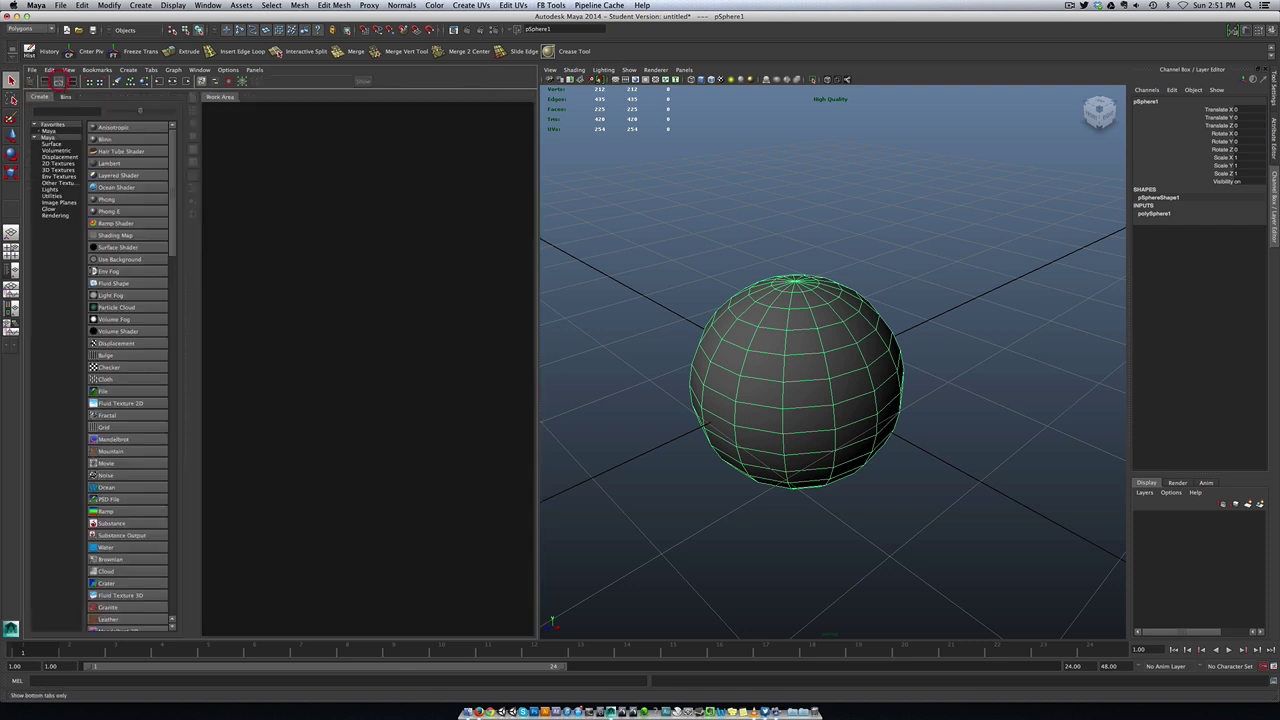
pyautogui.click(72, 81)
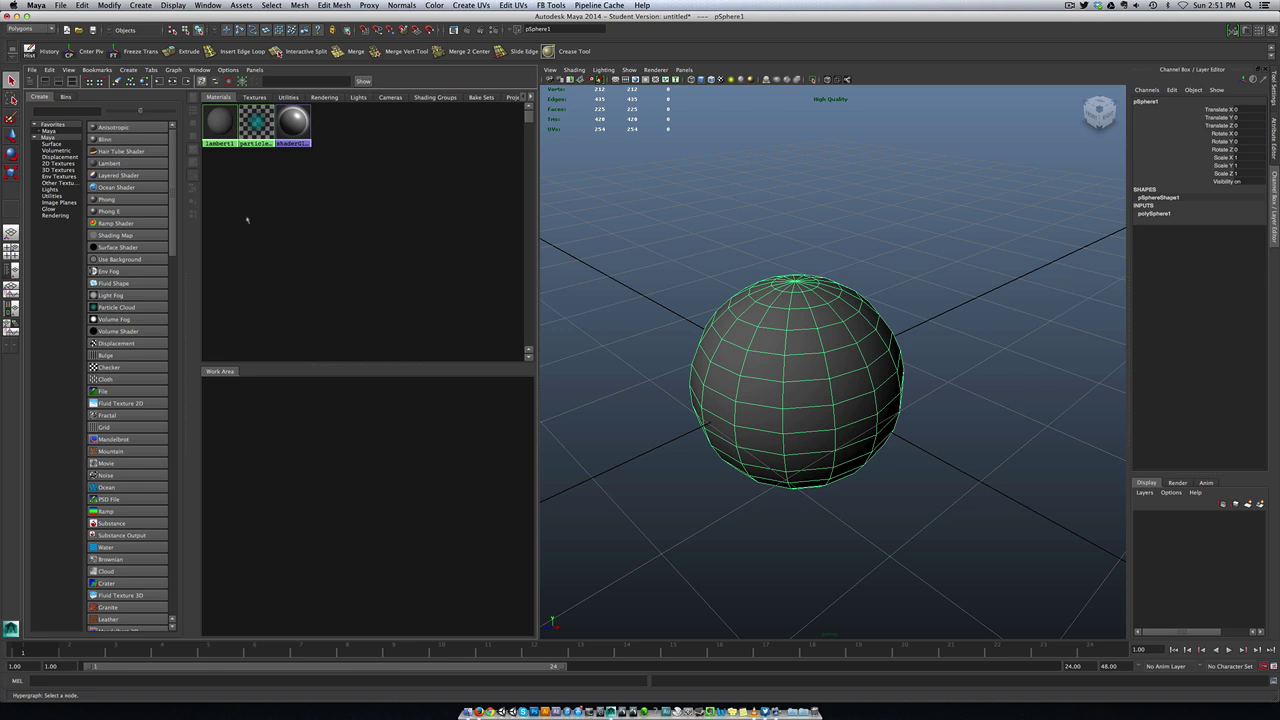
# Graph the lambert1 material in the work area and clear the graph
pyautogui.moveTo(221, 121); pyautogui.dragTo(220, 142, button='right')
pyautogui.scroll(-1, 295, 497)
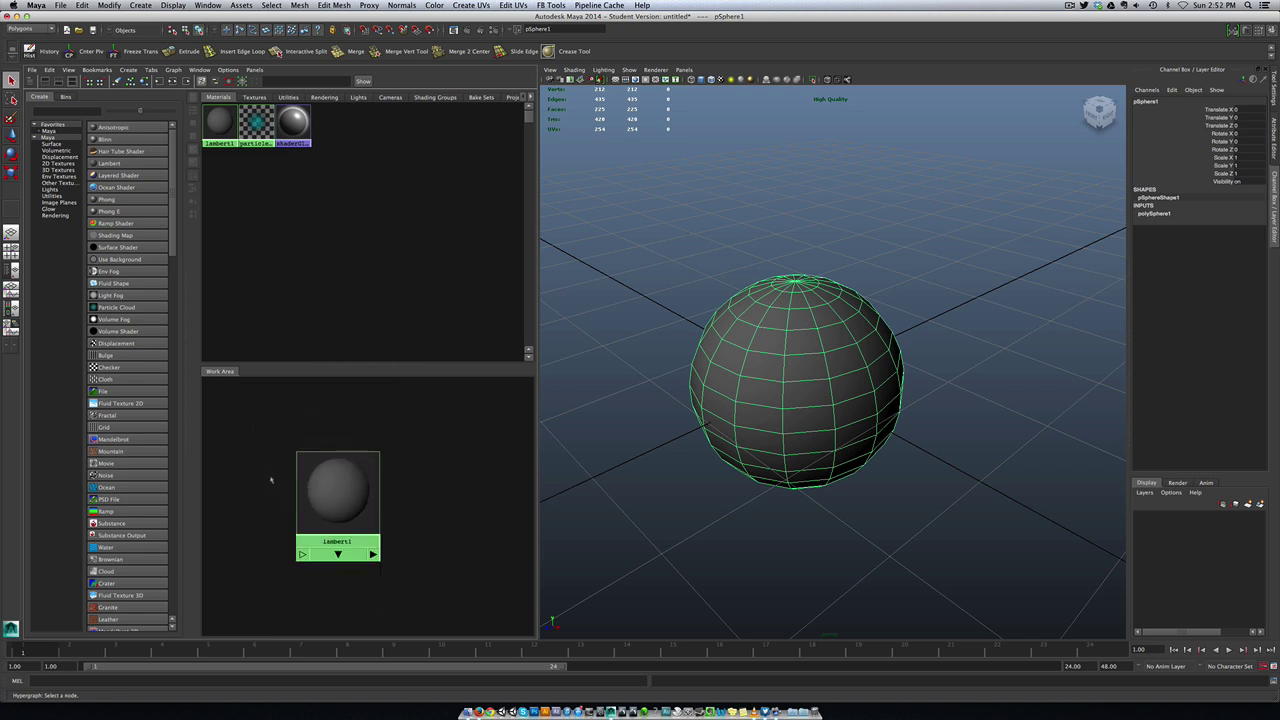
pyautogui.click(246, 450)
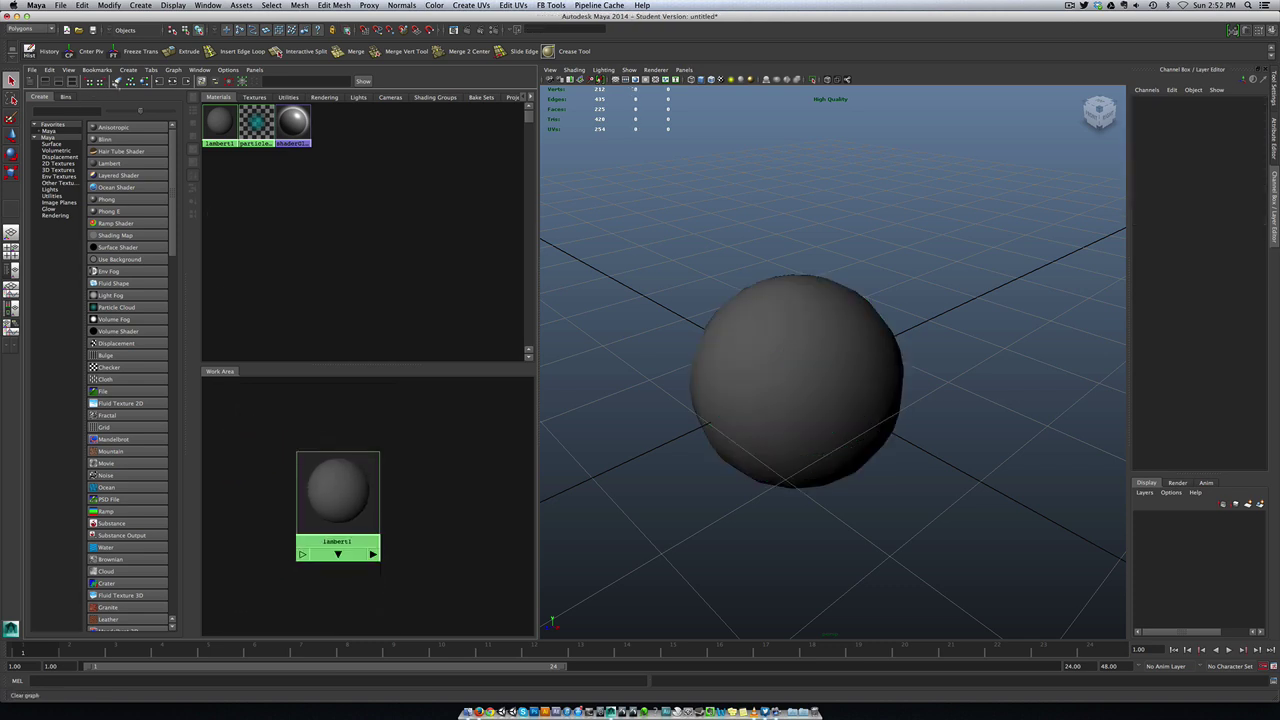
pyautogui.click(118, 82)
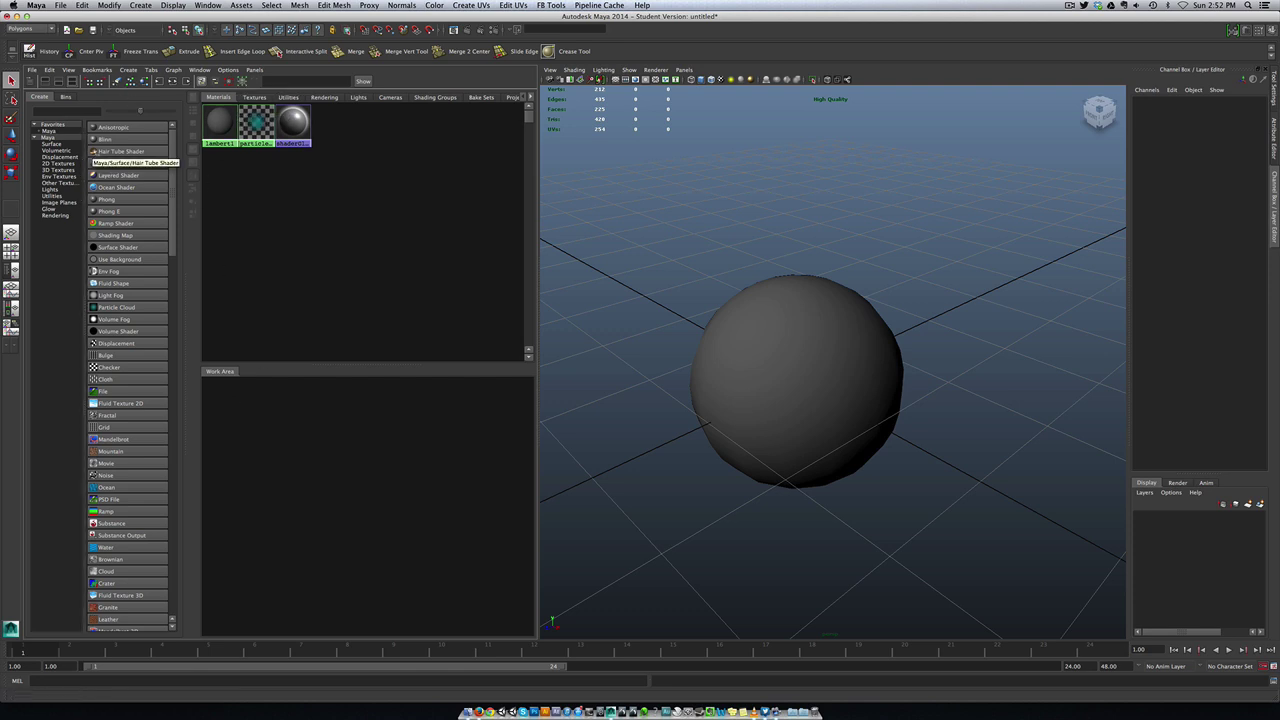
# Create a Blinn material and graph its connection to its shading group in the work area
pyautogui.click(103, 140)
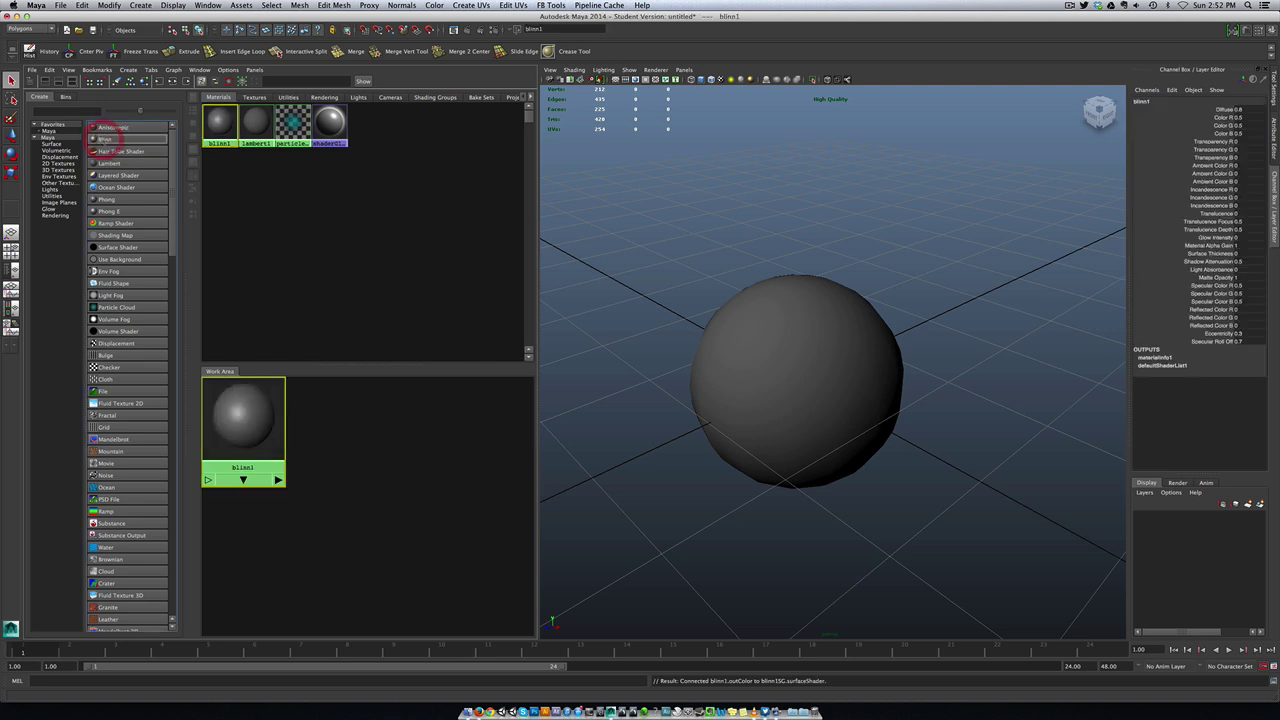
pyautogui.moveTo(243, 420); pyautogui.dragTo(337, 490)
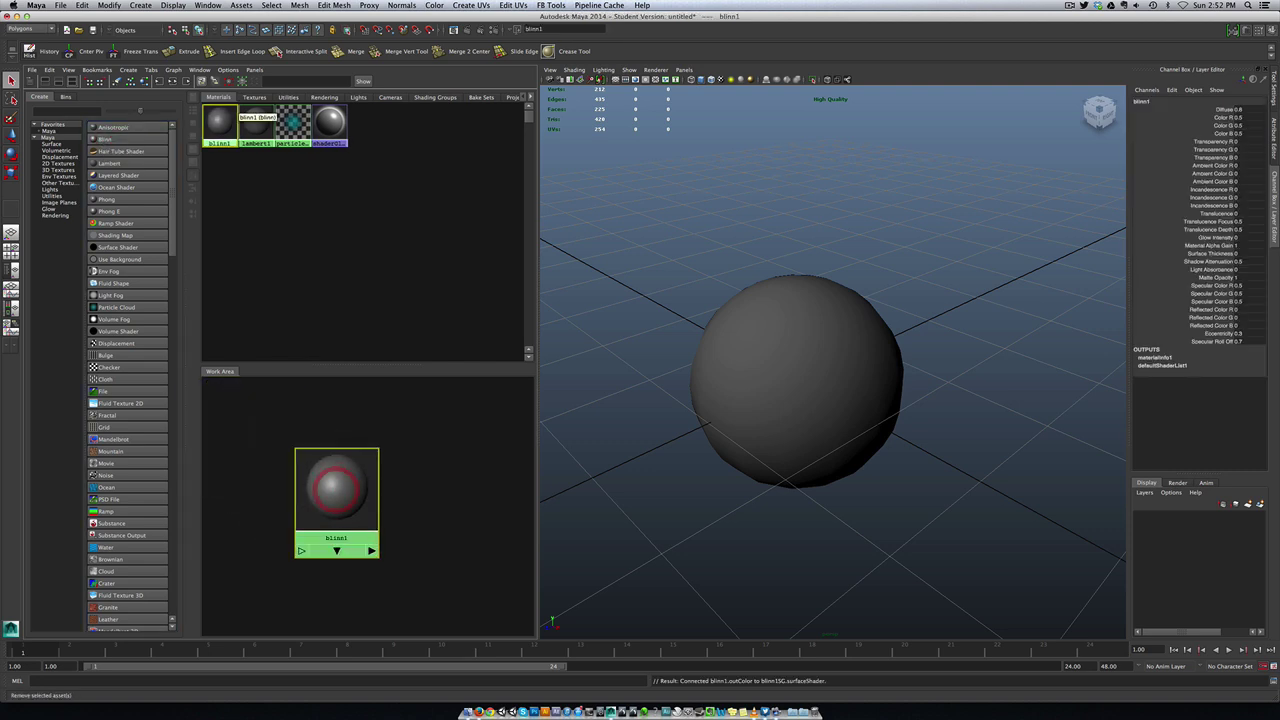
pyautogui.click(172, 81)
pyautogui.scroll(-5, 367, 506)
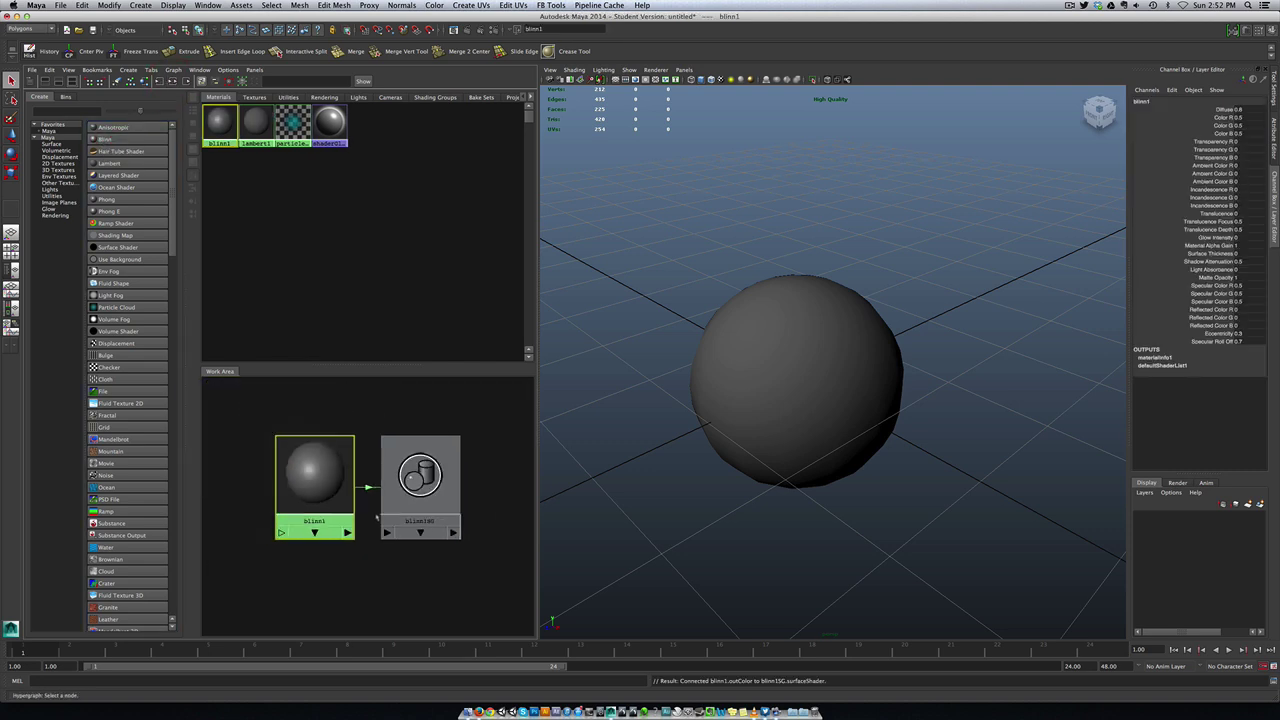
# Reposition the Blinn material and shading group nodes in the work area
pyautogui.moveTo(404, 489); pyautogui.dragTo(344, 489)
pyautogui.moveTo(355, 442); pyautogui.dragTo(443, 519)
pyautogui.scroll(-2, 441, 520)
# Bring up and dismiss the shading group's input connection options, and hide and restore the create bar
pyautogui.middleClick(440, 520)
pyautogui.middleClick(331, 442)
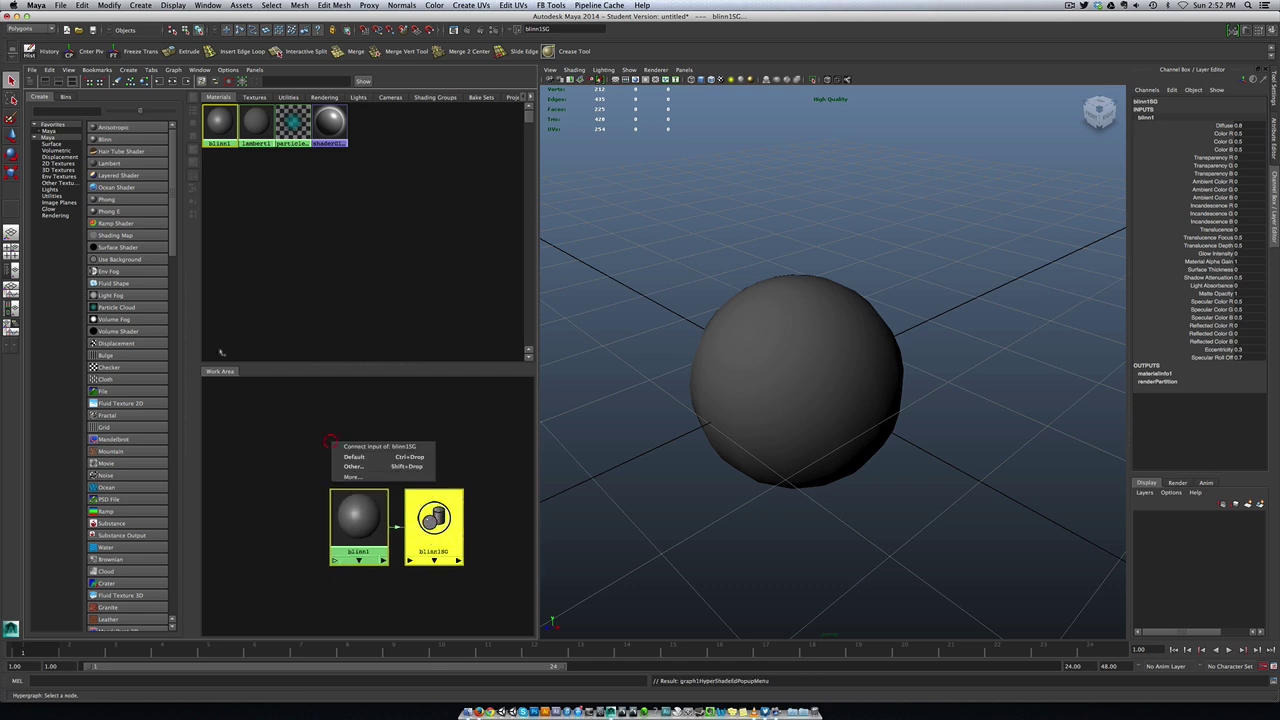
pyautogui.click(264, 421)
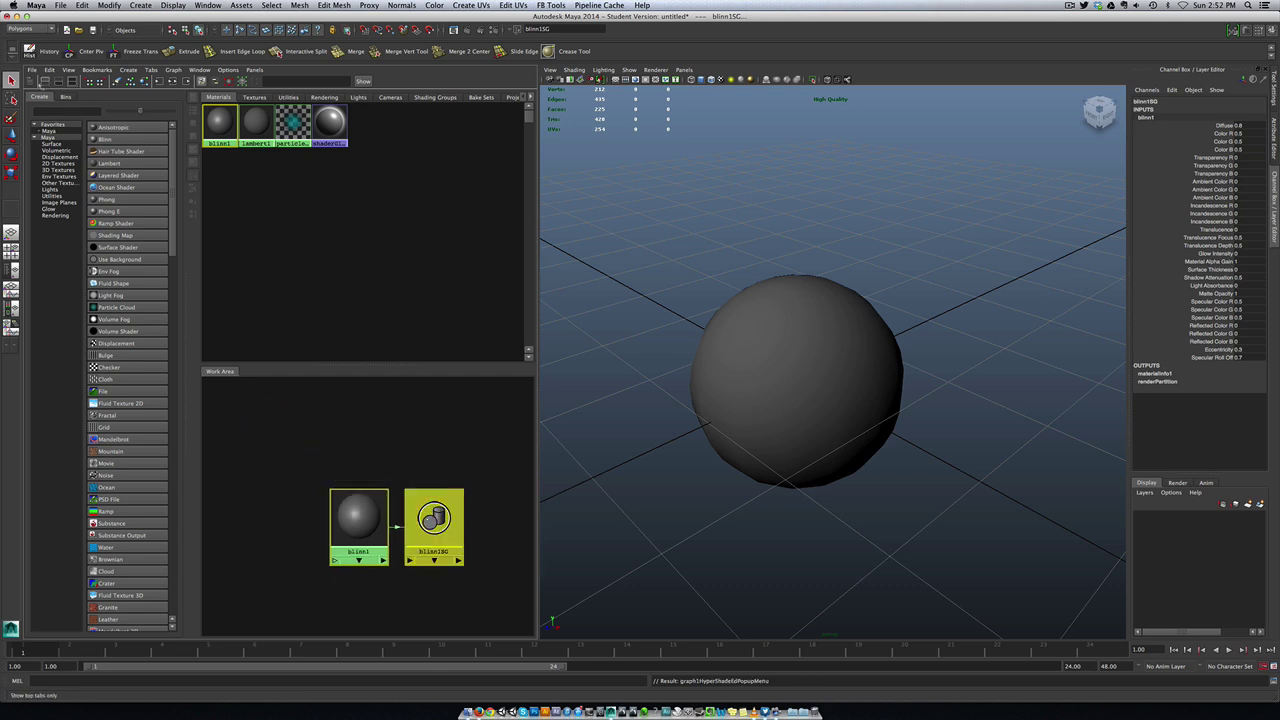
pyautogui.click(32, 81)
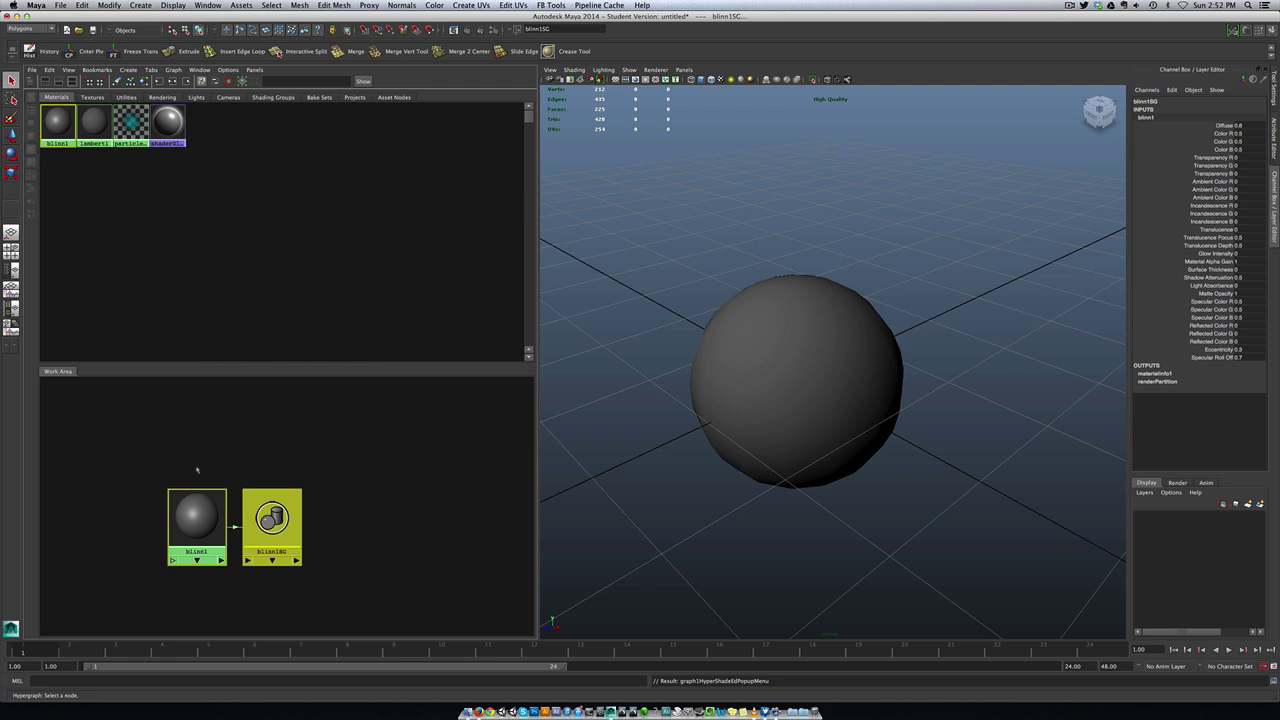
pyautogui.click(32, 81)
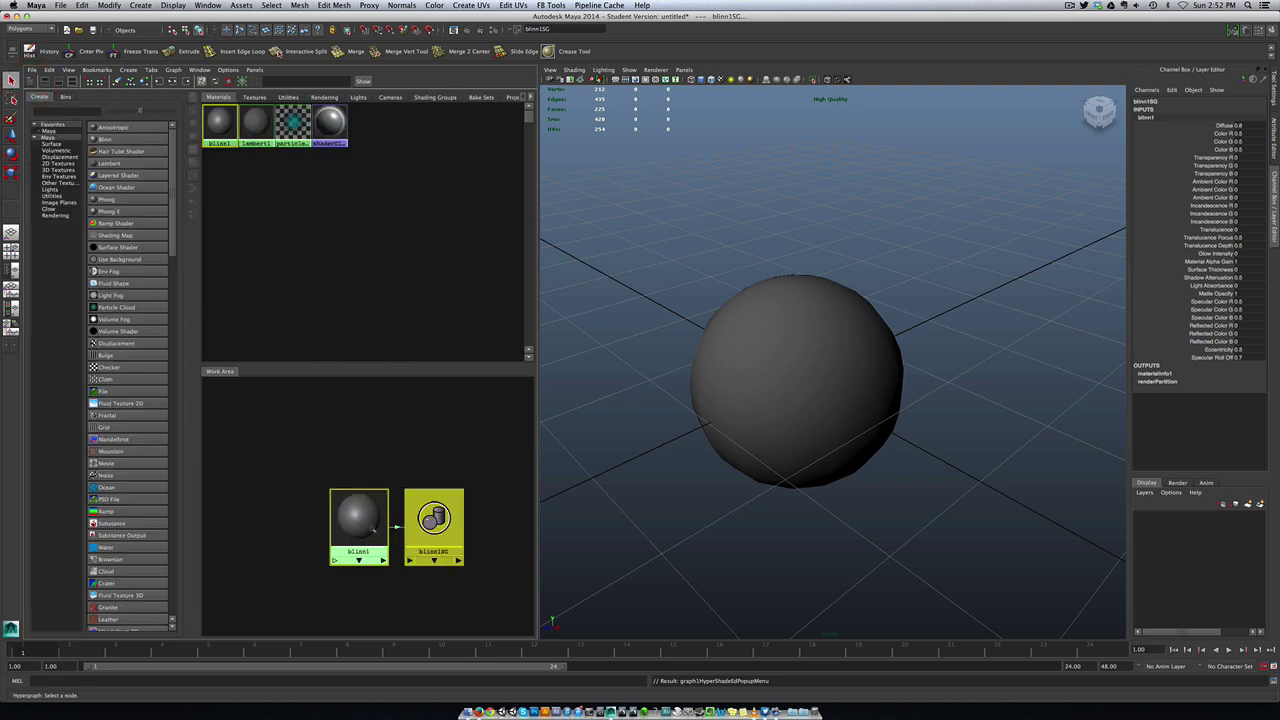
# Assign the blinn1 material to the sphere and clear the selection
pyautogui.moveTo(357, 520); pyautogui.dragTo(765, 378, button='middle')
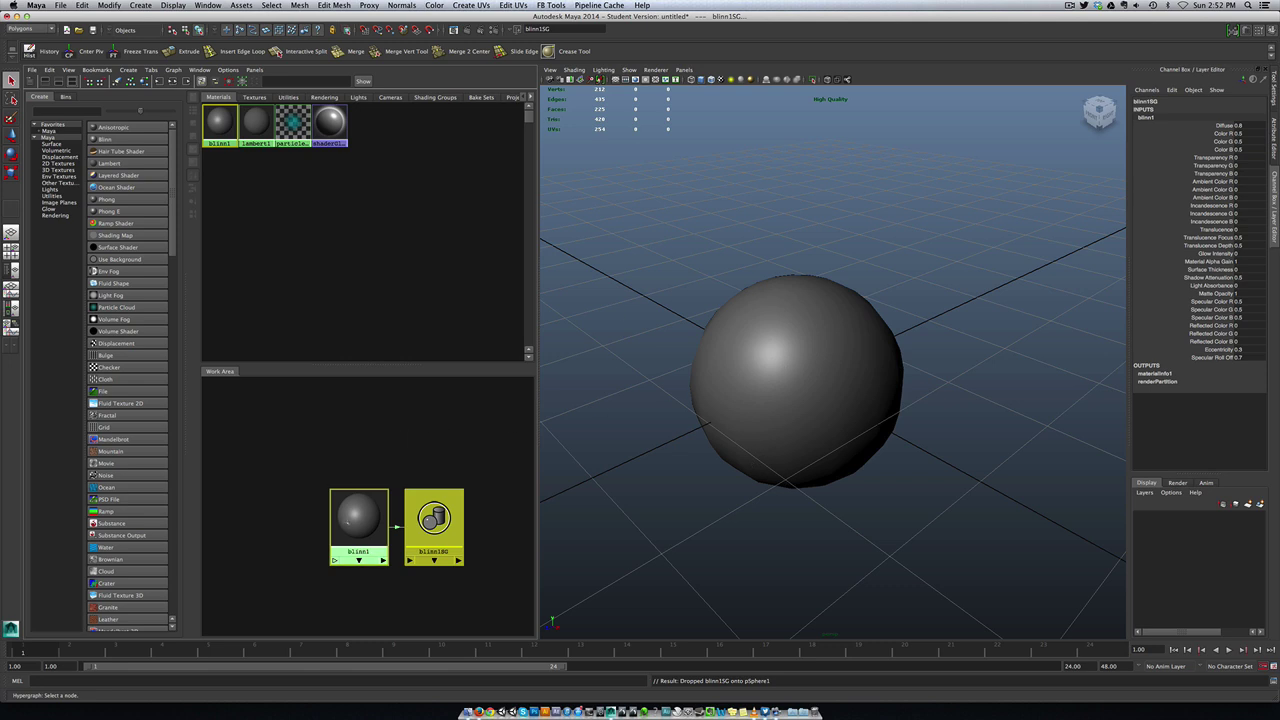
pyautogui.click(749, 398)
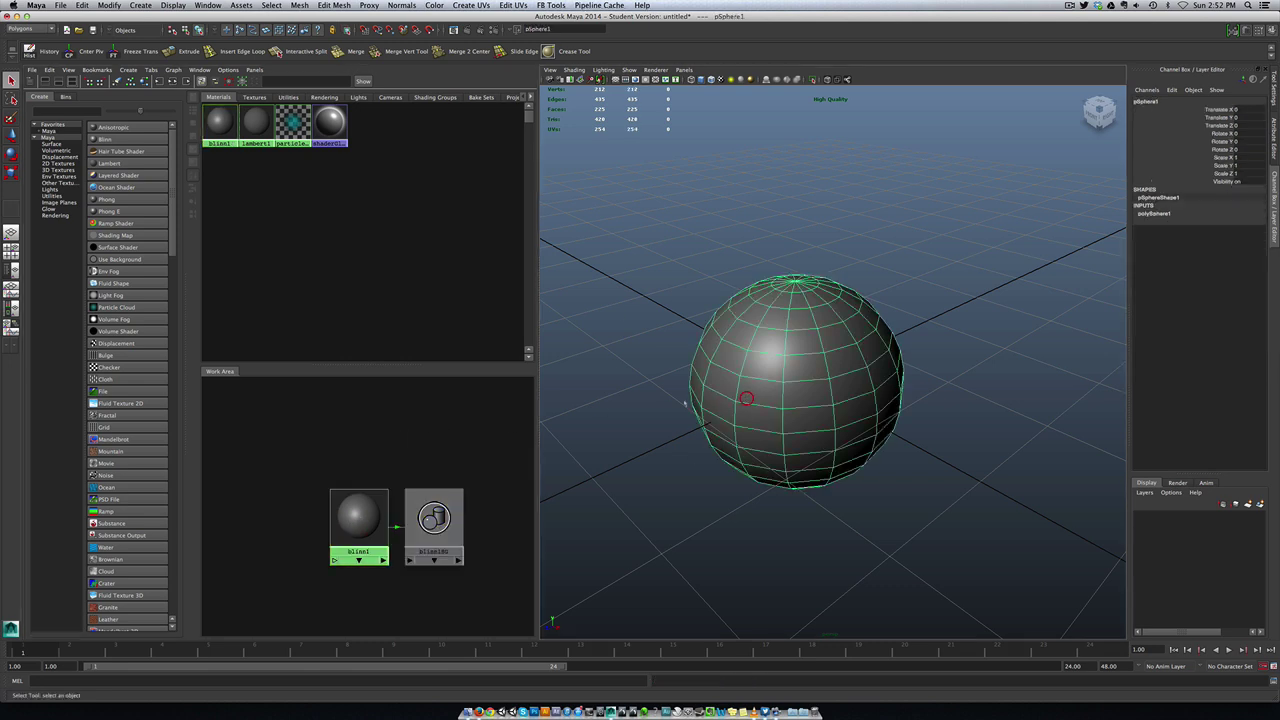
pyautogui.rightClick(351, 510)
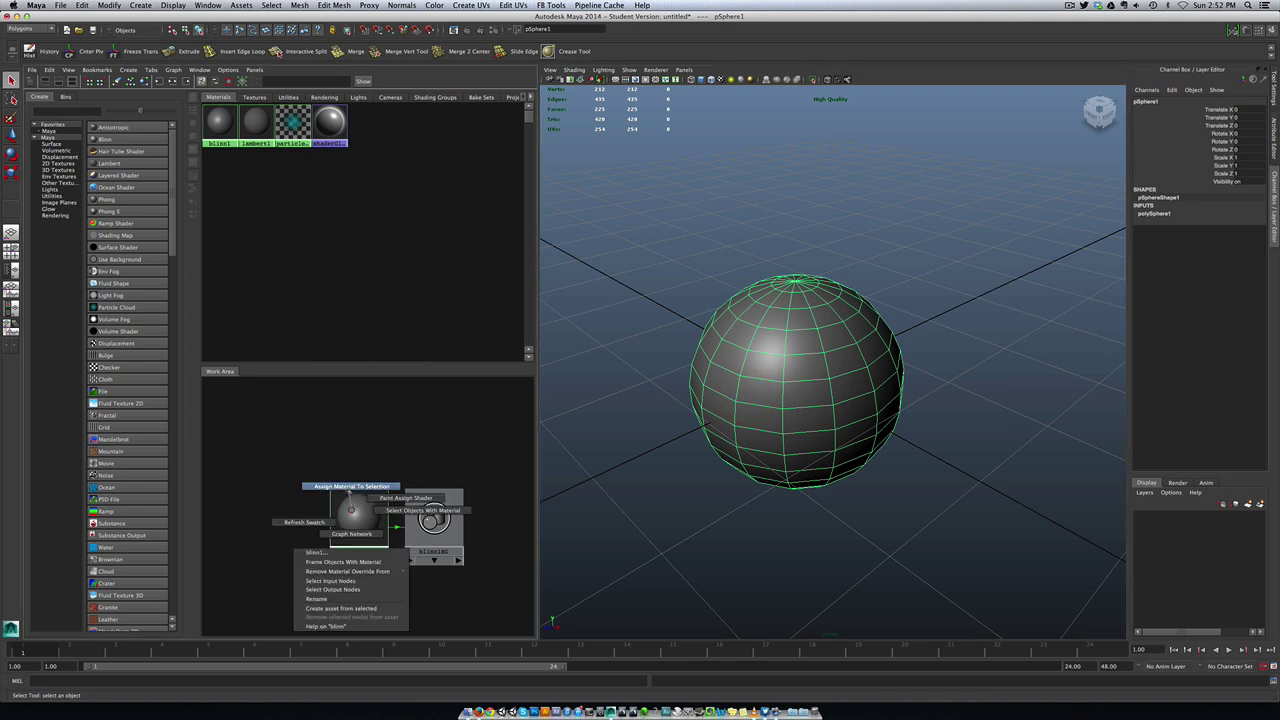
pyautogui.click(351, 486)
pyautogui.click(326, 451)
pyautogui.click(355, 515)
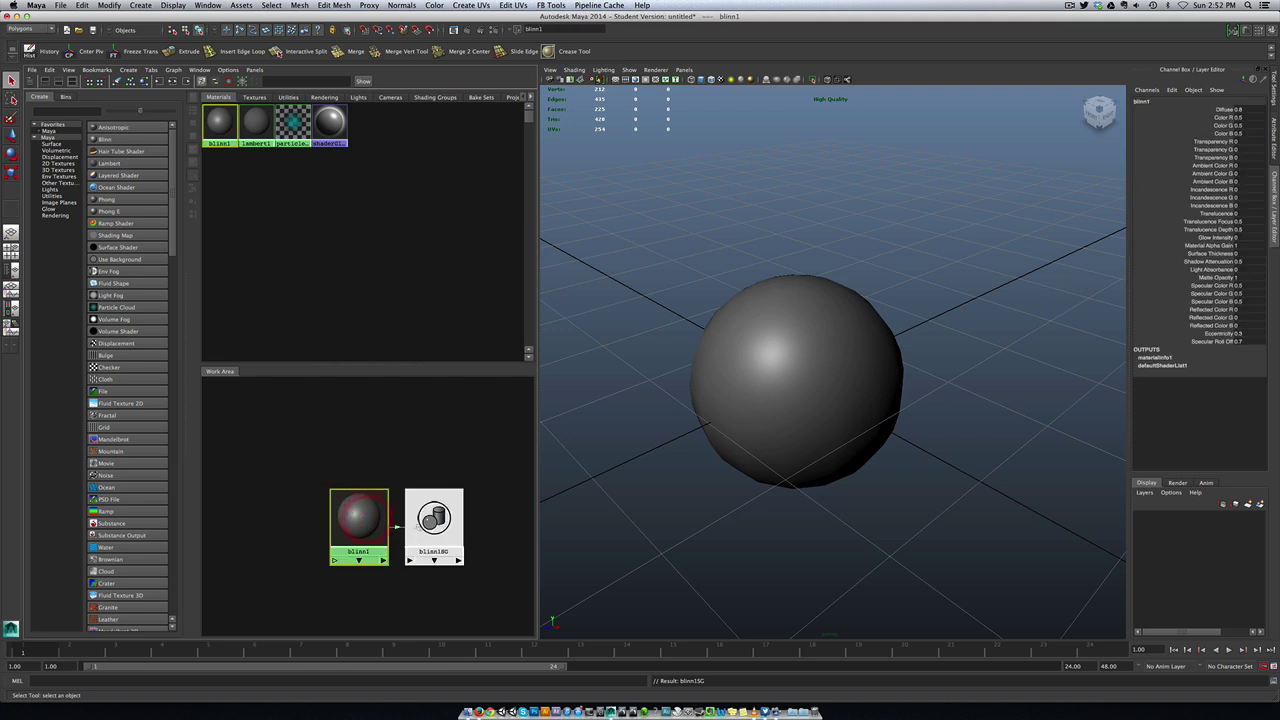
pyautogui.click(314, 500)
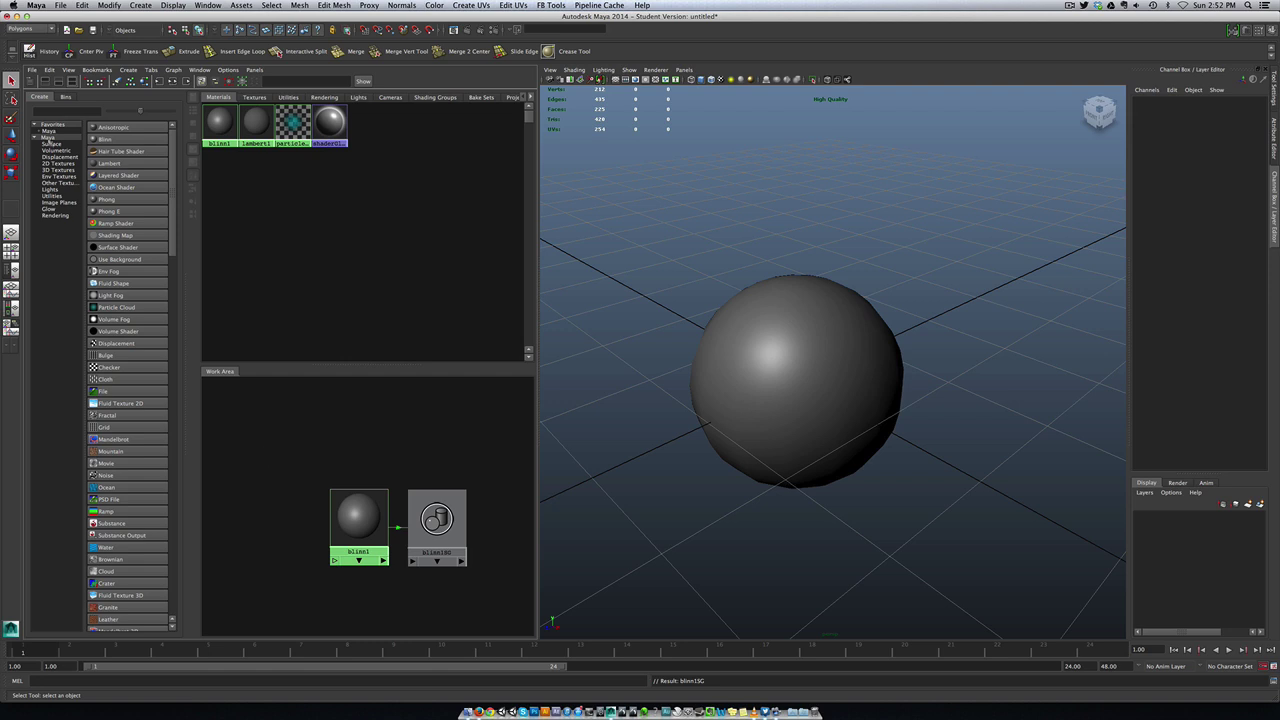
# Create a Checker 2D texture and arrange its texture and placement nodes above the Blinn material
pyautogui.click(55, 163)
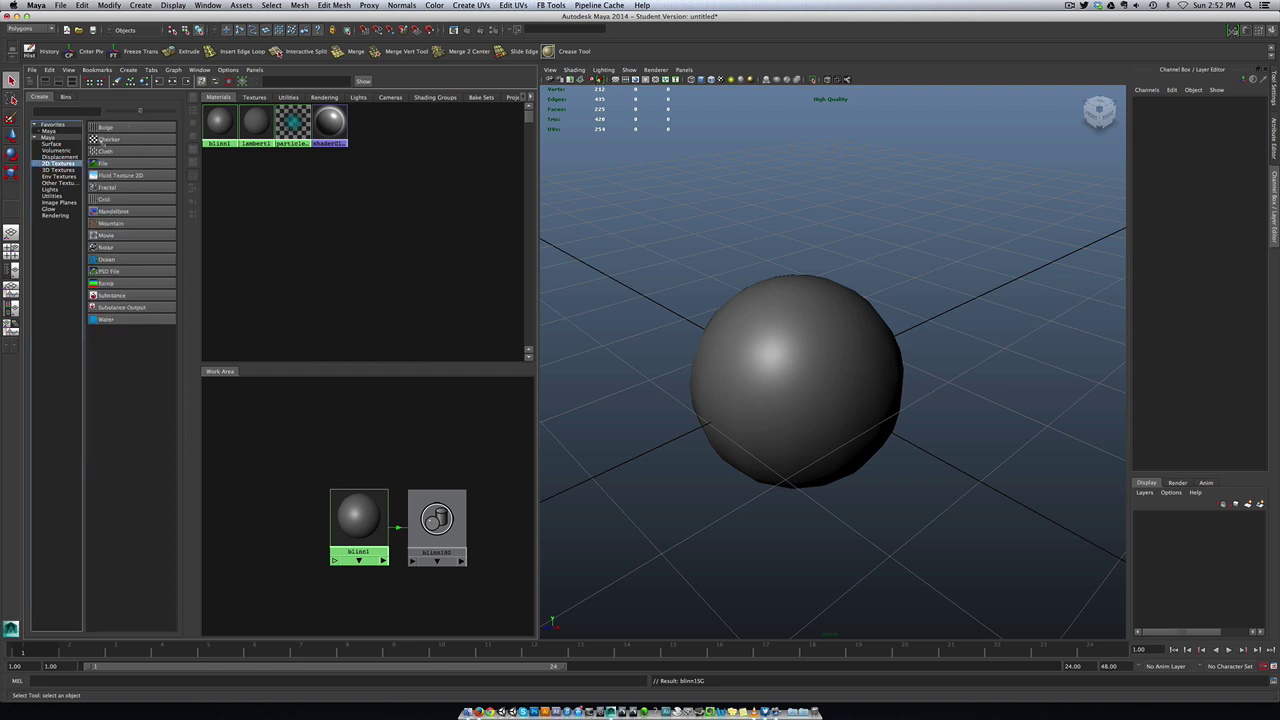
pyautogui.click(105, 139)
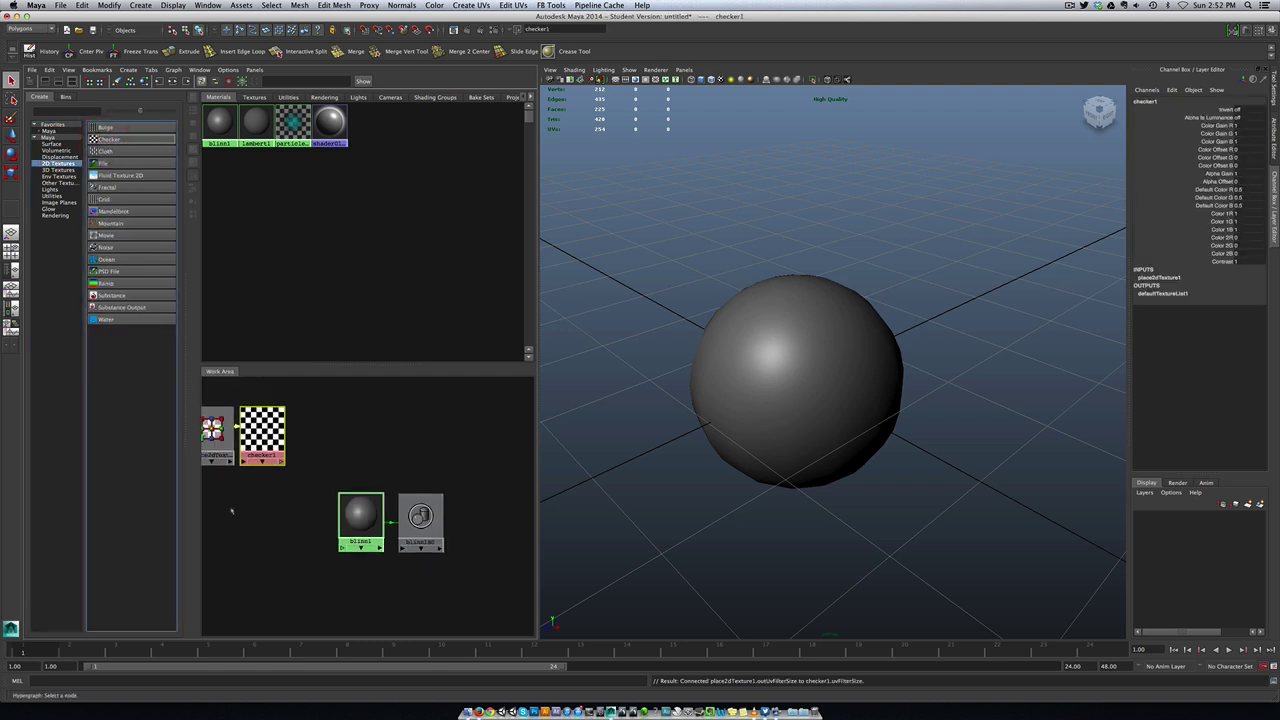
pyautogui.moveTo(225, 383); pyautogui.dragTo(297, 440)
pyautogui.moveTo(265, 435); pyautogui.dragTo(349, 420)
pyautogui.click(379, 448)
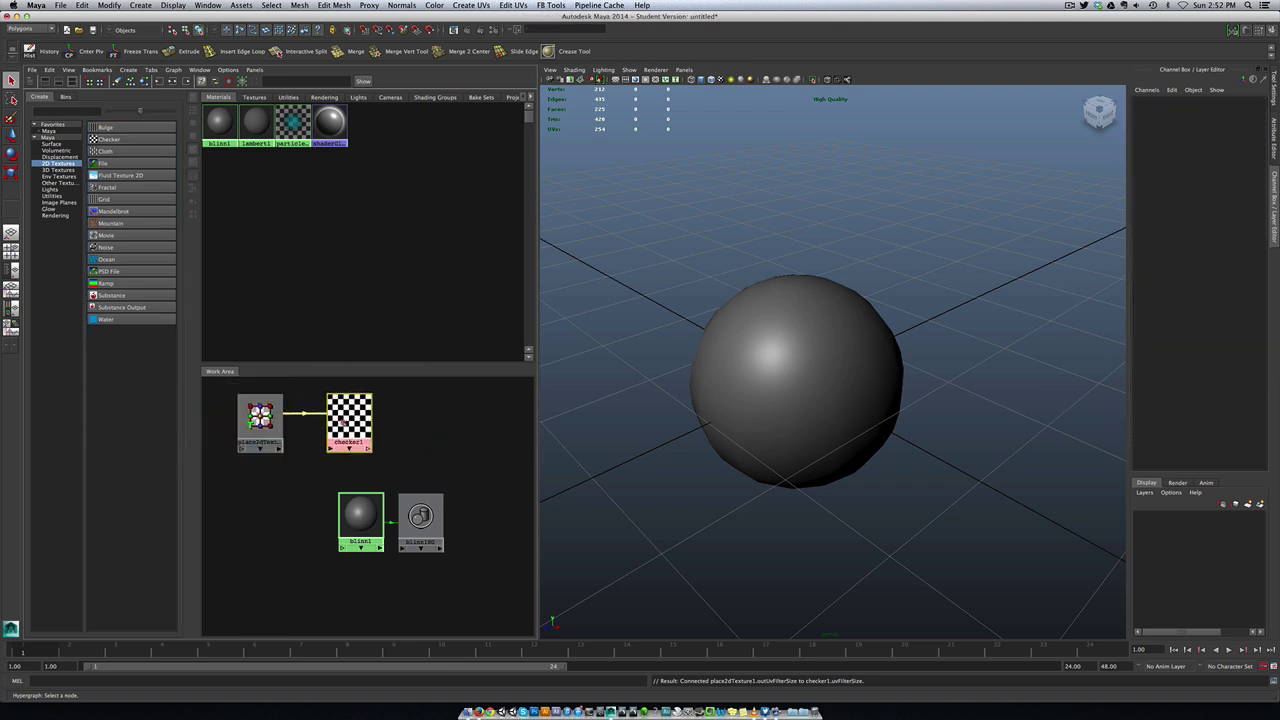
pyautogui.click(398, 437)
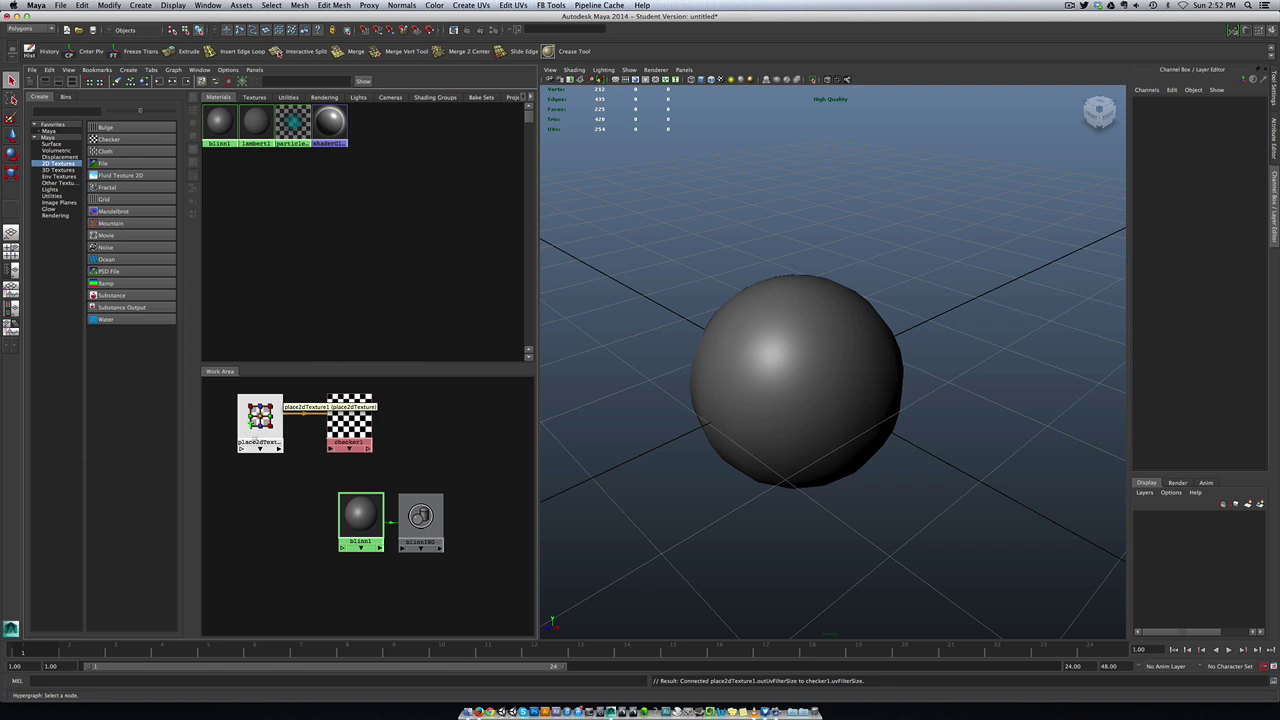
# Show the checker texture's attributes and set its Color 2 to red
pyautogui.click(349, 420)
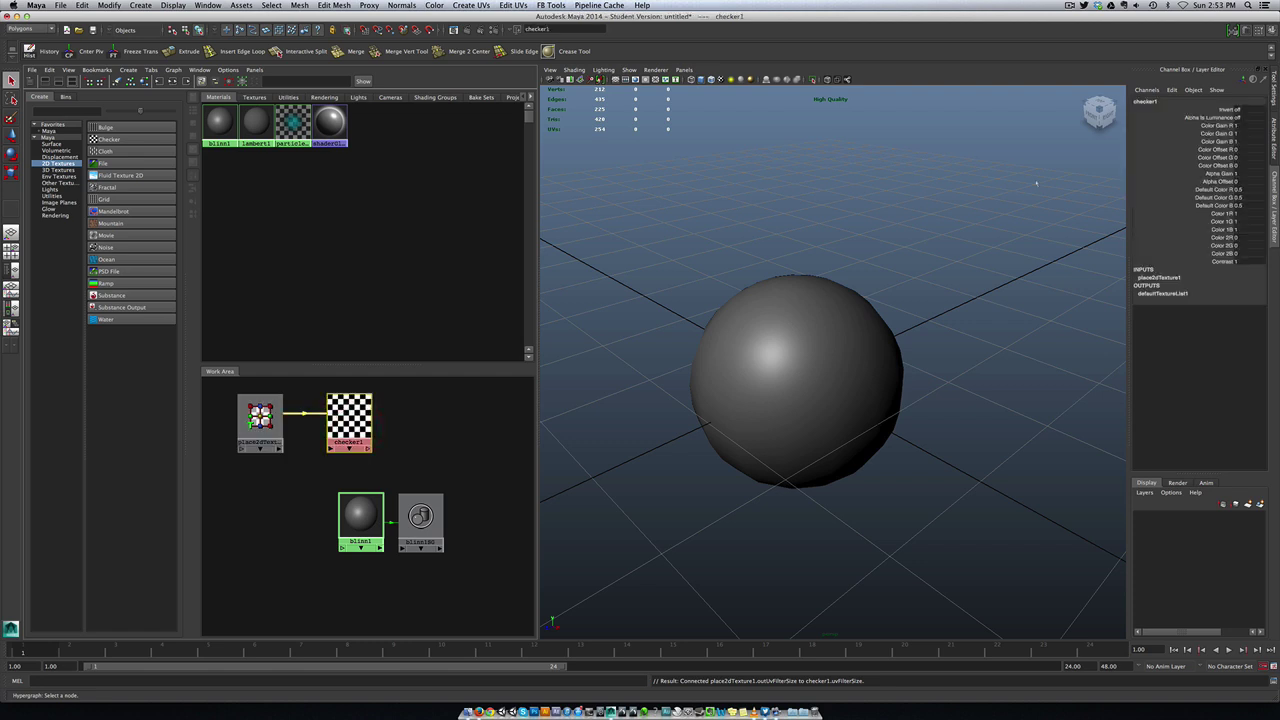
pyautogui.hotkey('ctrl', 'a')
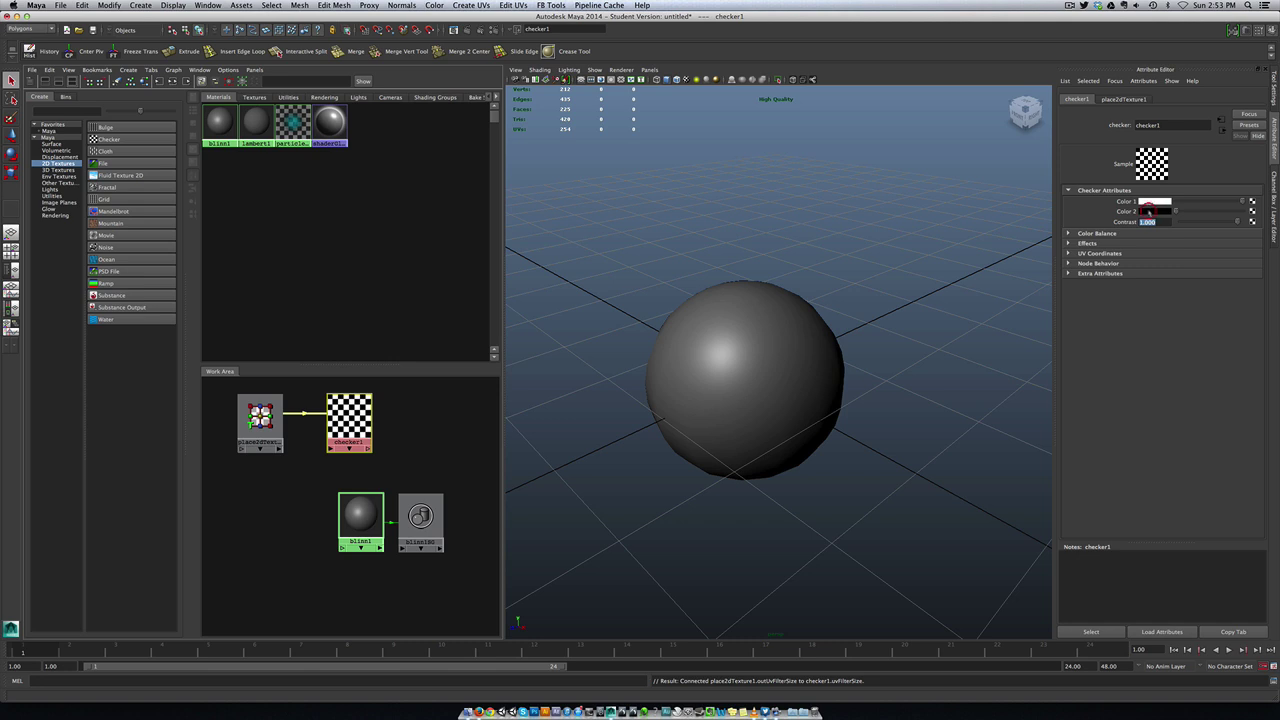
pyautogui.click(1149, 212)
pyautogui.click(1111, 186)
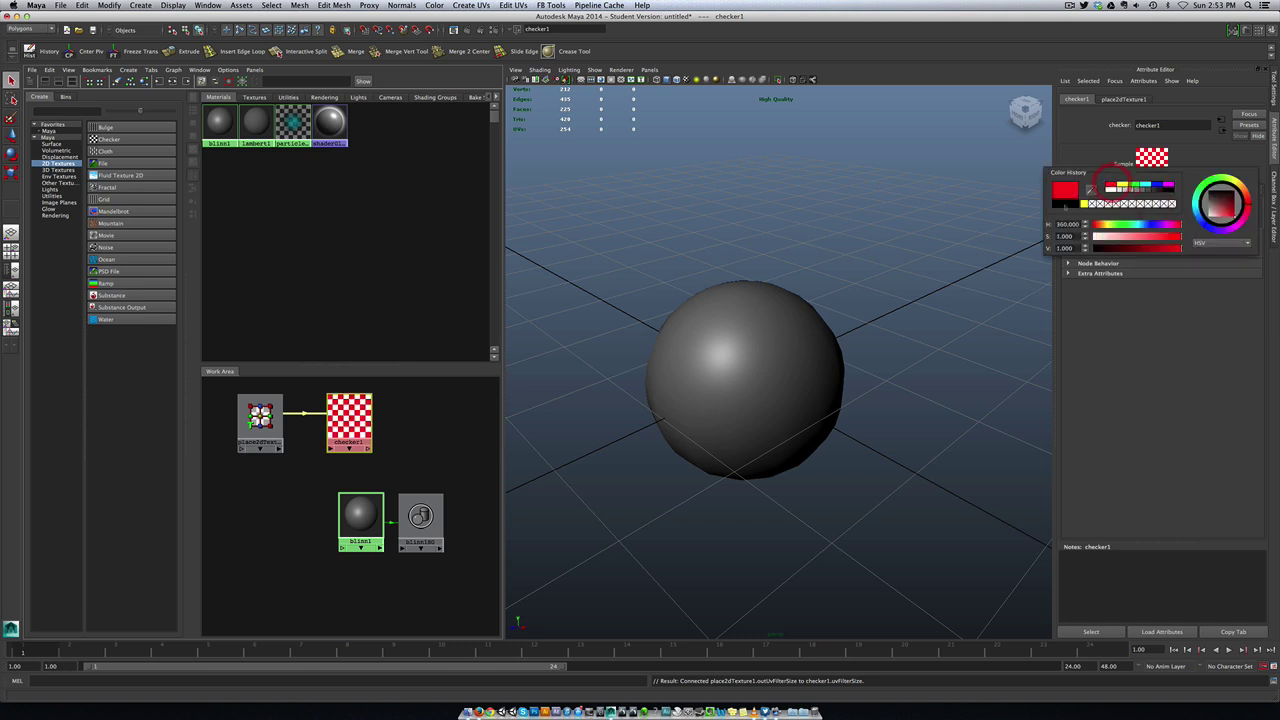
# Set the checker texture's Color 1 to black
pyautogui.click(1147, 202)
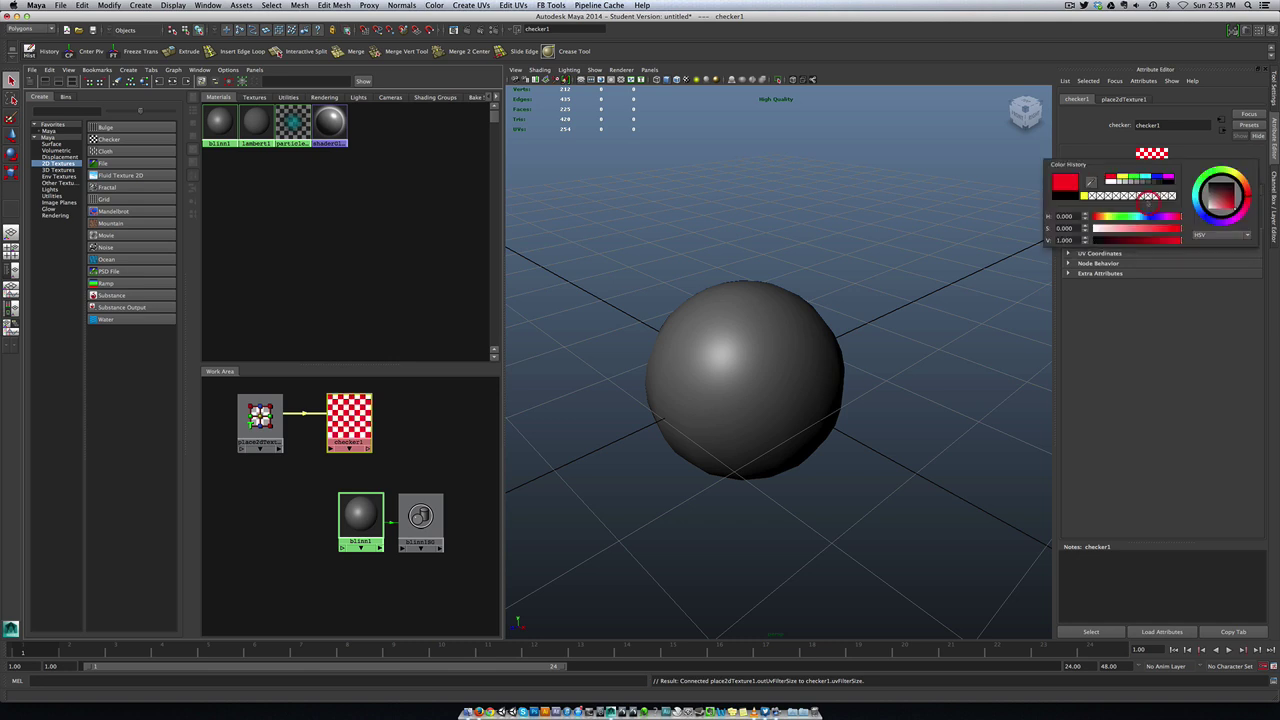
pyautogui.click(1097, 190)
pyautogui.click(1150, 202)
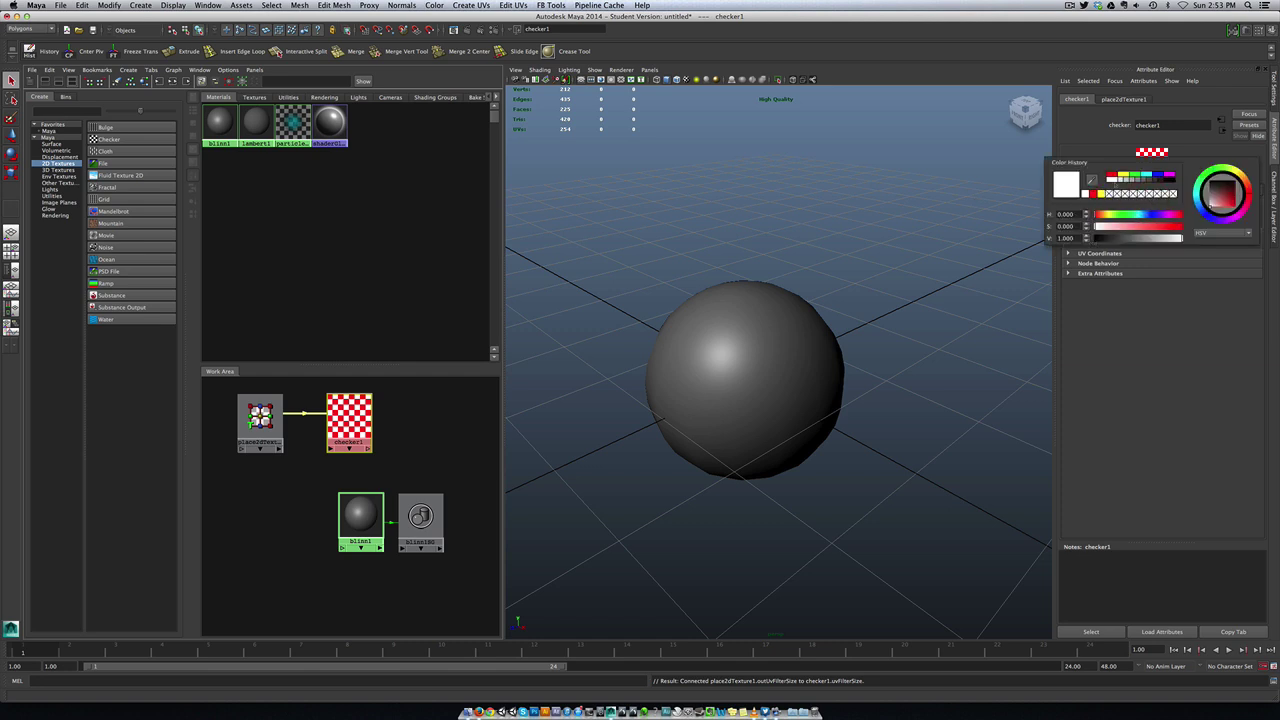
pyautogui.click(1172, 181)
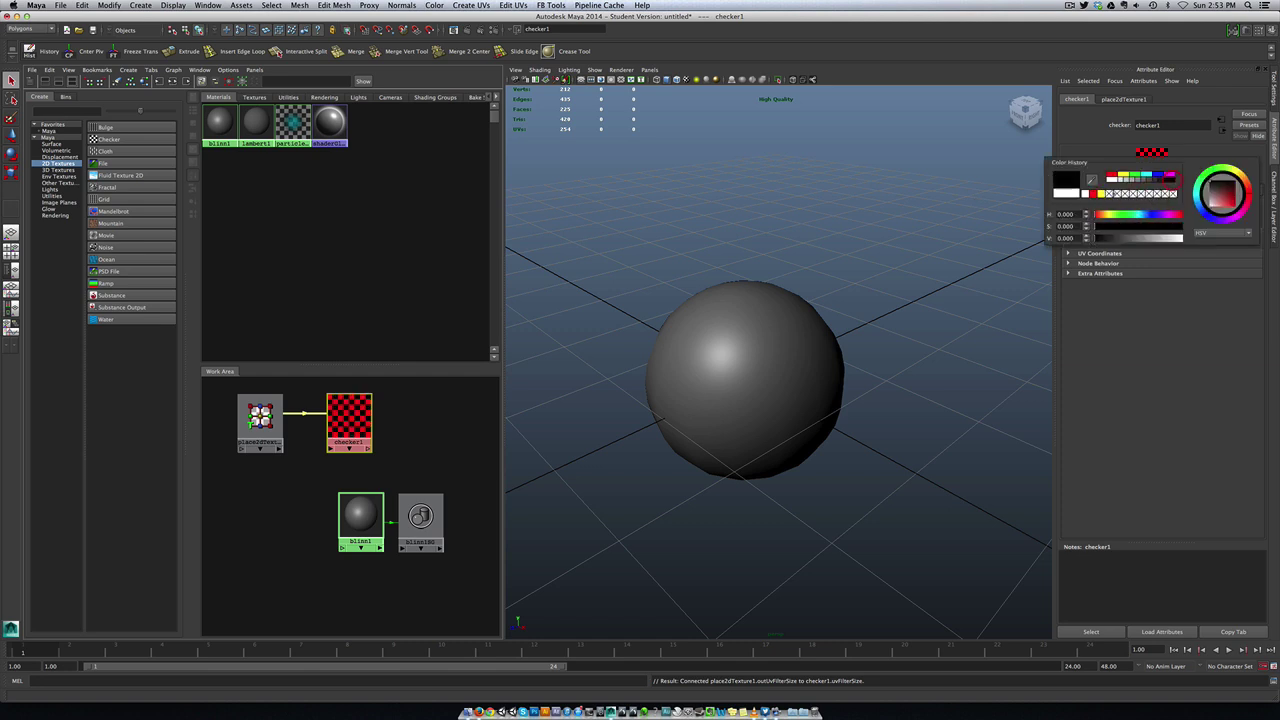
# Set the checker placement node's Repeat UV to 8 in both directions
pyautogui.click(264, 421)
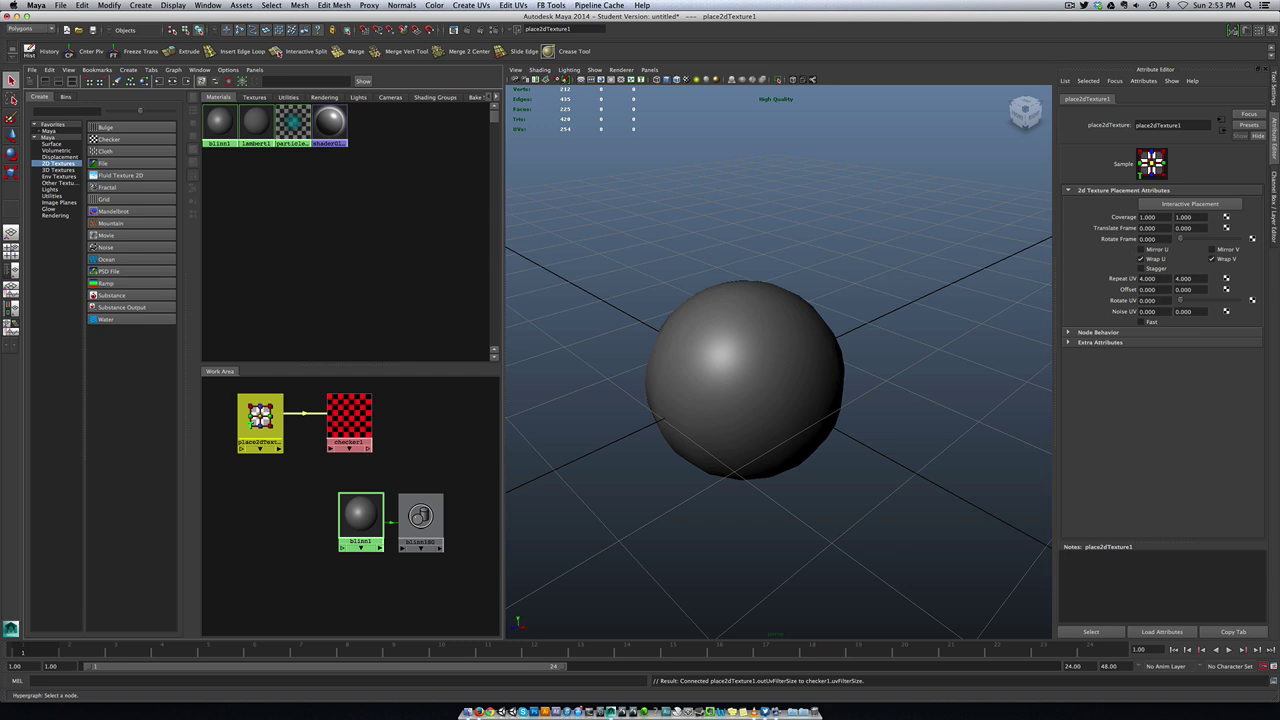
pyautogui.moveTo(1164, 280); pyautogui.dragTo(1140, 280)
pyautogui.press('Return')
pyautogui.press('Tab')
pyautogui.write('8')
pyautogui.press('Return')
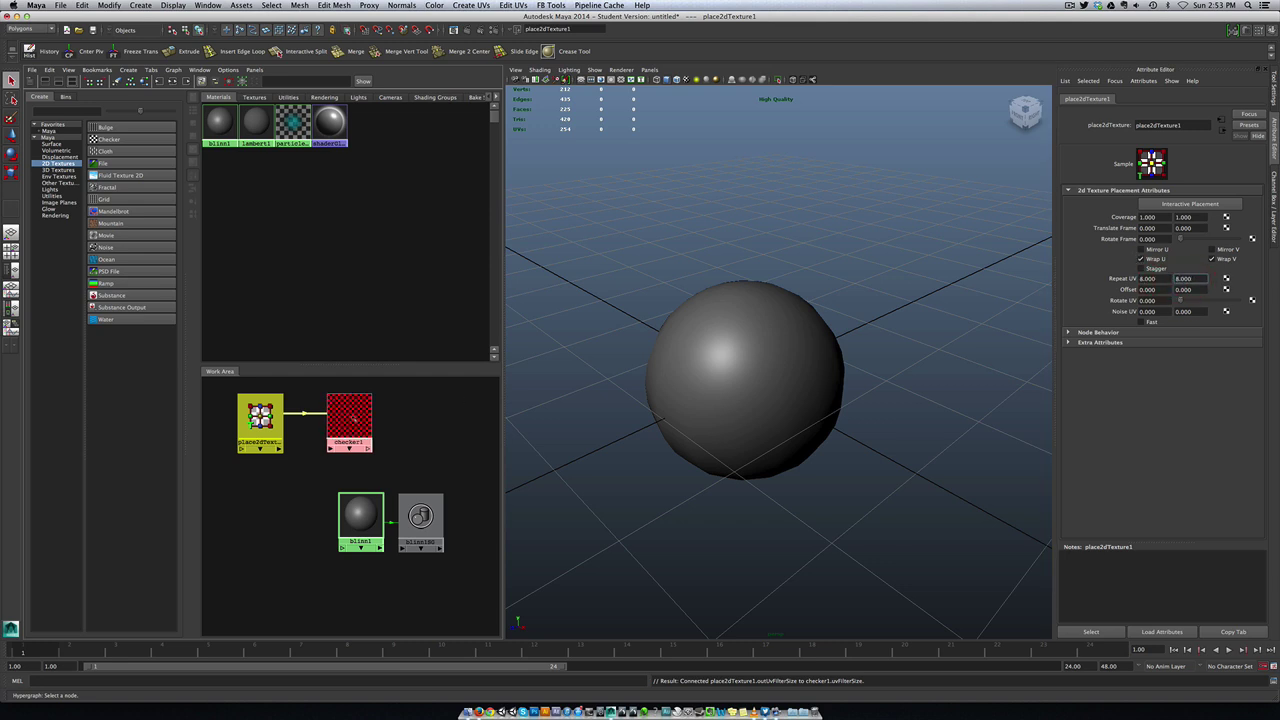
# Connect the checker texture to the blinn1 material's color input and turn on textured display in the viewport
pyautogui.moveTo(349, 425); pyautogui.dragTo(334, 425)
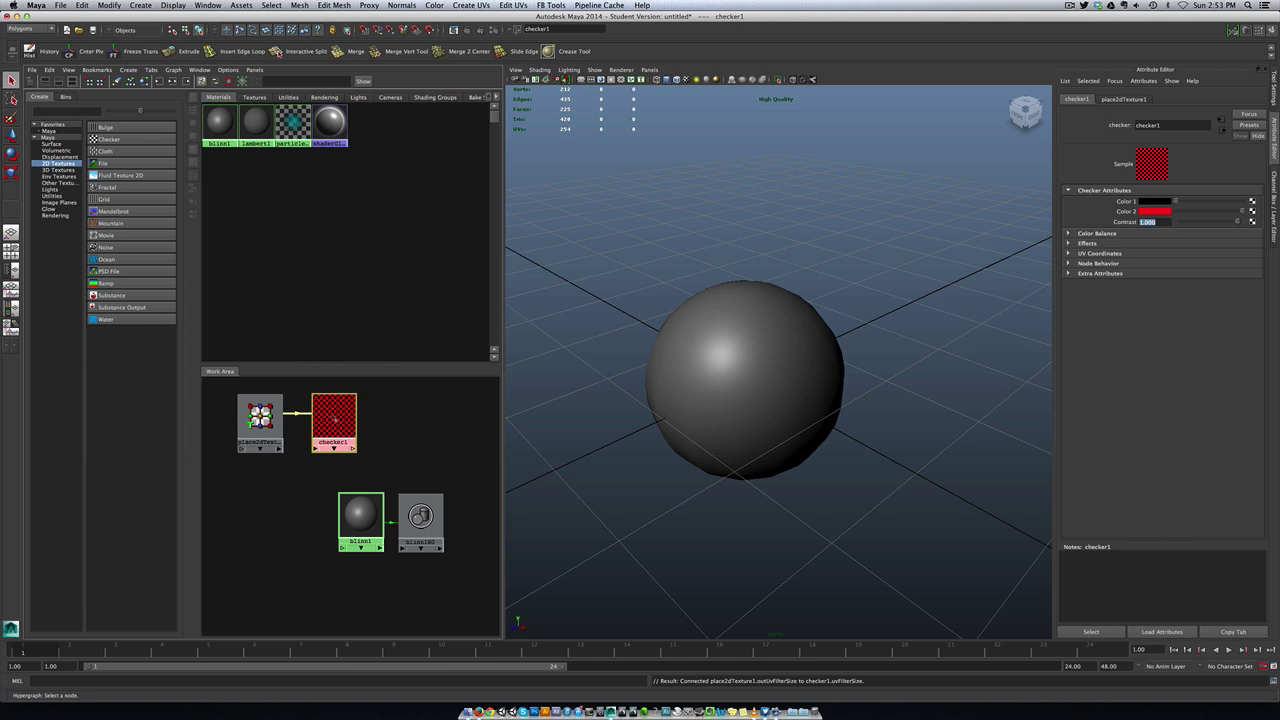
pyautogui.click(361, 515)
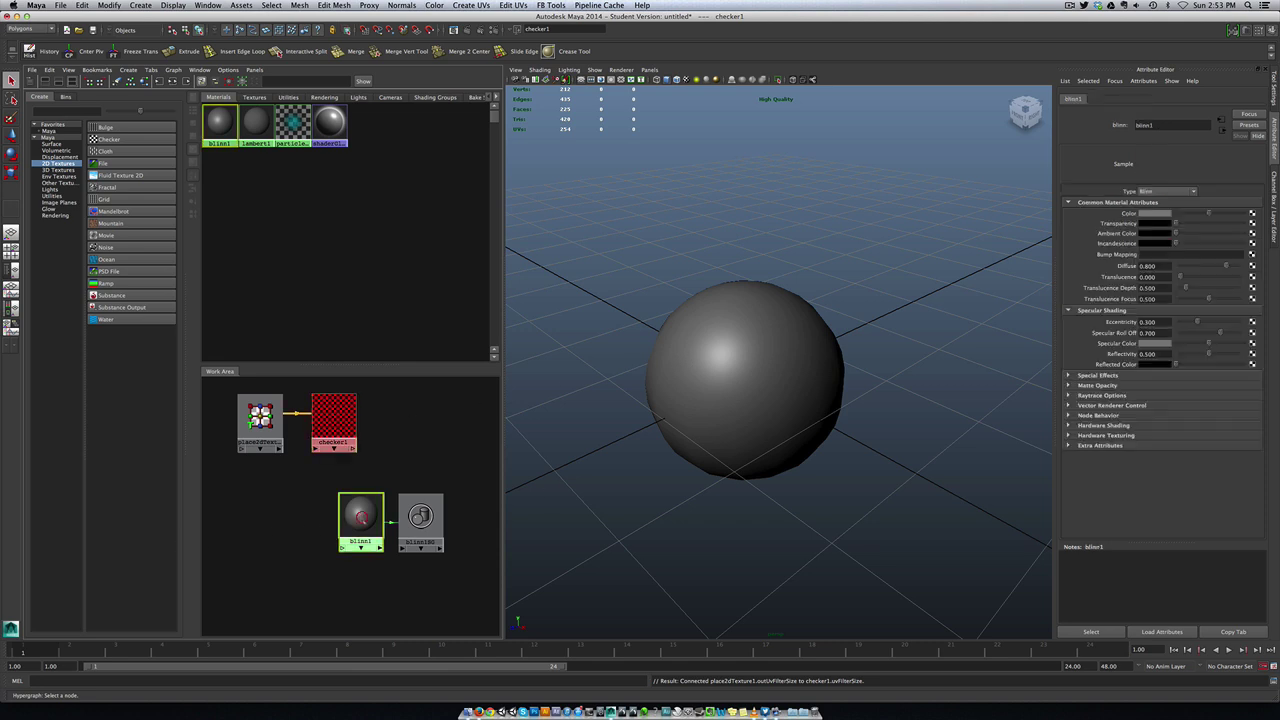
pyautogui.moveTo(343, 422); pyautogui.dragTo(350, 512, button='middle')
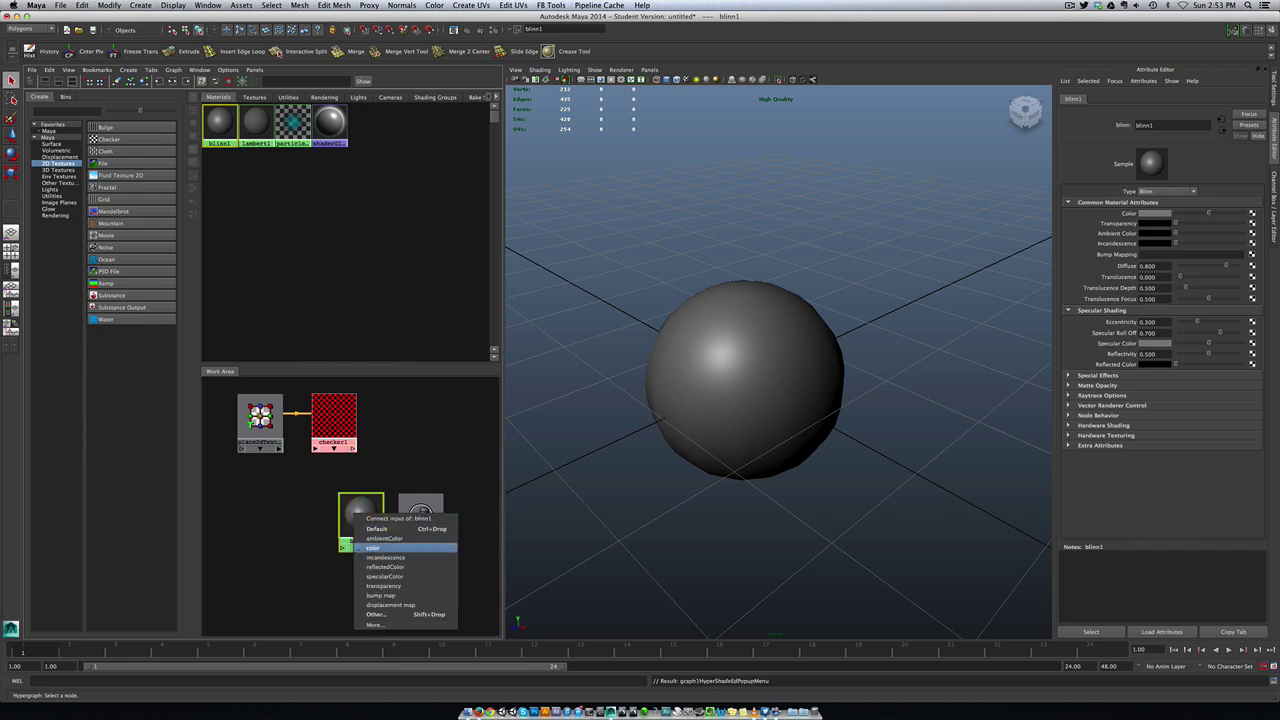
pyautogui.click(373, 548)
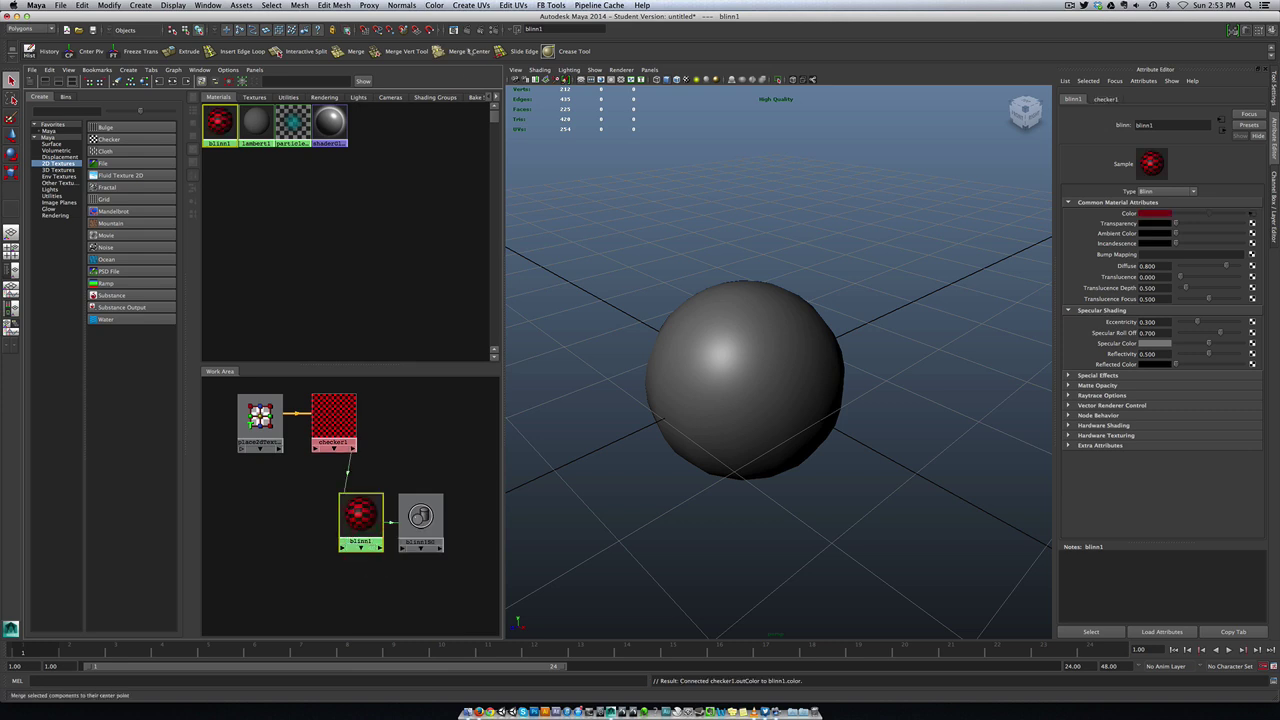
pyautogui.click(692, 80)
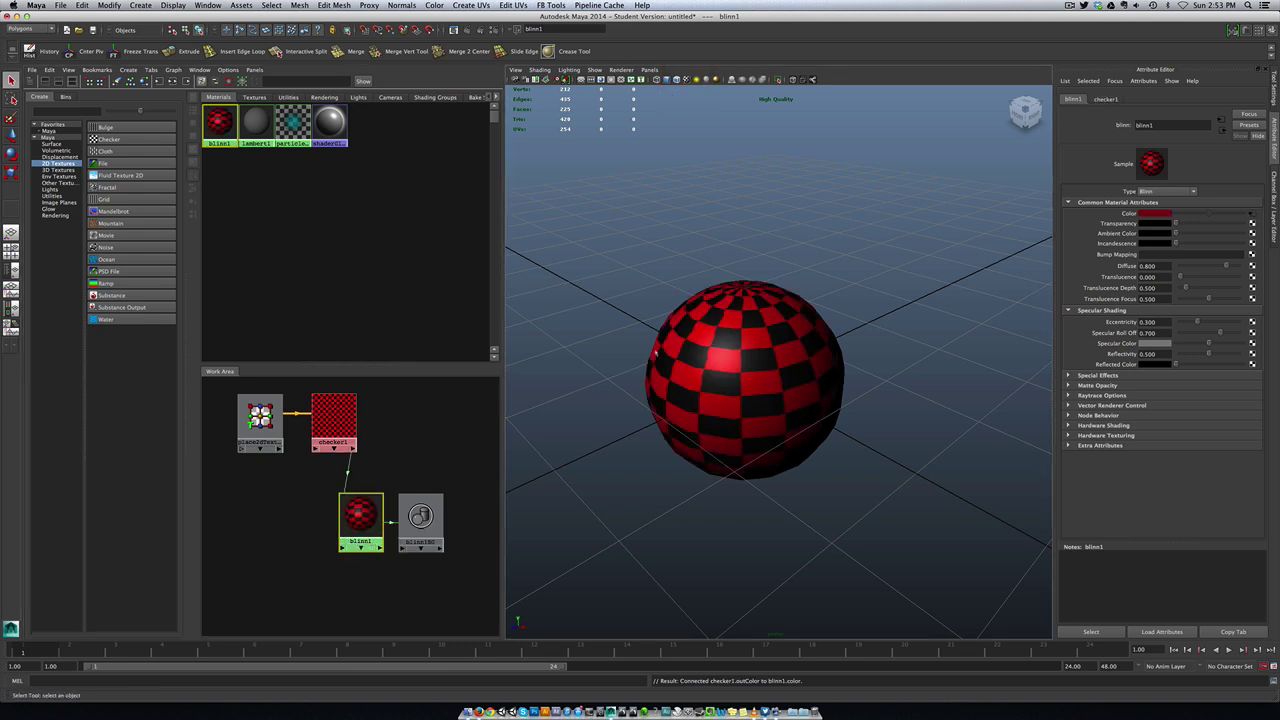
# Delete the connection between the checker and blinn1, and reconnect the checker directly to blinn1's Color attribute
pyautogui.click(347, 480)
pyautogui.press('Delete')
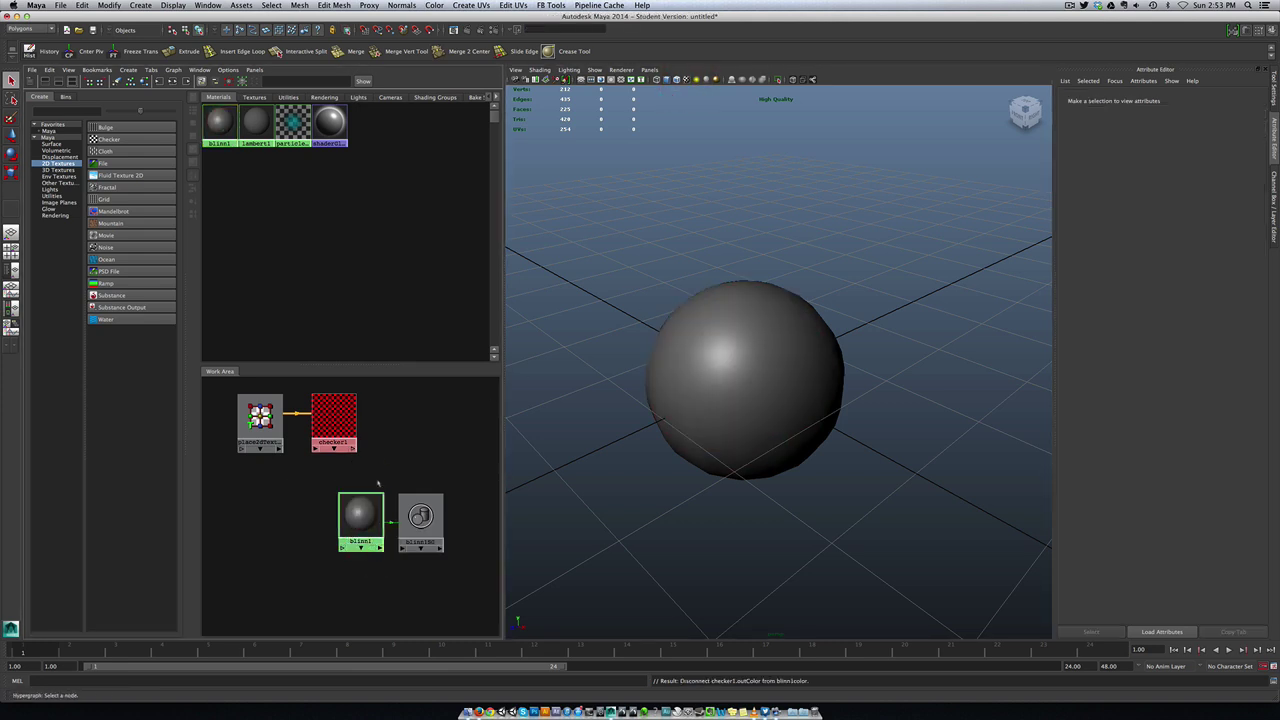
pyautogui.click(360, 515)
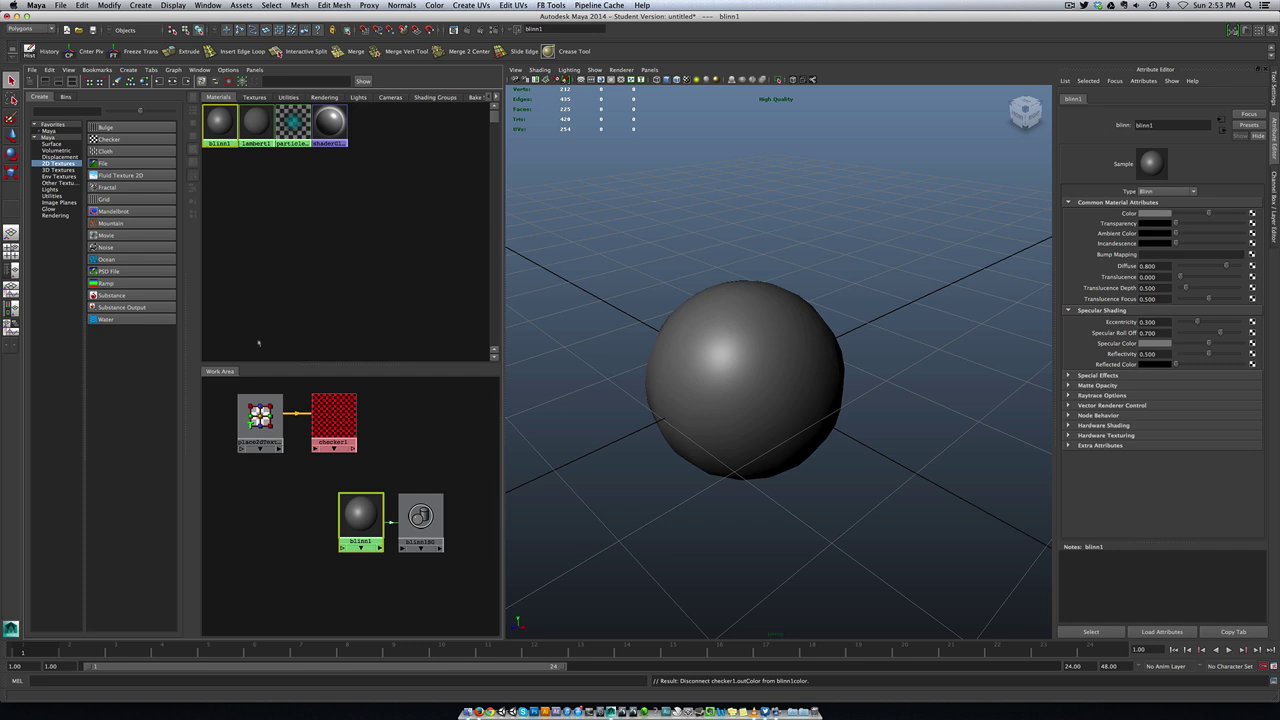
pyautogui.moveTo(334, 416); pyautogui.dragTo(1145, 215, button='middle')
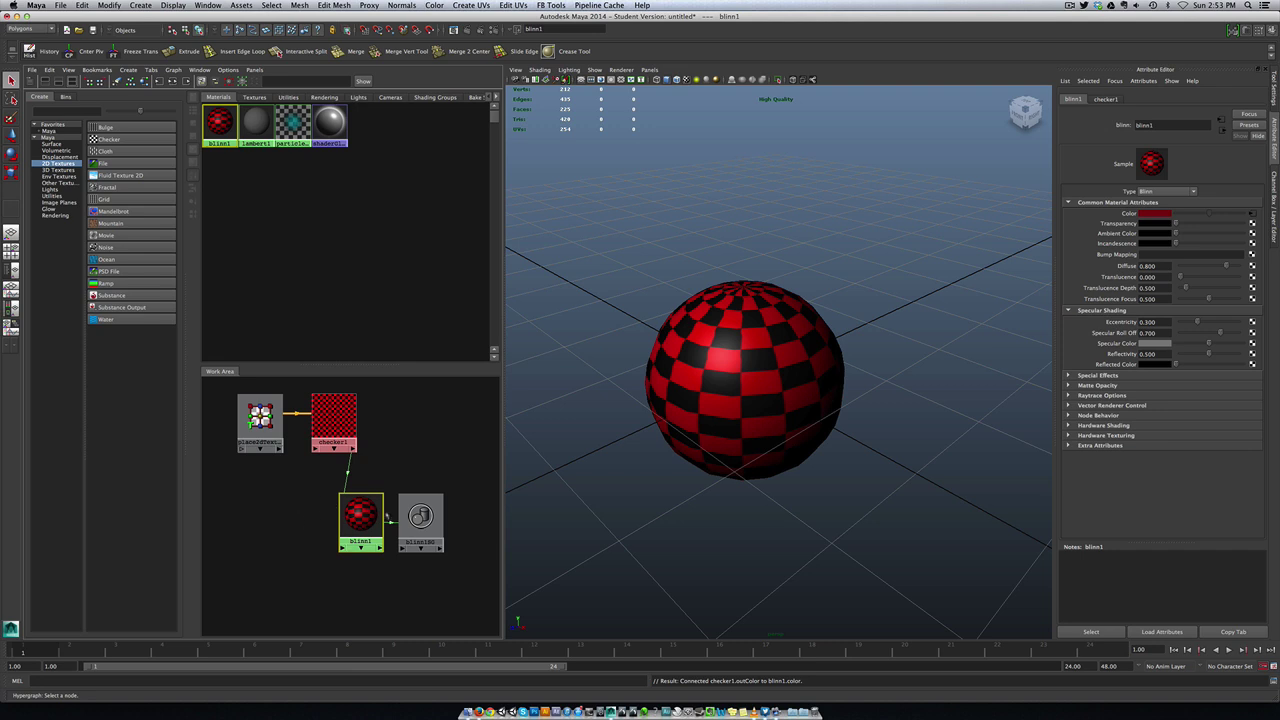
# Graph the blinn1 material's network and move the blinn1 node diagonally below the checker node
pyautogui.moveTo(414, 522); pyautogui.dragTo(366, 524)
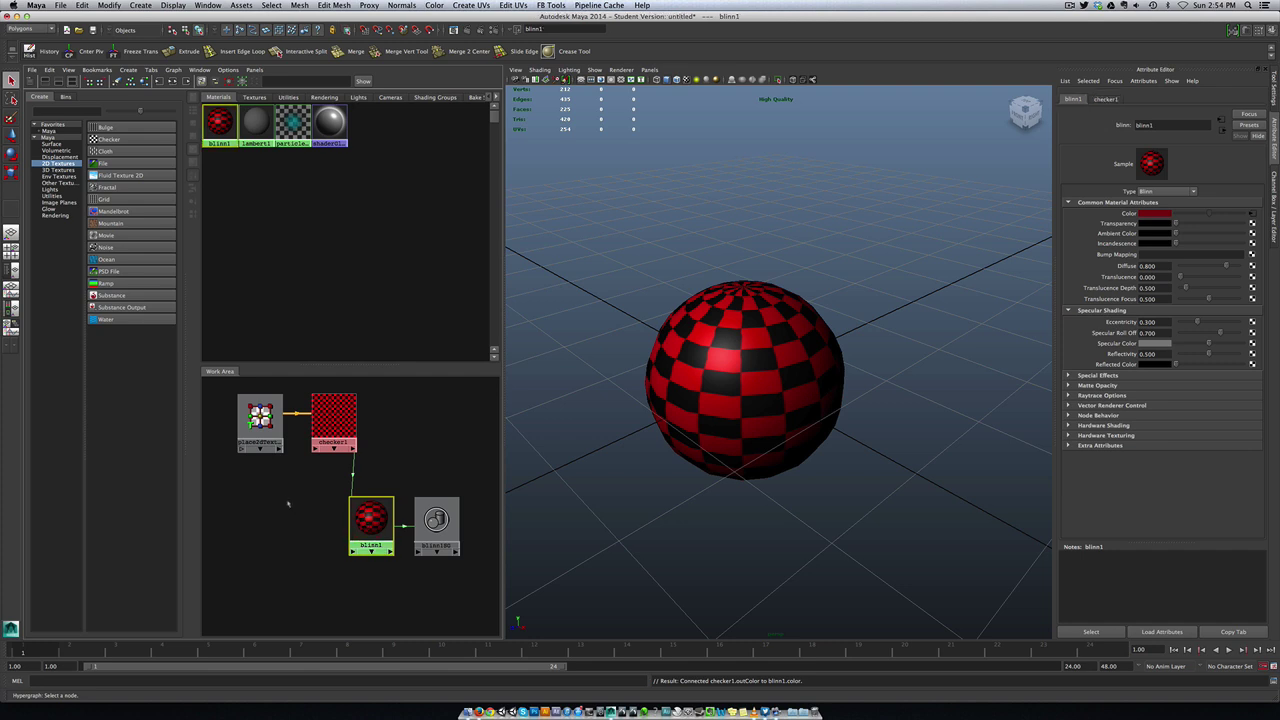
pyautogui.scroll(-2, 288, 503)
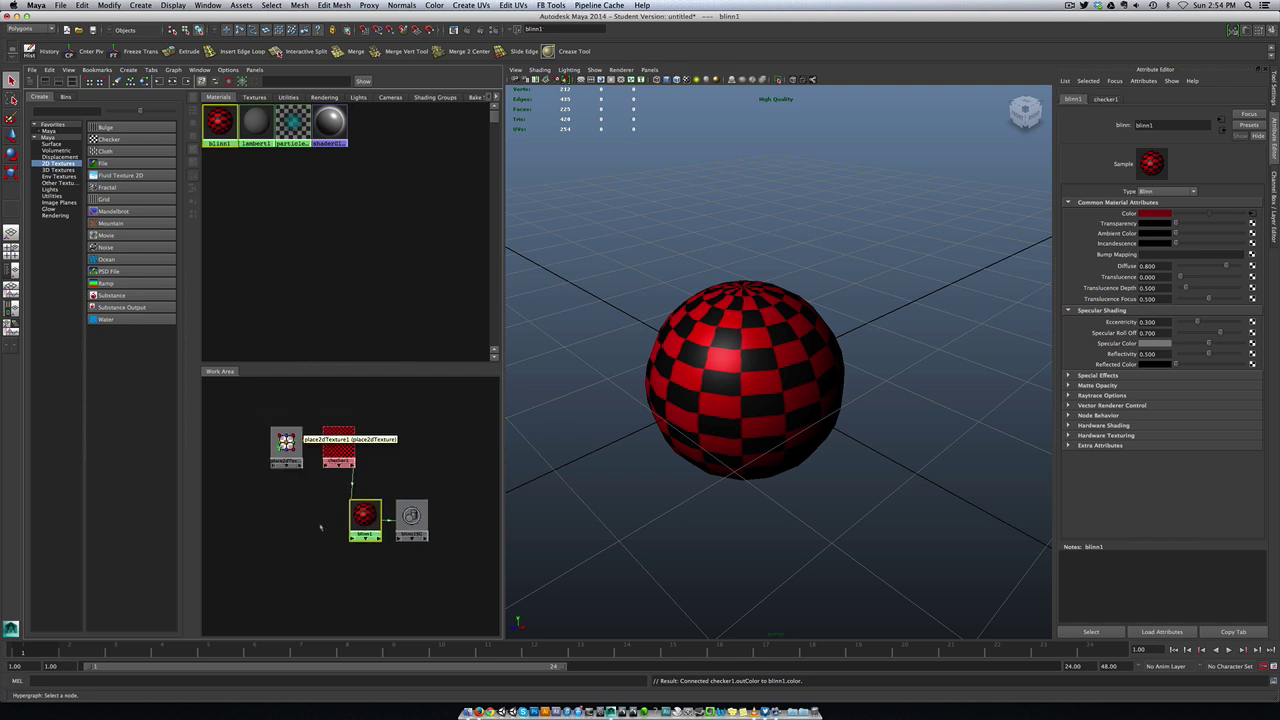
pyautogui.rightClick(362, 515)
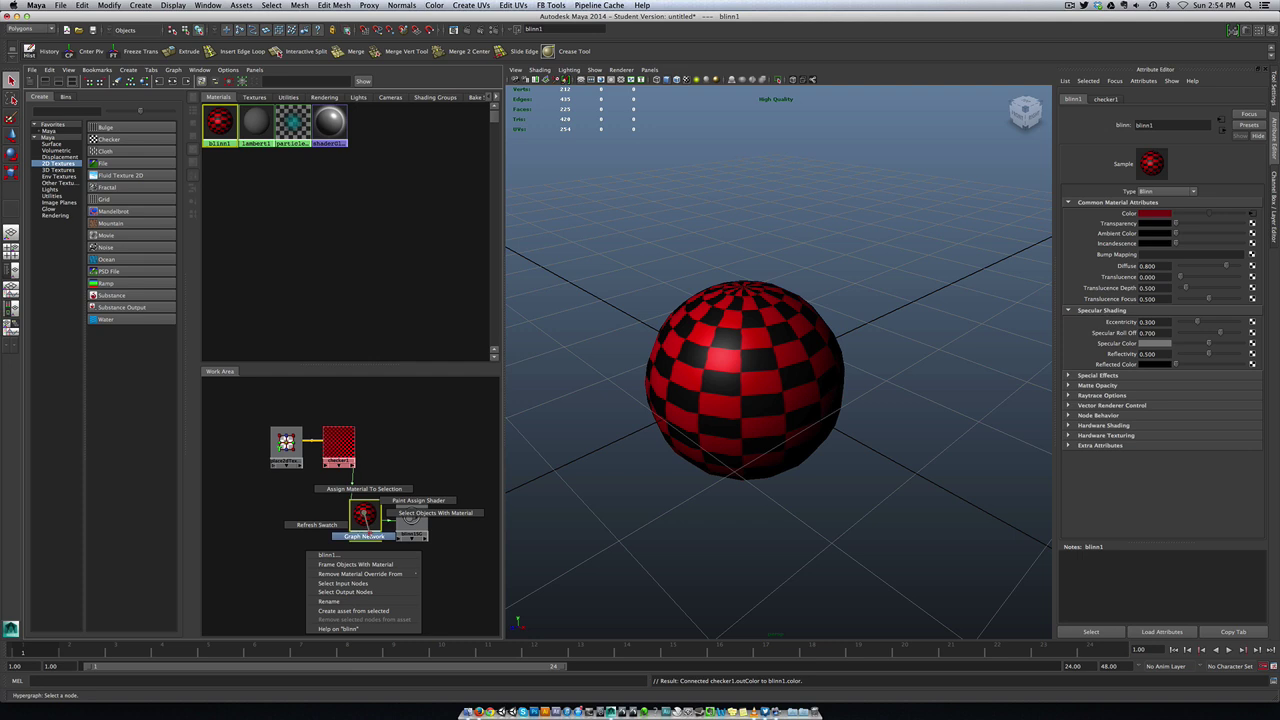
pyautogui.click(365, 536)
pyautogui.scroll(-4, 366, 549)
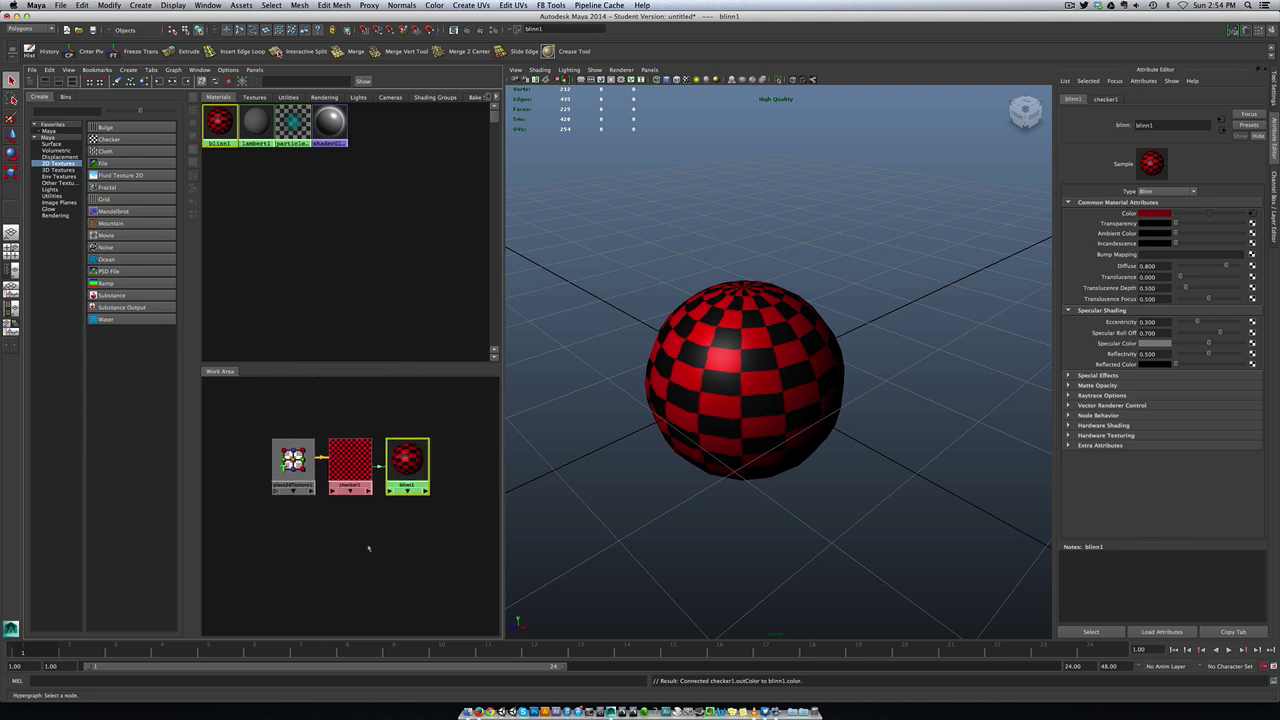
pyautogui.moveTo(387, 482); pyautogui.dragTo(409, 532)
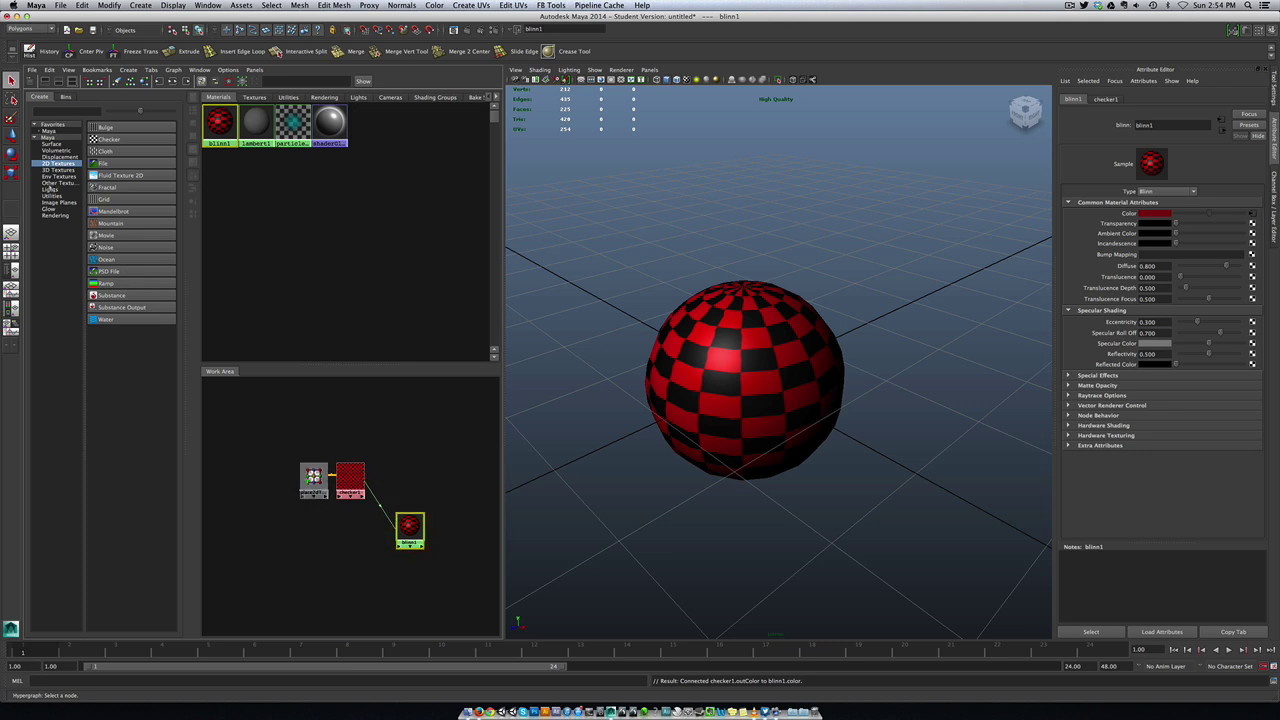
# Create a Blend Colors utility node, place it below the checker network and clear the selection
pyautogui.click(49, 196)
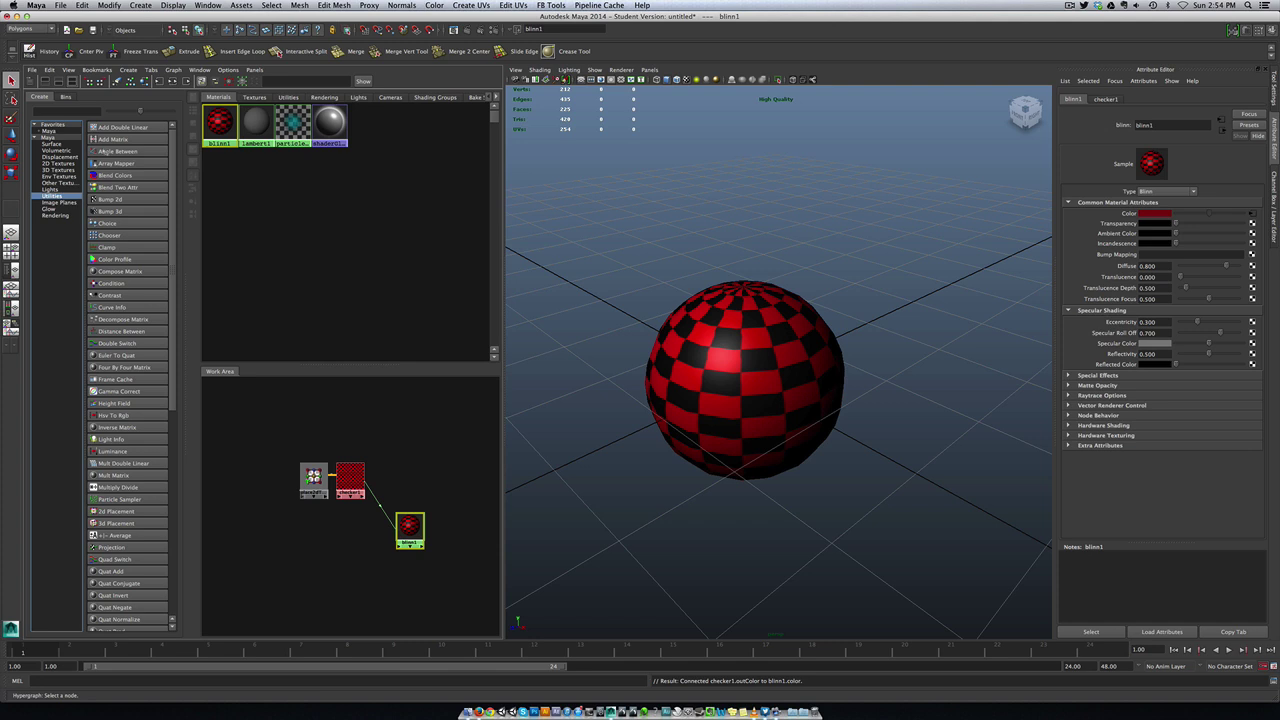
pyautogui.click(117, 176)
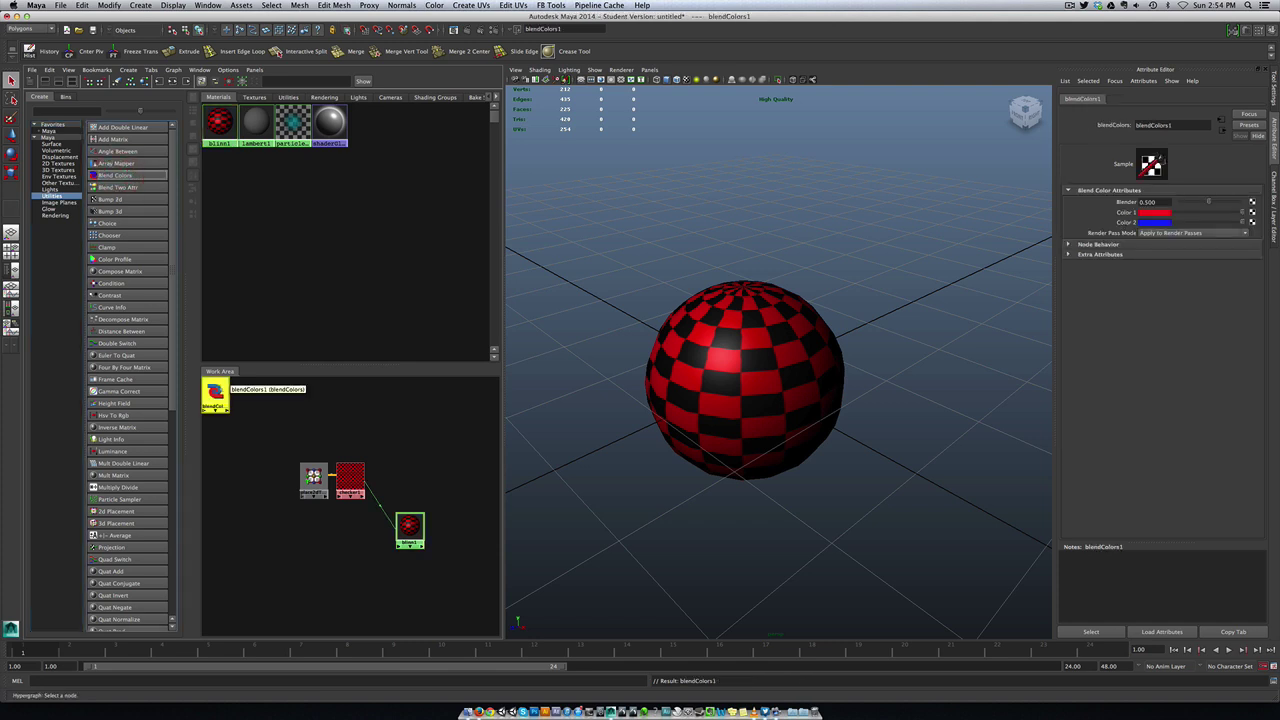
pyautogui.moveTo(215, 390); pyautogui.dragTo(358, 565)
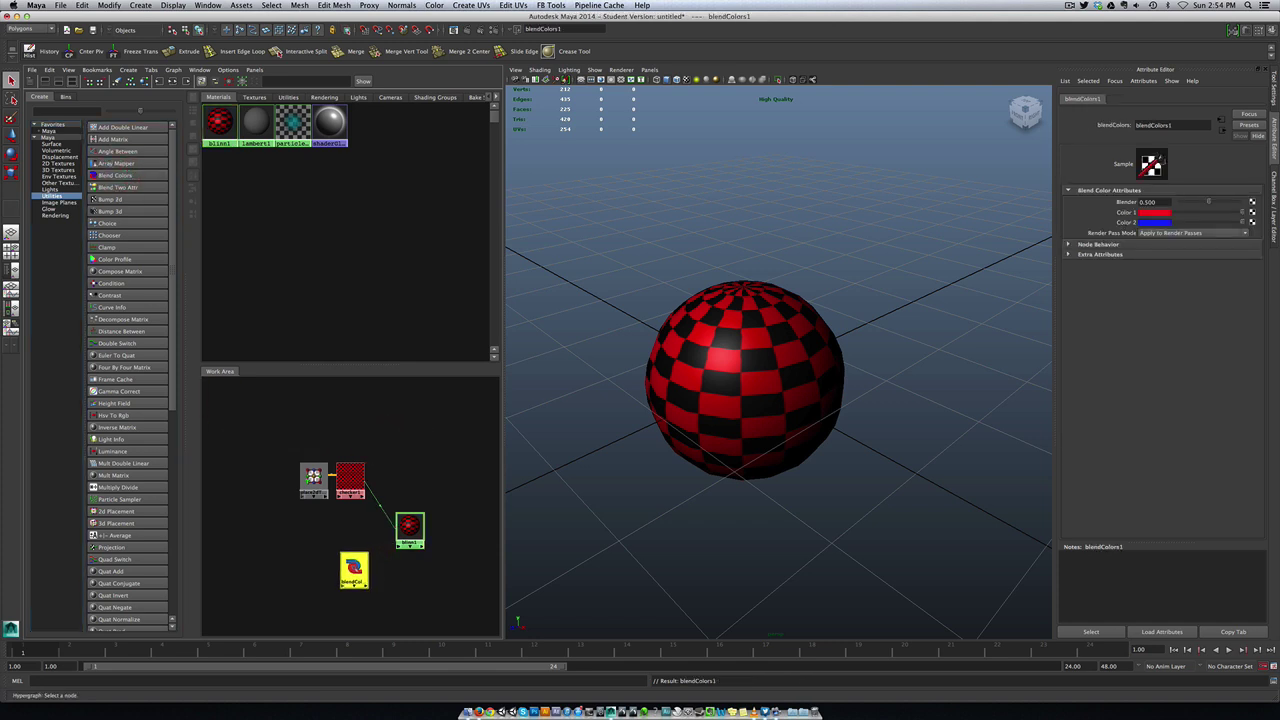
pyautogui.click(300, 557)
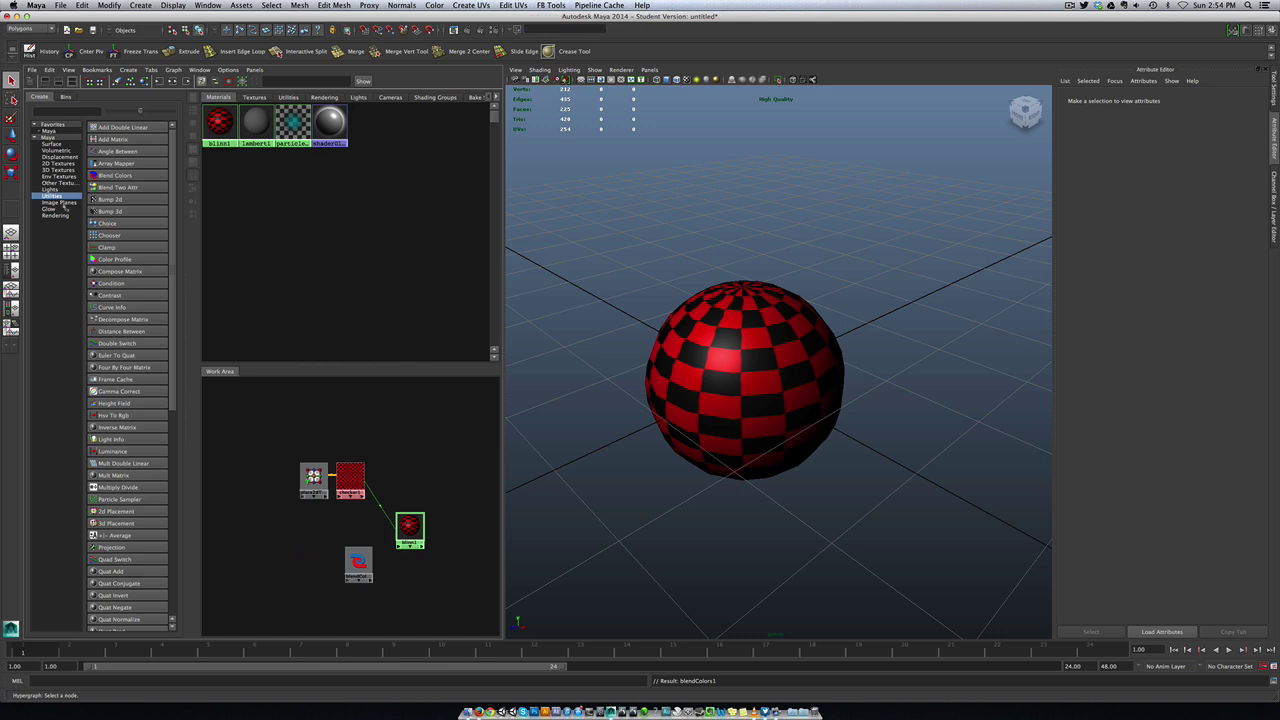
# Create a Ramp 2D texture and arrange it with its placement node directly below the checker texture
pyautogui.click(57, 163)
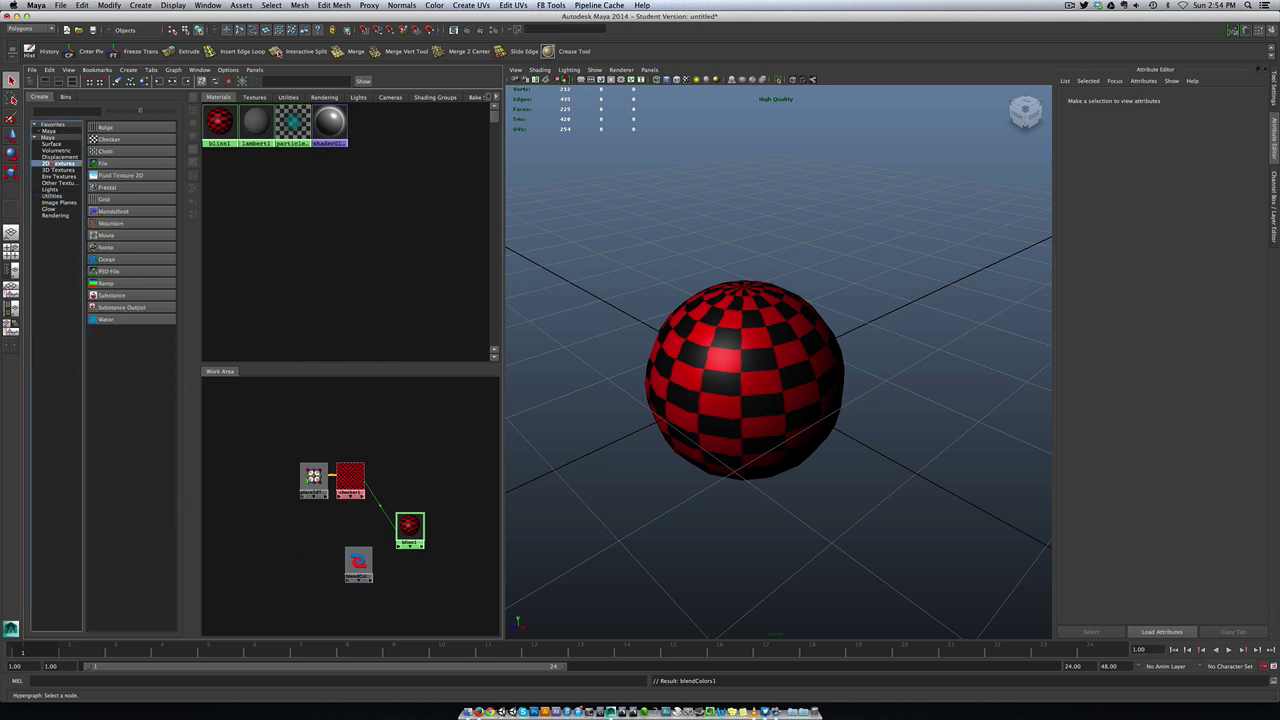
pyautogui.click(105, 284)
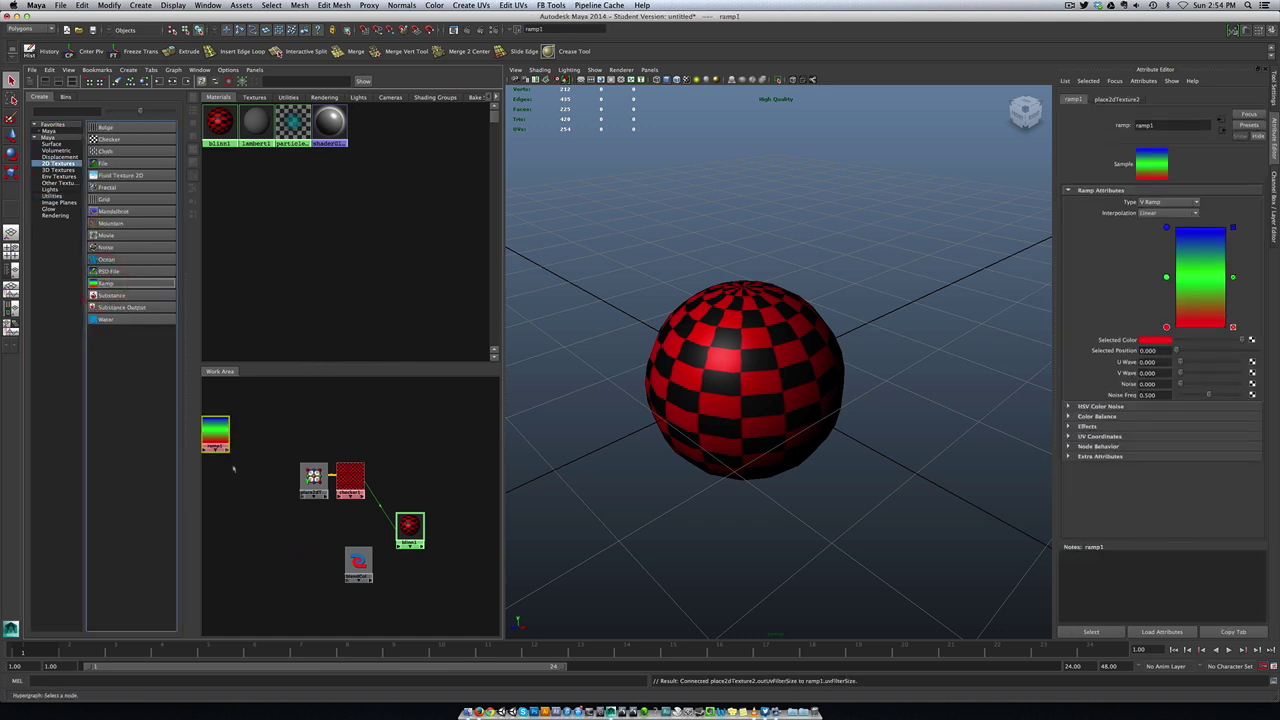
pyautogui.moveTo(211, 420); pyautogui.dragTo(379, 588)
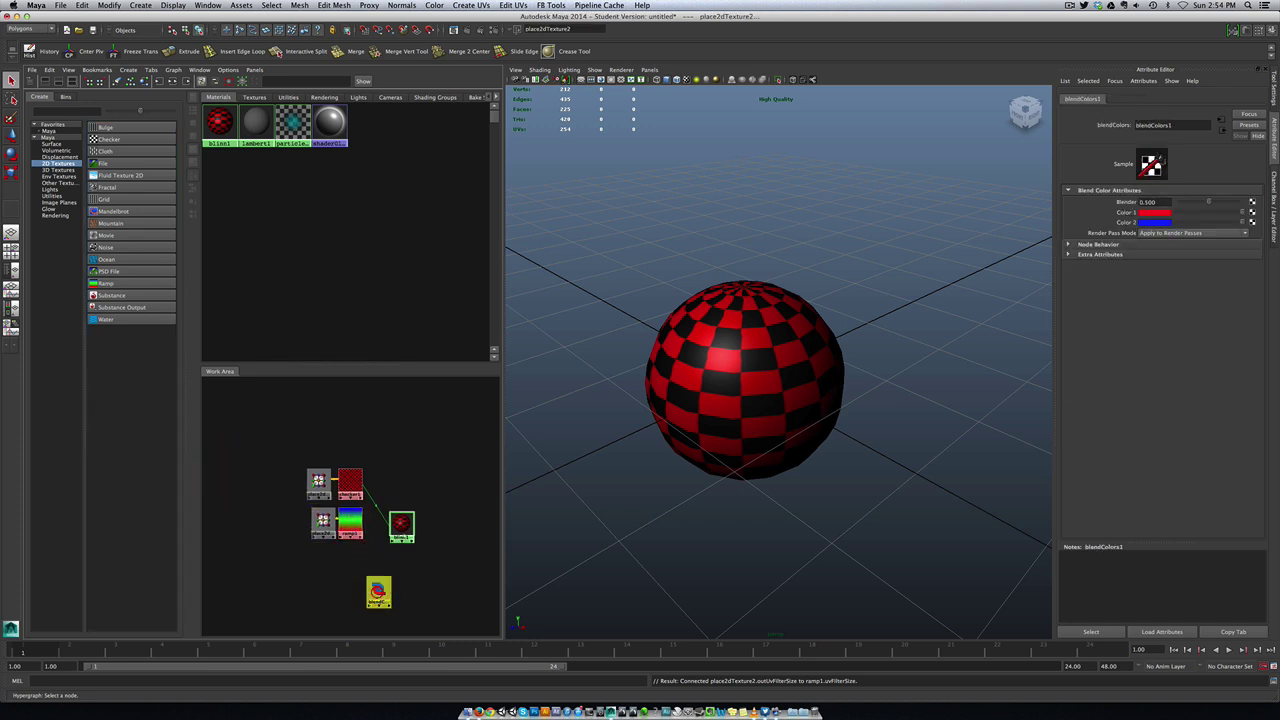
# Place the Blend Colors node between the textures and blinn1, and delete the connection from the checker to blinn1
pyautogui.moveTo(408, 525); pyautogui.dragTo(449, 524)
pyautogui.moveTo(384, 575); pyautogui.dragTo(394, 506)
pyautogui.click(394, 506)
pyautogui.press('Delete')
pyautogui.click(386, 490)
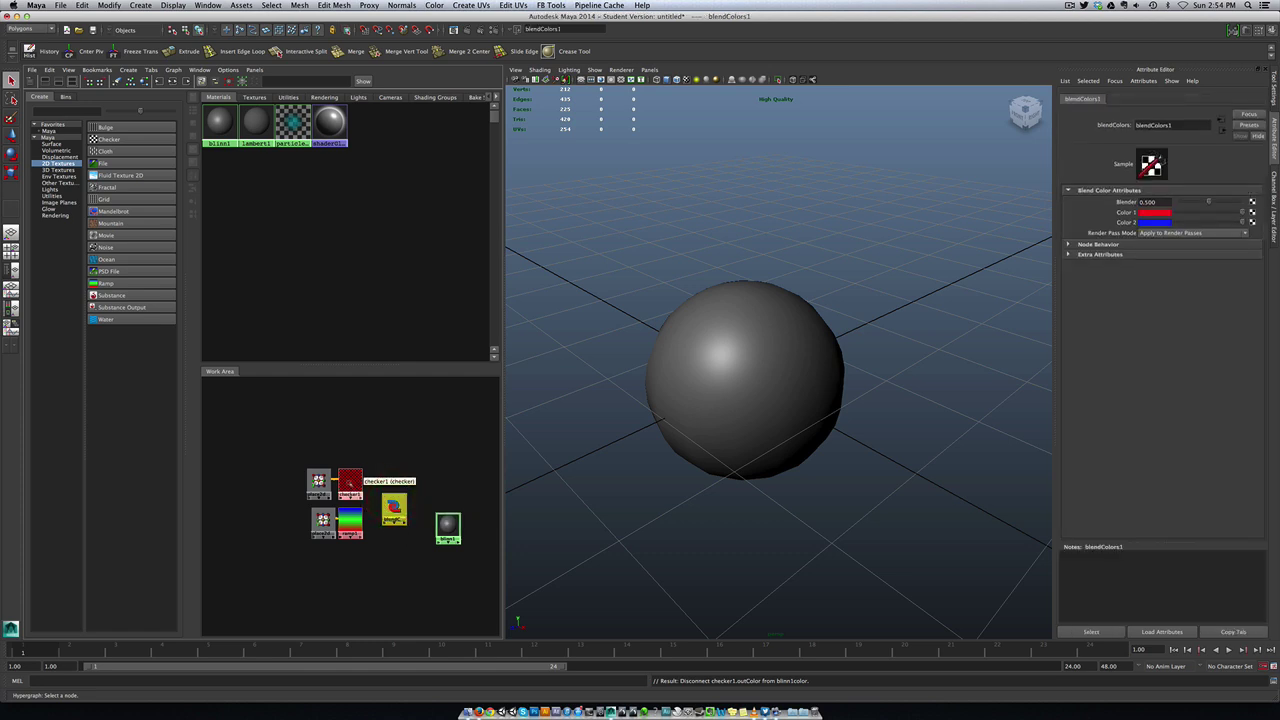
# Connect the checker texture to the Blend Colors node's color1 and the ramp texture to its color2
pyautogui.moveTo(350, 482); pyautogui.dragTo(394, 506, button='middle')
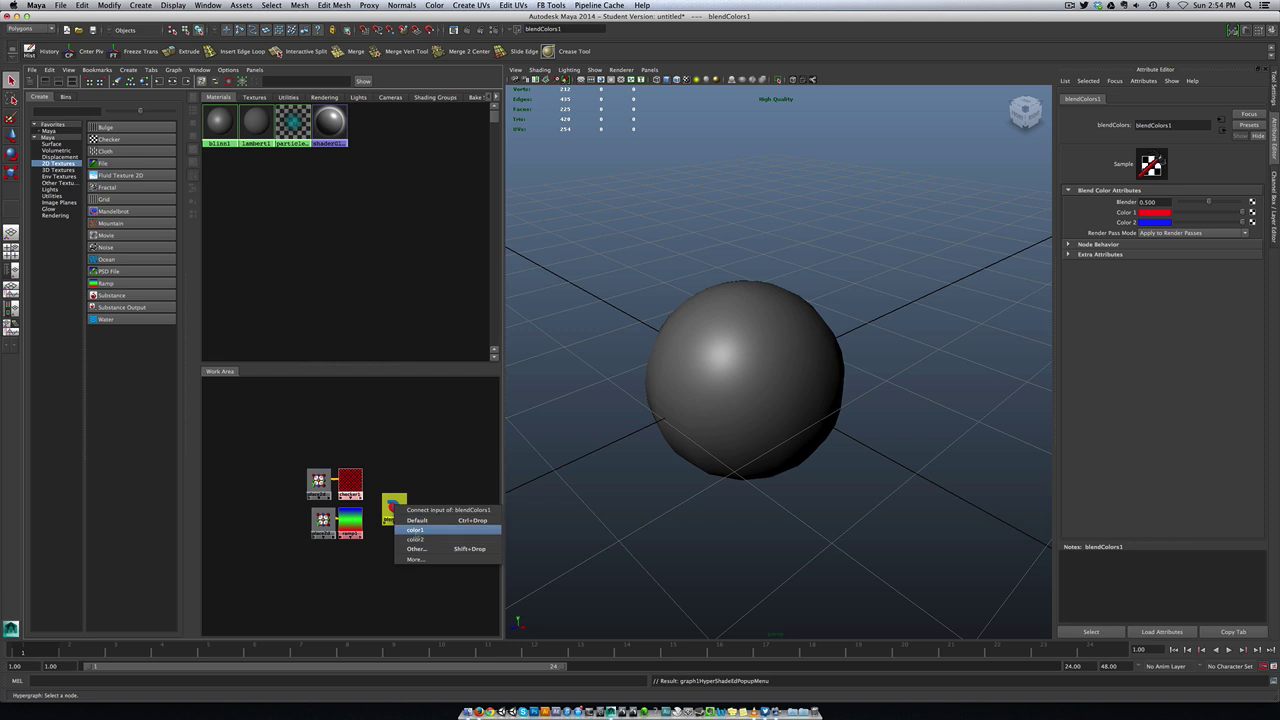
pyautogui.click(415, 529)
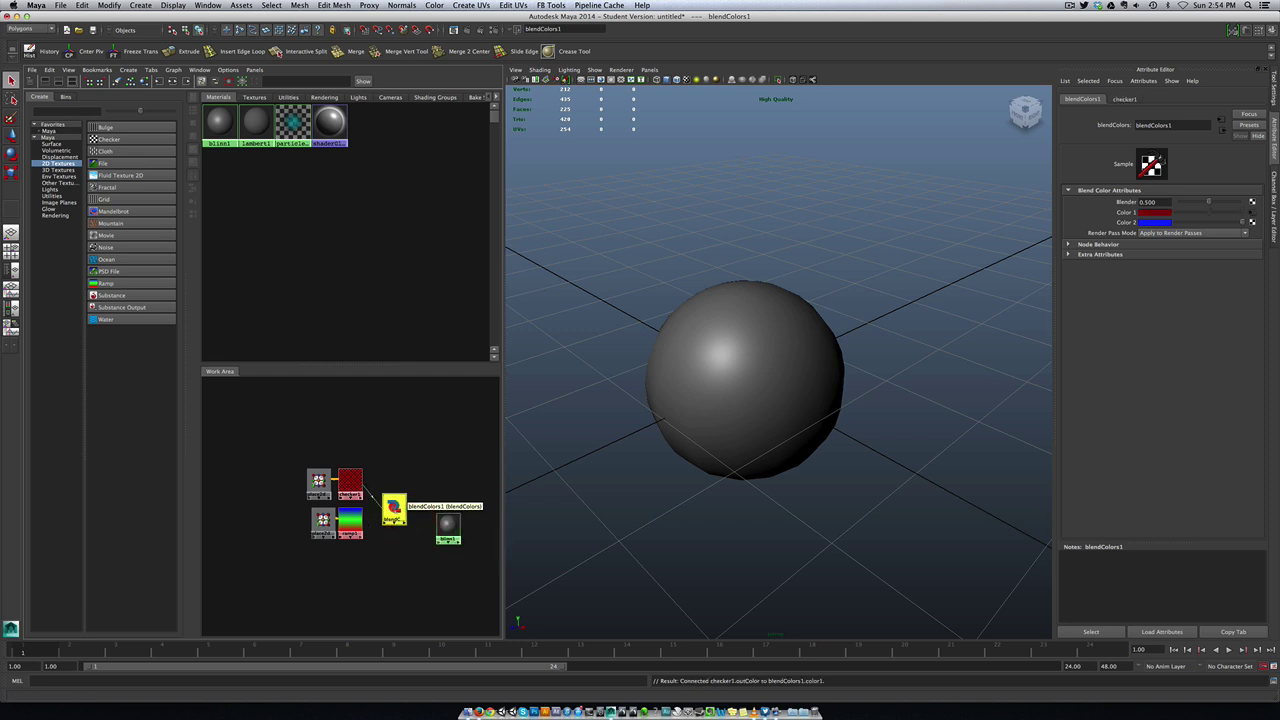
pyautogui.click(399, 515)
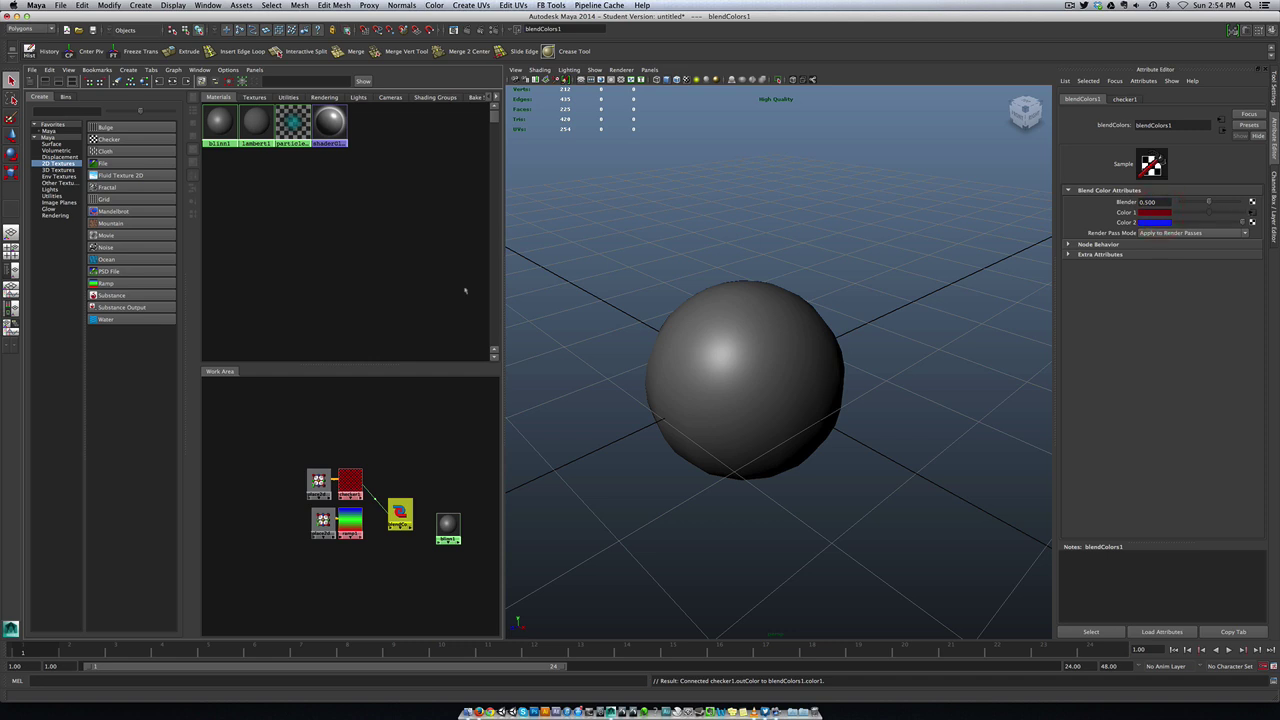
pyautogui.moveTo(350, 525); pyautogui.dragTo(398, 513, button='middle')
pyautogui.click(426, 545)
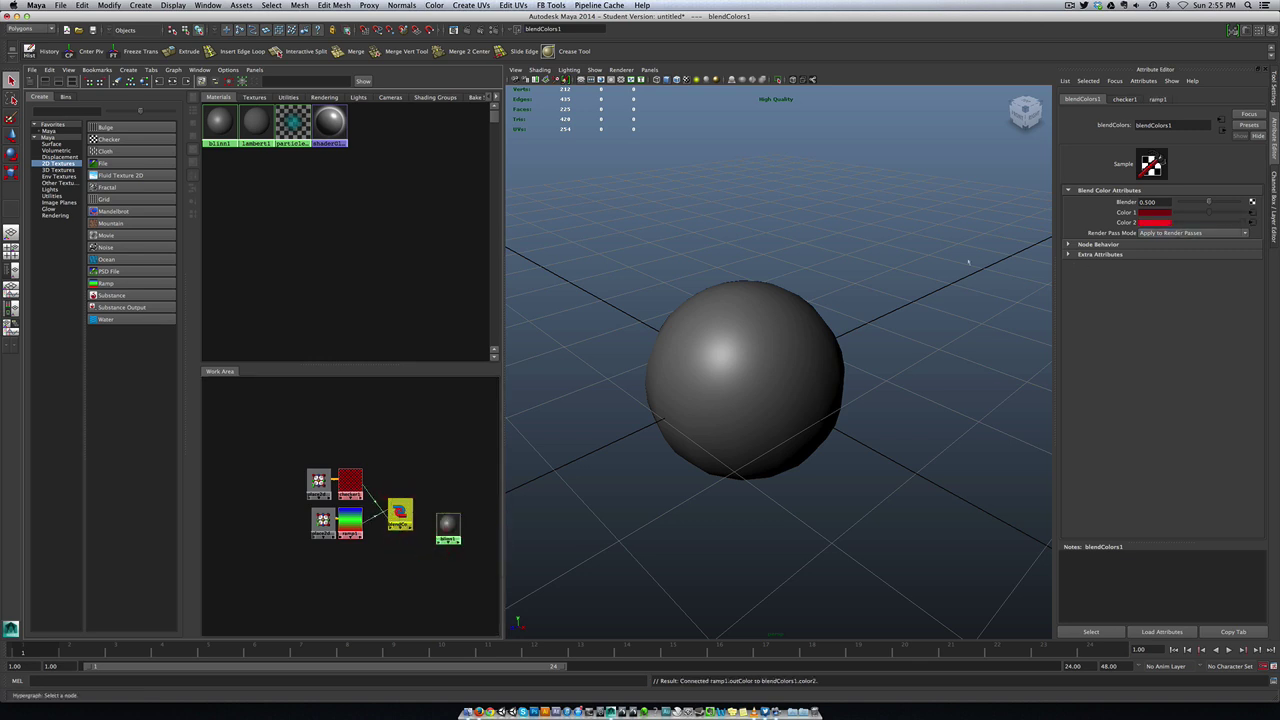
# Connect the Blend Colors output to blinn1's color and lower the Blender value to 0
pyautogui.moveTo(400, 514); pyautogui.dragTo(450, 523, button='middle')
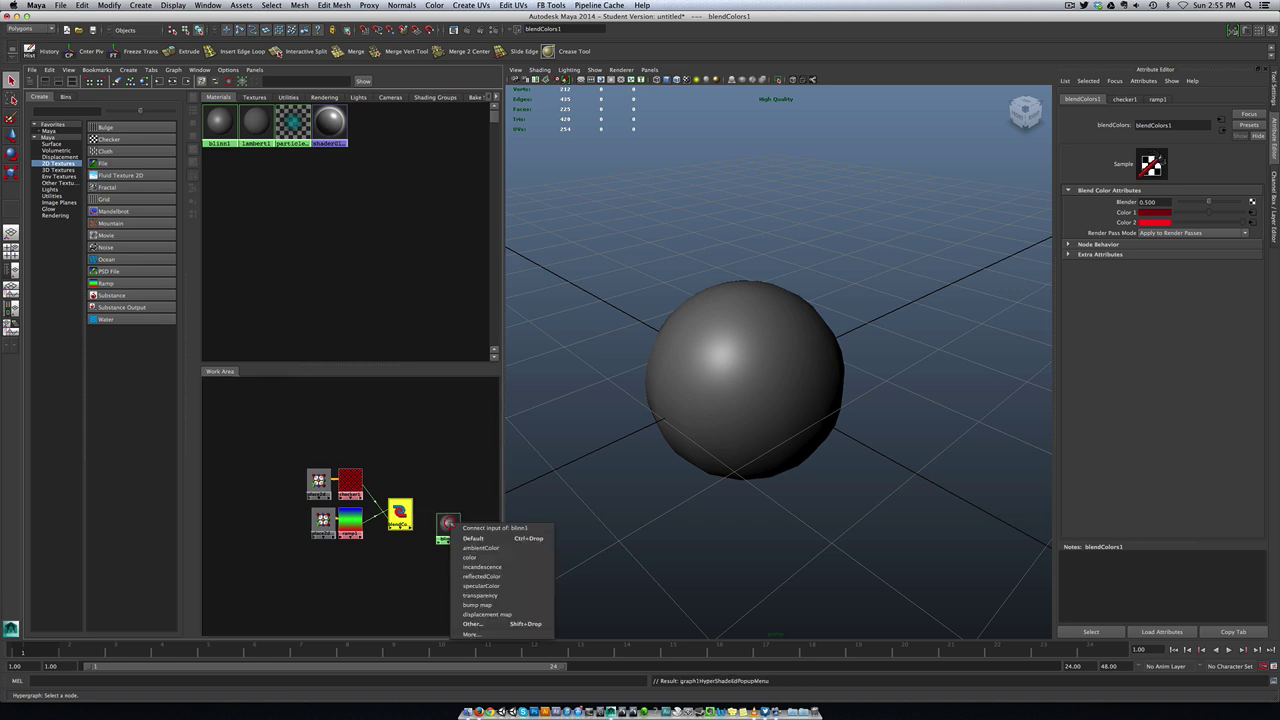
pyautogui.click(480, 551)
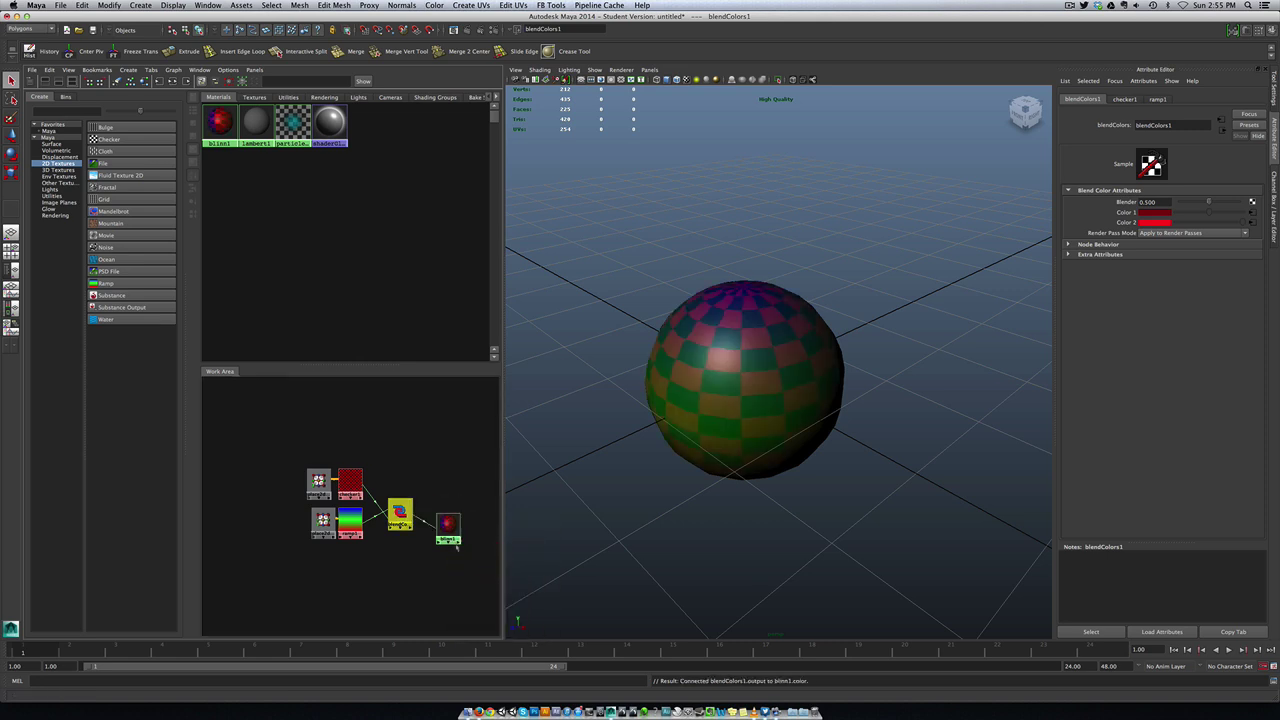
pyautogui.keyDown('alt'); pyautogui.moveTo(746, 396); pyautogui.dragTo(716, 385); pyautogui.keyUp('alt')
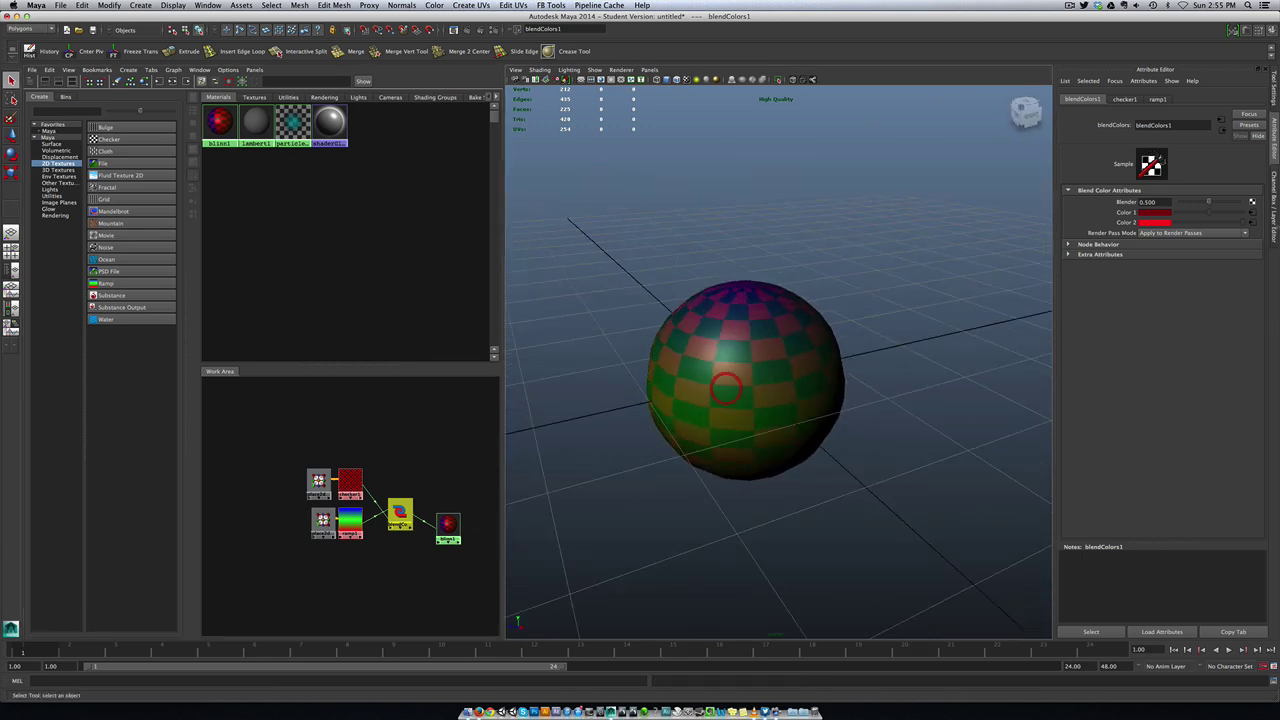
pyautogui.moveTo(1207, 202); pyautogui.dragTo(1162, 202)
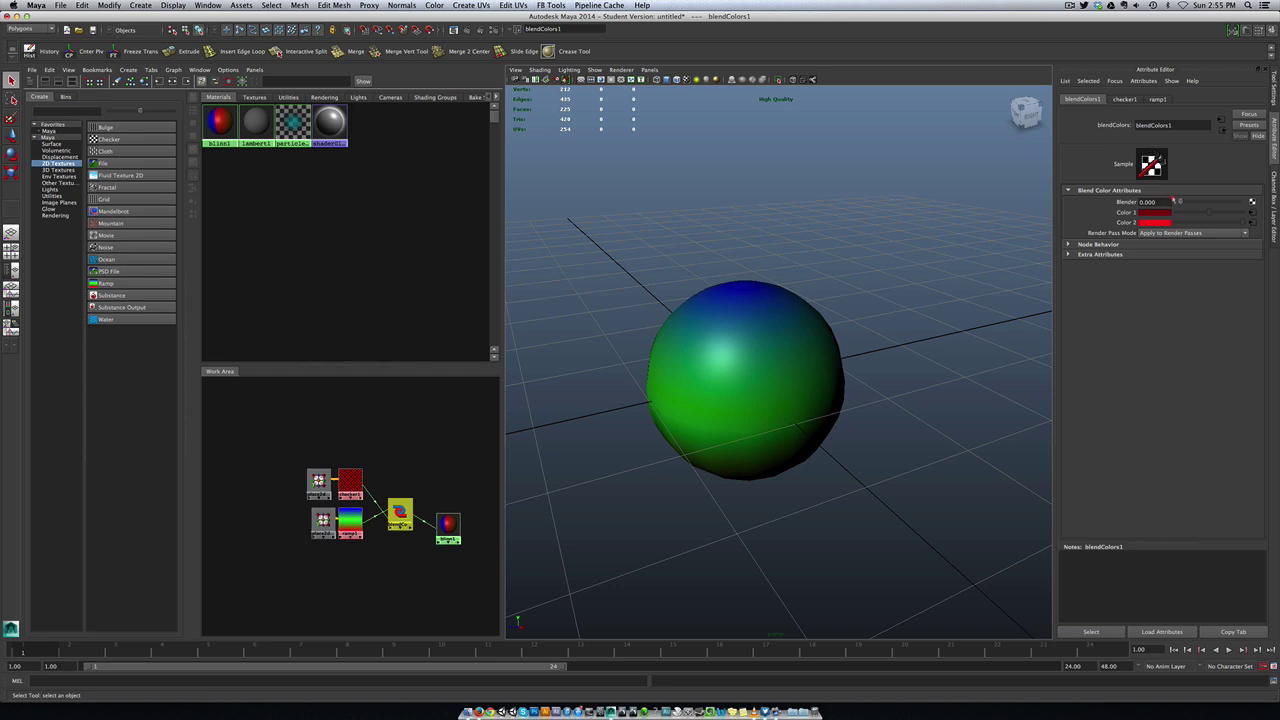
pyautogui.moveTo(1174, 201); pyautogui.dragTo(1133, 203)
# Select the whole node network, graph blinn1's network again to tidy the layout, and clear the selection
pyautogui.moveTo(285, 460); pyautogui.dragTo(473, 580)
pyautogui.moveTo(452, 527); pyautogui.dragTo(452, 553, button='right')
pyautogui.click(393, 550)
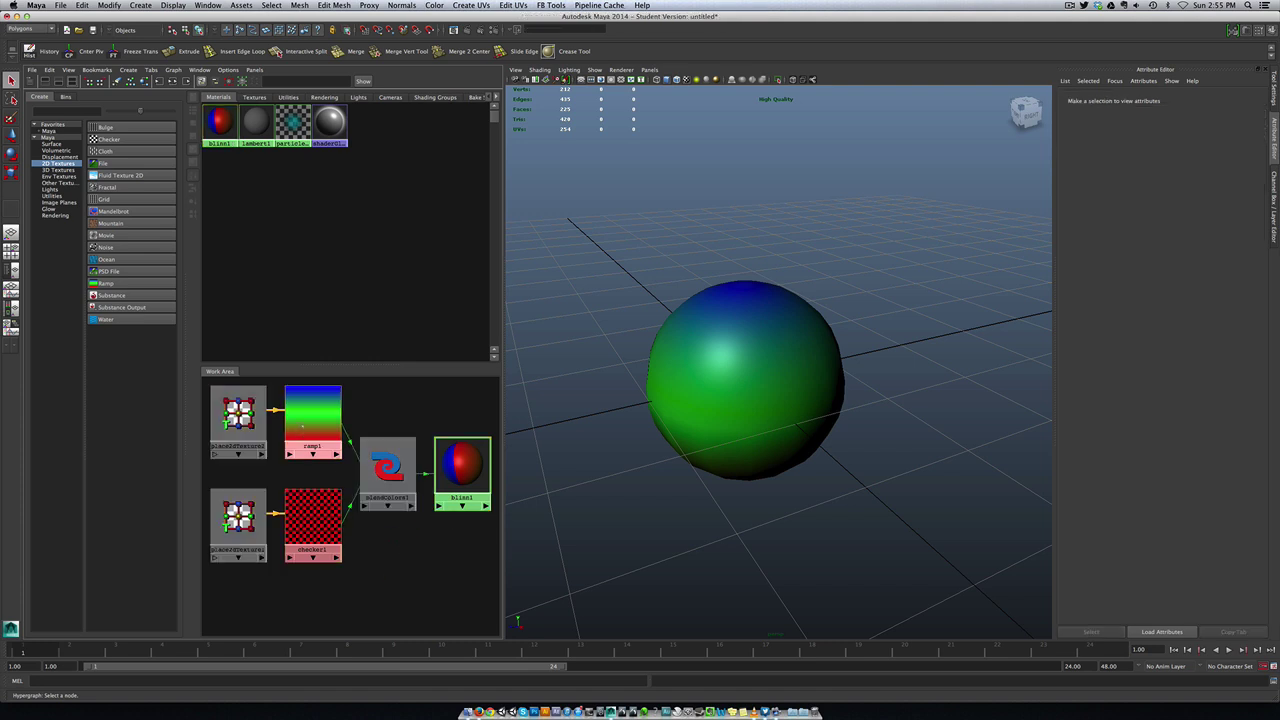
# Delete the green middle color entry from the ramp texture, leaving only the blue and red entries
pyautogui.click(302, 426)
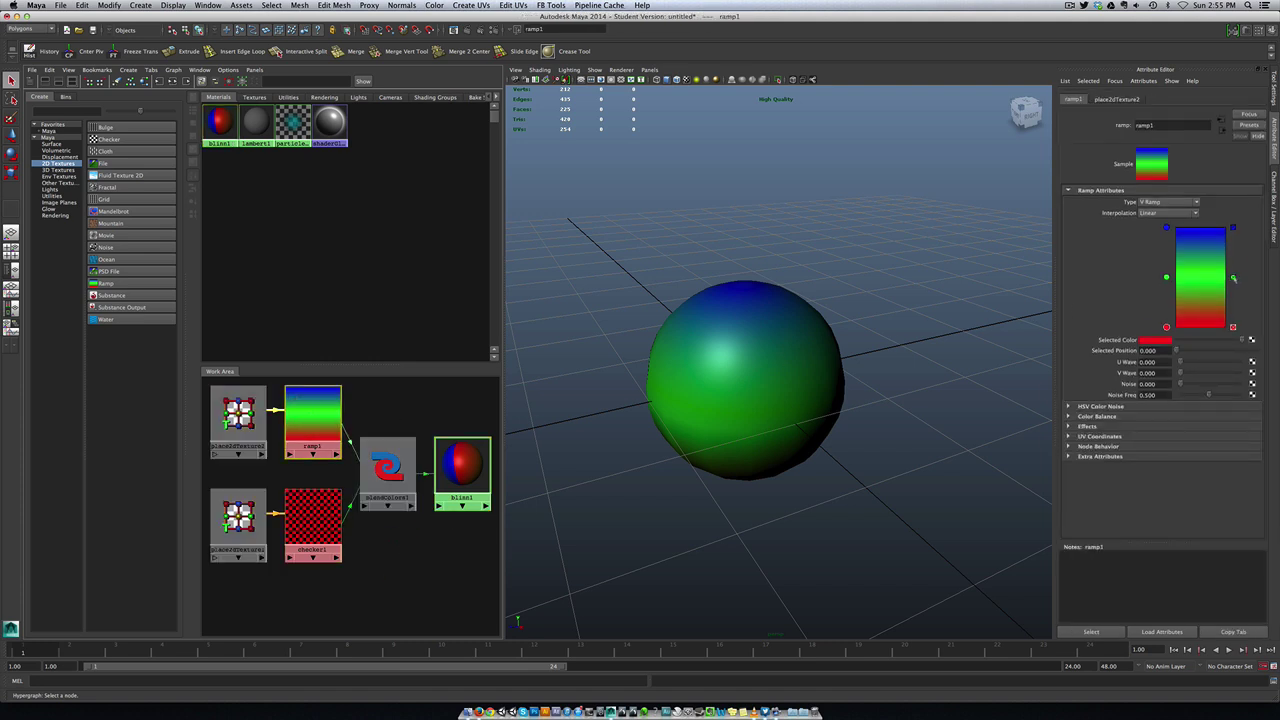
pyautogui.click(1233, 278)
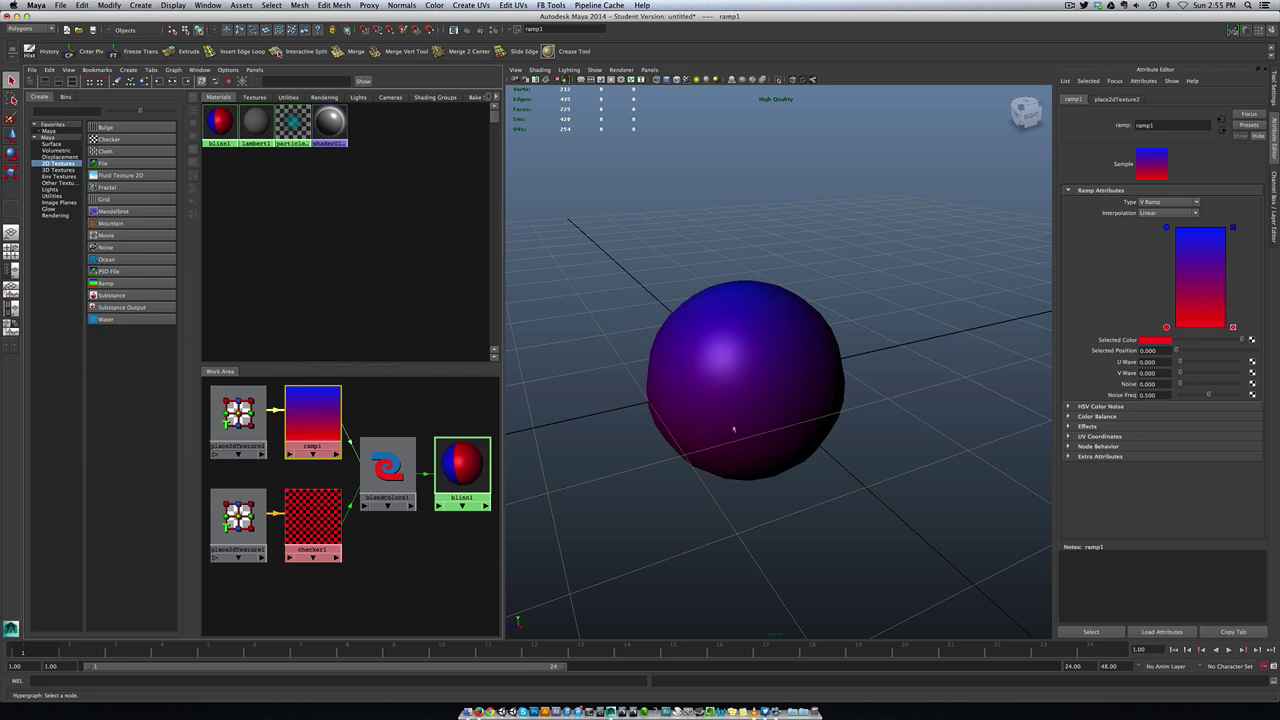
pyautogui.keyDown('alt'); pyautogui.moveTo(734, 429); pyautogui.dragTo(725, 393); pyautogui.keyUp('alt')
# Raise the Blender value of the Blend Colors node to 0.565 to mix the checker and ramp on the sphere
pyautogui.click(374, 466)
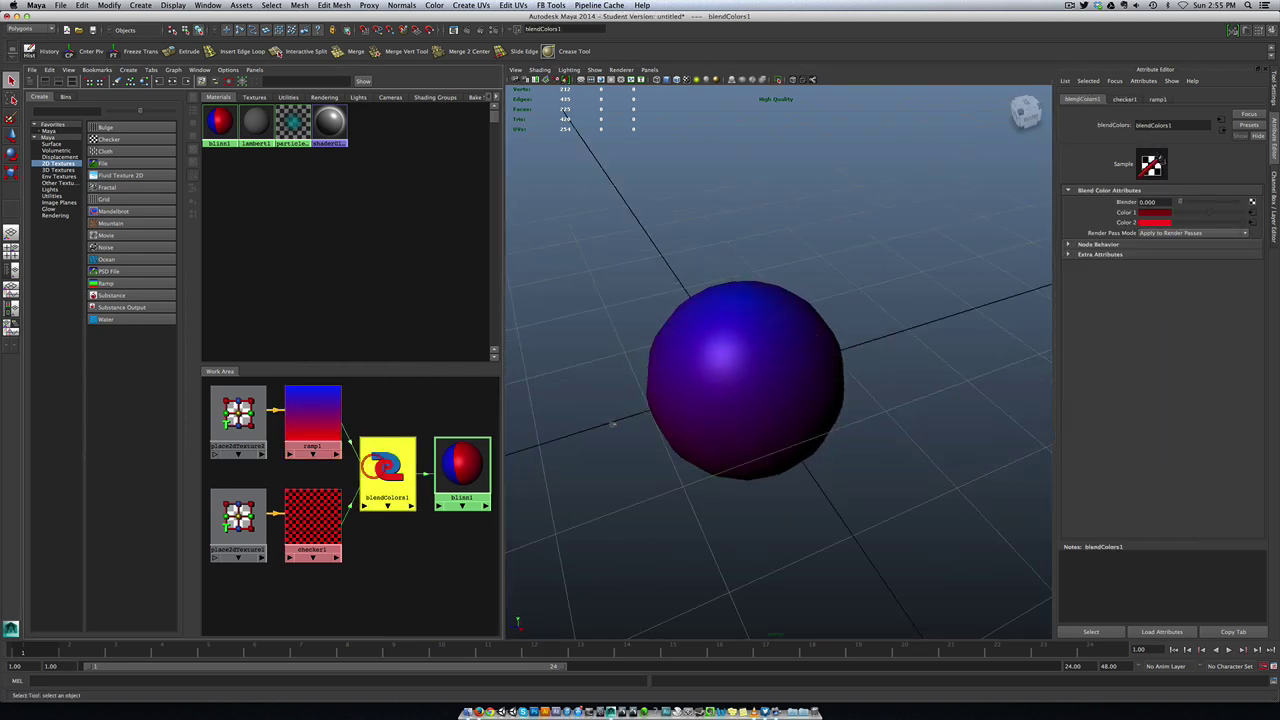
pyautogui.moveTo(1209, 201); pyautogui.dragTo(1213, 202)
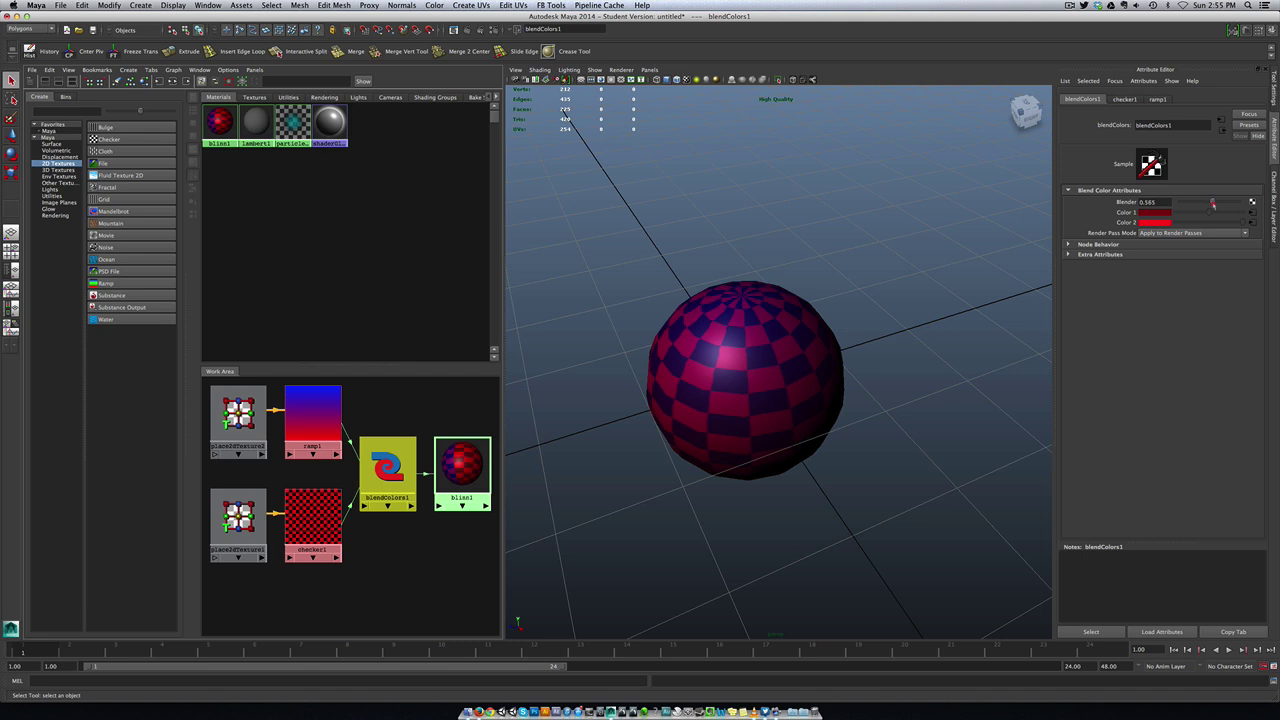
pyautogui.keyDown('alt'); pyautogui.moveTo(735, 395); pyautogui.dragTo(723, 360); pyautogui.keyUp('alt')
# Change the checker texture's Color 1 to white and clear the selection
pyautogui.click(313, 520)
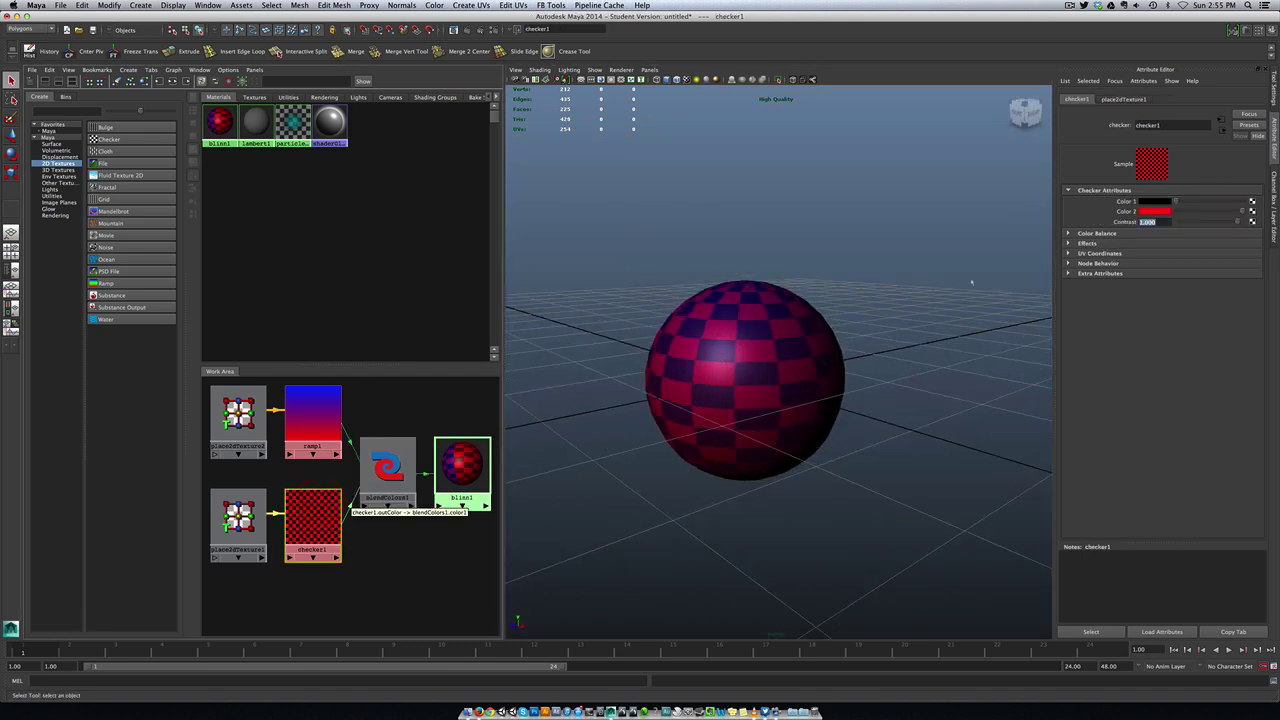
pyautogui.click(1157, 202)
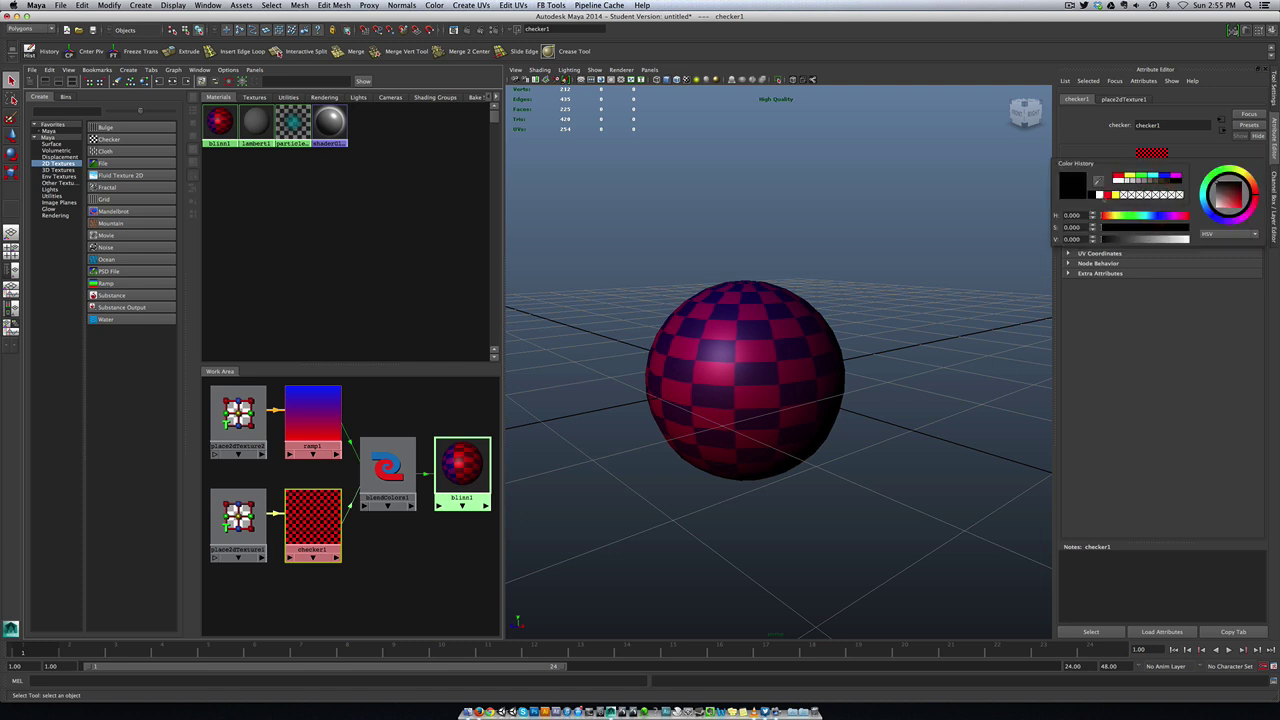
pyautogui.click(1101, 195)
pyautogui.click(611, 313)
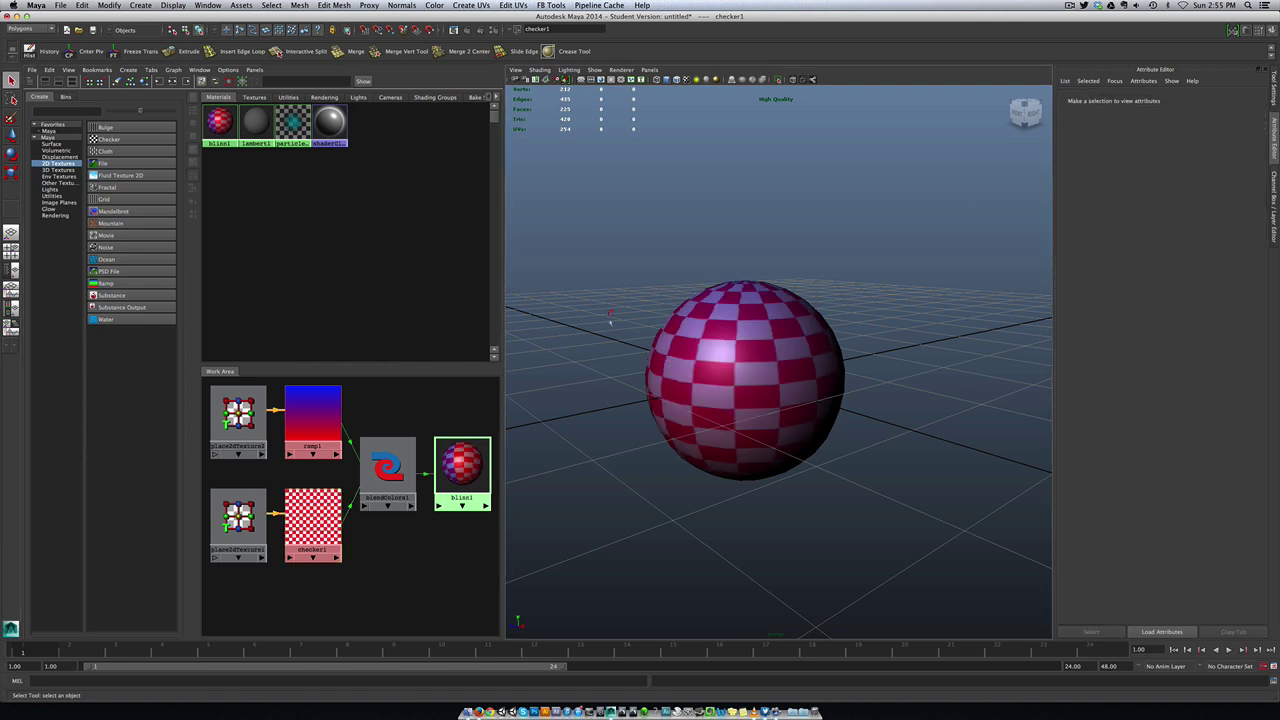
# Nudge the checker texture node, move blinn1 down and away from the Blend Colors node, and clear the selection
pyautogui.moveTo(306, 506); pyautogui.dragTo(310, 503)
pyautogui.click(317, 515)
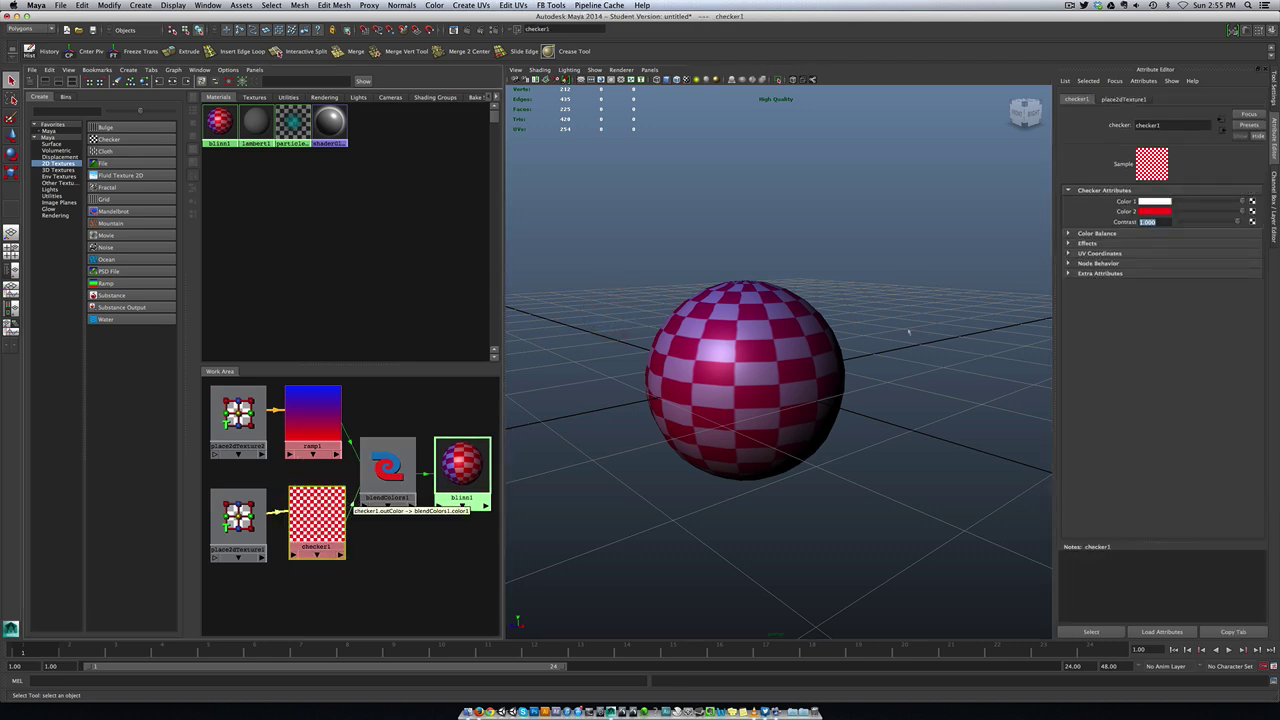
pyautogui.keyDown('alt'); pyautogui.moveTo(698, 374); pyautogui.dragTo(732, 388); pyautogui.keyUp('alt')
pyautogui.scroll(-2, 419, 448)
pyautogui.scroll(-3, 418, 447)
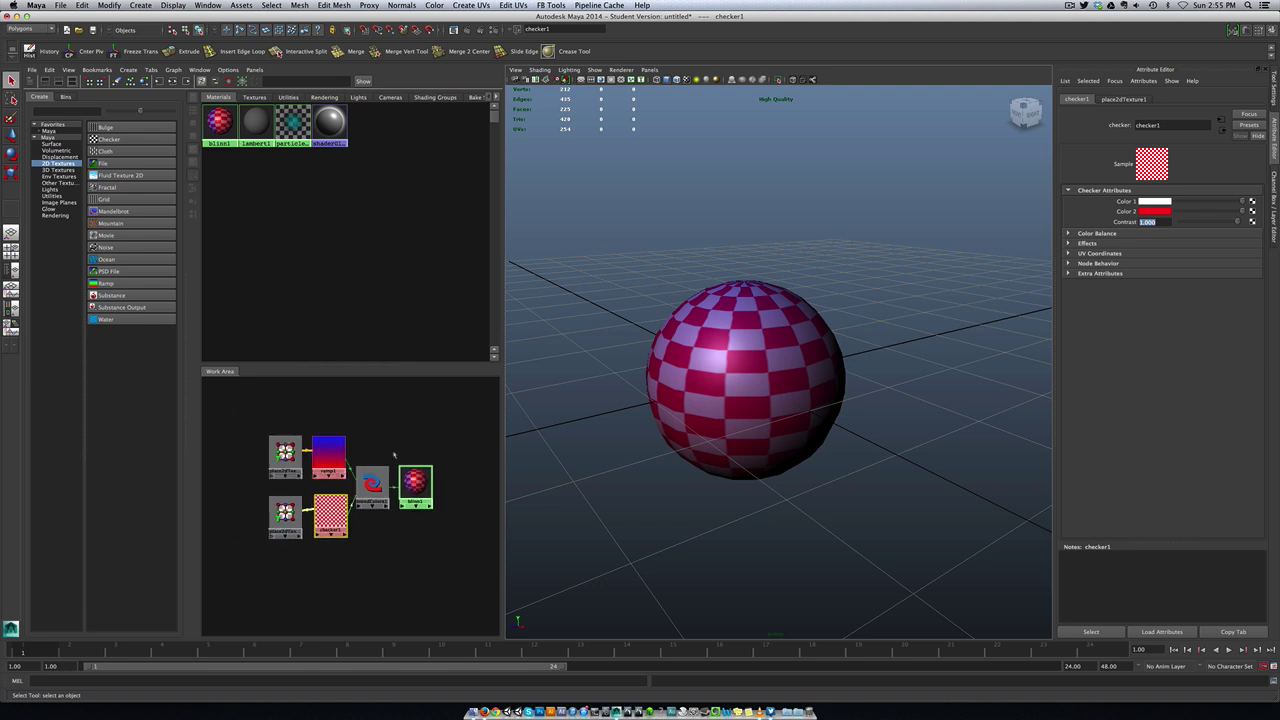
pyautogui.click(354, 533)
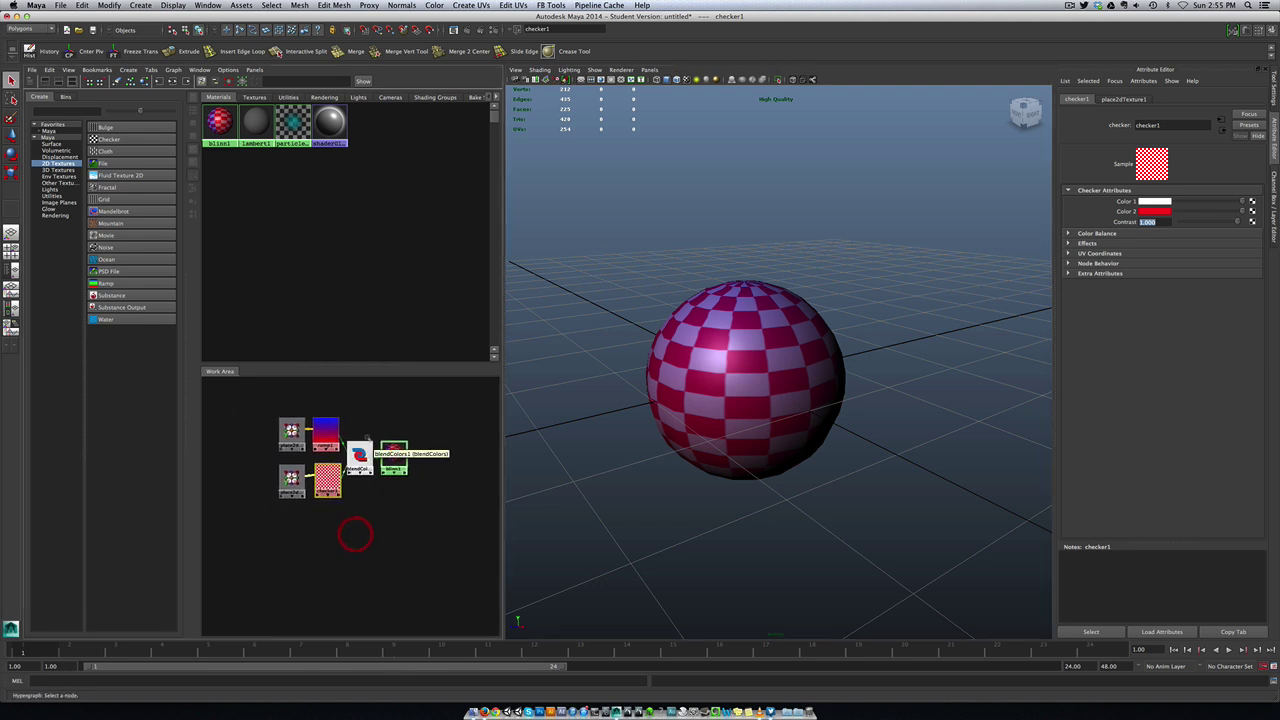
pyautogui.moveTo(393, 455); pyautogui.dragTo(423, 511)
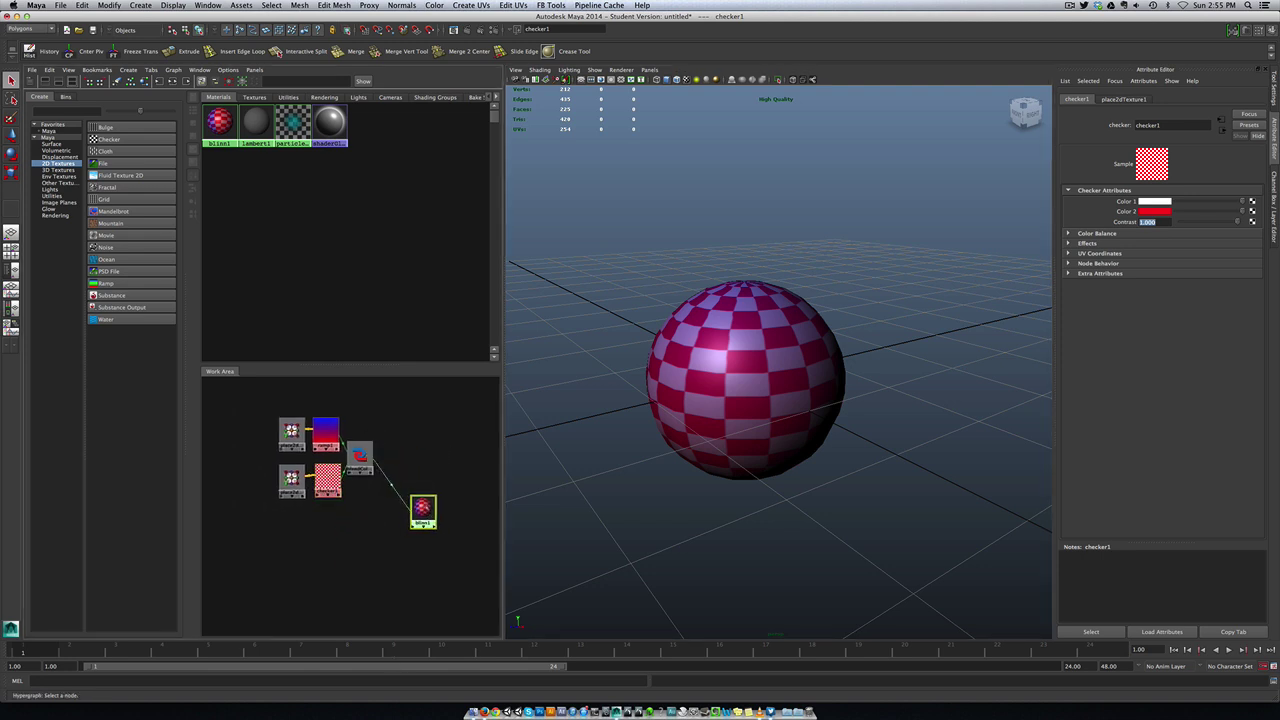
pyautogui.click(318, 542)
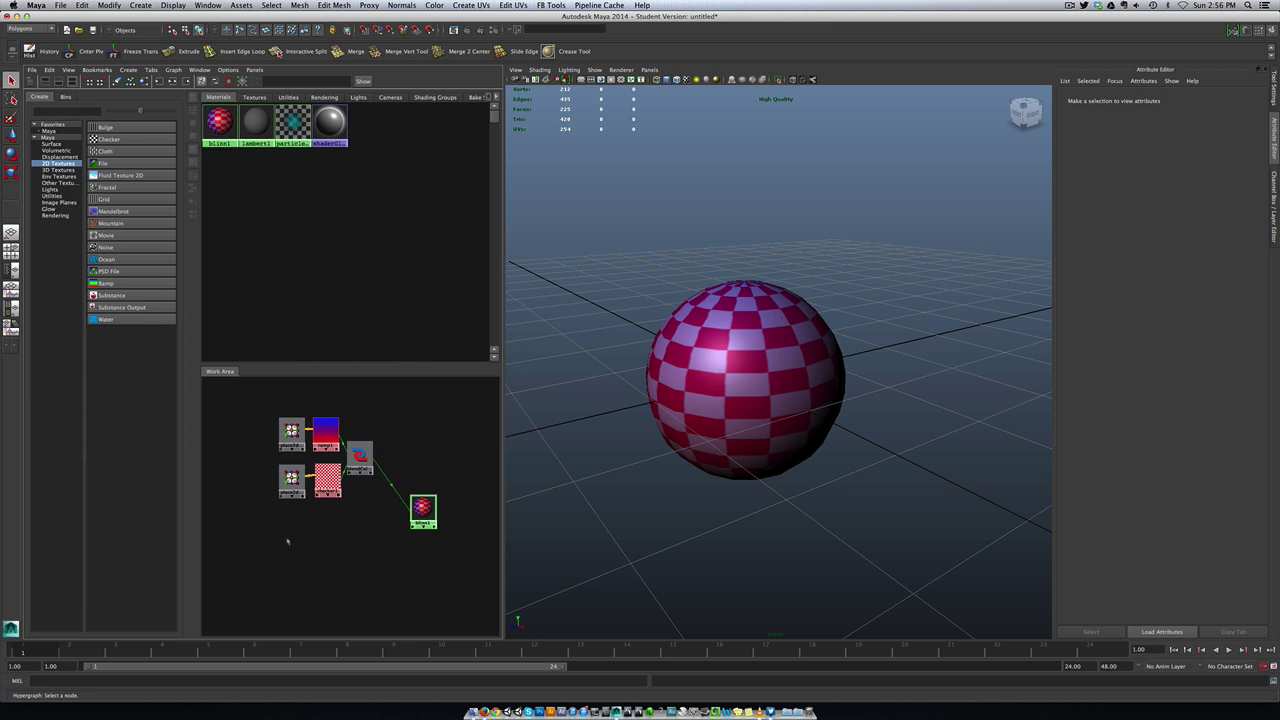
# Look through the available ways to create nodes, including the list of 3D textures, and the graph options
pyautogui.rightClick(287, 541)
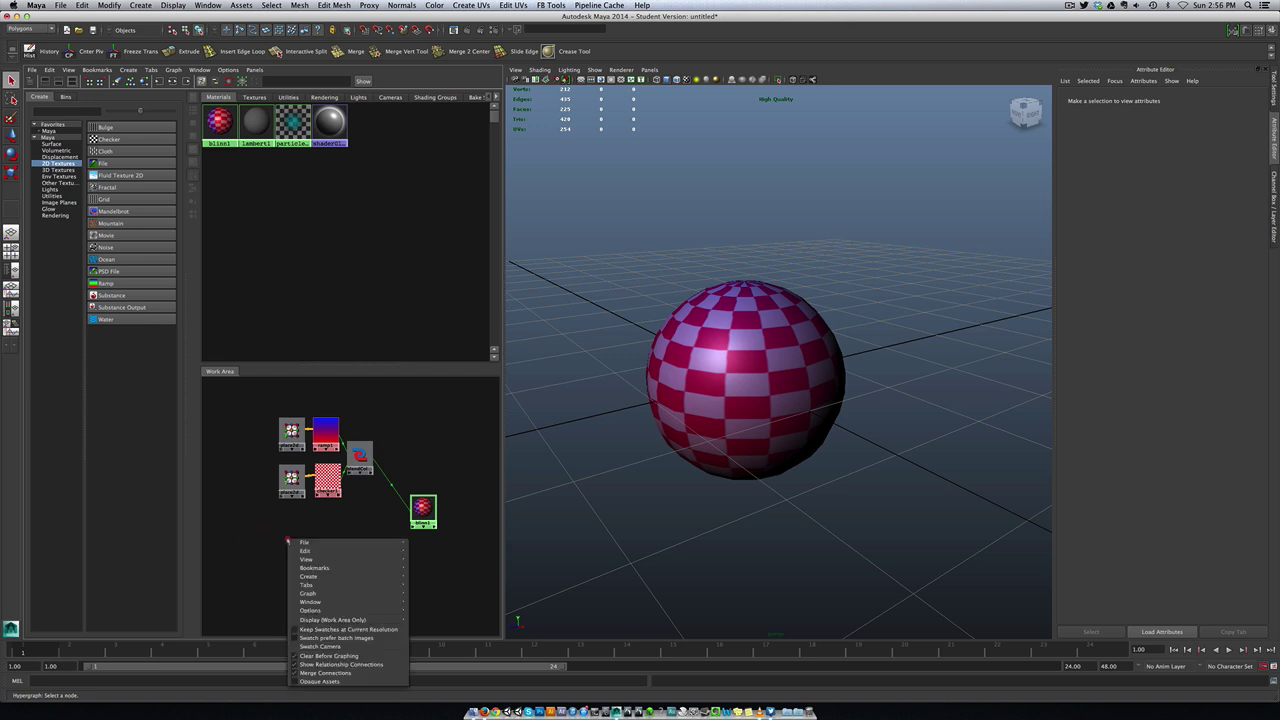
pyautogui.moveTo(310, 577)
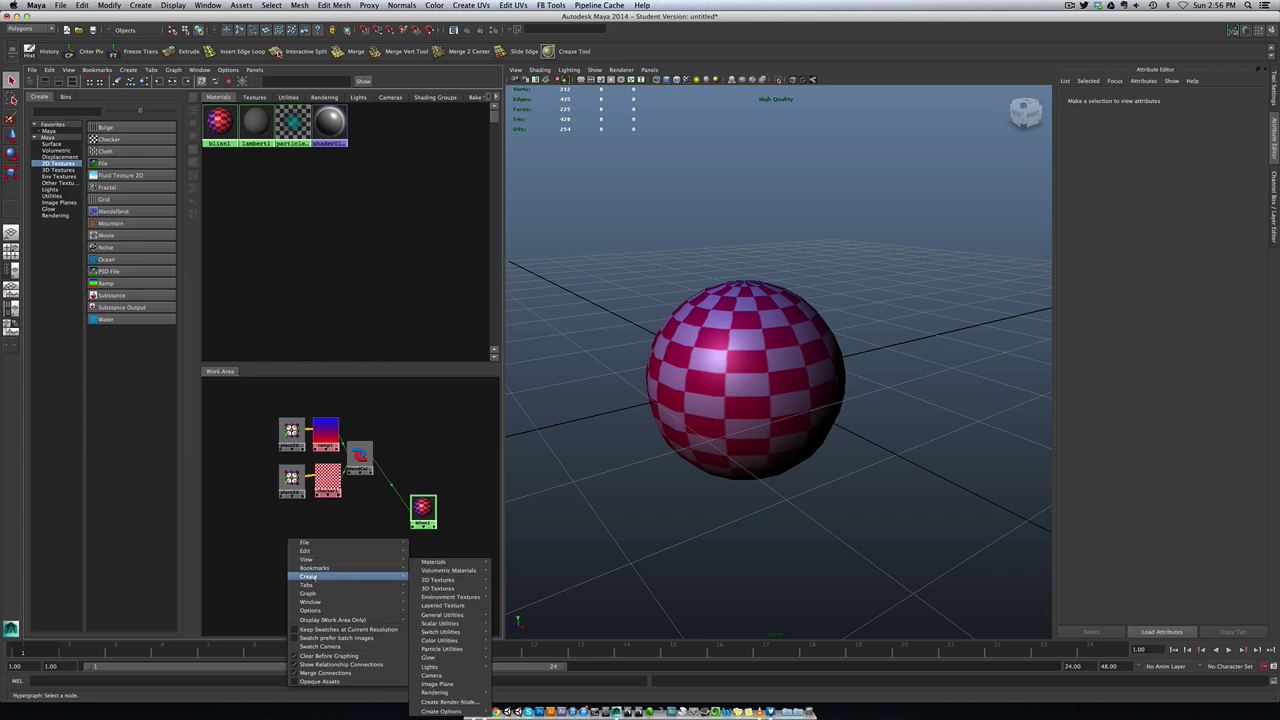
pyautogui.click(309, 571)
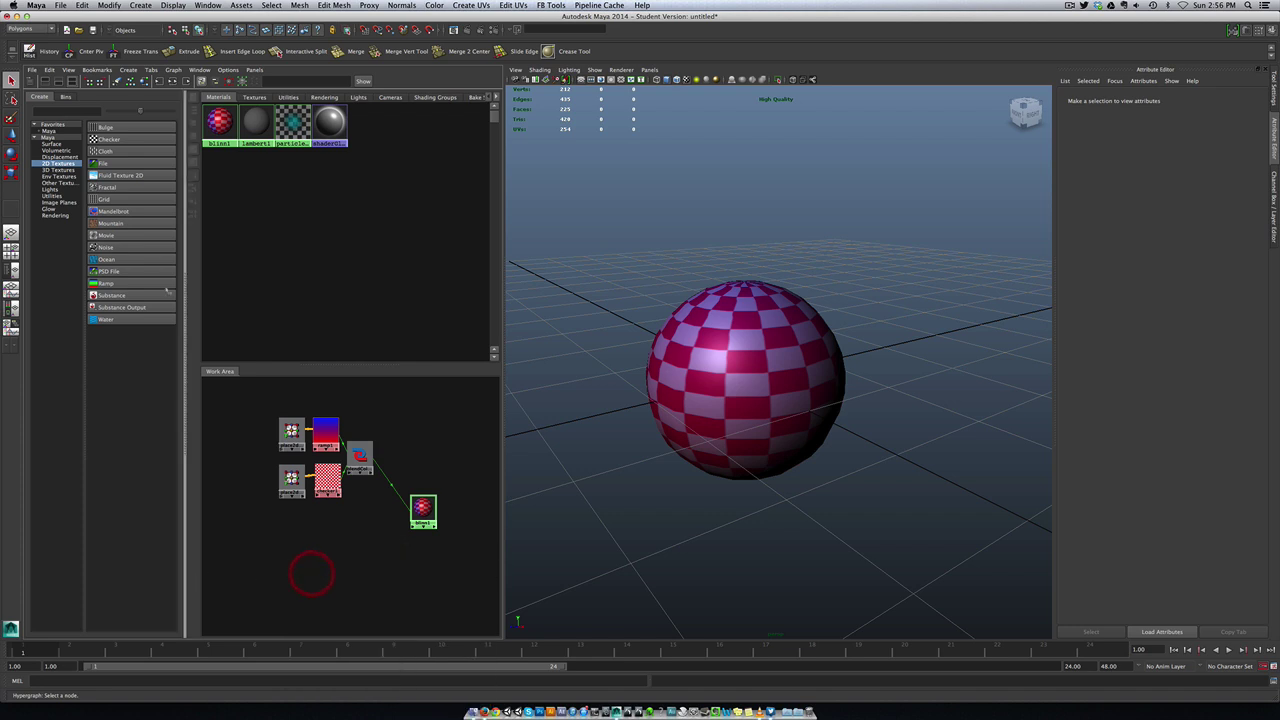
pyautogui.click(57, 170)
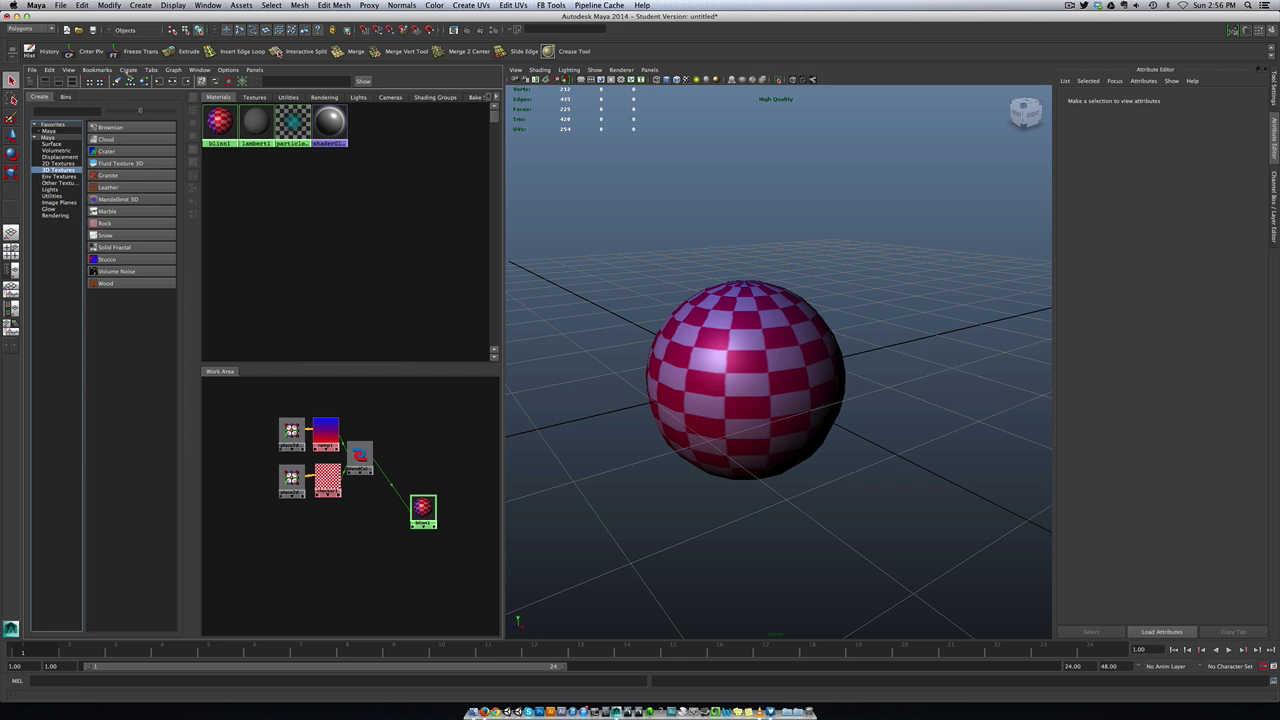
pyautogui.click(128, 70)
pyautogui.moveTo(150, 113)
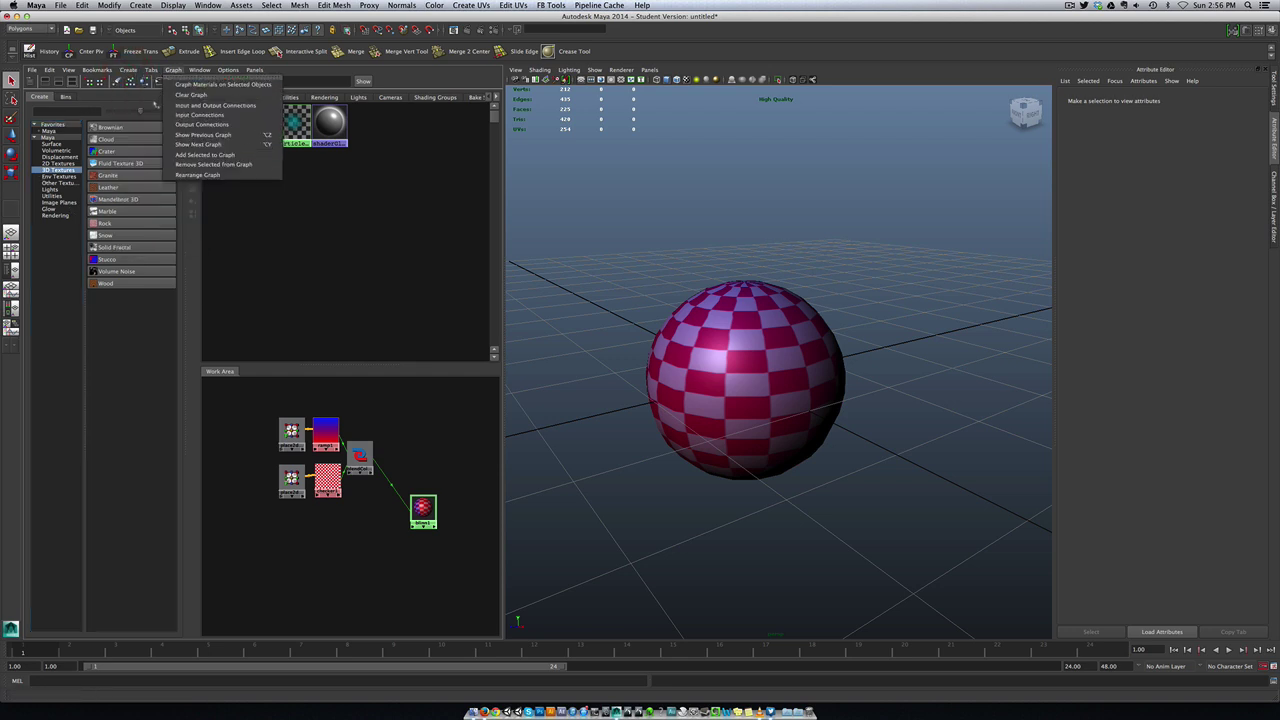
pyautogui.click(279, 306)
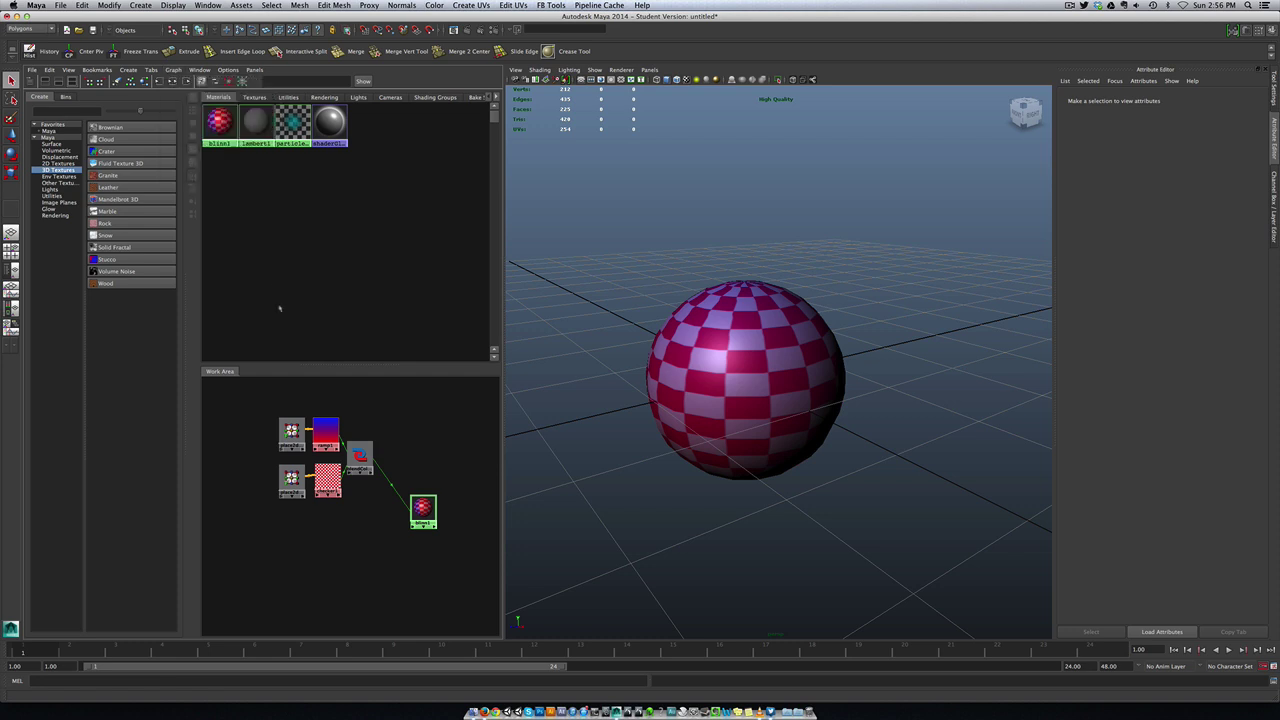
# Create a Crater 3D texture in the Hypershade work area
pyautogui.rightClick(281, 557)
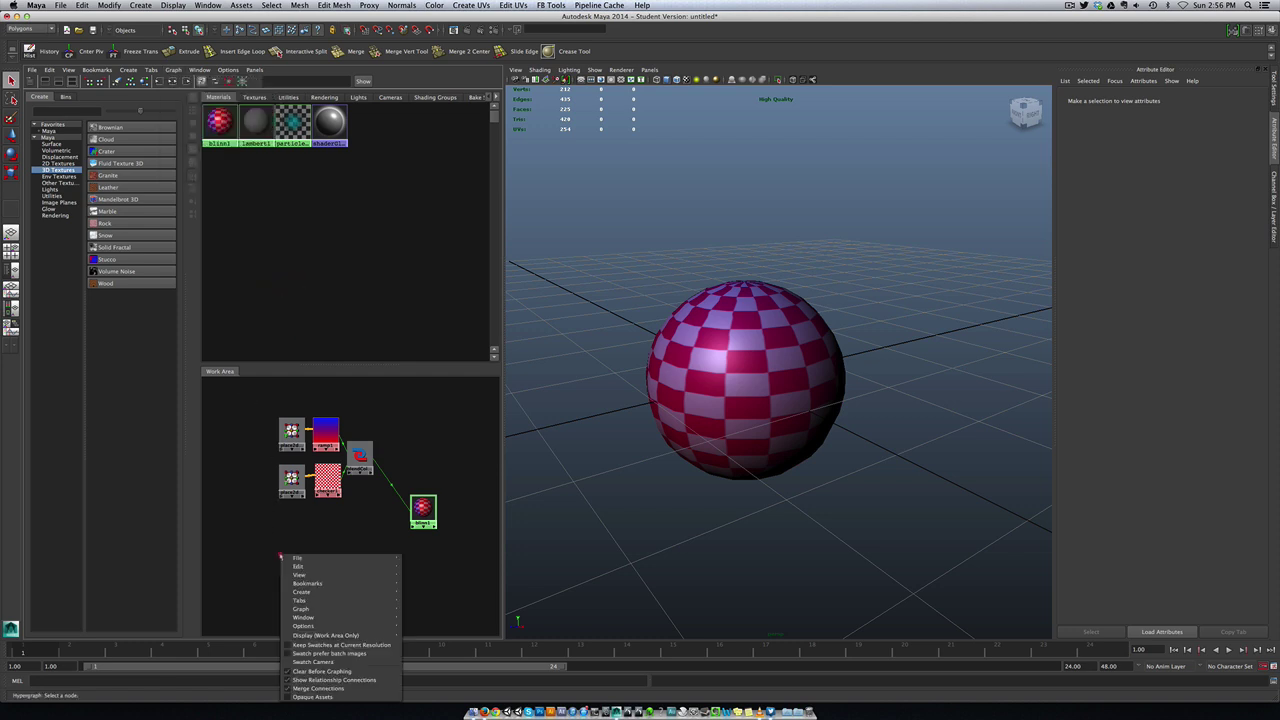
pyautogui.moveTo(340, 601)
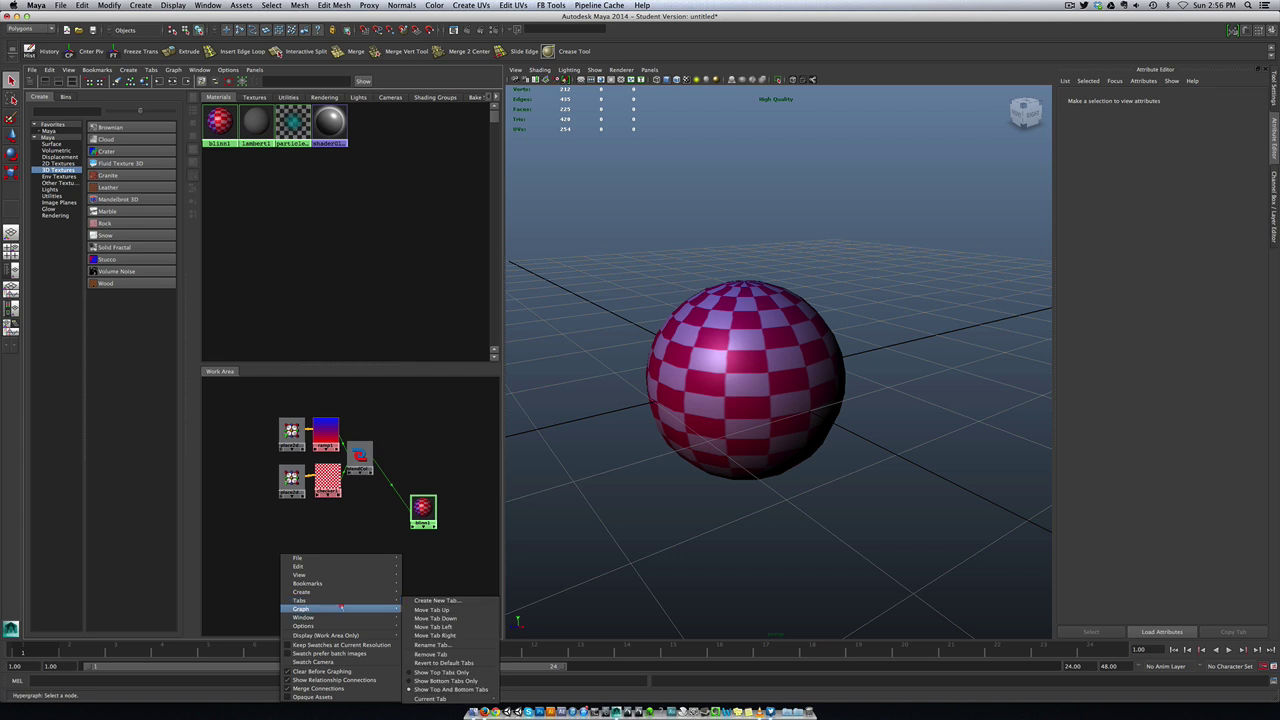
pyautogui.moveTo(301, 592)
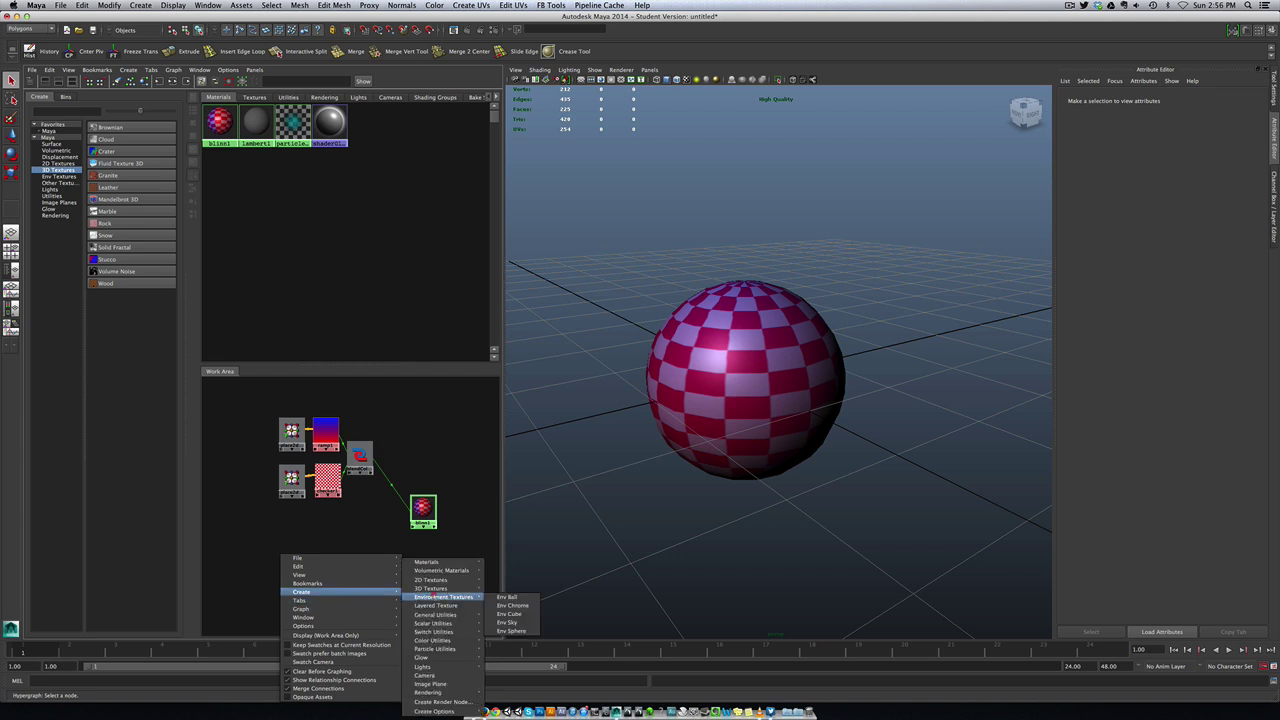
pyautogui.moveTo(436, 594)
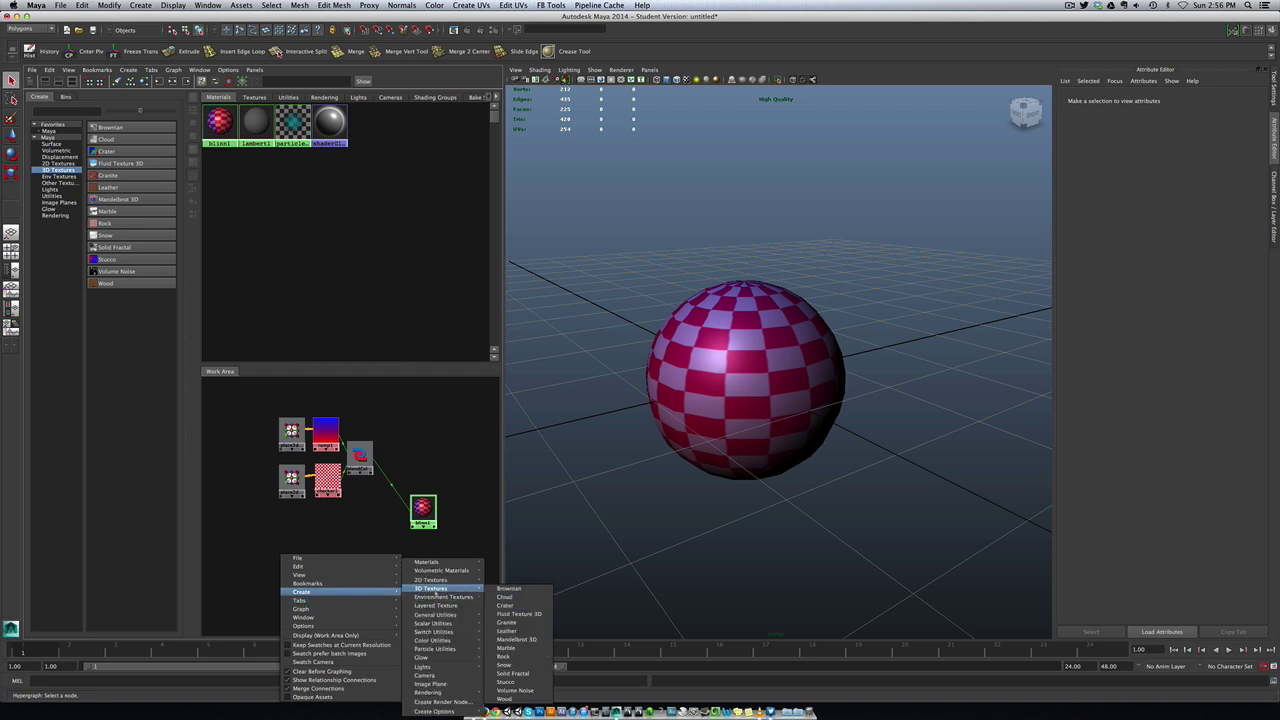
pyautogui.click(524, 606)
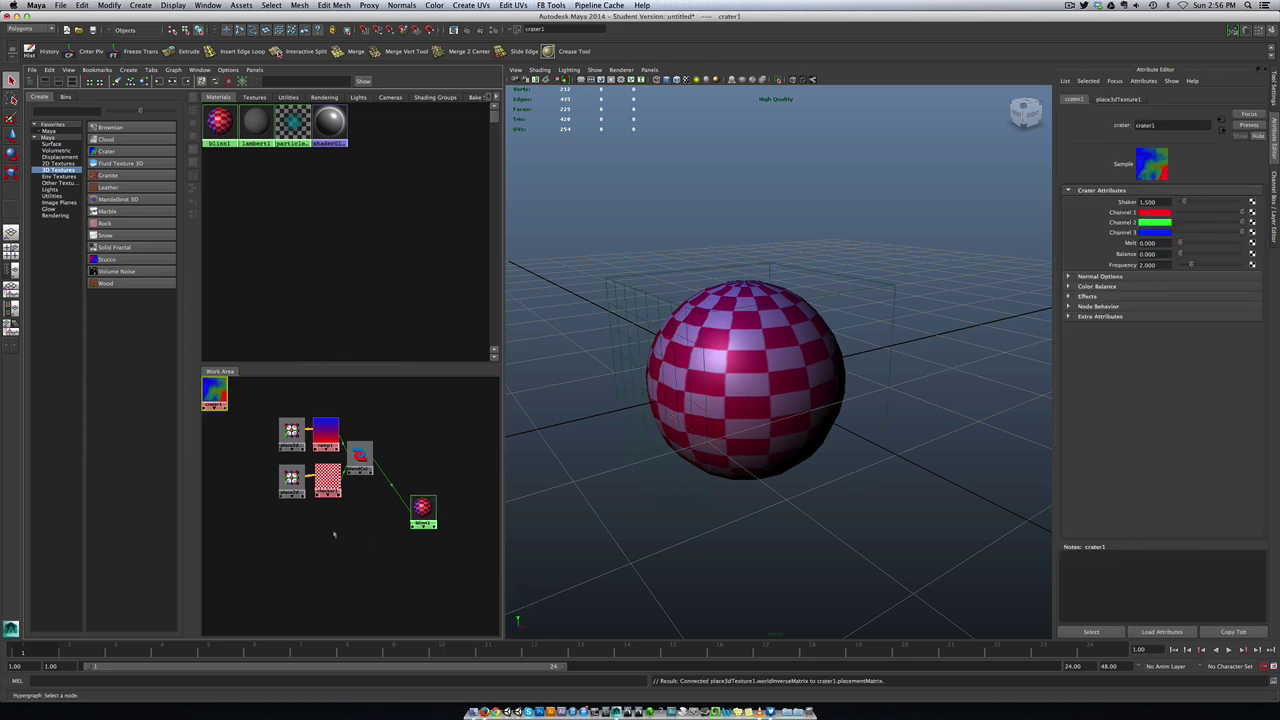
# Move the crater texture together with its 3D placement node below the checker texture
pyautogui.scroll(-2, 350, 505)
pyautogui.click(236, 424)
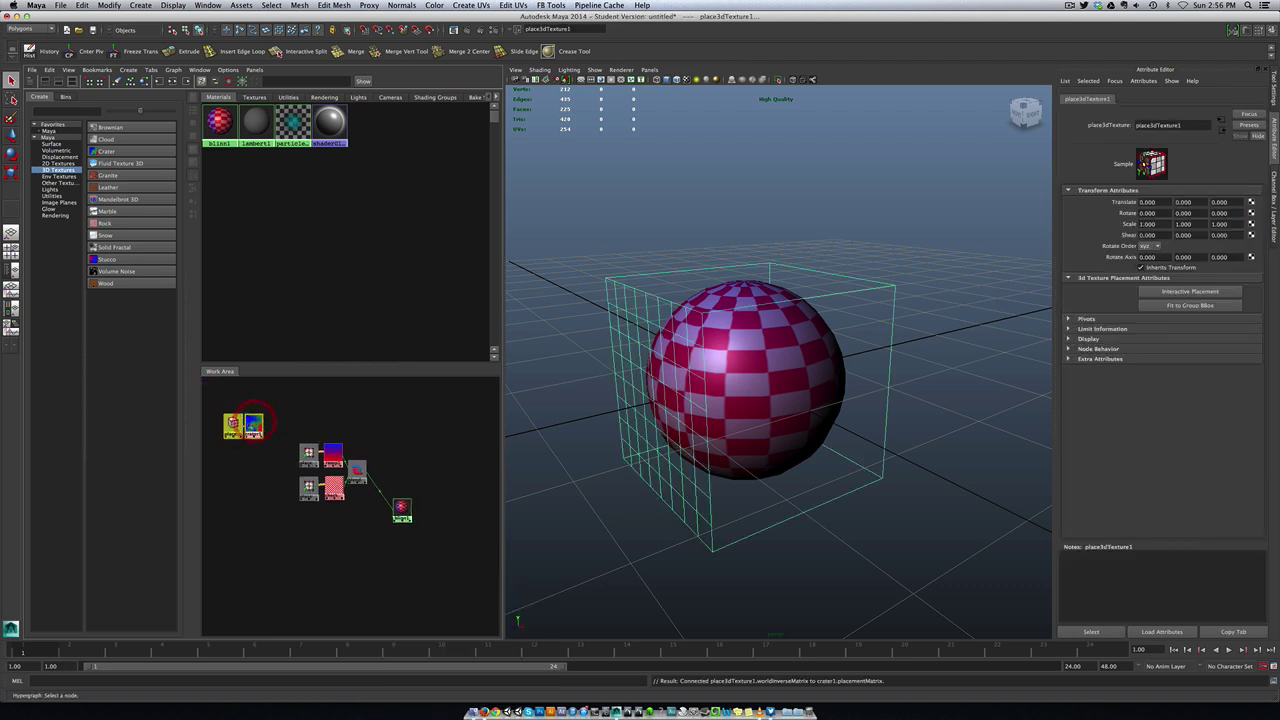
pyautogui.moveTo(236, 424); pyautogui.dragTo(325, 523)
pyautogui.scroll(5, 341, 572)
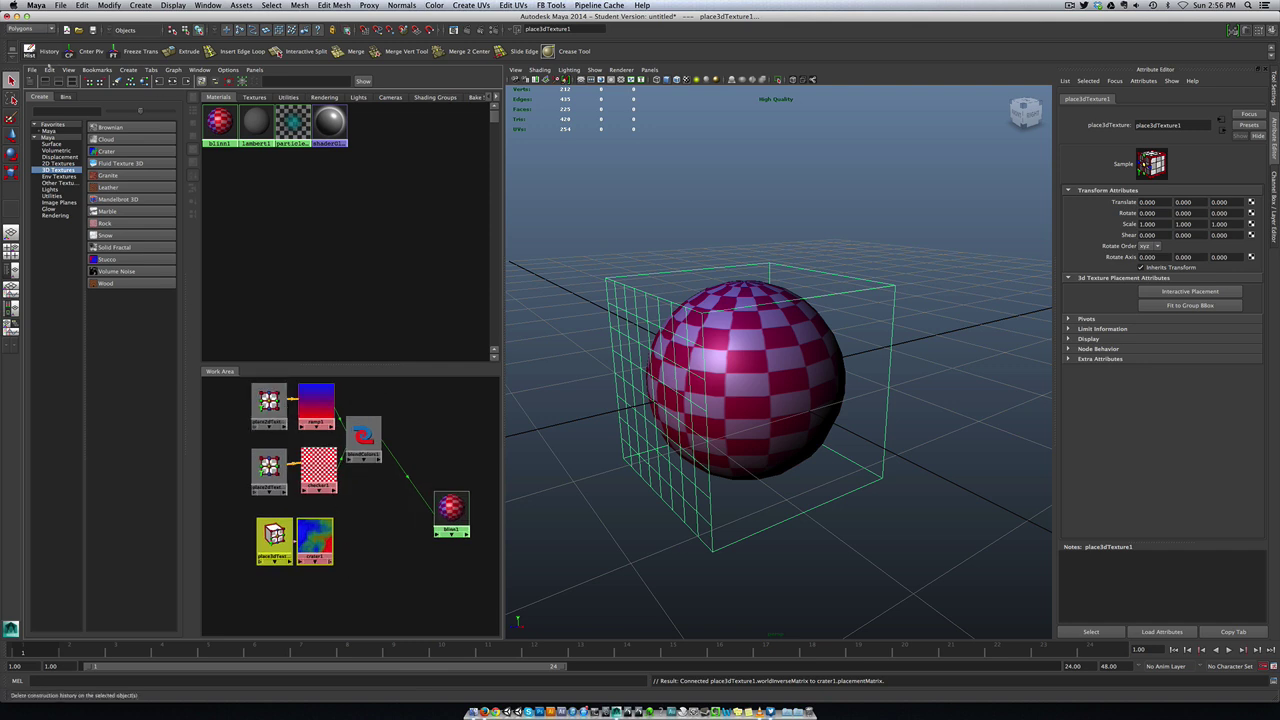
# Hide the Hypershade's create bar and enlarge the work area so the whole node network has more room
pyautogui.click(28, 82)
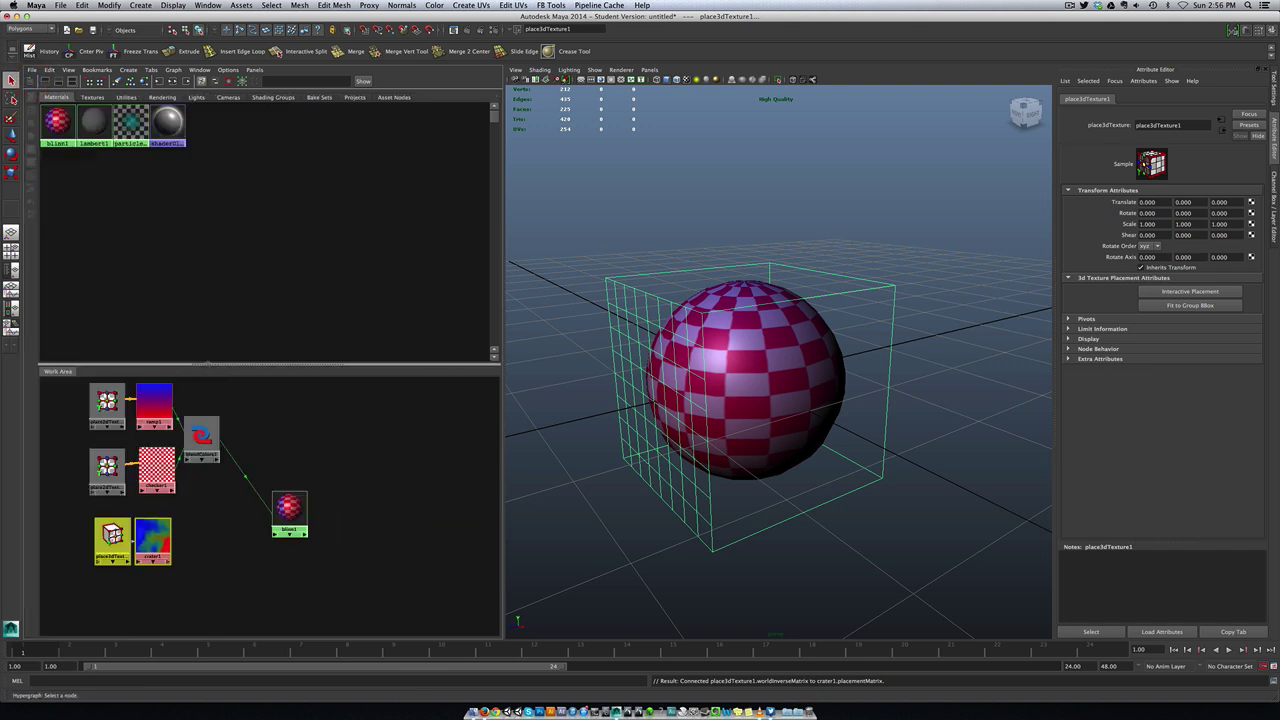
pyautogui.moveTo(200, 364); pyautogui.dragTo(220, 197)
pyautogui.keyDown('alt'); pyautogui.moveTo(214, 463); pyautogui.dragTo(278, 540, button='middle'); pyautogui.keyUp('alt')
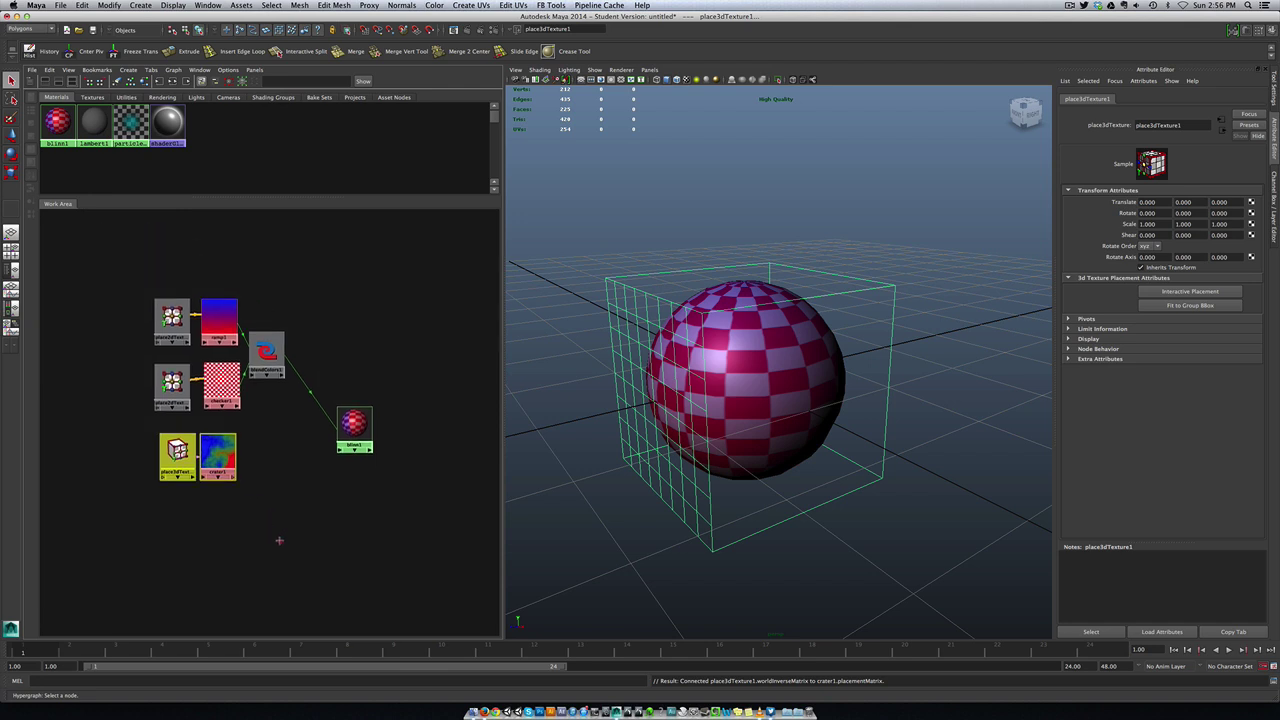
pyautogui.keyDown('alt'); pyautogui.moveTo(278, 540); pyautogui.dragTo(295, 490, button='right'); pyautogui.keyUp('alt')
pyautogui.keyDown('alt'); pyautogui.moveTo(295, 490); pyautogui.dragTo(310, 531, button='middle'); pyautogui.keyUp('alt')
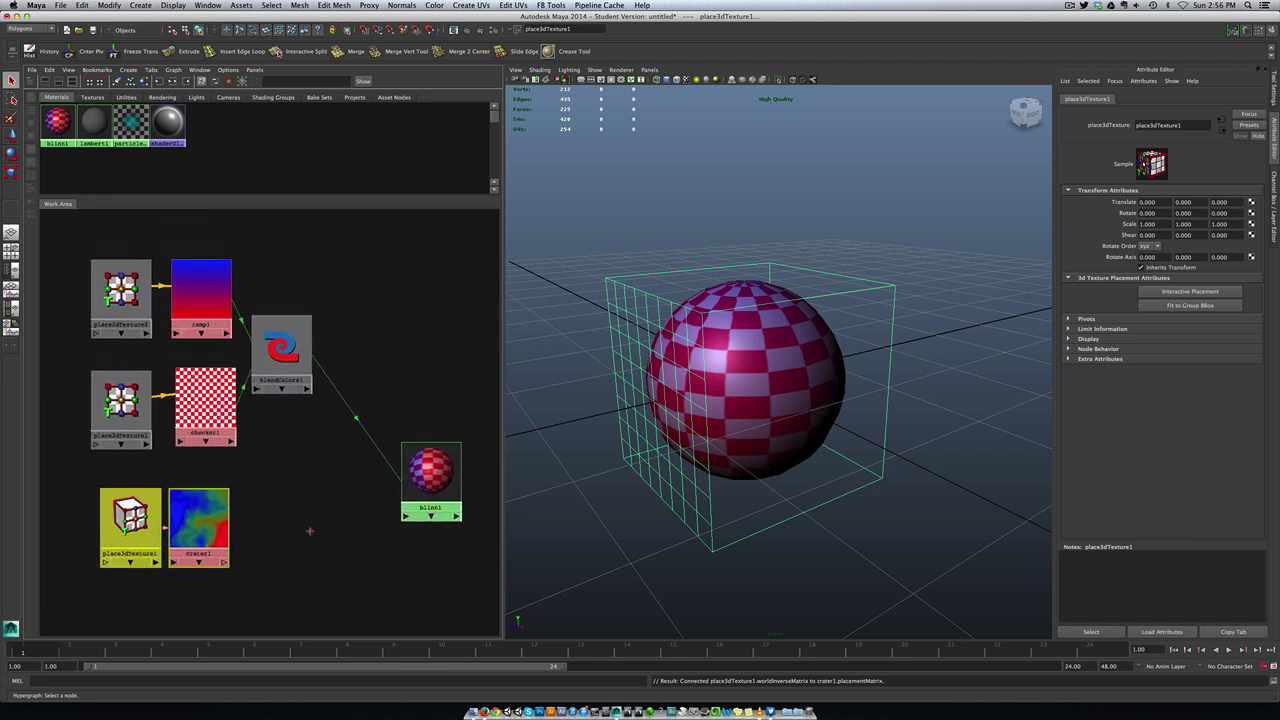
# Rearrange blinn1, the crater texture and its 3D placement node to space them out more clearly
pyautogui.moveTo(442, 471); pyautogui.dragTo(364, 455)
pyautogui.moveTo(191, 523); pyautogui.dragTo(216, 522)
pyautogui.moveTo(352, 455); pyautogui.dragTo(406, 435)
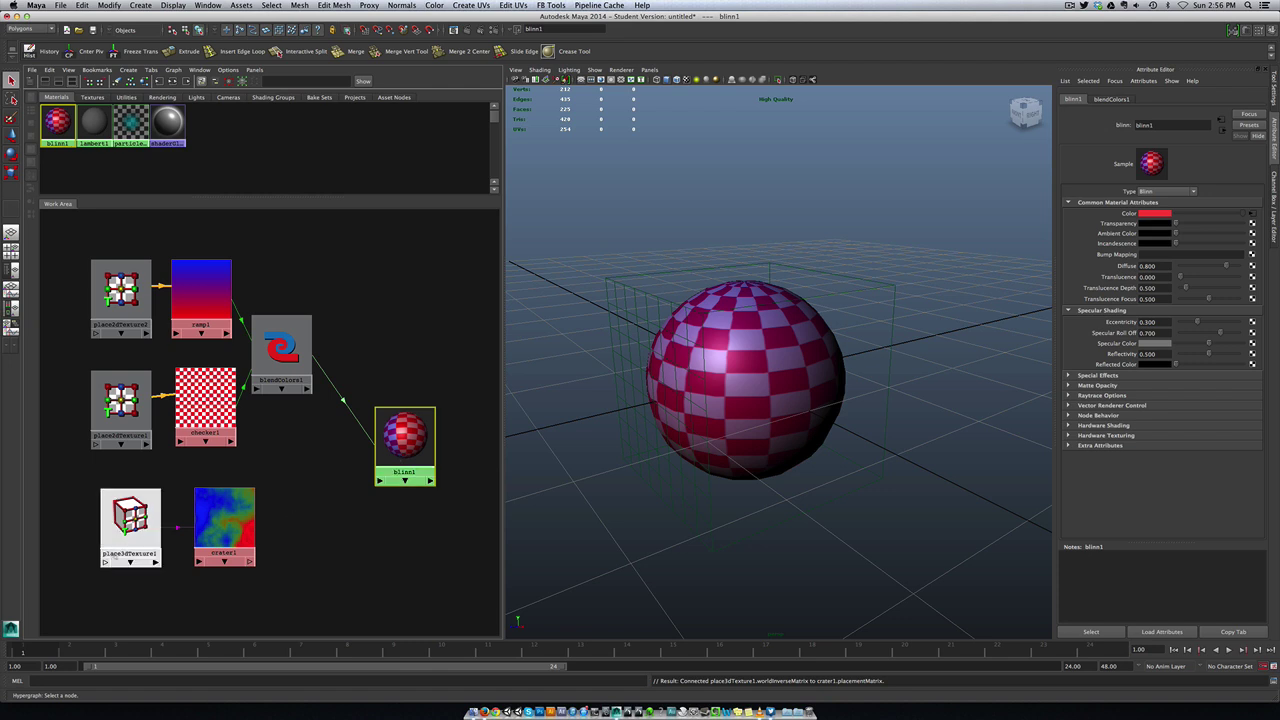
pyautogui.moveTo(130, 555)
pyautogui.mouseDown()
pyautogui.moveTo(113, 555)
pyautogui.moveTo(134, 555)
pyautogui.mouseUp()
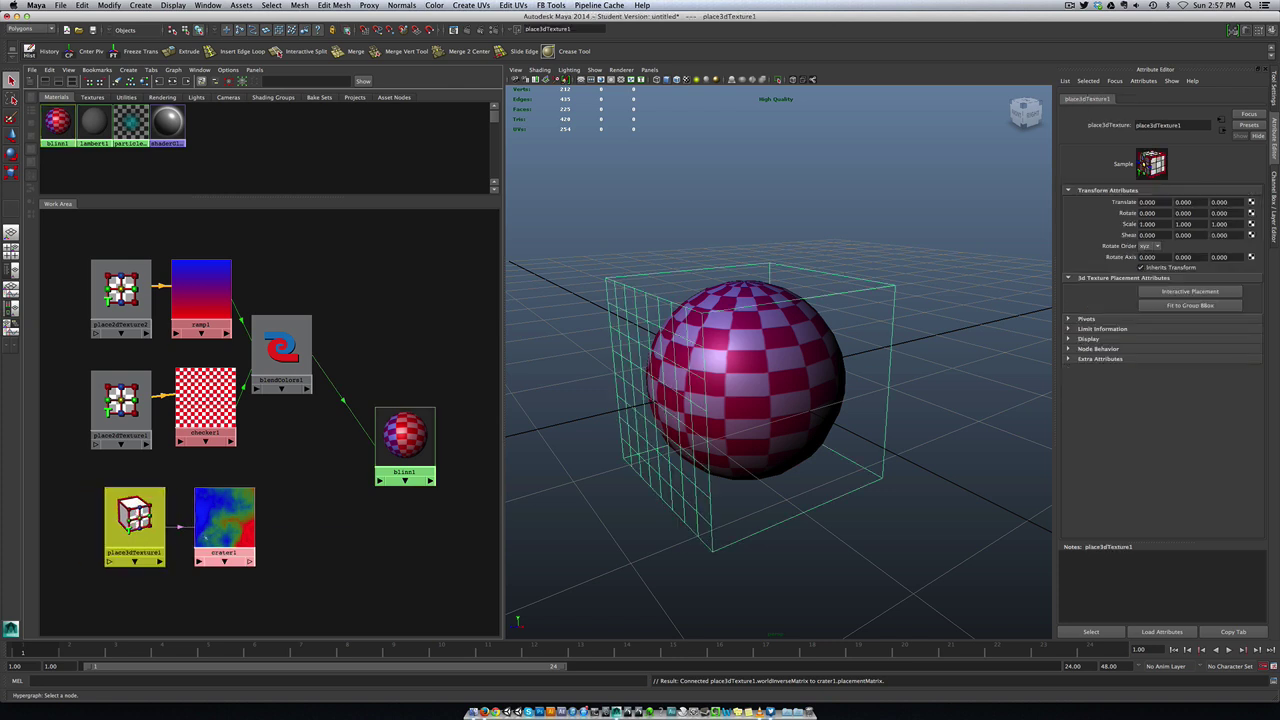
# Compare the 2D placement nodes of the checker and ramp textures with the crater texture's 3D placement node
pyautogui.click(121, 400)
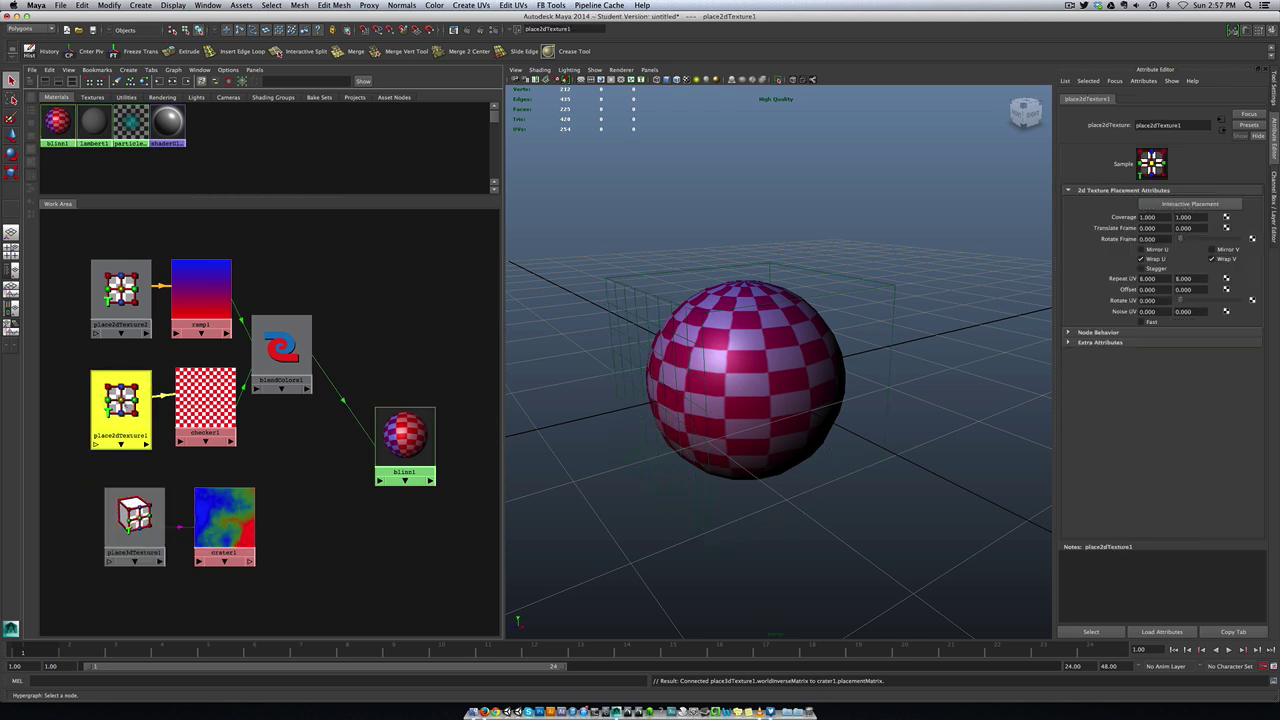
pyautogui.click(118, 290)
pyautogui.click(118, 400)
pyautogui.click(197, 398)
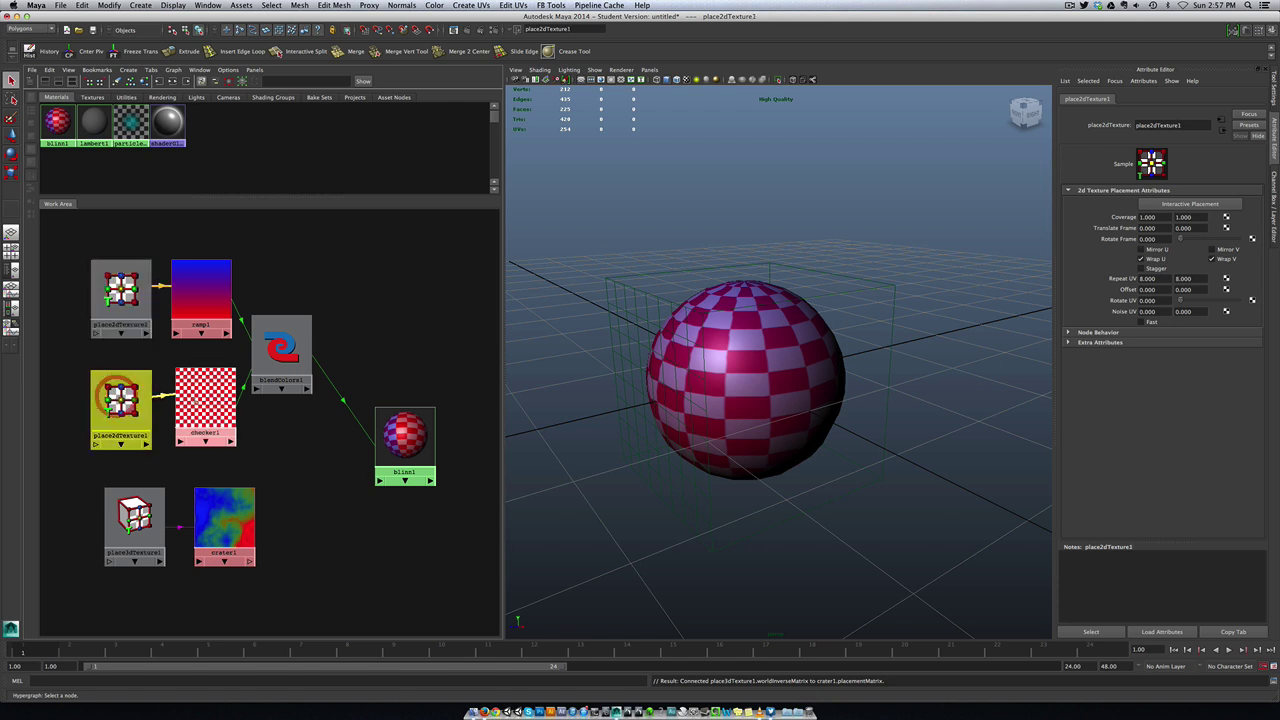
pyautogui.click(208, 297)
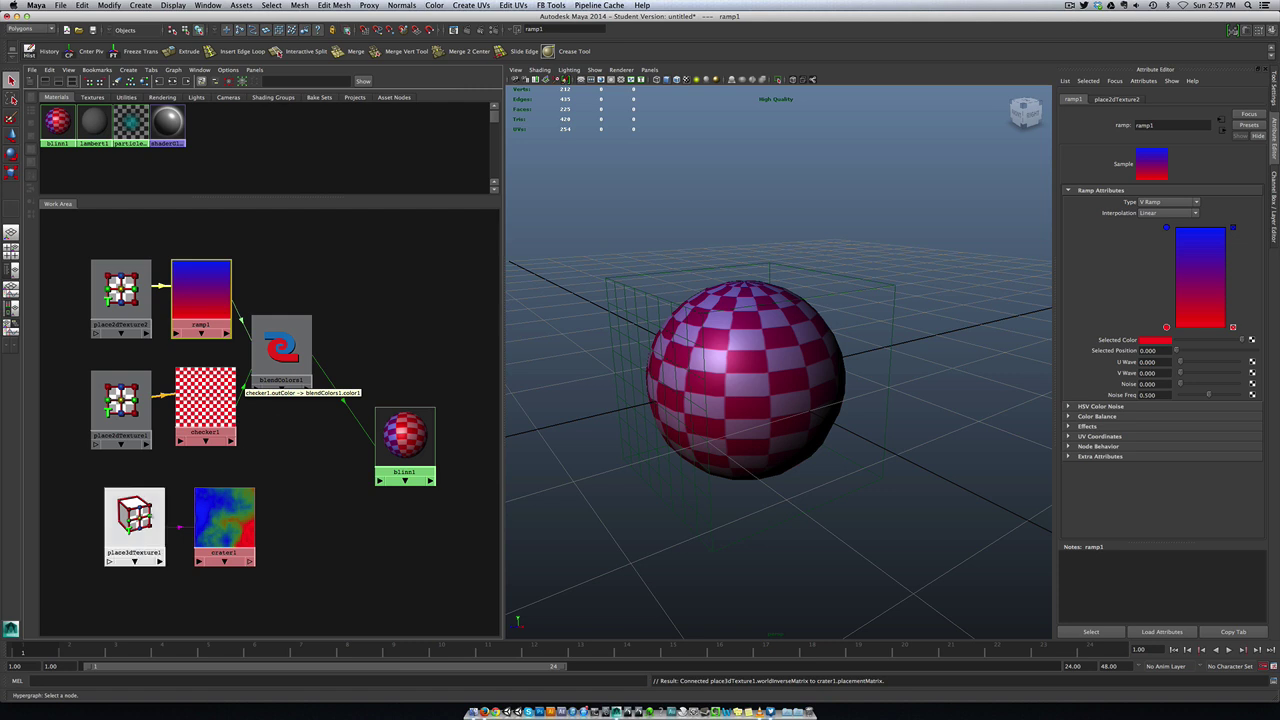
pyautogui.click(133, 515)
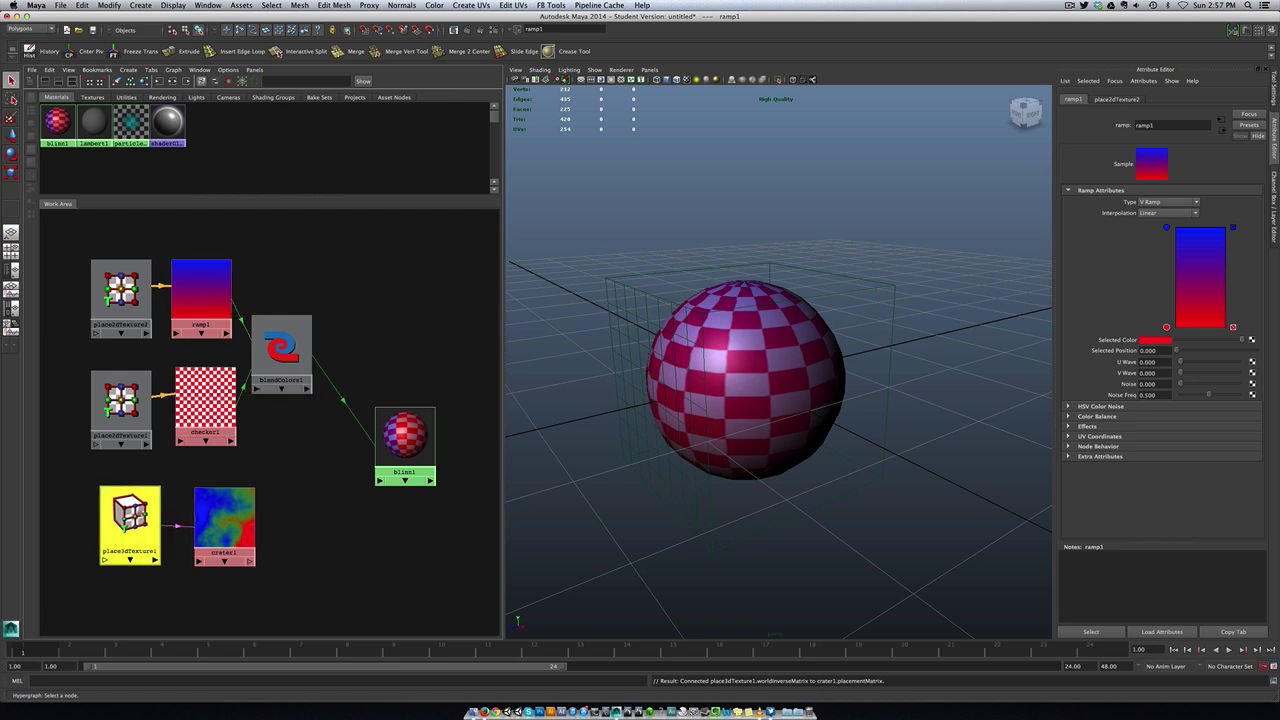
pyautogui.click(225, 515)
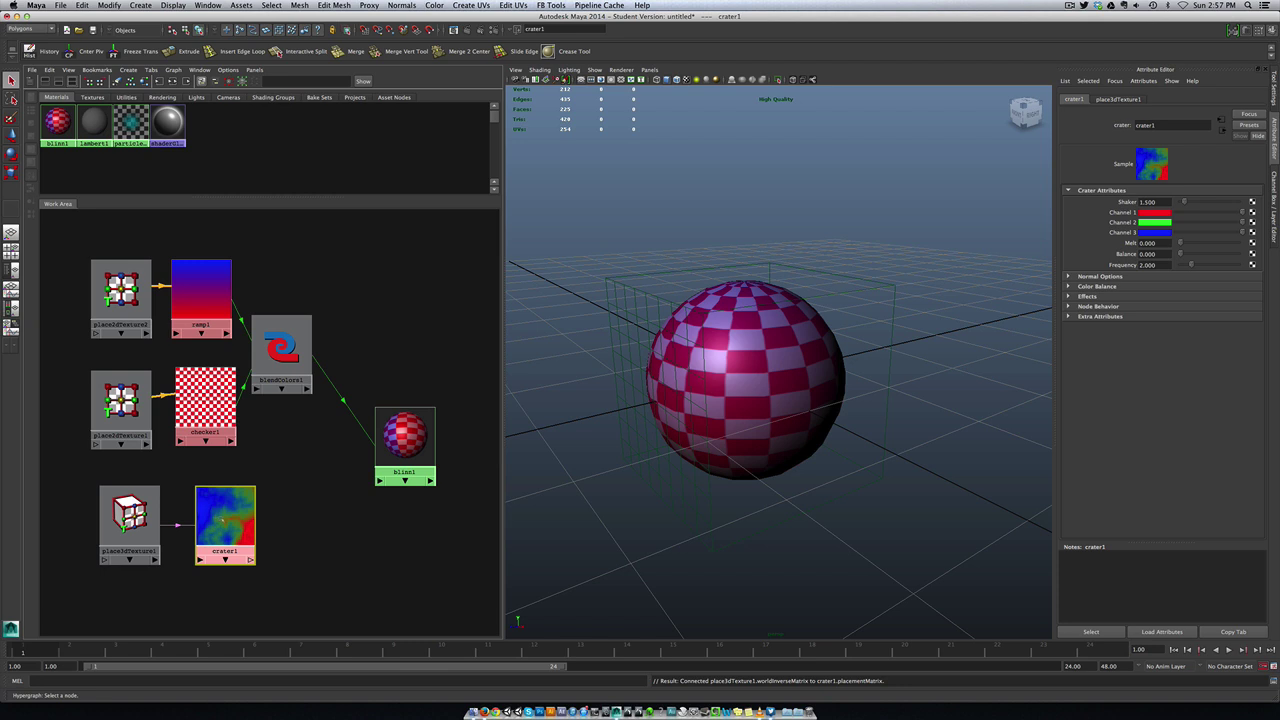
# Connect the crater texture to the blinn1 material as its bump map
pyautogui.click(623, 337)
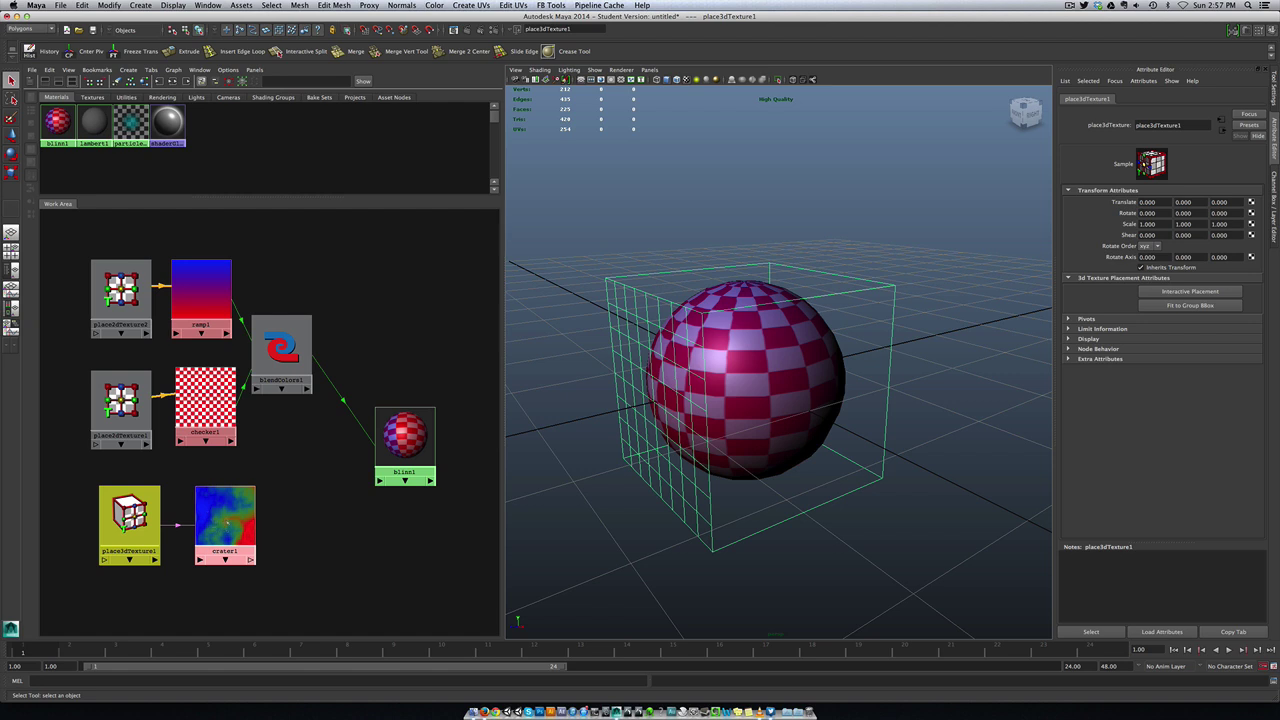
pyautogui.moveTo(227, 527); pyautogui.dragTo(406, 442, button='middle')
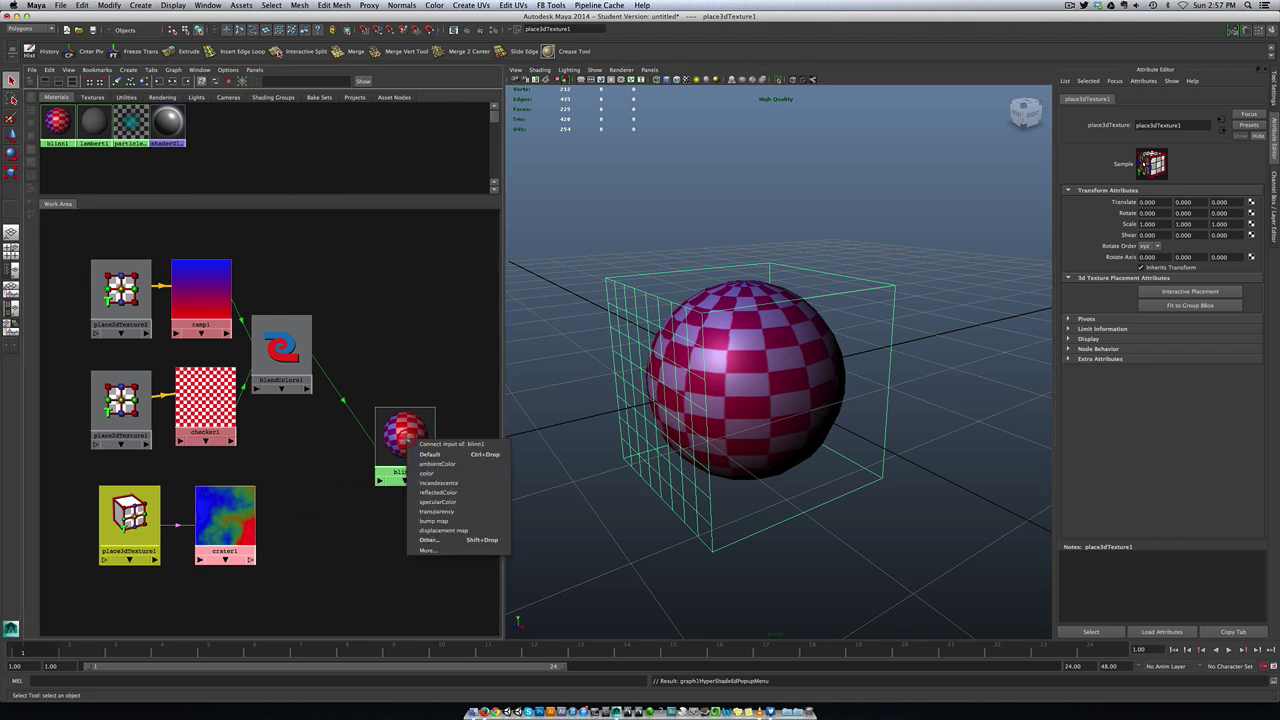
pyautogui.click(434, 521)
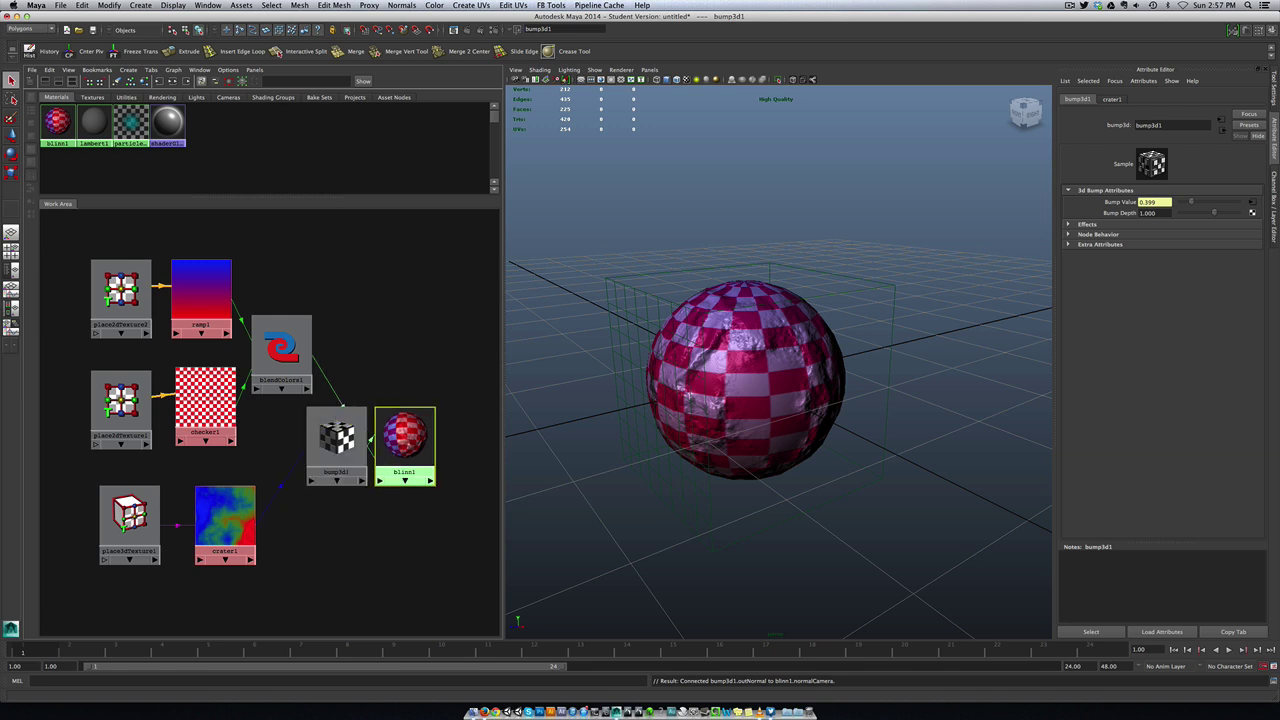
# Space out blinn1 and the bump3d1 node, and regraph blinn1's network into a clean layout
pyautogui.moveTo(405, 440); pyautogui.dragTo(424, 440)
pyautogui.moveTo(336, 440); pyautogui.dragTo(317, 518)
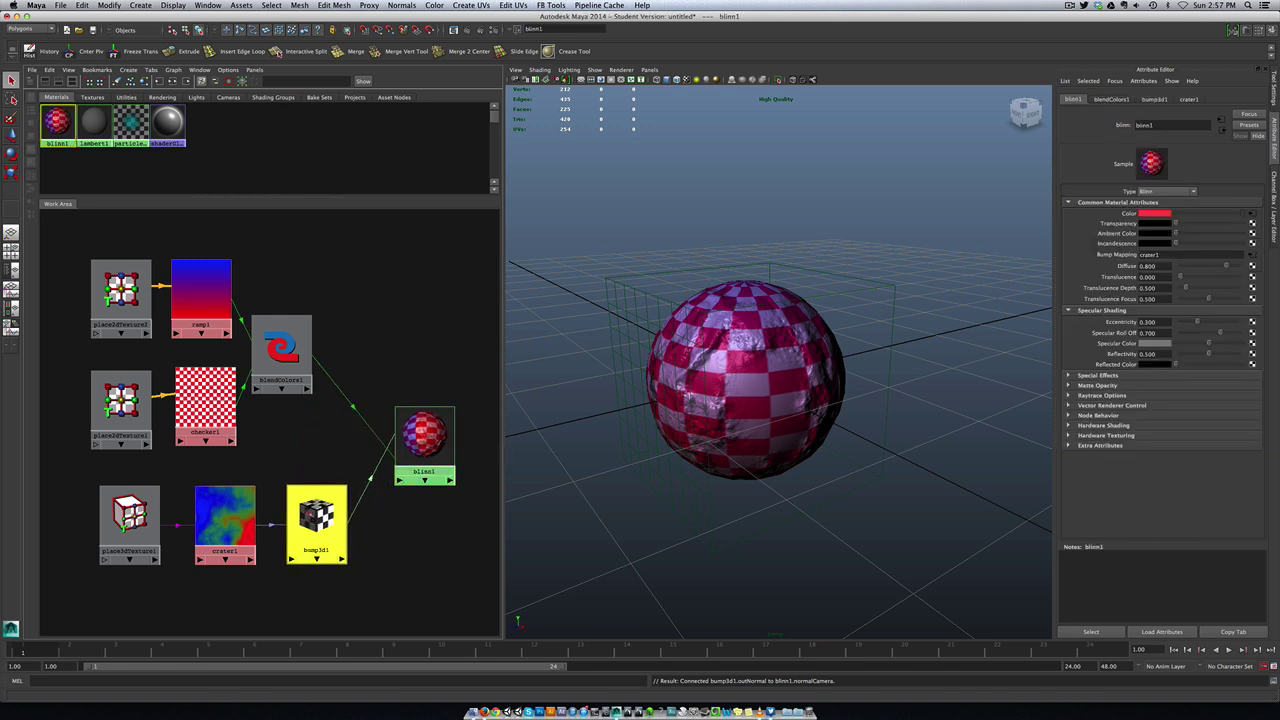
pyautogui.moveTo(417, 445); pyautogui.dragTo(417, 466, button='right')
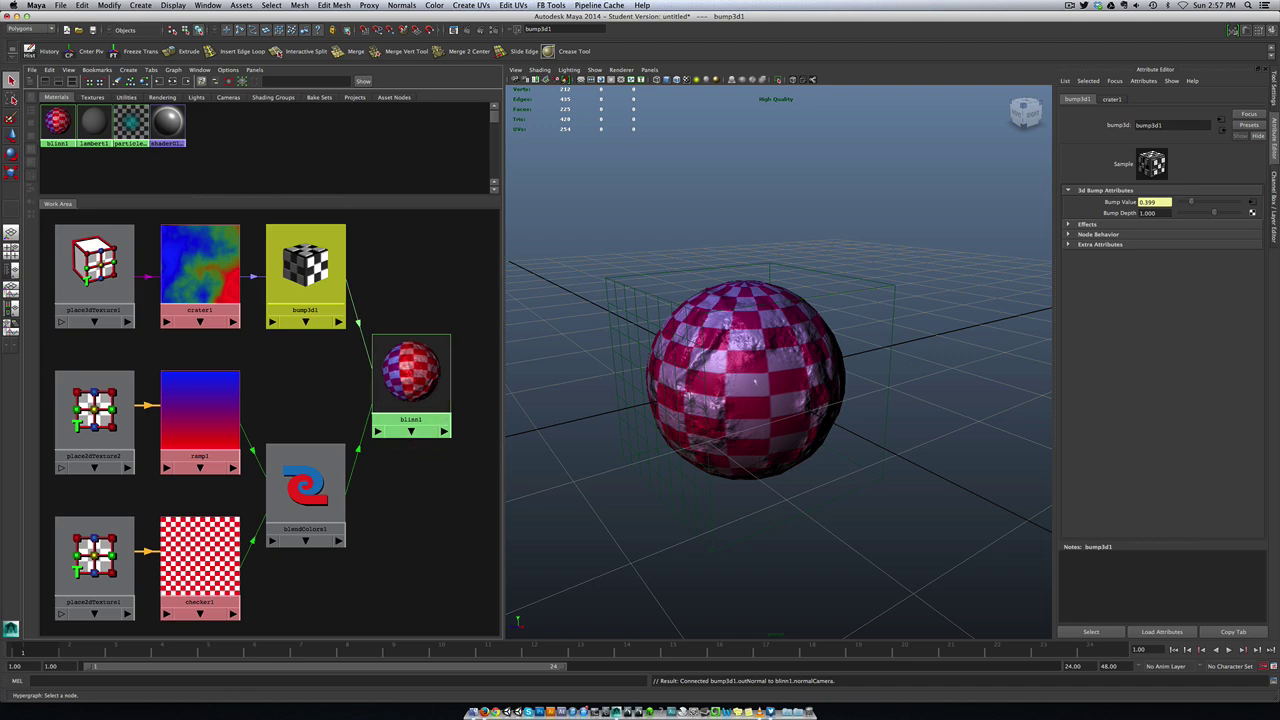
# Set the Blender value of blendColors1 to 1.000 so only the checker texture colors the sphere
pyautogui.keyDown('alt'); pyautogui.moveTo(745, 375); pyautogui.dragTo(823, 364); pyautogui.keyUp('alt')
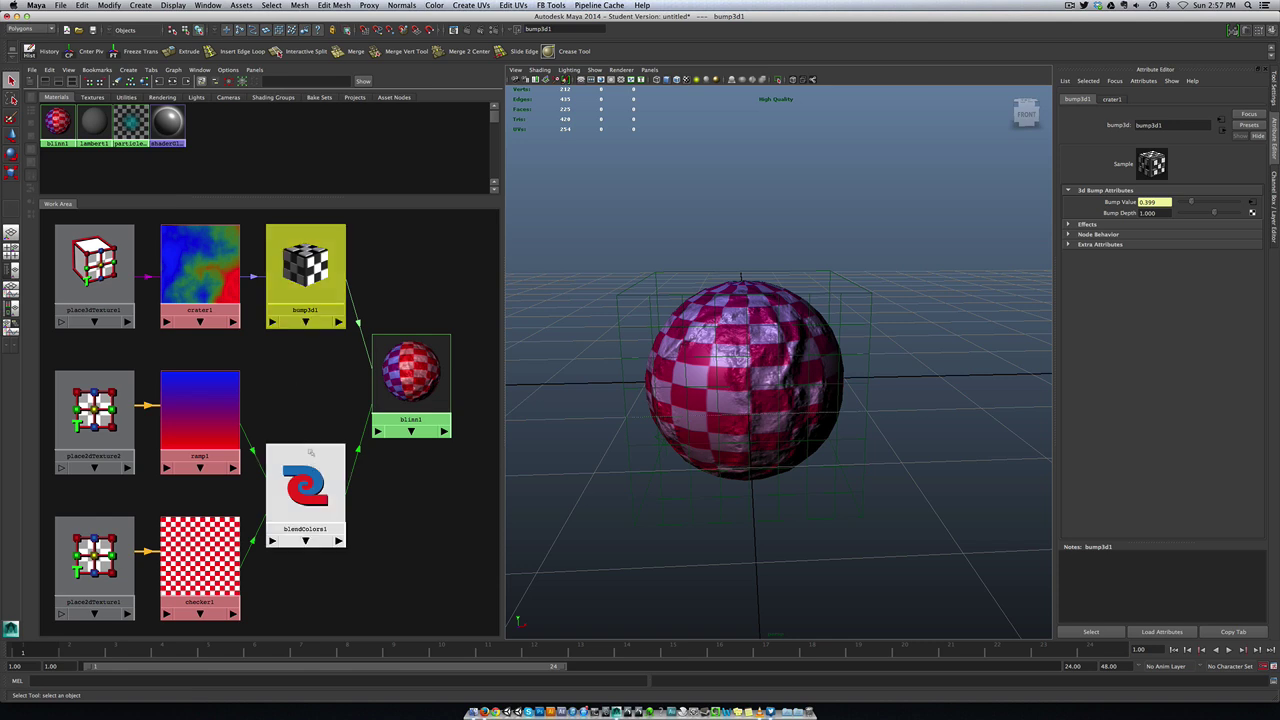
pyautogui.click(305, 488)
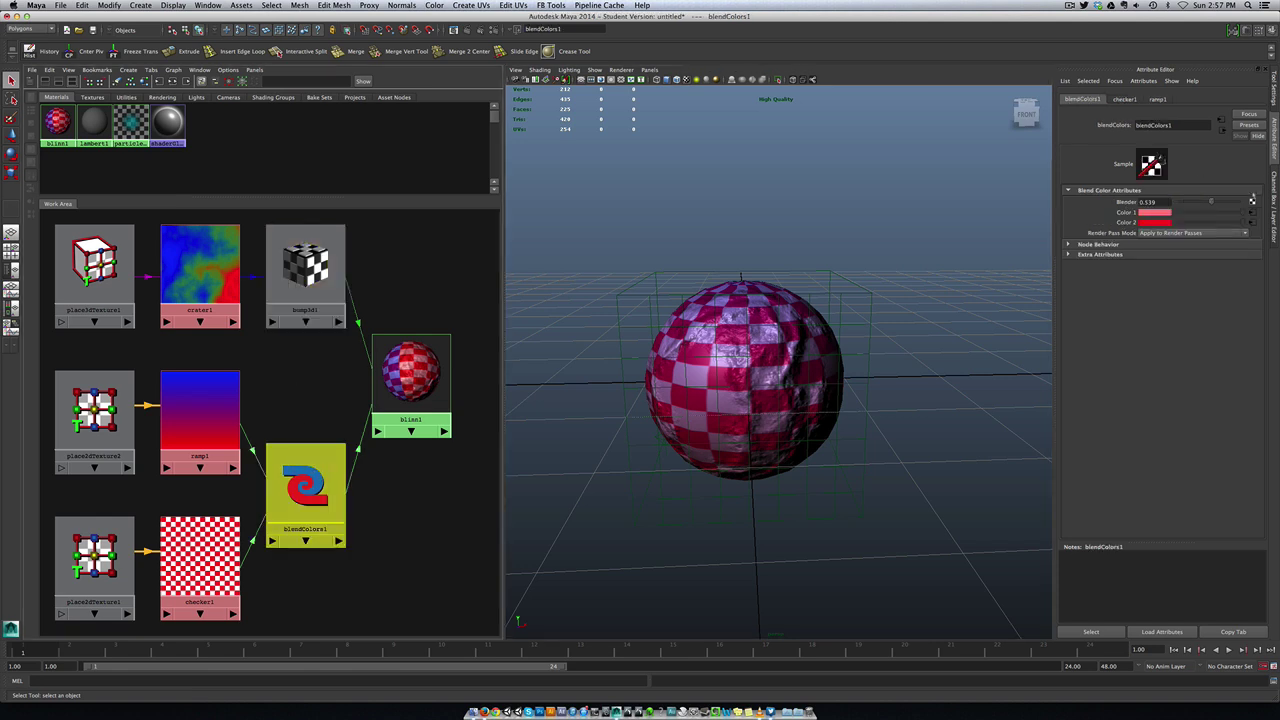
pyautogui.moveTo(1233, 203); pyautogui.dragTo(1240, 202)
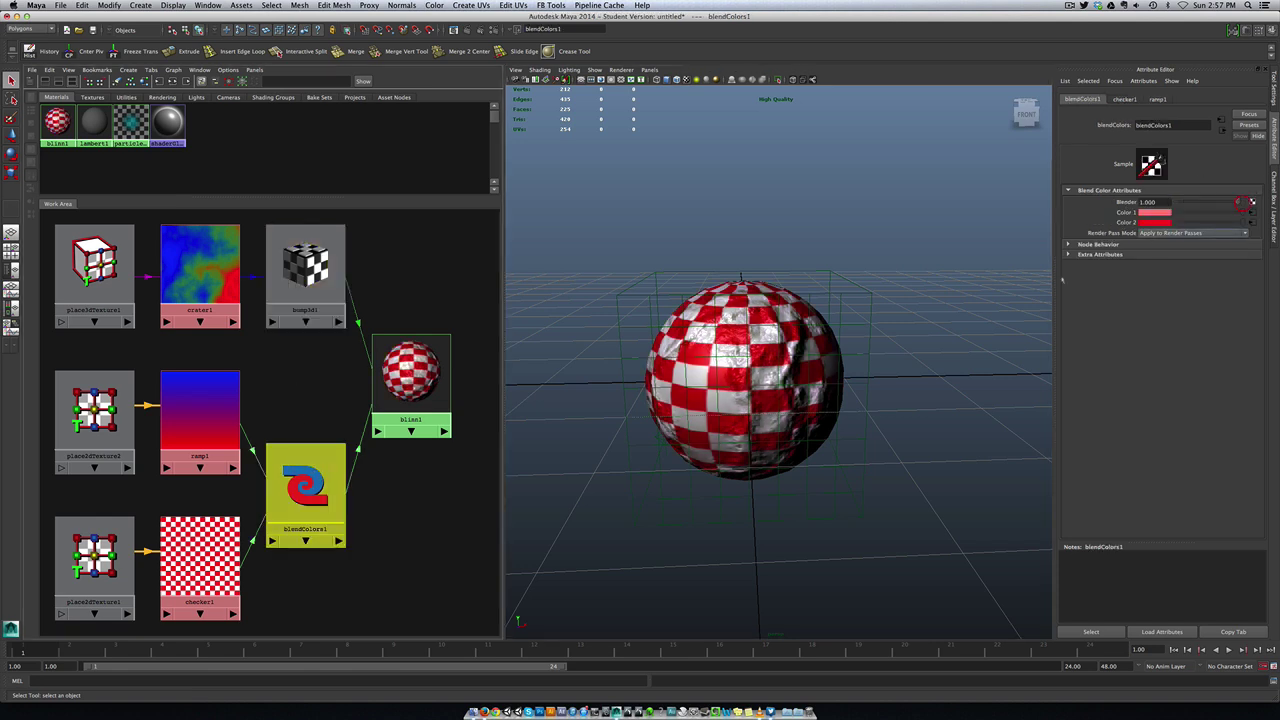
# Move the crater's 3D placement box relative to the sphere to shift the bump pattern across its surface
pyautogui.keyDown('alt'); pyautogui.moveTo(868, 352); pyautogui.dragTo(801, 356); pyautogui.keyUp('alt')
pyautogui.keyDown('alt'); pyautogui.moveTo(675, 390); pyautogui.dragTo(743, 364); pyautogui.keyUp('alt')
pyautogui.keyDown('alt'); pyautogui.moveTo(768, 376); pyautogui.dragTo(877, 372, button='right'); pyautogui.keyUp('alt')
pyautogui.keyDown('alt'); pyautogui.moveTo(877, 372); pyautogui.dragTo(751, 390); pyautogui.keyUp('alt')
pyautogui.keyDown('alt'); pyautogui.moveTo(751, 390); pyautogui.dragTo(650, 368, button='right'); pyautogui.keyUp('alt')
pyautogui.click(622, 327)
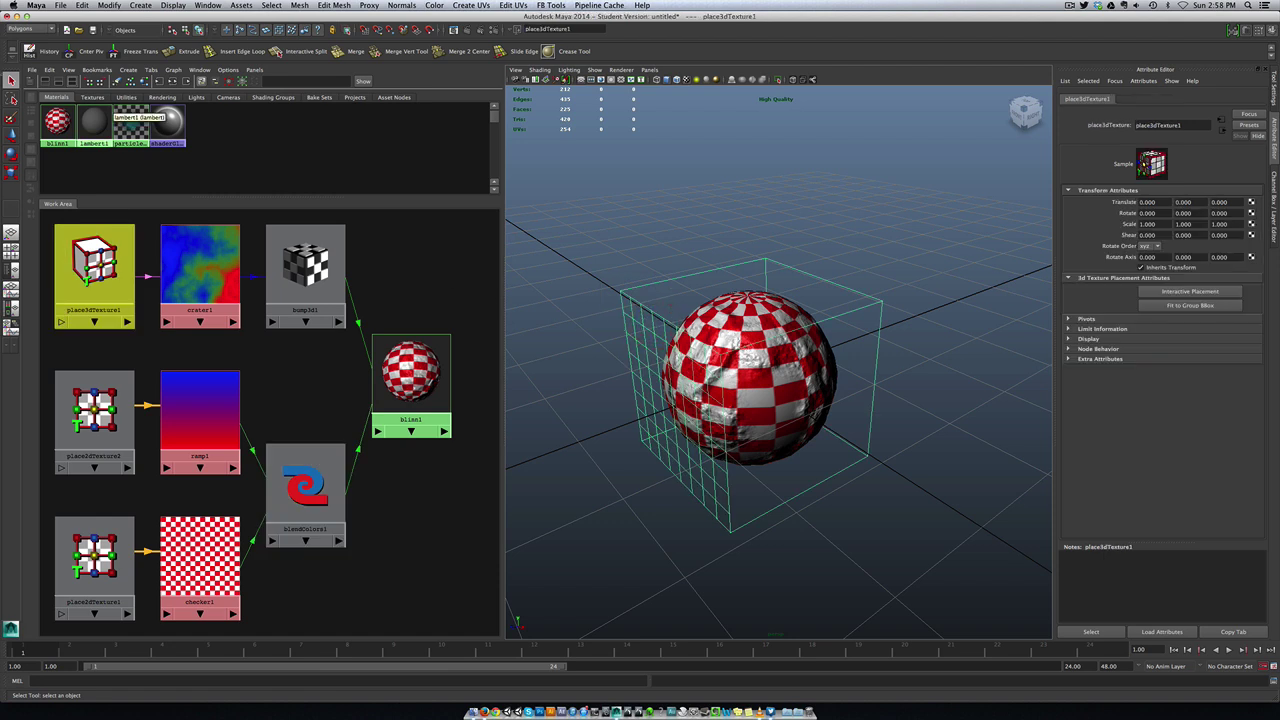
pyautogui.press('w')
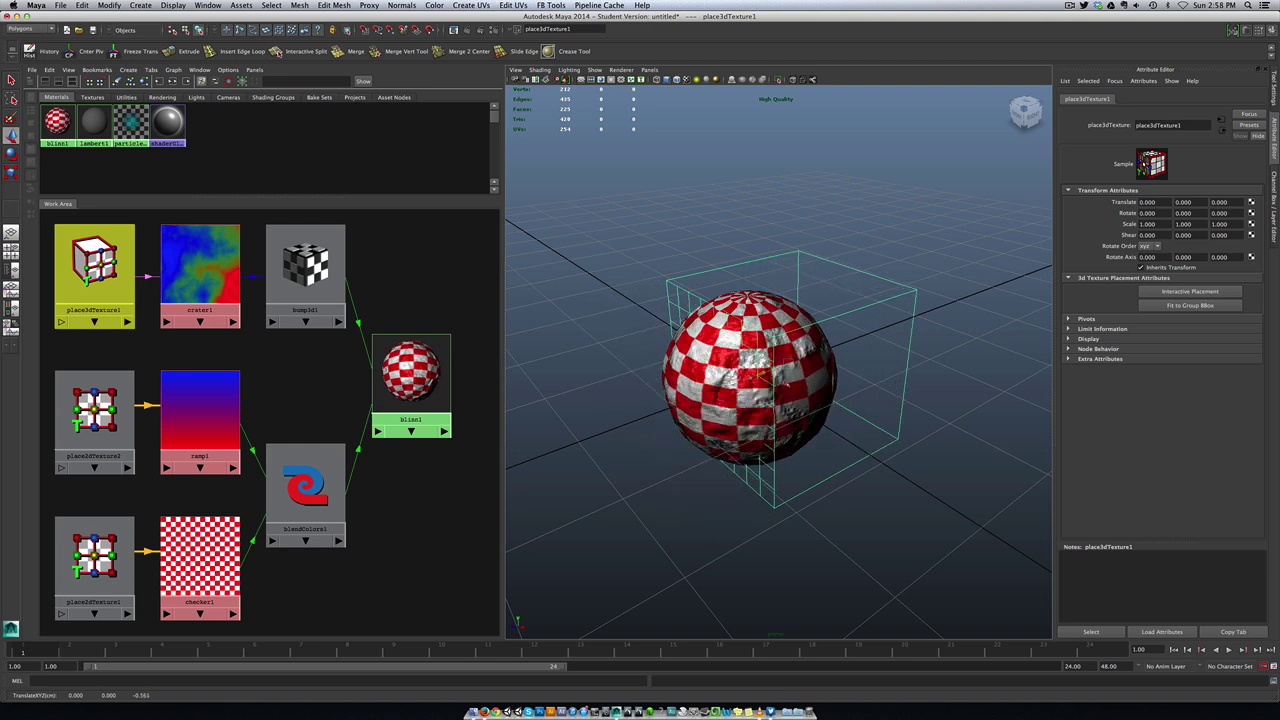
pyautogui.moveTo(805, 380); pyautogui.dragTo(800, 390)
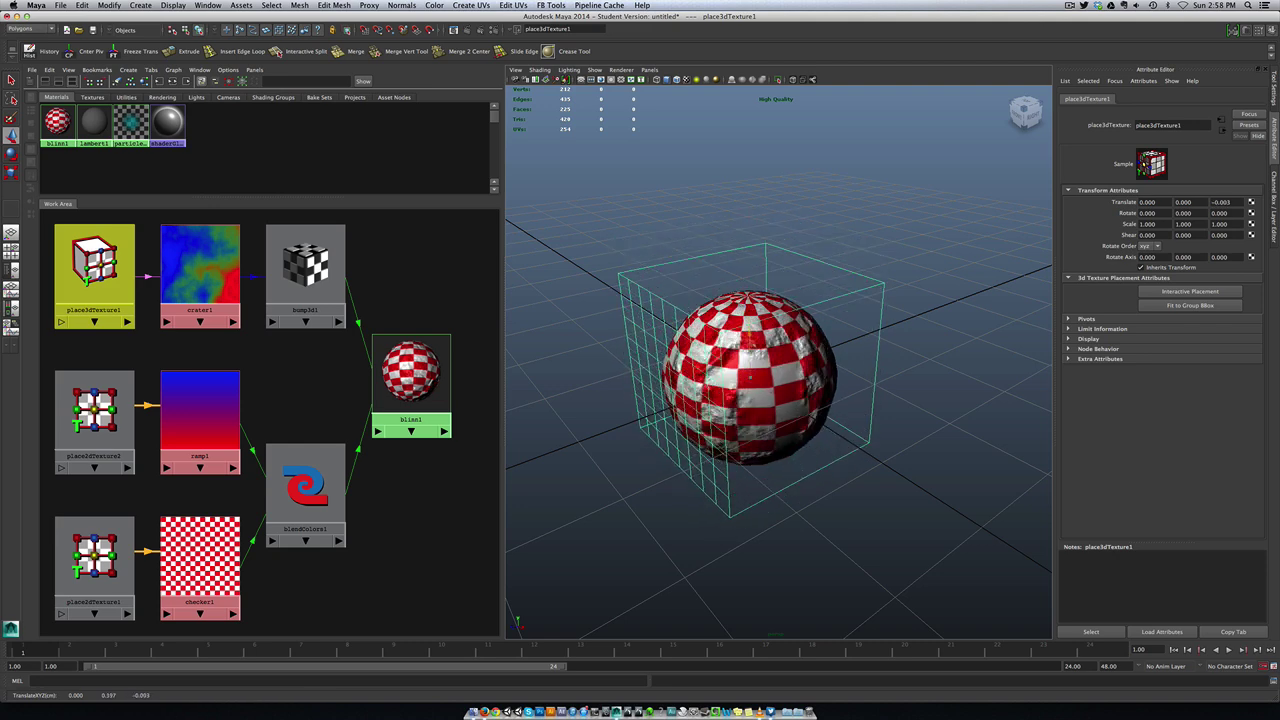
pyautogui.moveTo(751, 371); pyautogui.dragTo(718, 378)
# Move the sphere up and down through the stationary 3D placement box, leaving it near the box's centre
pyautogui.click(722, 380)
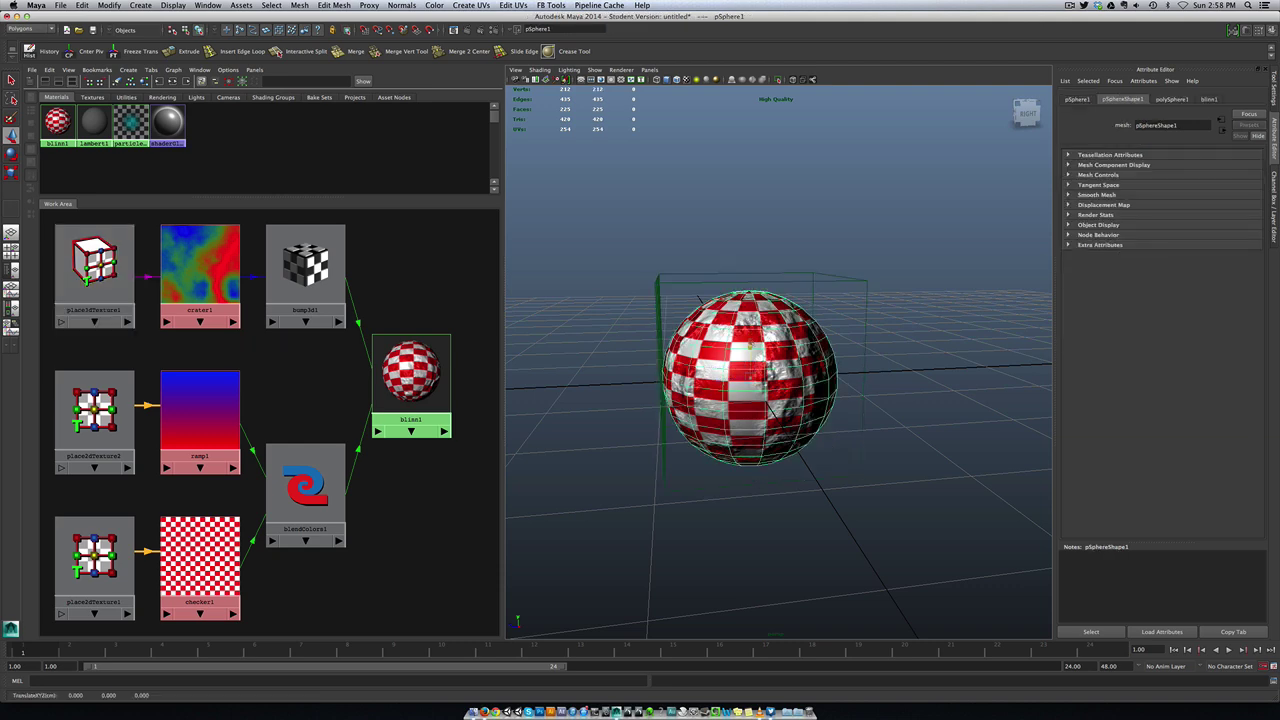
pyautogui.moveTo(748, 320); pyautogui.dragTo(749, 240)
pyautogui.keyDown('alt'); pyautogui.moveTo(724, 343); pyautogui.dragTo(760, 373); pyautogui.keyUp('alt')
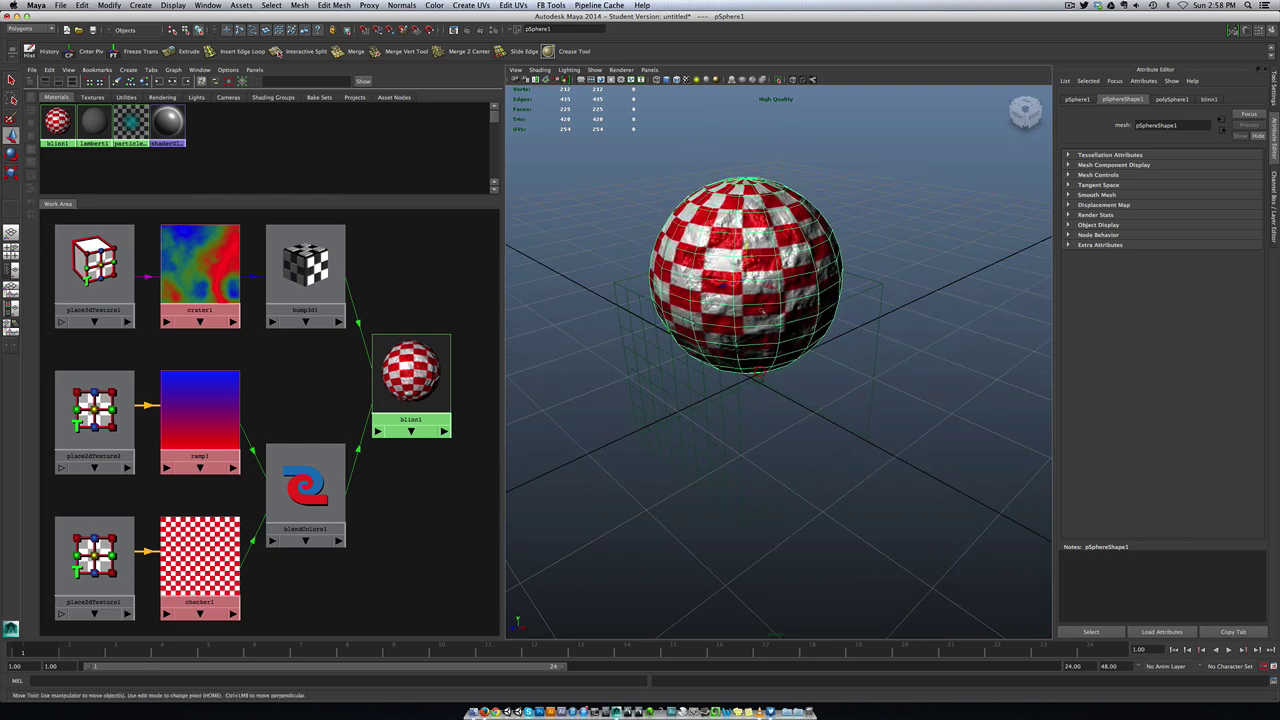
pyautogui.moveTo(748, 275); pyautogui.dragTo(748, 315)
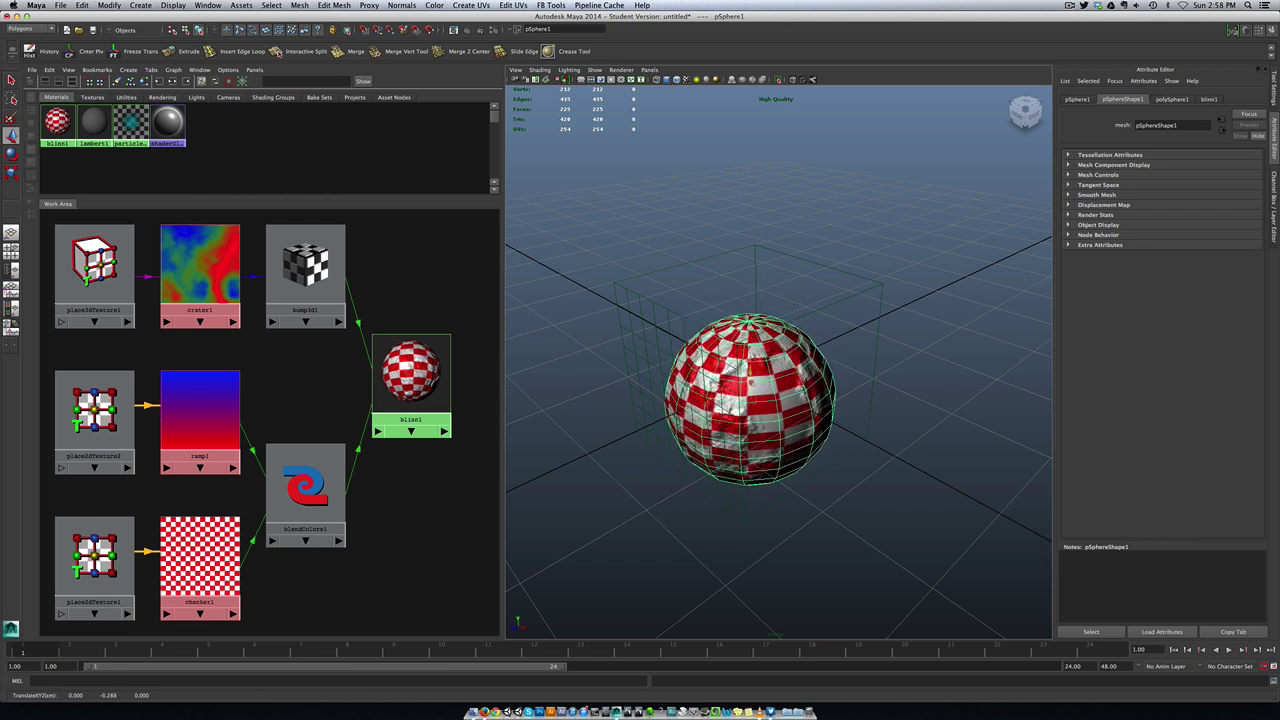
pyautogui.moveTo(748, 315)
pyautogui.mouseDown()
pyautogui.moveTo(748, 358)
pyautogui.moveTo(748, 334)
pyautogui.mouseUp()
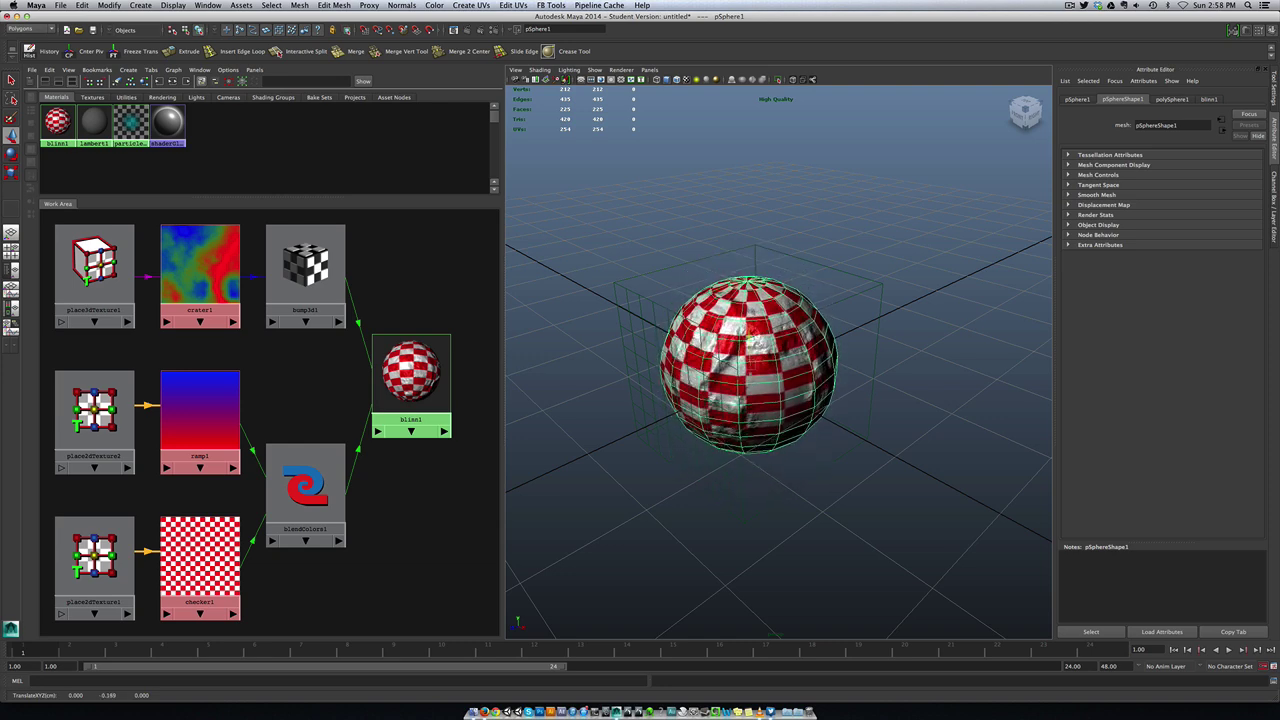
pyautogui.keyDown('alt'); pyautogui.moveTo(773, 386); pyautogui.dragTo(790, 362); pyautogui.keyUp('alt')
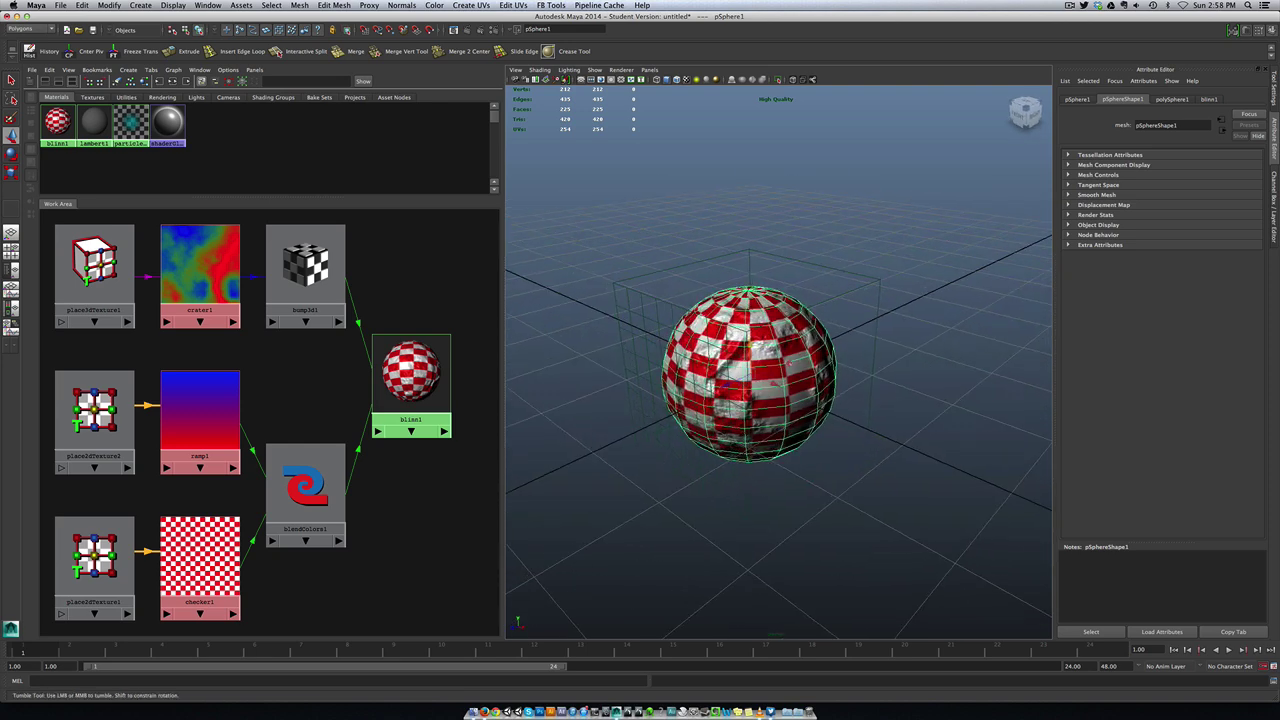
# Parent the crater's 3D placement node to the sphere
pyautogui.click(575, 250)
pyautogui.click(623, 300)
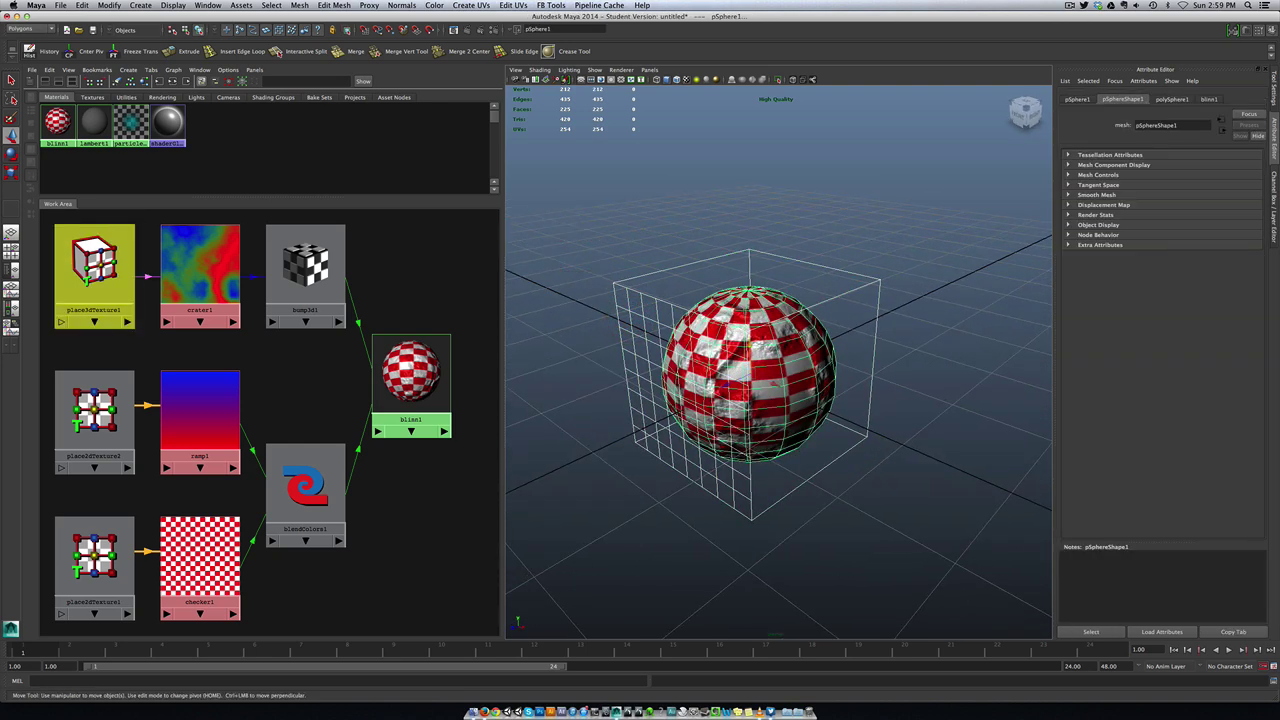
pyautogui.press('p')
pyautogui.click(614, 203)
pyautogui.click(716, 335)
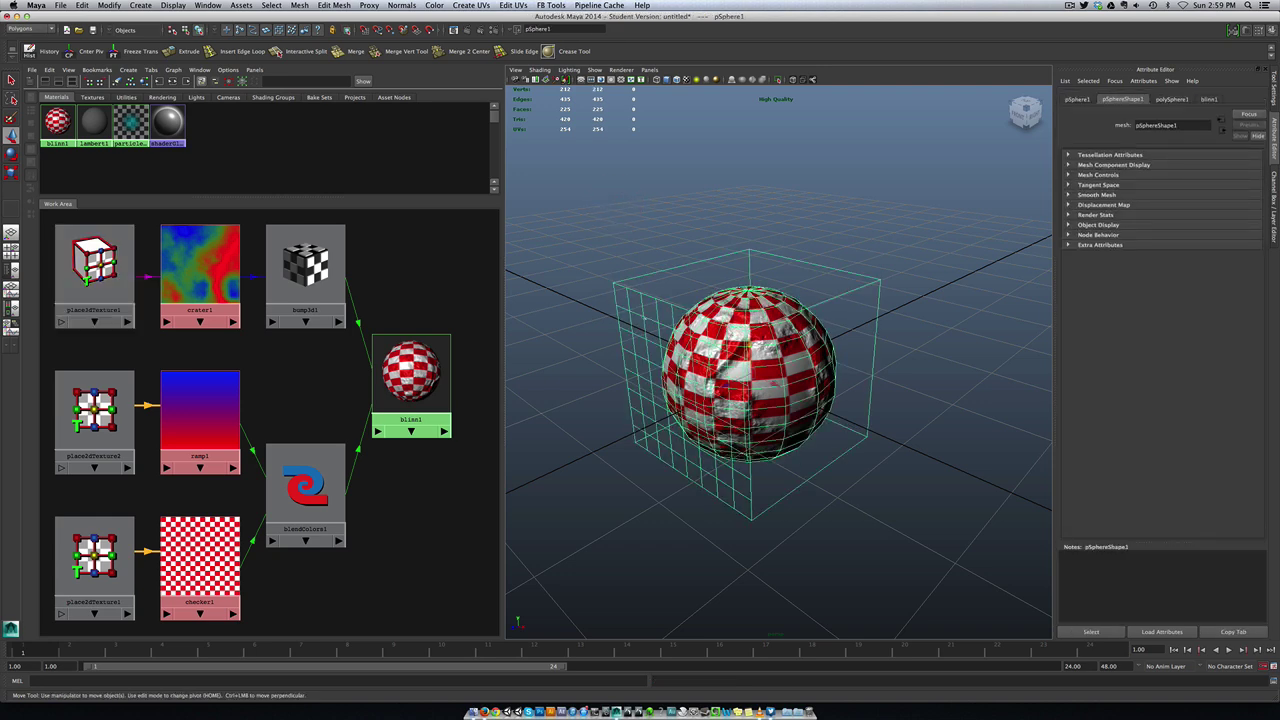
# Move the sphere together with its parented 3D placement box to test the attachment, and clear the selection
pyautogui.keyDown('alt'); pyautogui.moveTo(716, 362); pyautogui.dragTo(630, 345); pyautogui.keyUp('alt')
pyautogui.click(711, 477)
pyautogui.click(723, 354)
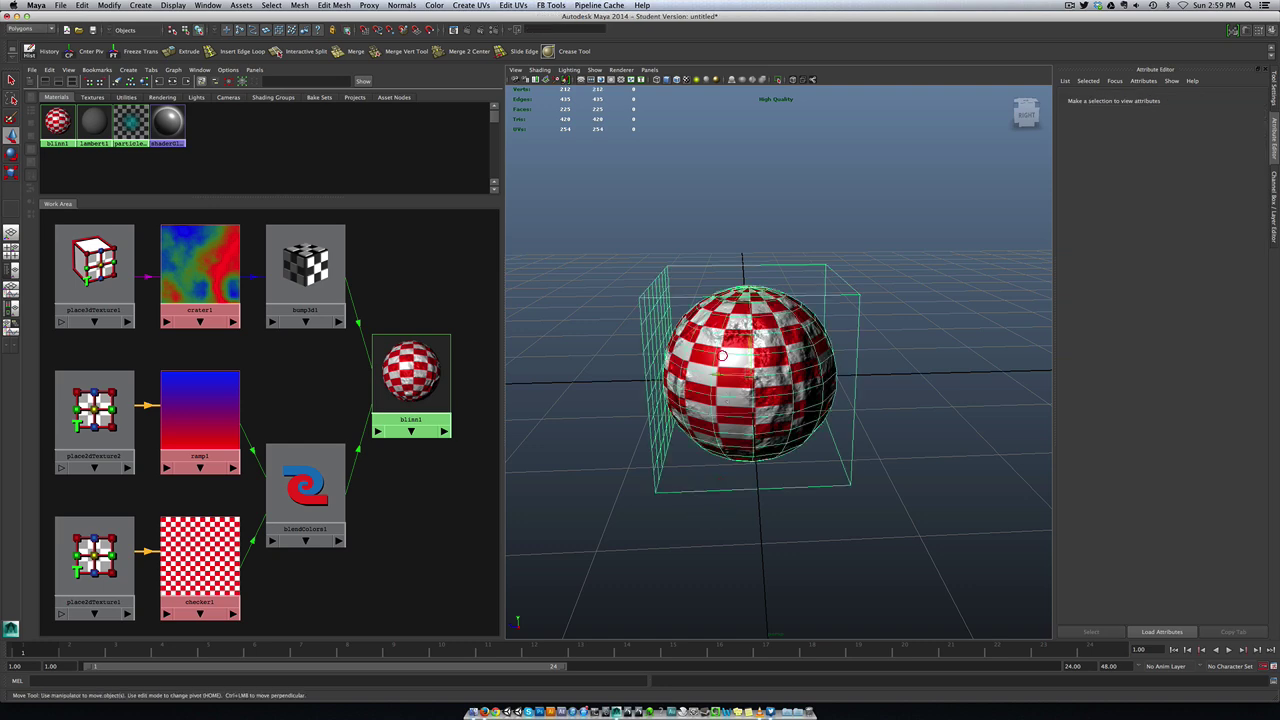
pyautogui.moveTo(750, 350); pyautogui.dragTo(750, 346)
pyautogui.moveTo(736, 288); pyautogui.dragTo(821, 318)
pyautogui.keyDown('alt'); pyautogui.moveTo(660, 300); pyautogui.dragTo(662, 297); pyautogui.keyUp('alt')
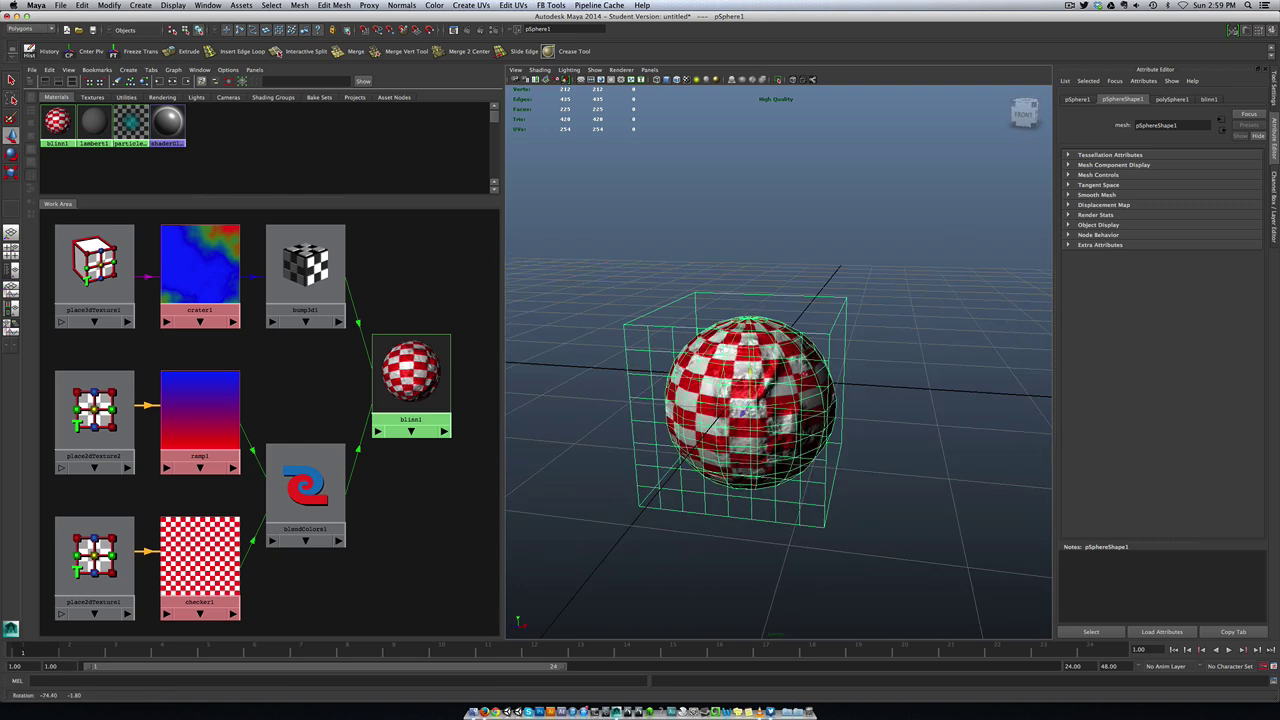
pyautogui.click(648, 286)
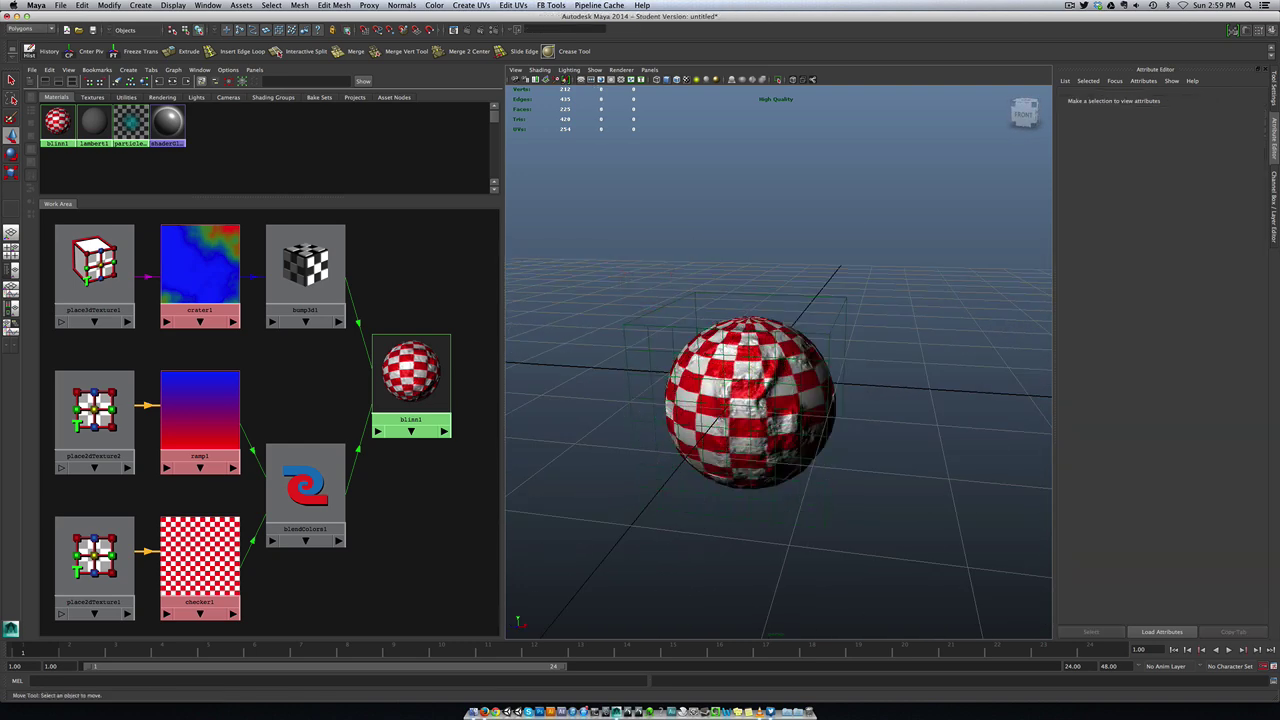
# Move blinn1 farther away from the bump3d1 and blendColors1 nodes in the work area
pyautogui.scroll(5, 721, 425)
pyautogui.scroll(-3, 721, 425)
pyautogui.keyDown('alt'); pyautogui.moveTo(721, 425); pyautogui.dragTo(725, 422); pyautogui.keyUp('alt')
pyautogui.keyDown('alt'); pyautogui.moveTo(725, 422); pyautogui.dragTo(776, 346, button='middle'); pyautogui.keyUp('alt')
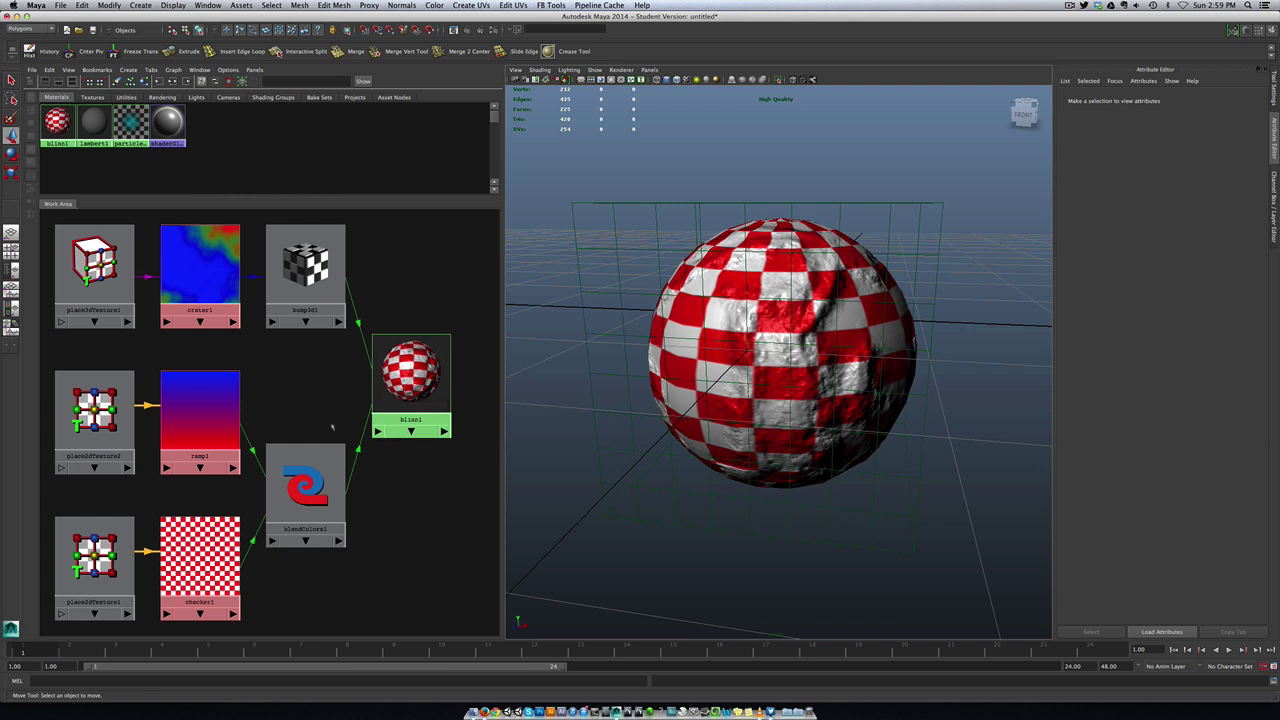
pyautogui.scroll(-3, 333, 427)
pyautogui.scroll(4, 333, 427)
pyautogui.scroll(-4, 333, 427)
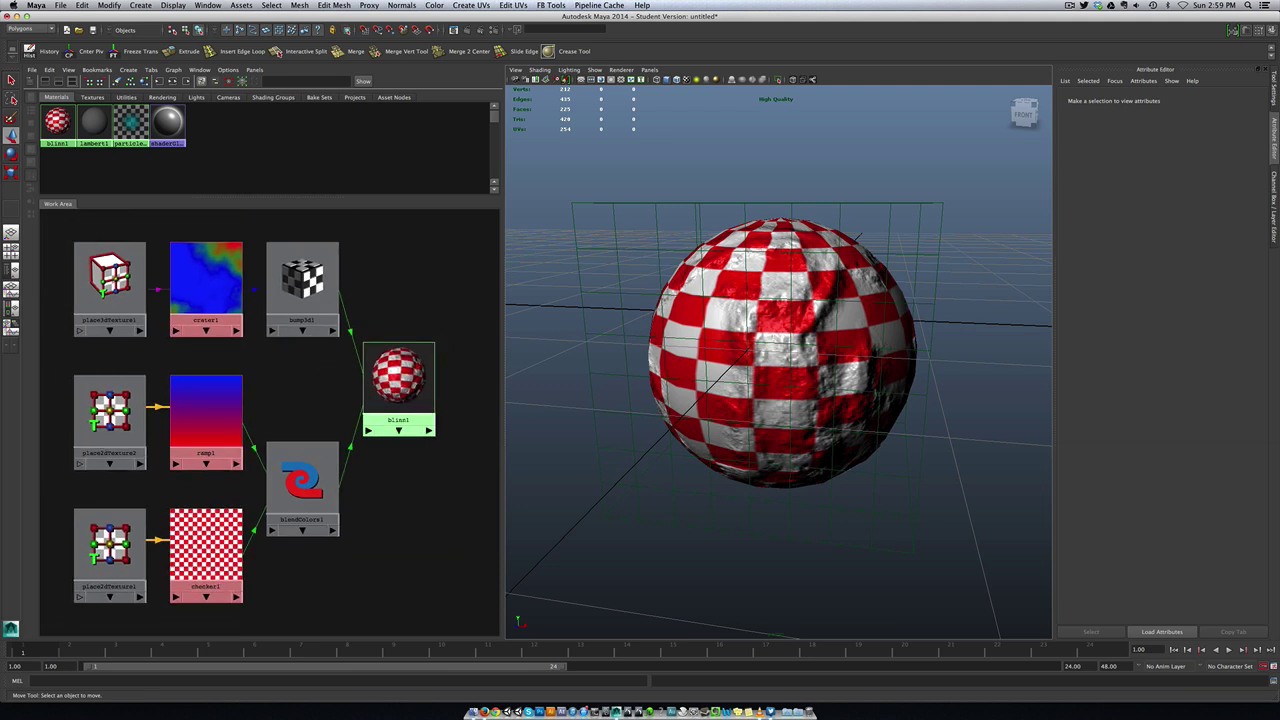
pyautogui.moveTo(399, 378); pyautogui.dragTo(424, 383)
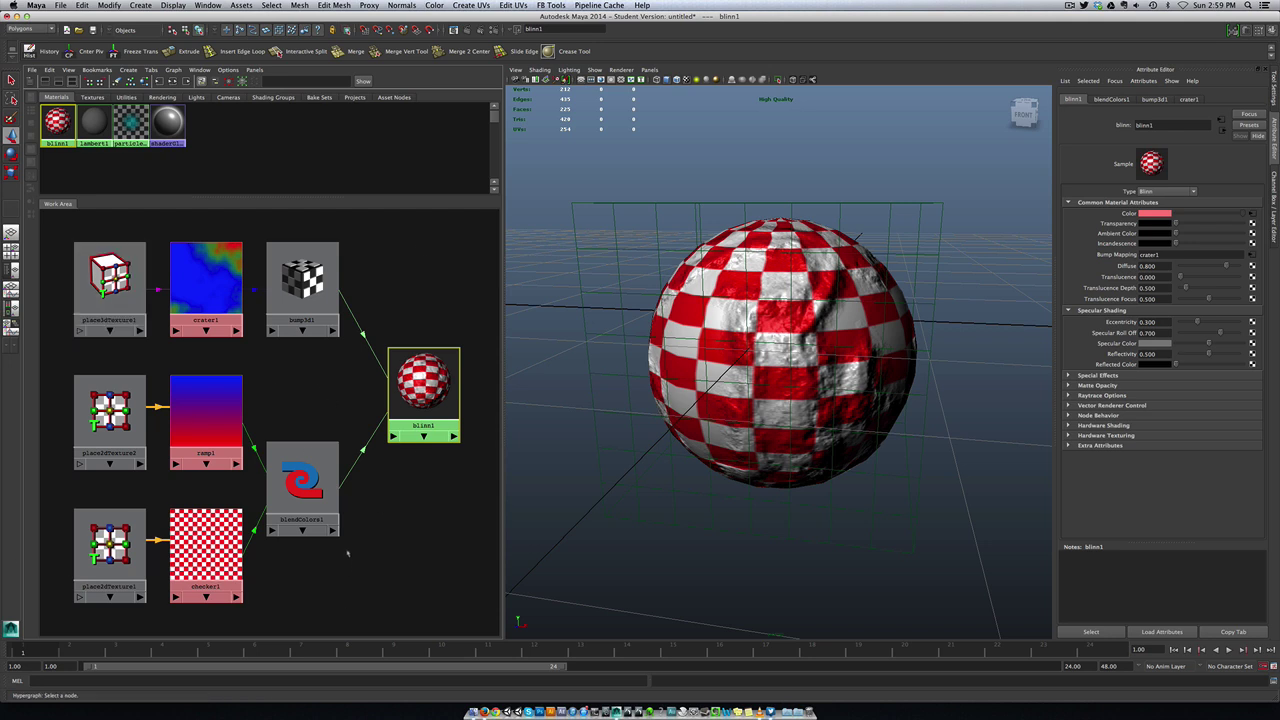
pyautogui.scroll(-3, 348, 553)
pyautogui.scroll(2, 348, 553)
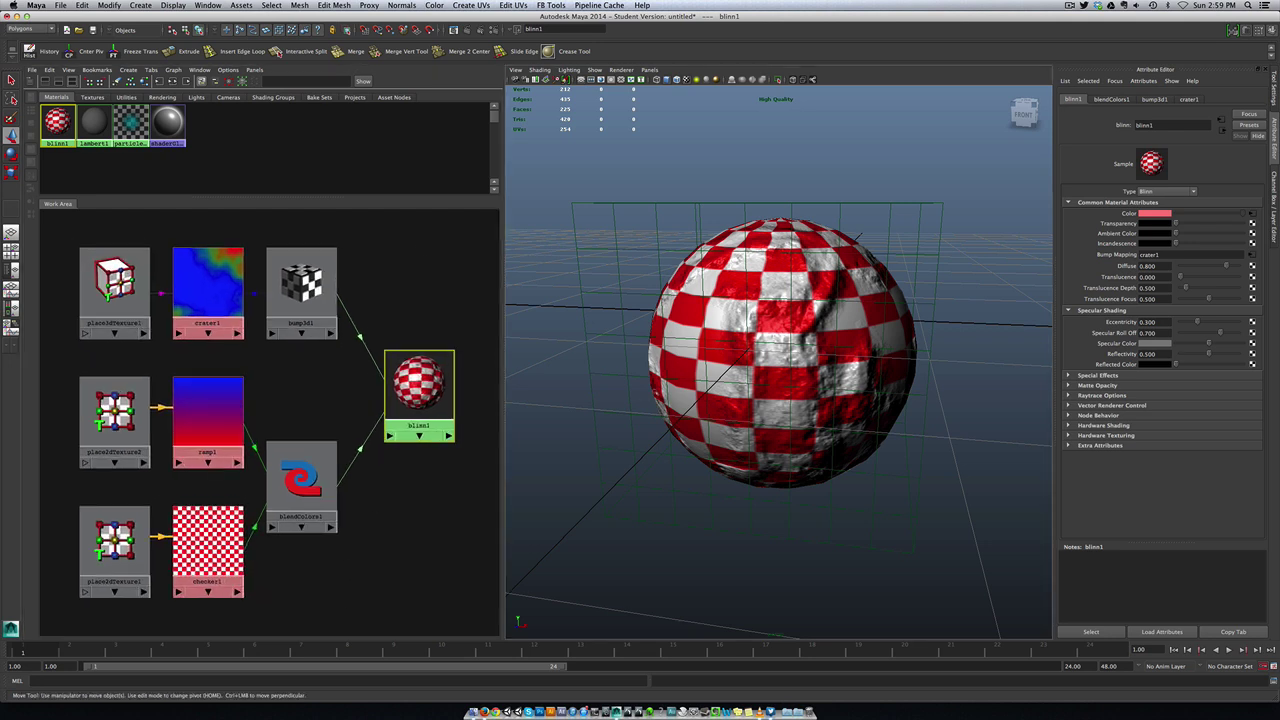
# Try blinn1's Specular Color at black, and brighten it to a light grey for stronger highlights
pyautogui.keyDown('alt'); pyautogui.moveTo(672, 311); pyautogui.dragTo(695, 270); pyautogui.keyUp('alt')
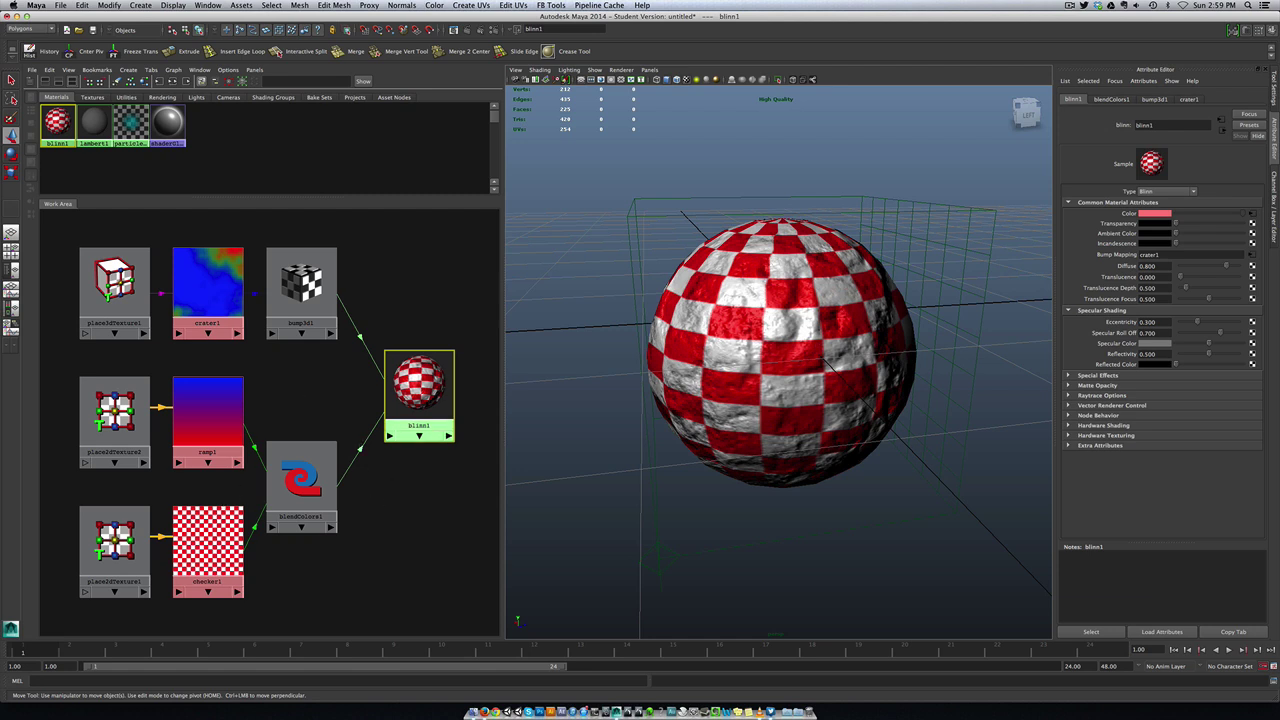
pyautogui.moveTo(419, 395); pyautogui.dragTo(433, 403)
pyautogui.keyDown('alt'); pyautogui.moveTo(382, 543); pyautogui.dragTo(331, 428, button='right'); pyautogui.keyUp('alt')
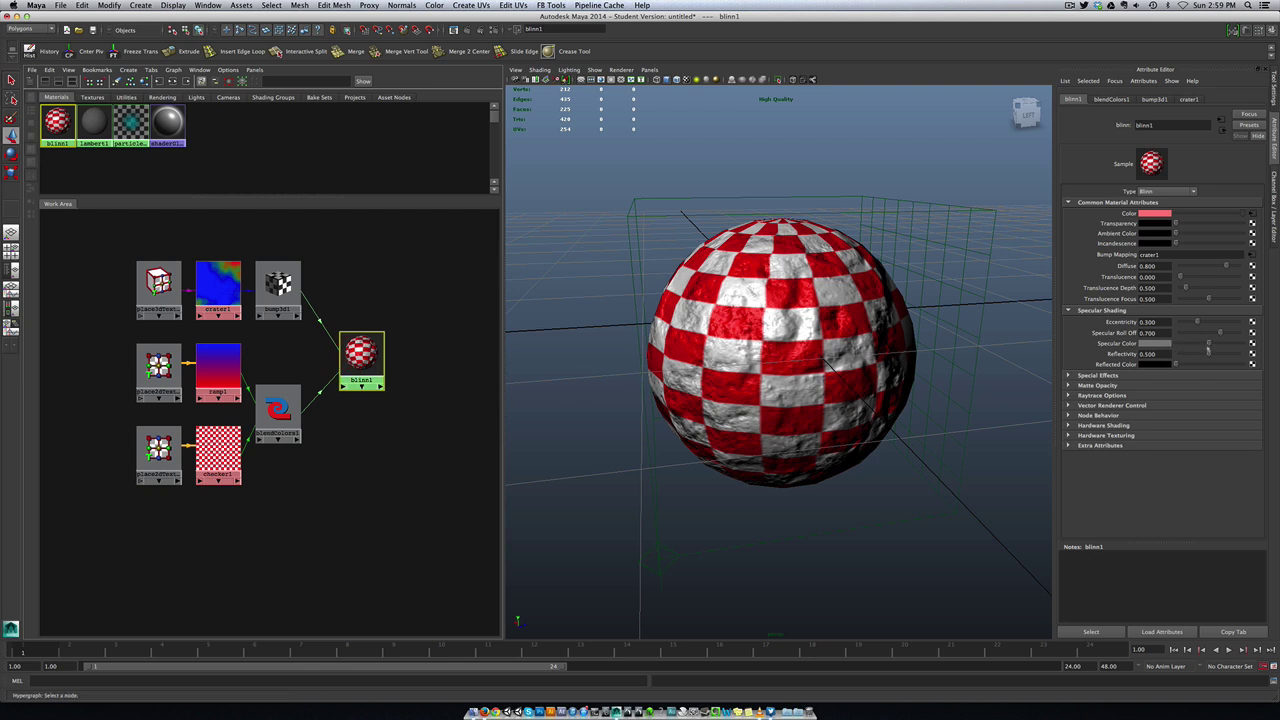
pyautogui.moveTo(1208, 344); pyautogui.dragTo(1150, 344)
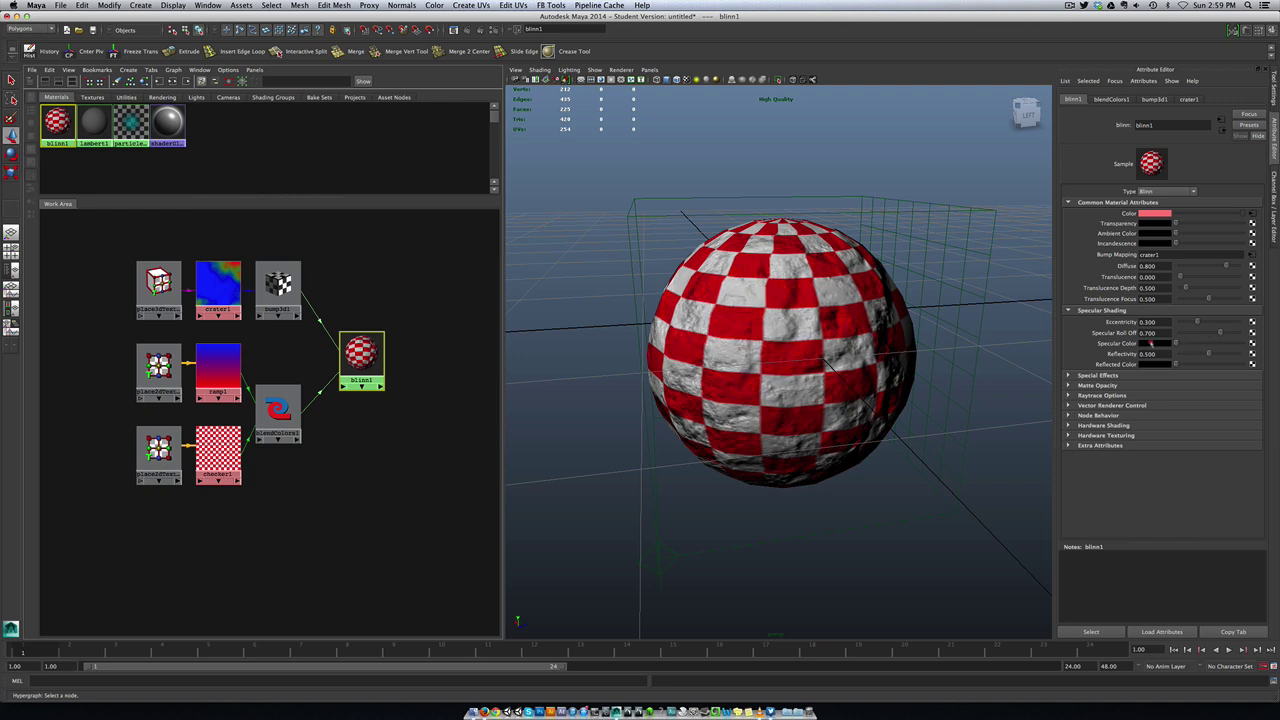
pyautogui.keyDown('alt'); pyautogui.moveTo(730, 327); pyautogui.dragTo(797, 329); pyautogui.keyUp('alt')
pyautogui.moveTo(1195, 345); pyautogui.dragTo(1228, 344)
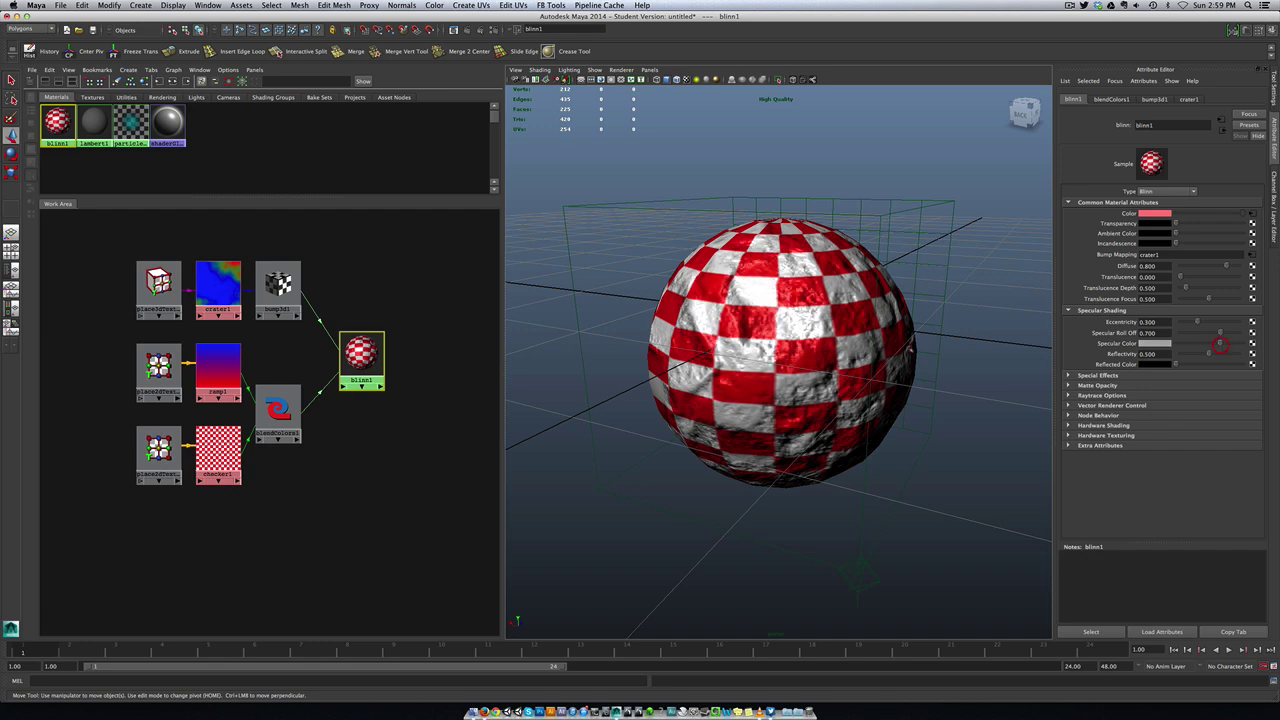
pyautogui.keyDown('alt'); pyautogui.moveTo(1000, 330); pyautogui.dragTo(632, 357); pyautogui.keyUp('alt')
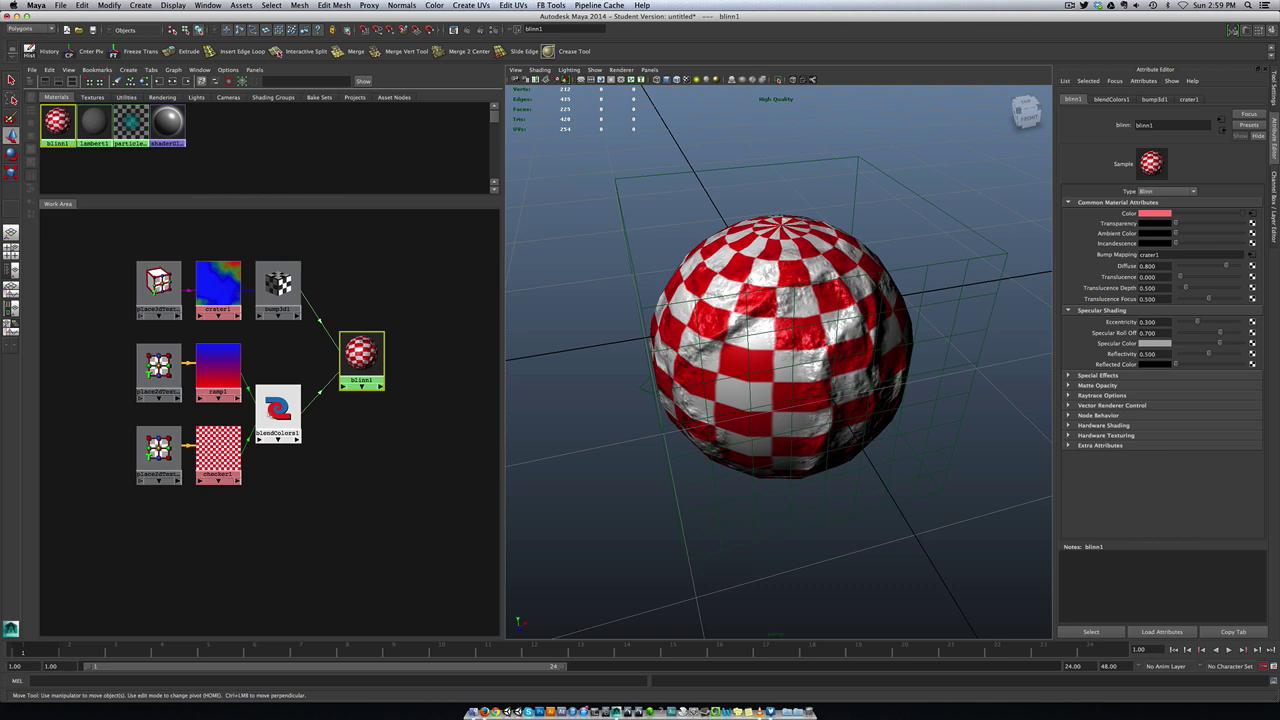
# Set the Blender value of blendColors1 to 0.765 to mix some of the ramp back in
pyautogui.click(277, 410)
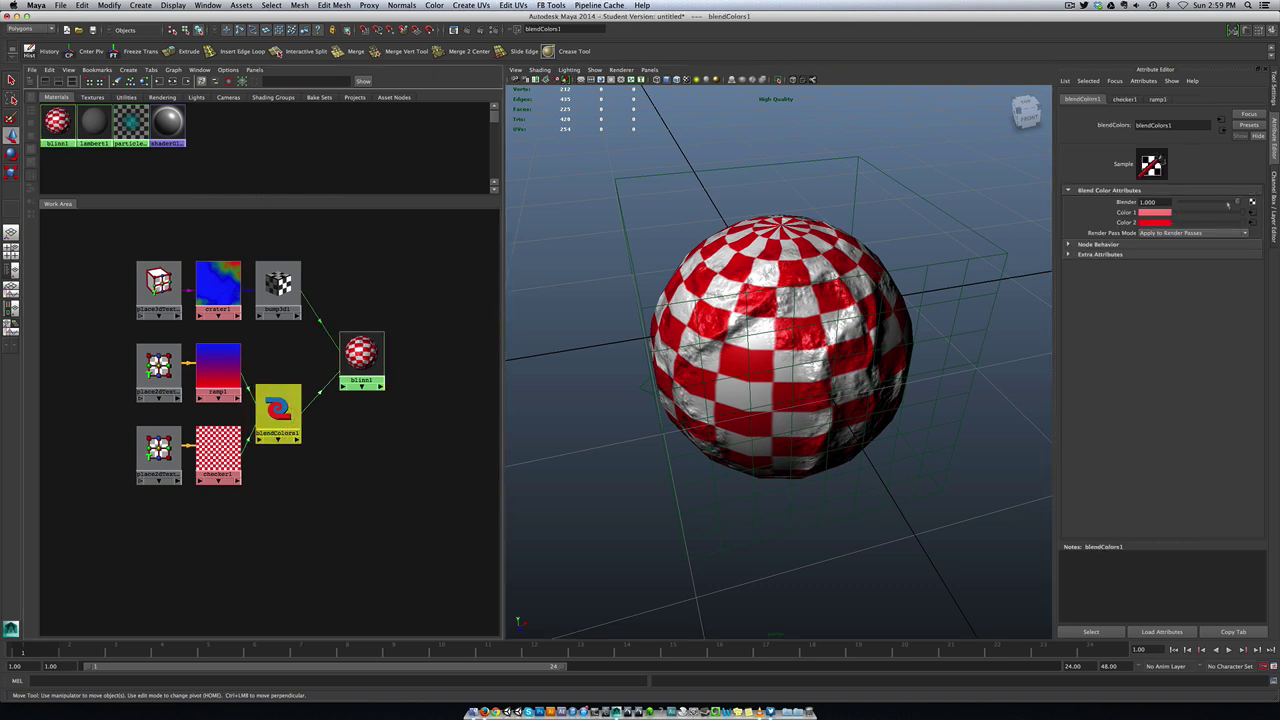
pyautogui.moveTo(1236, 202); pyautogui.dragTo(1223, 203)
pyautogui.keyDown('alt'); pyautogui.moveTo(875, 330); pyautogui.dragTo(703, 331); pyautogui.keyUp('alt')
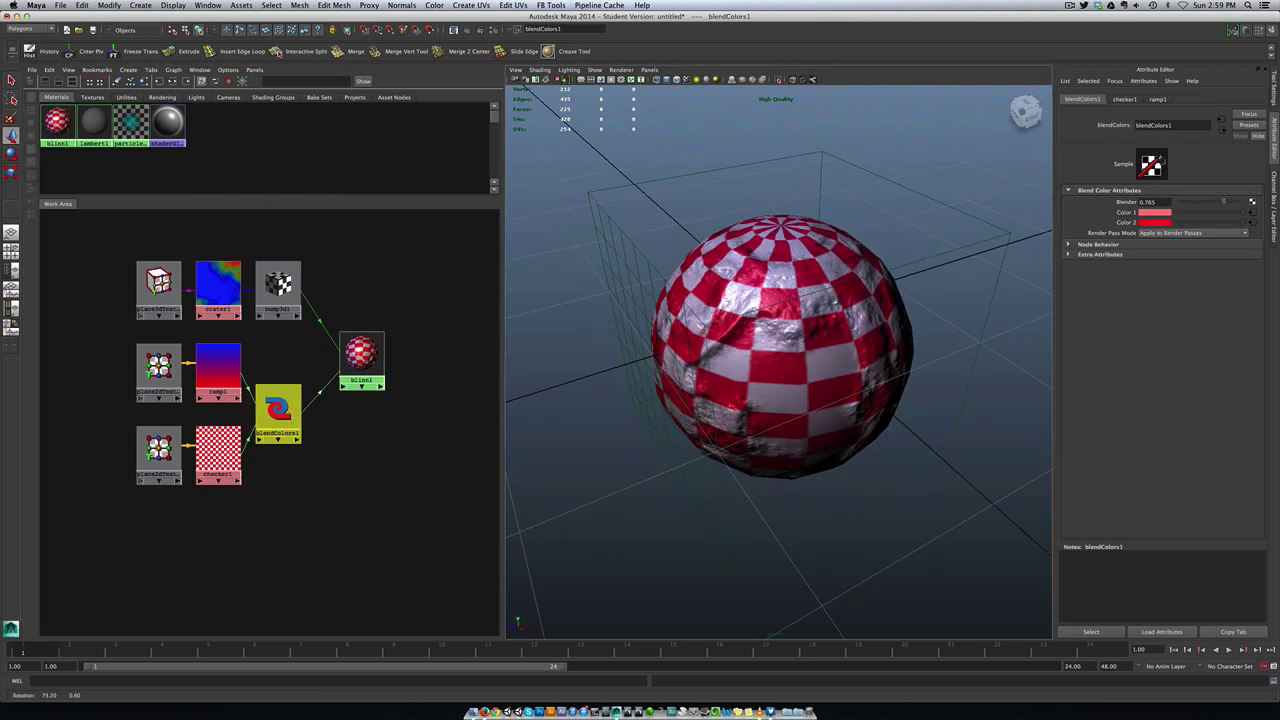
pyautogui.keyDown('alt'); pyautogui.moveTo(760, 400); pyautogui.dragTo(884, 390); pyautogui.keyUp('alt')
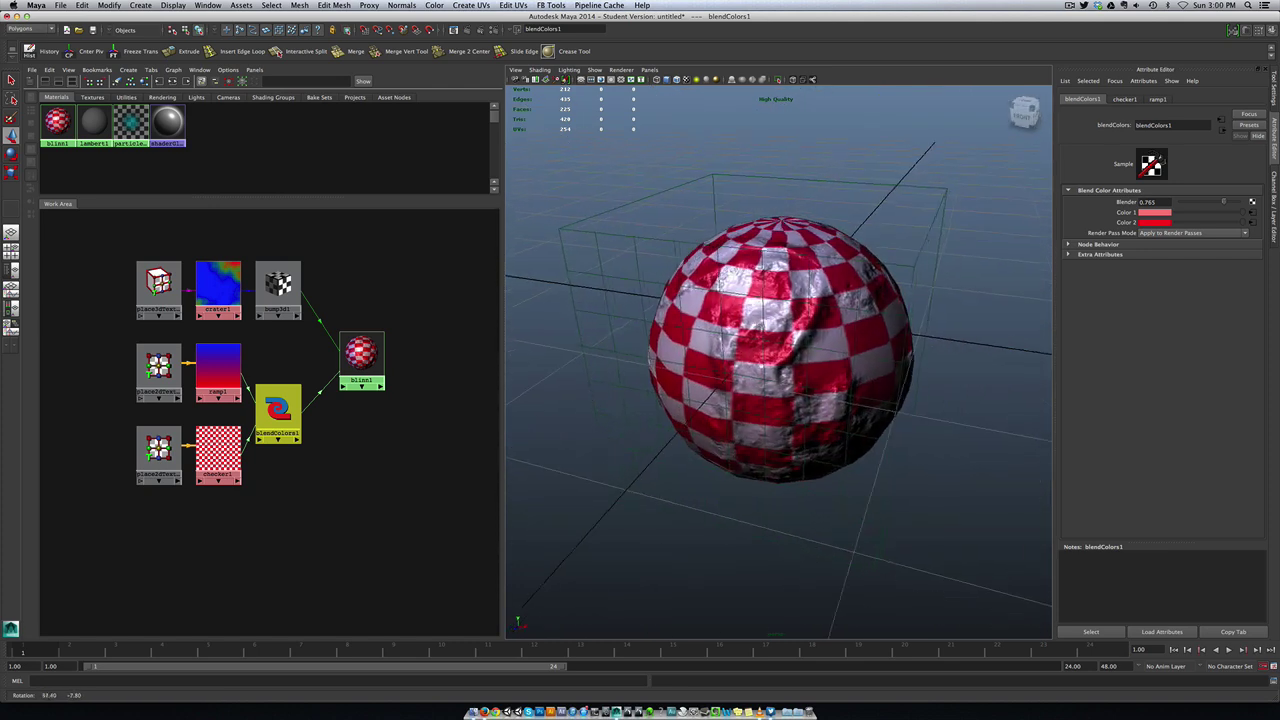
pyautogui.keyDown('alt'); pyautogui.moveTo(710, 365); pyautogui.dragTo(718, 369); pyautogui.keyUp('alt')
# Duplicate checker1 and its 2D placement node as a shading network, and move the copies beneath the originals
pyautogui.click(279, 488)
pyautogui.click(218, 455)
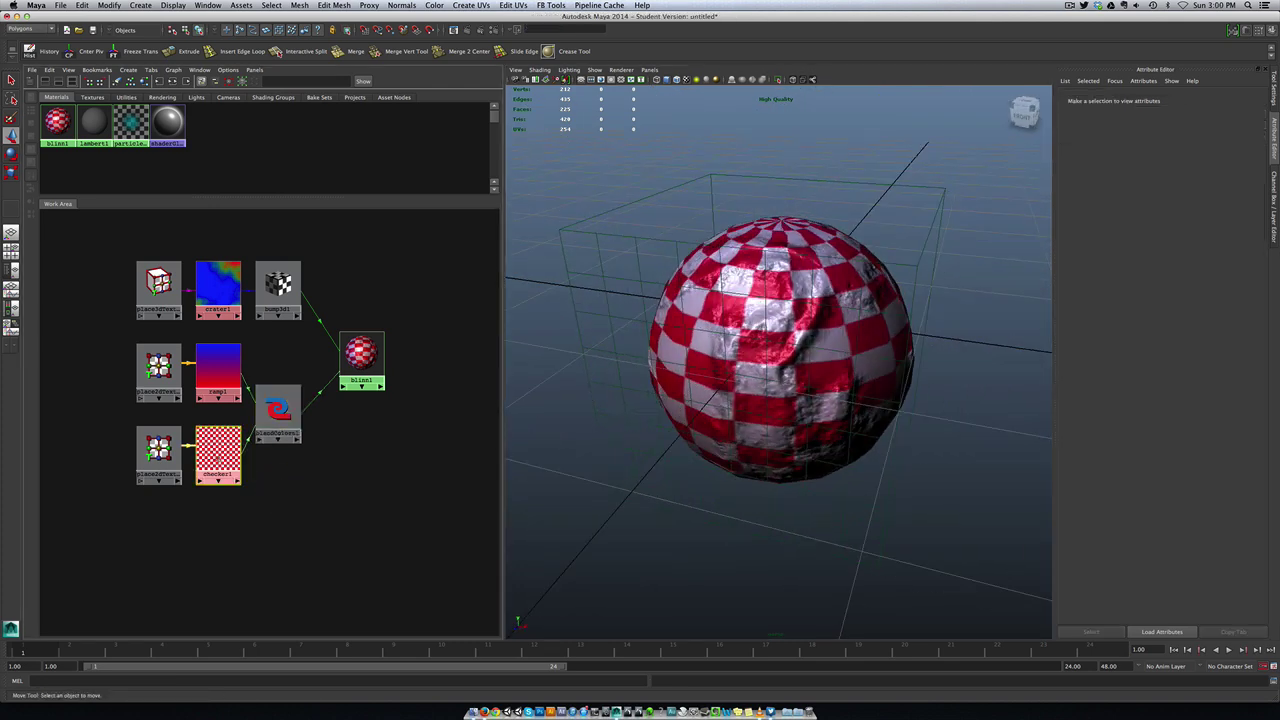
pyautogui.moveTo(205, 474); pyautogui.dragTo(208, 475)
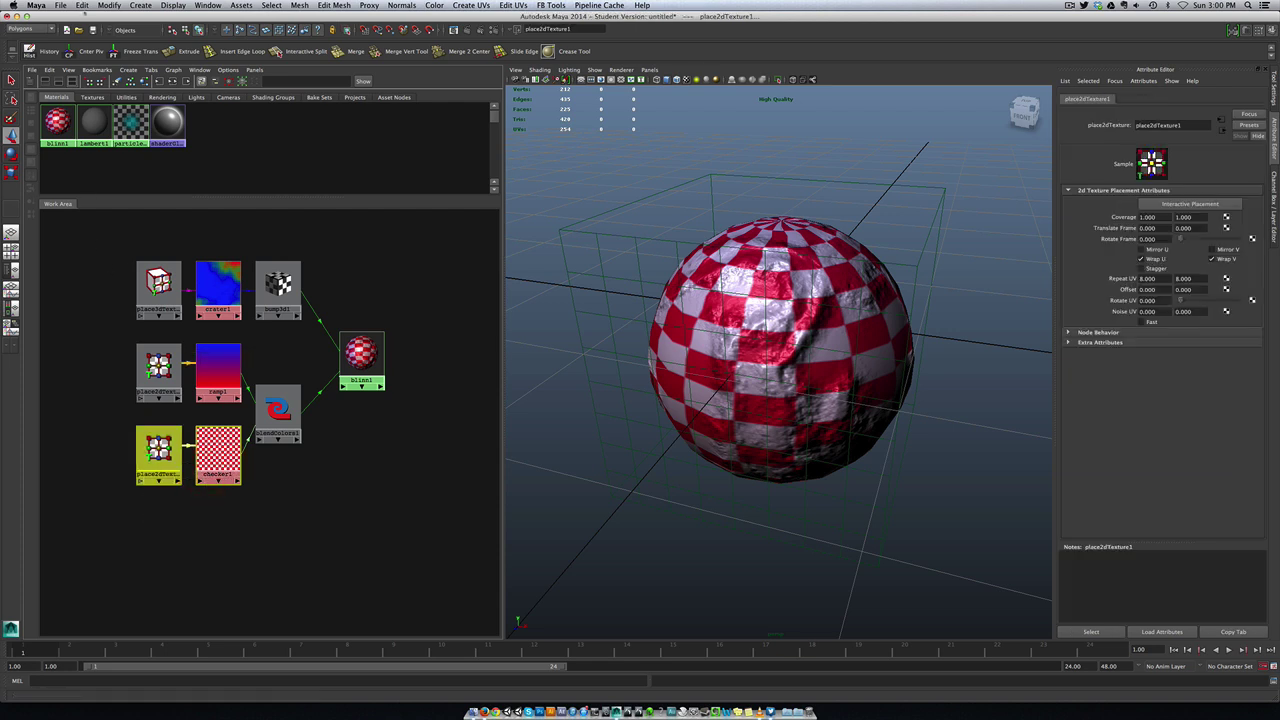
pyautogui.click(48, 70)
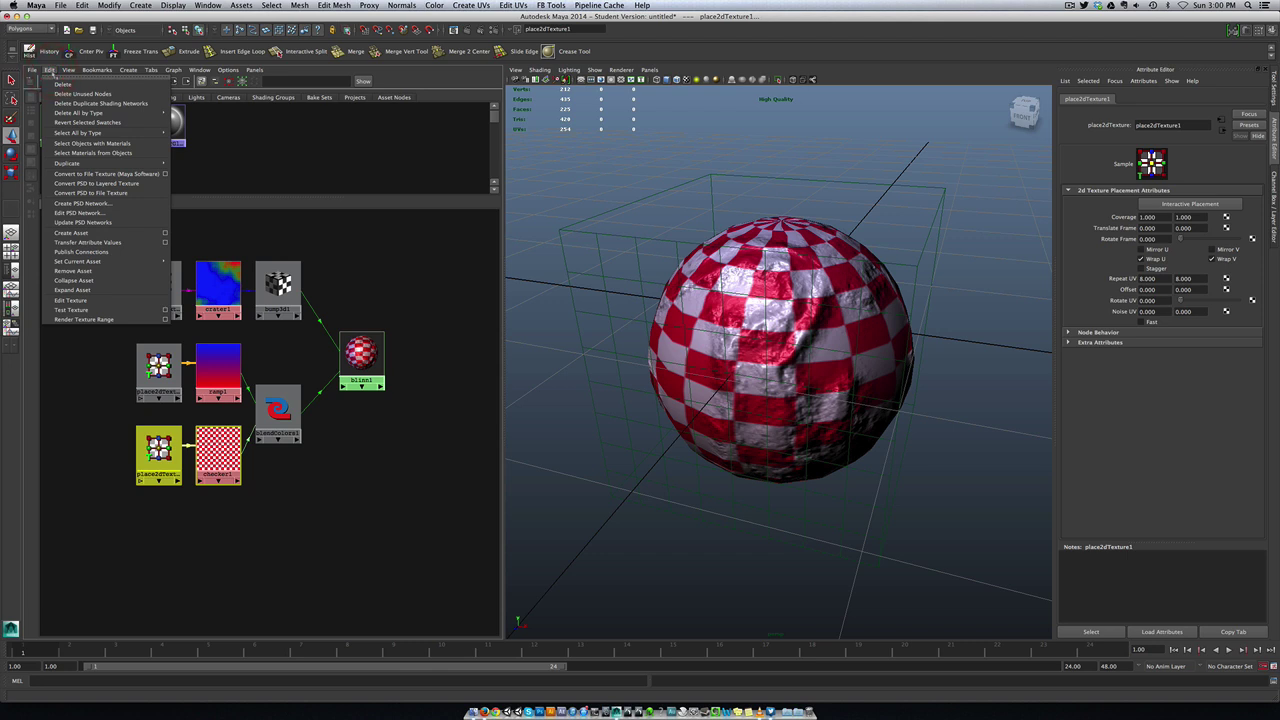
pyautogui.moveTo(100, 163)
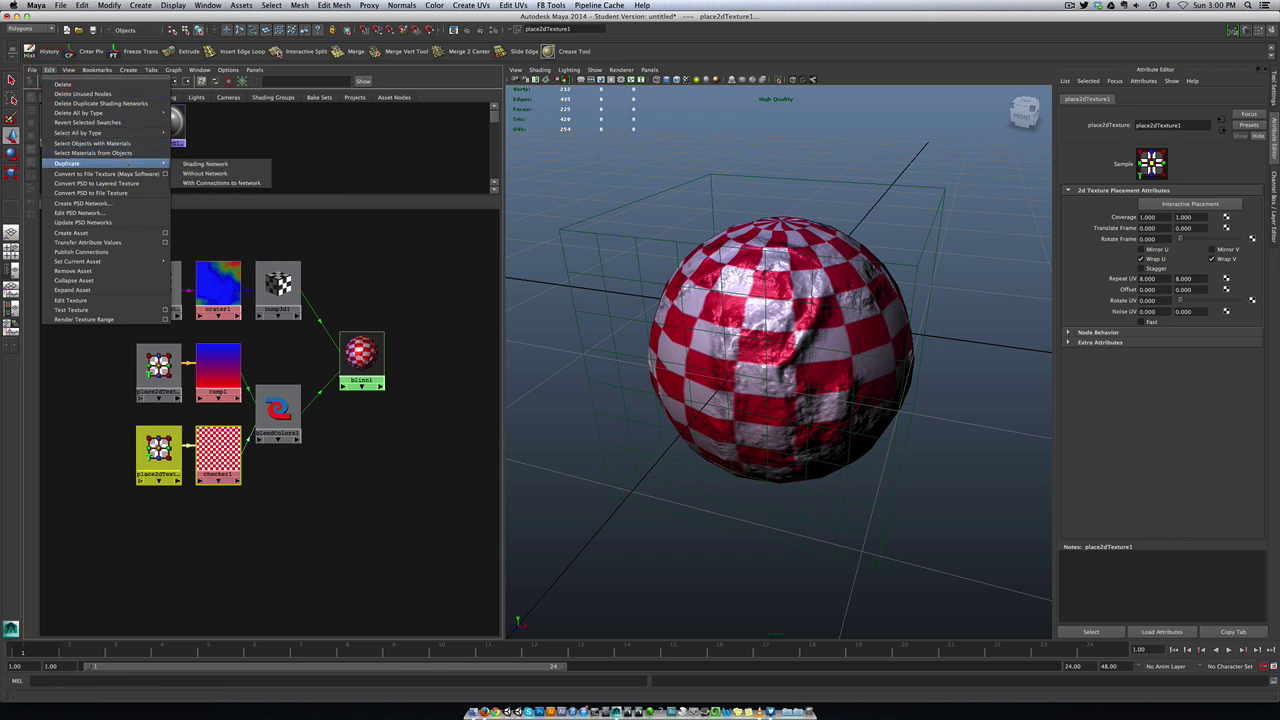
pyautogui.click(205, 163)
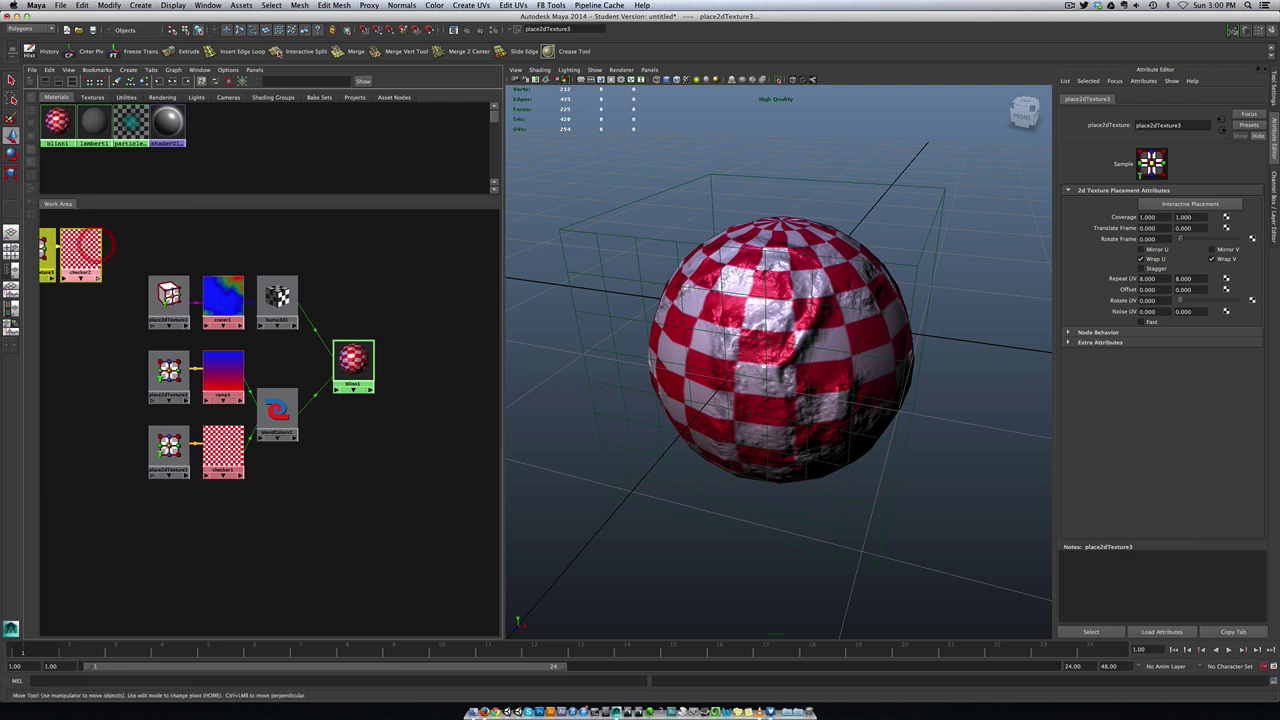
pyautogui.moveTo(85, 247); pyautogui.dragTo(225, 516)
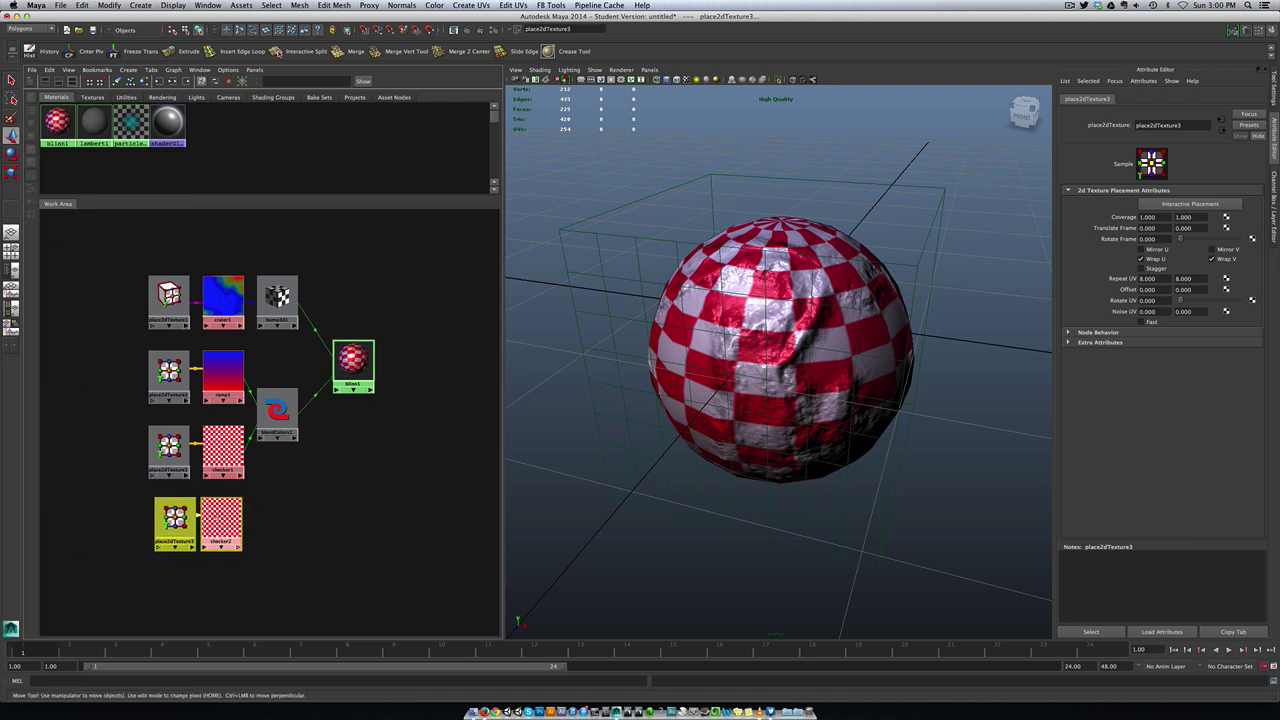
pyautogui.click(286, 551)
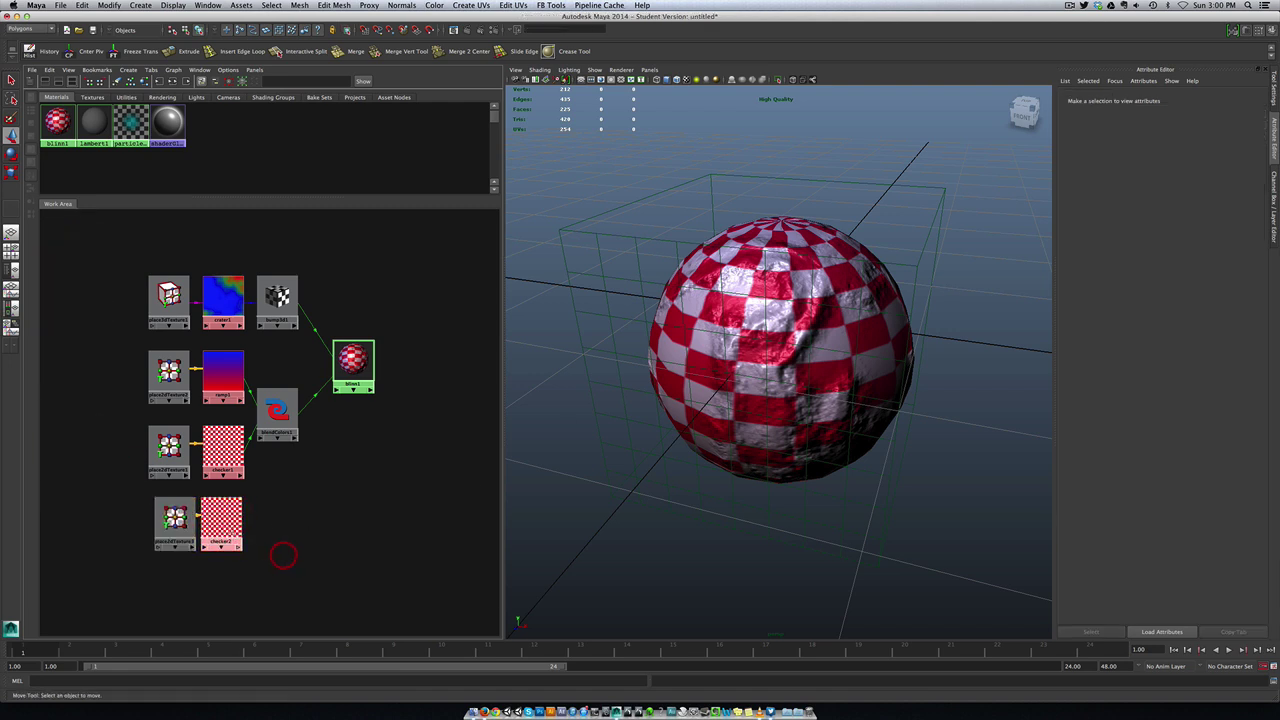
# Set the duplicate checker2 to white Color 1 and black Color 2, and connect it to blinn1's specularColor
pyautogui.click(221, 520)
pyautogui.moveTo(1192, 211); pyautogui.dragTo(1118, 212)
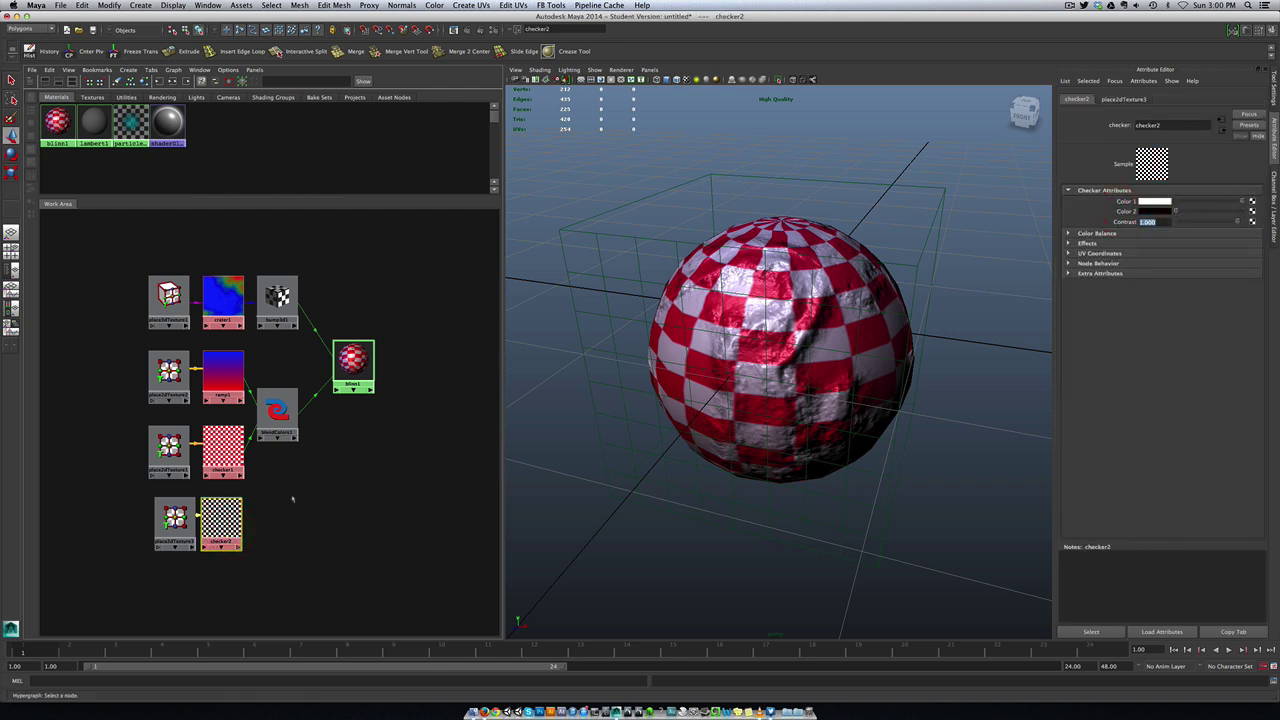
pyautogui.moveTo(225, 515); pyautogui.dragTo(316, 476, button='middle')
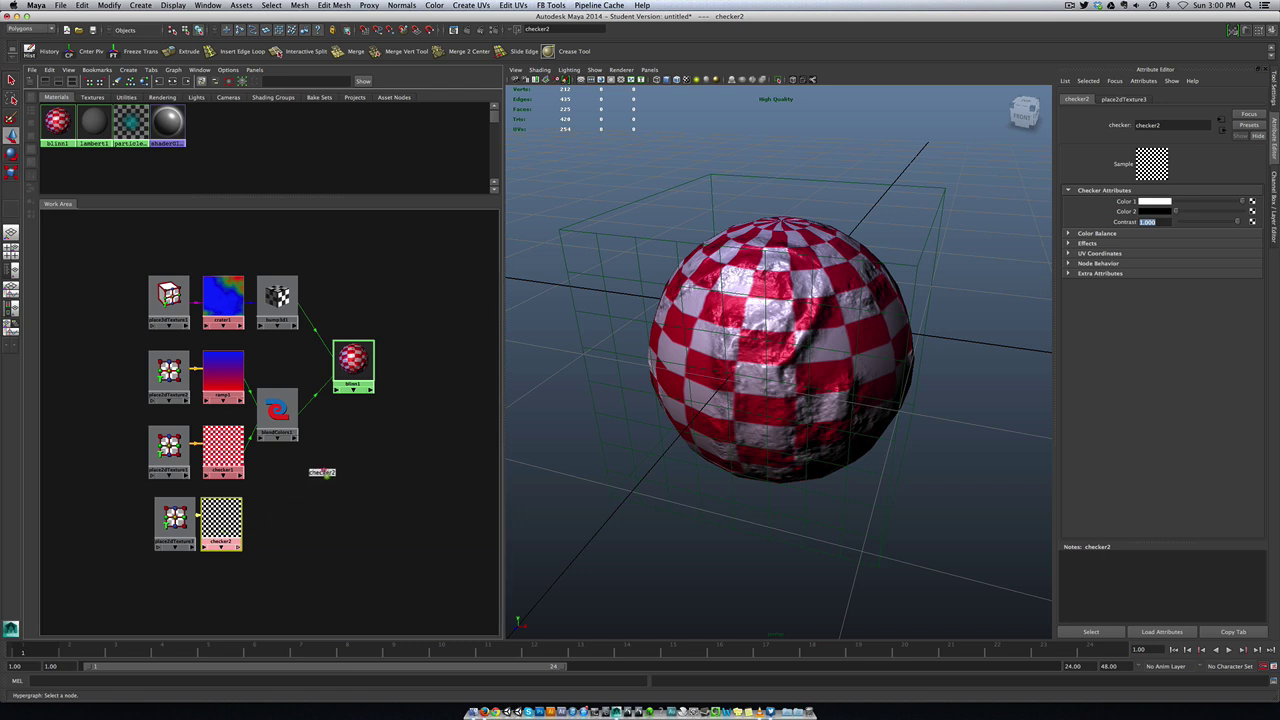
pyautogui.moveTo(352, 362); pyautogui.dragTo(352, 366, button='middle')
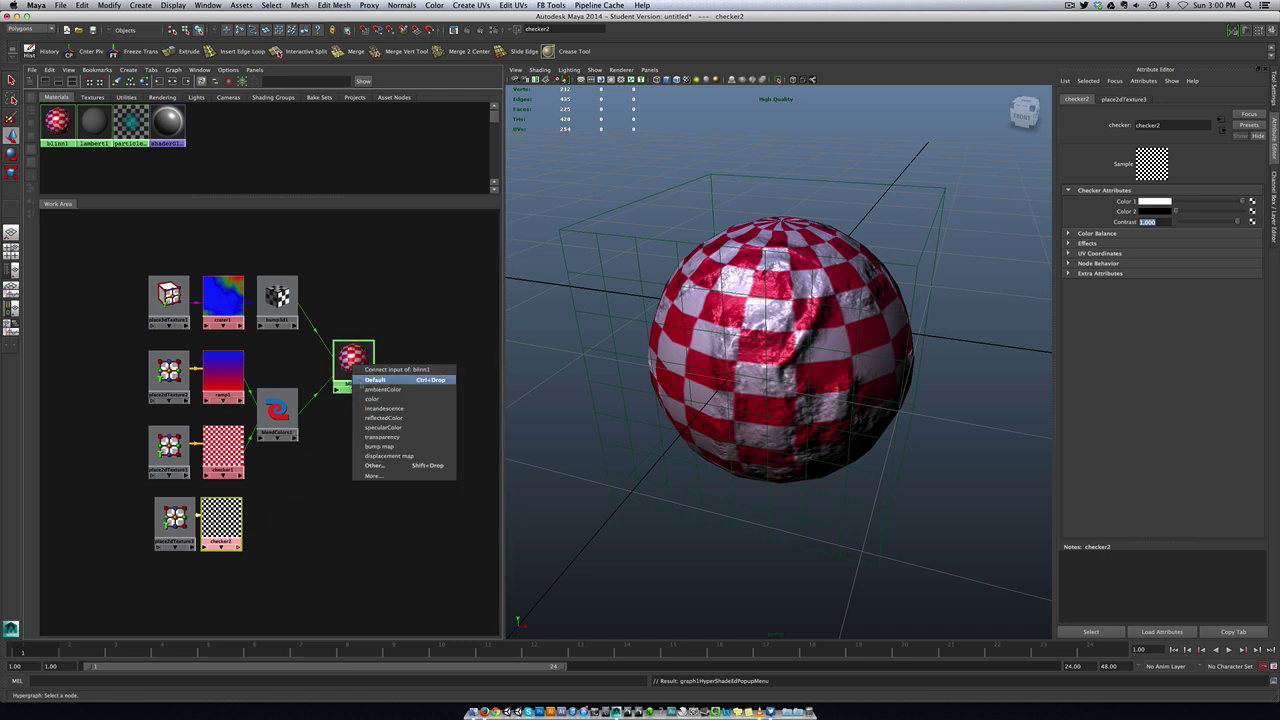
pyautogui.click(388, 428)
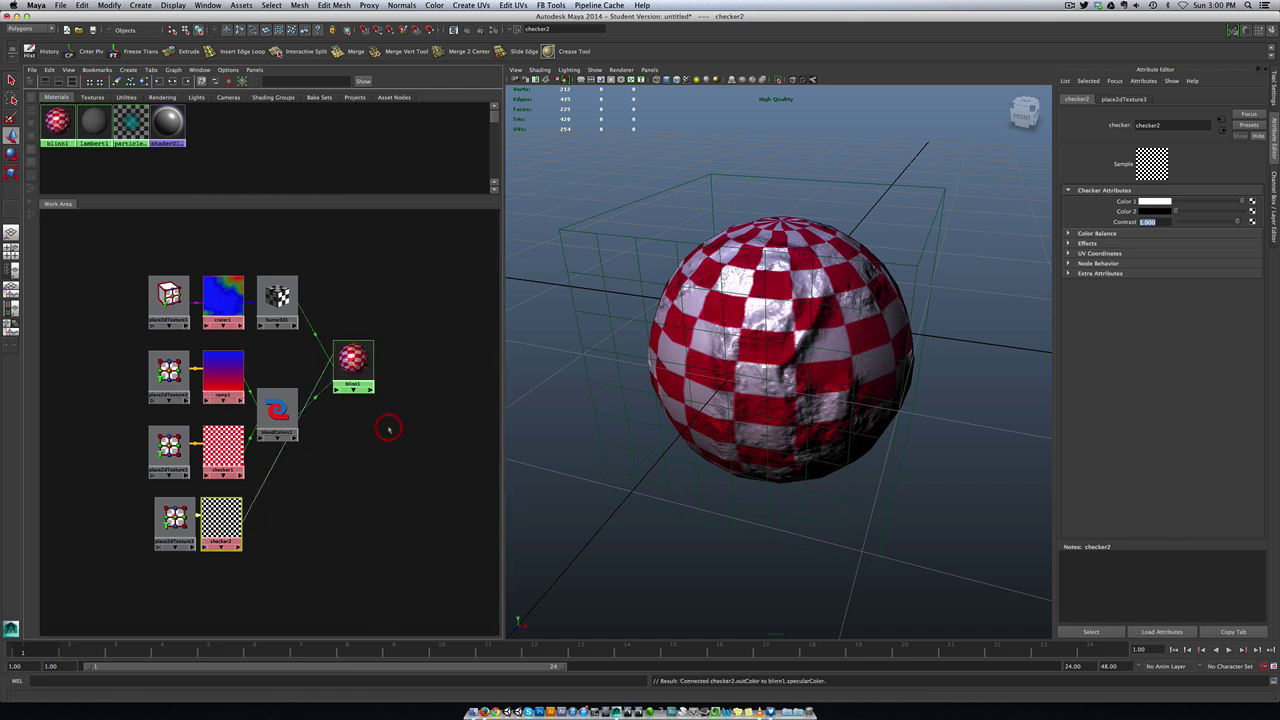
# Inspect the sphere's highlights, and swap checker2's colors to black for Color 1 and white for Color 2
pyautogui.moveTo(790, 336)
pyautogui.keyDown('alt'); pyautogui.mouseDown(button='right')
pyautogui.moveTo(848, 337)
pyautogui.moveTo(800, 325)
pyautogui.mouseUp(button='right'); pyautogui.keyUp('alt')
pyautogui.keyDown('alt'); pyautogui.moveTo(768, 312); pyautogui.dragTo(699, 335); pyautogui.keyUp('alt')
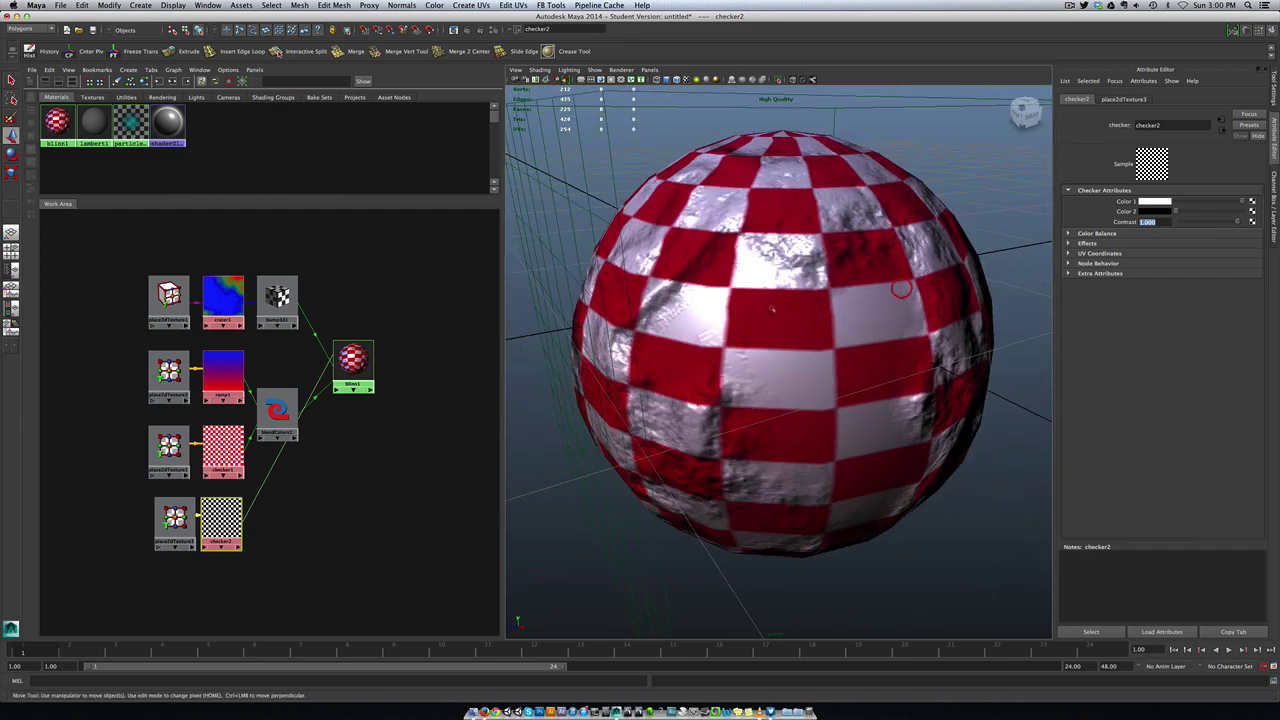
pyautogui.keyDown('alt'); pyautogui.moveTo(903, 289); pyautogui.dragTo(695, 318, button='right'); pyautogui.keyUp('alt')
pyautogui.keyDown('alt'); pyautogui.moveTo(743, 299); pyautogui.dragTo(920, 307); pyautogui.keyUp('alt')
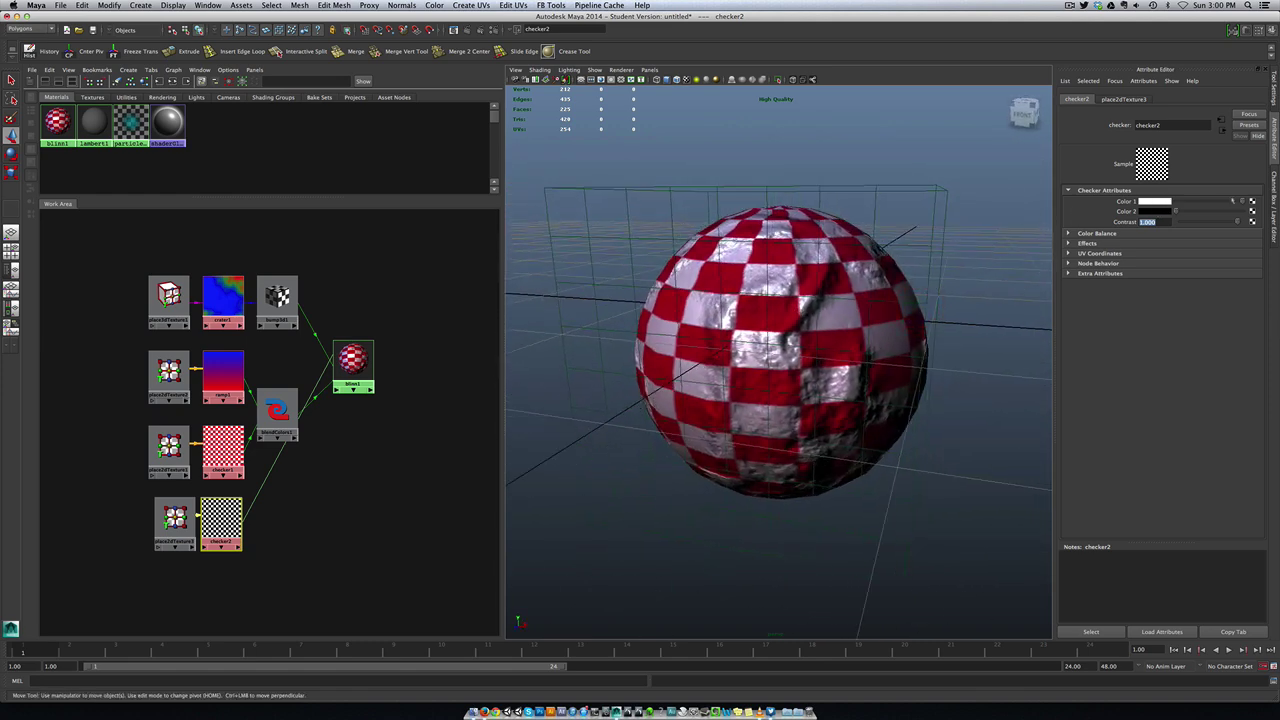
pyautogui.moveTo(1201, 203); pyautogui.dragTo(1175, 203)
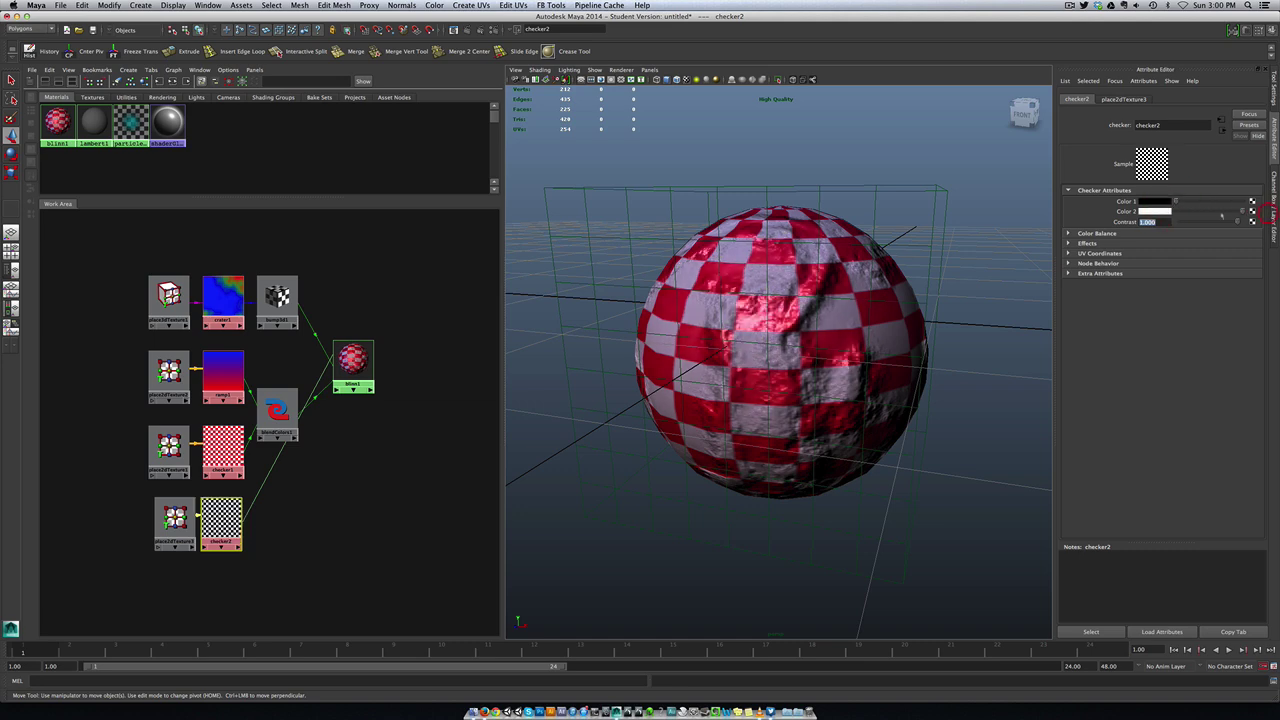
pyautogui.moveTo(745, 325)
pyautogui.keyDown('alt'); pyautogui.mouseDown()
pyautogui.moveTo(693, 360)
pyautogui.moveTo(632, 348)
pyautogui.moveTo(568, 312)
pyautogui.moveTo(551, 346)
pyautogui.moveTo(750, 325)
pyautogui.mouseUp(); pyautogui.keyUp('alt')
pyautogui.keyDown('alt'); pyautogui.moveTo(519, 333); pyautogui.dragTo(534, 334); pyautogui.keyUp('alt')
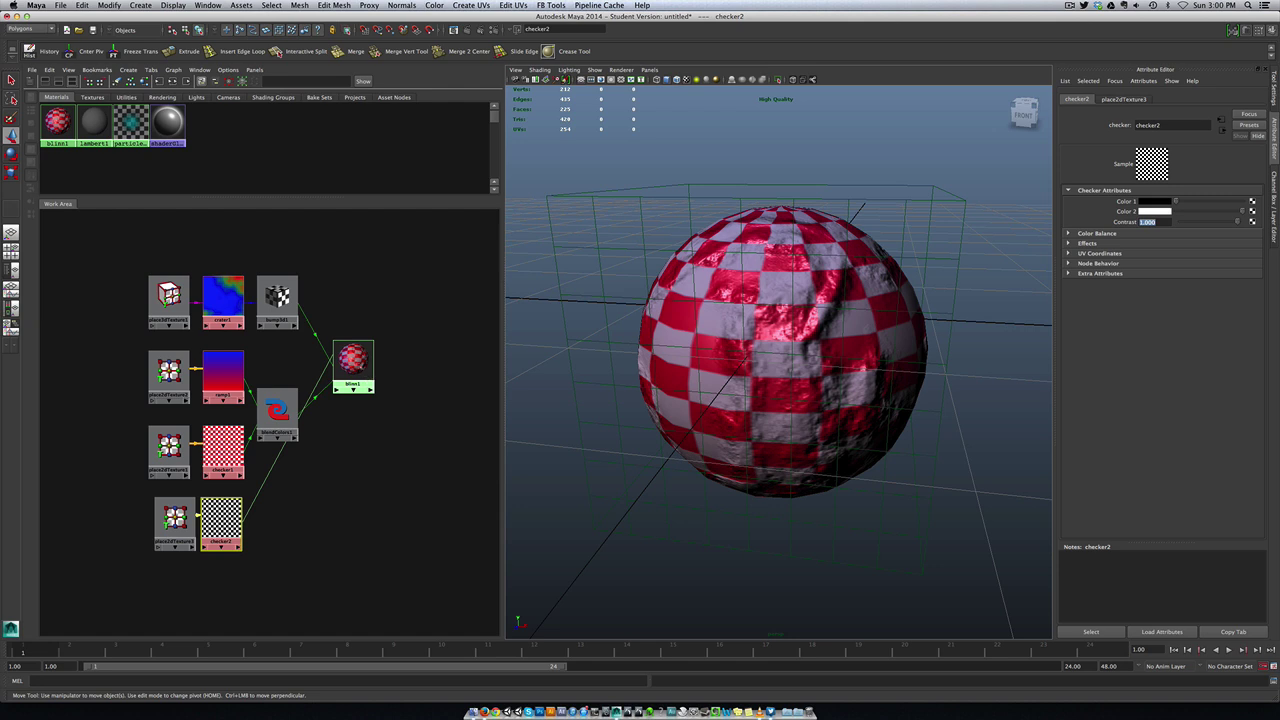
# Regraph blinn1's shading network and spread the blendColors1 and blinn1 nodes apart in the work area
pyautogui.moveTo(353, 358); pyautogui.dragTo(396, 398)
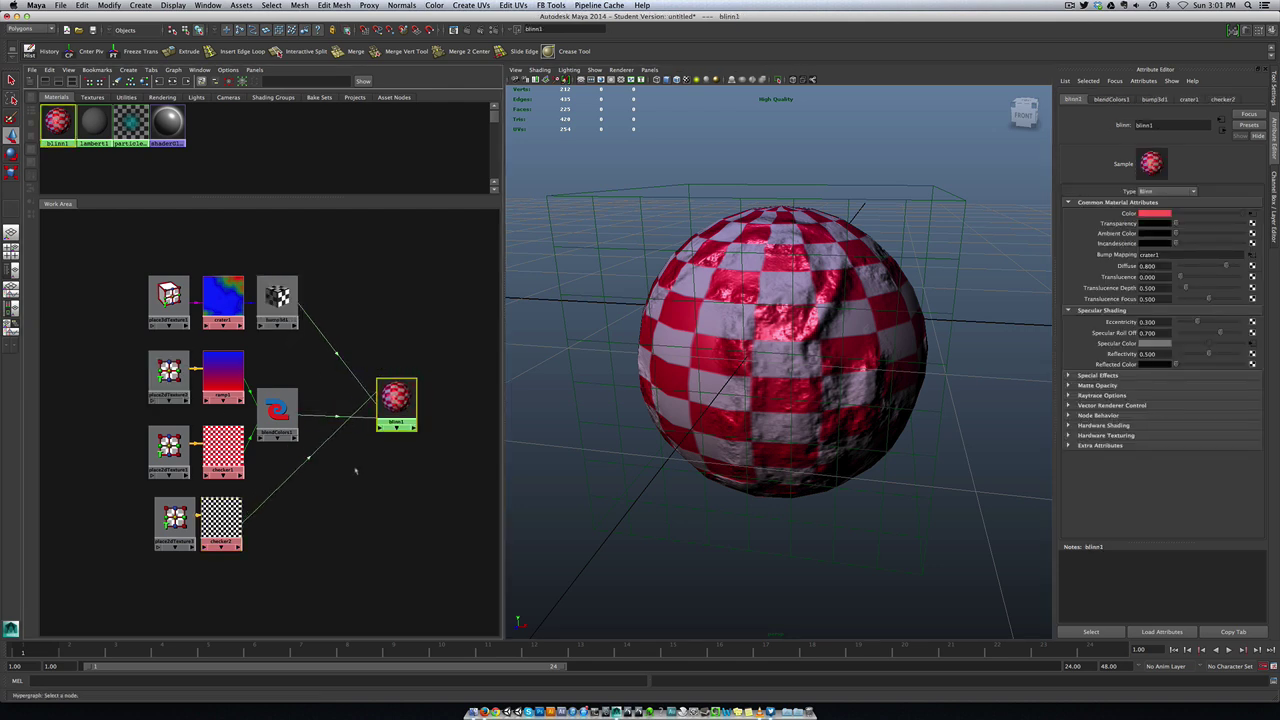
pyautogui.rightClick(396, 400)
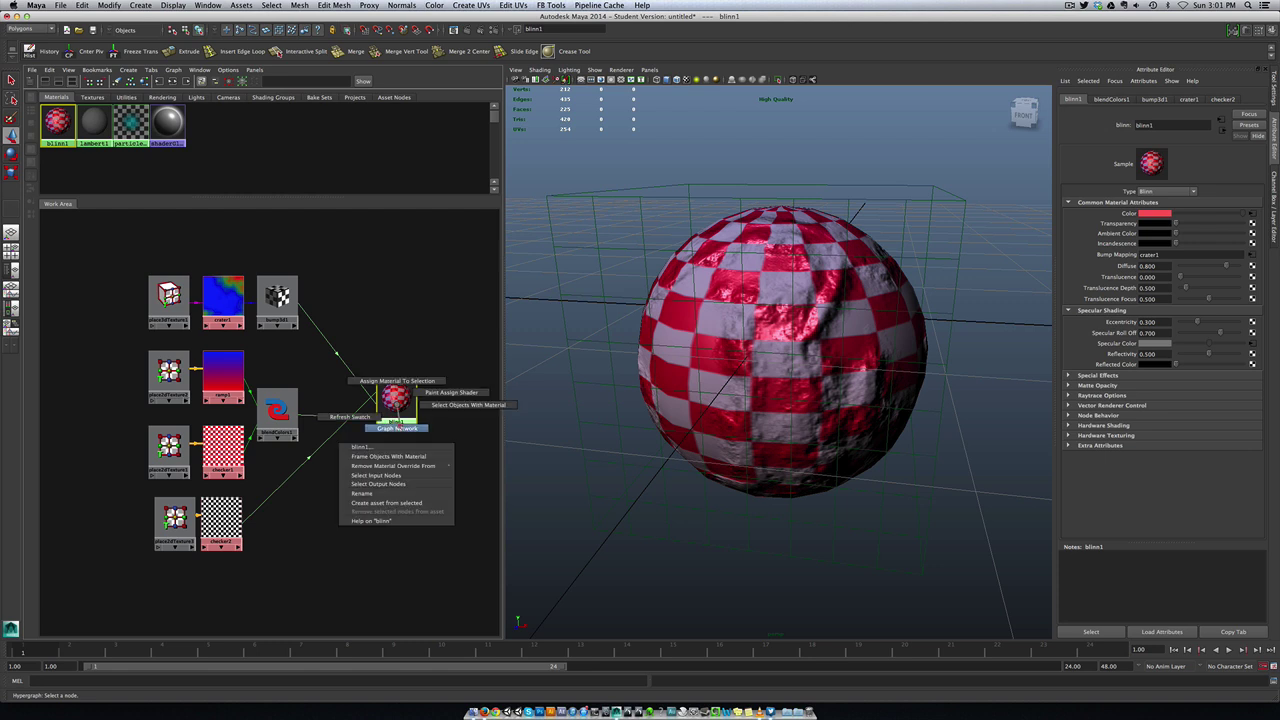
pyautogui.click(397, 428)
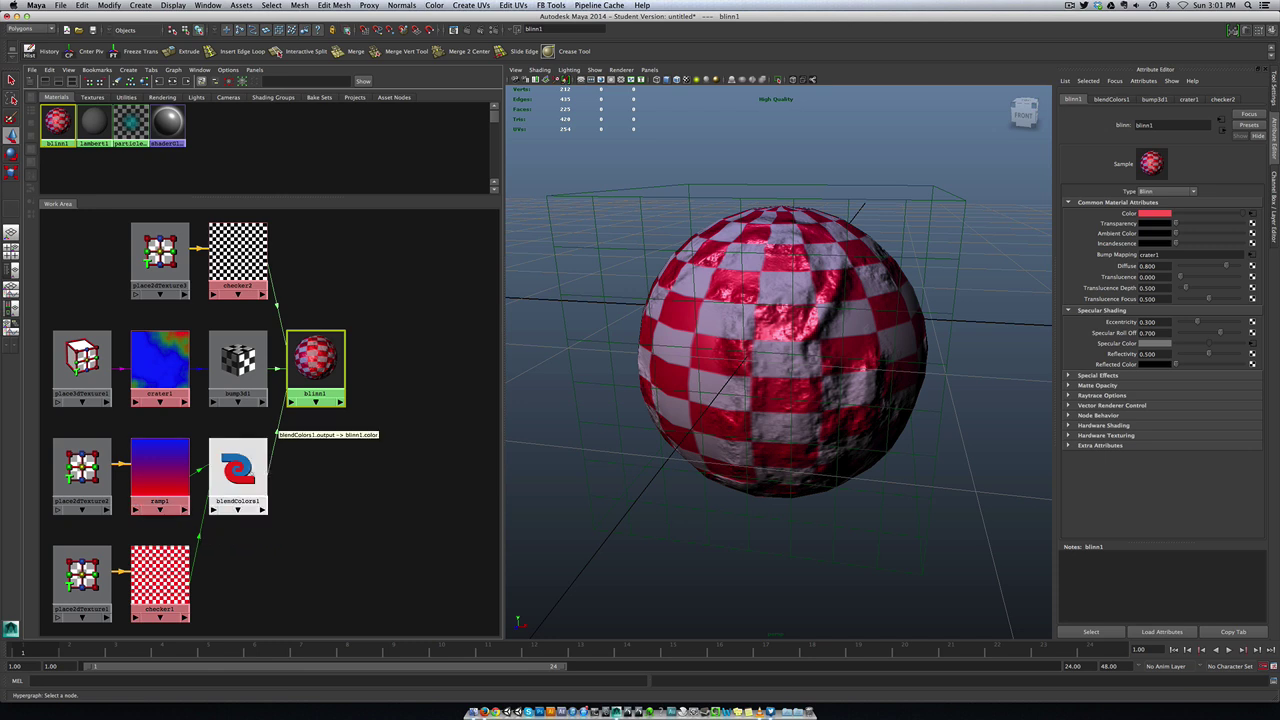
pyautogui.moveTo(238, 468); pyautogui.dragTo(273, 482)
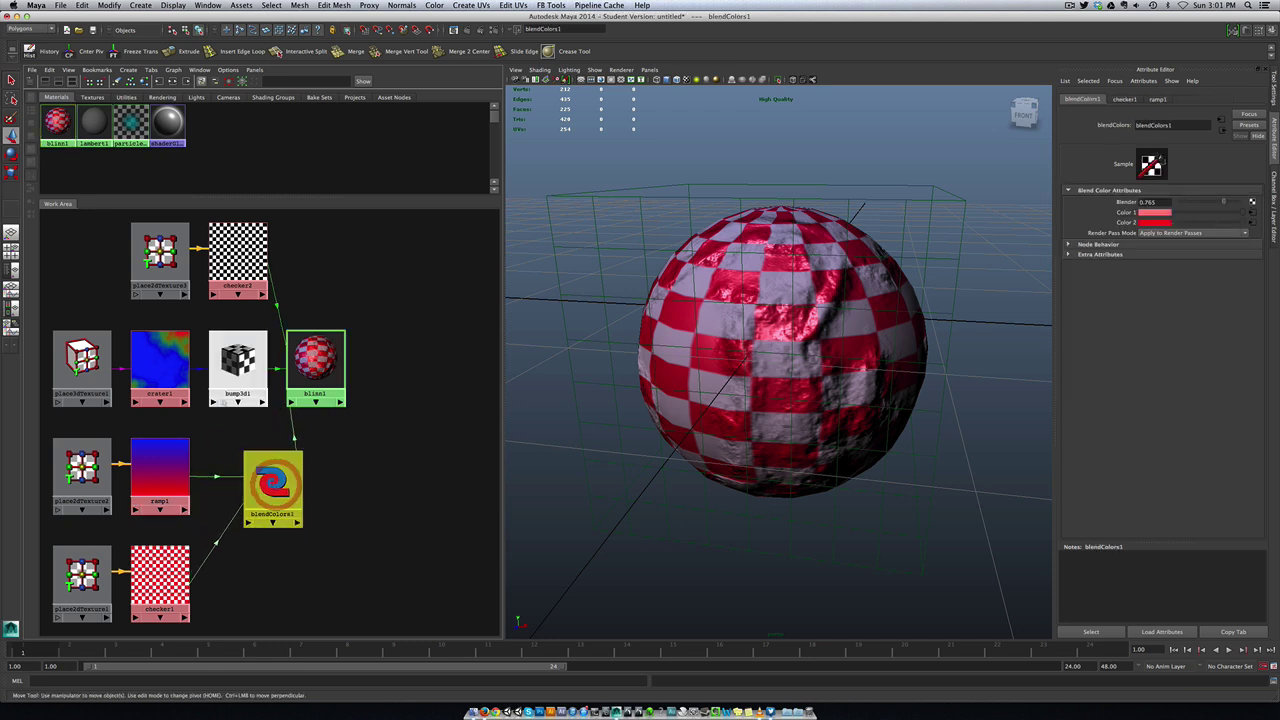
pyautogui.click(148, 369)
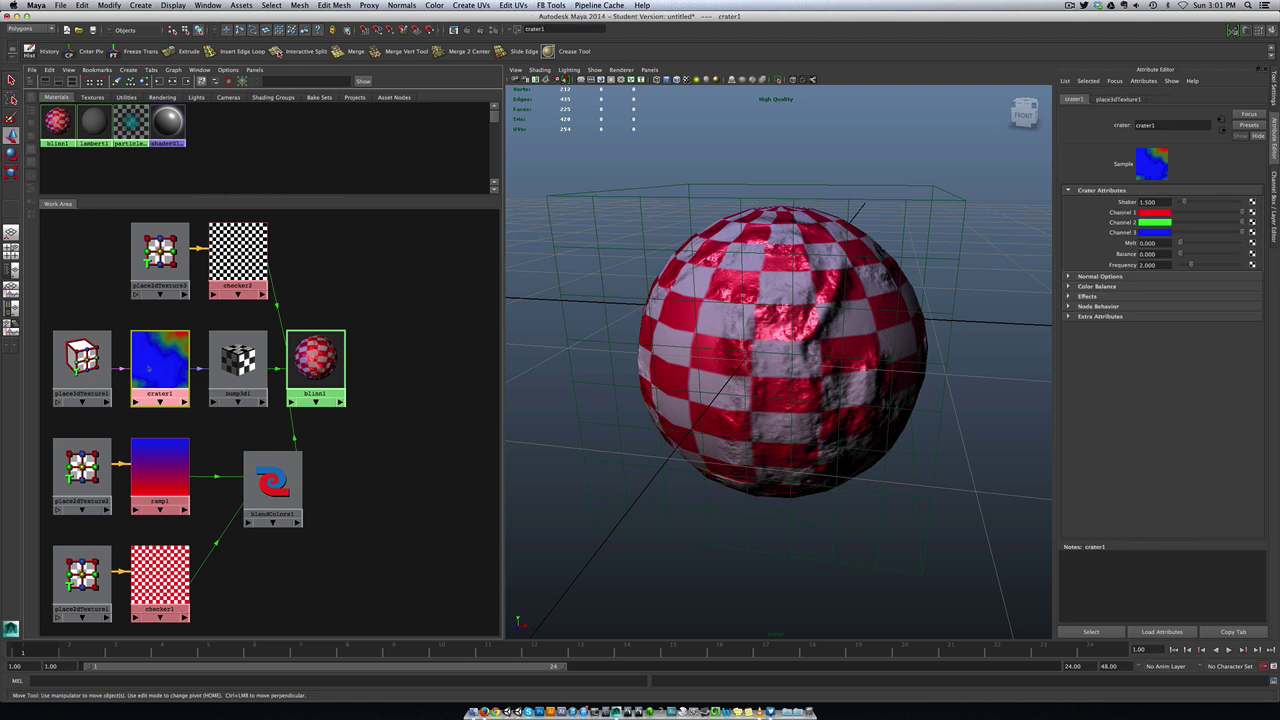
pyautogui.click(82, 357)
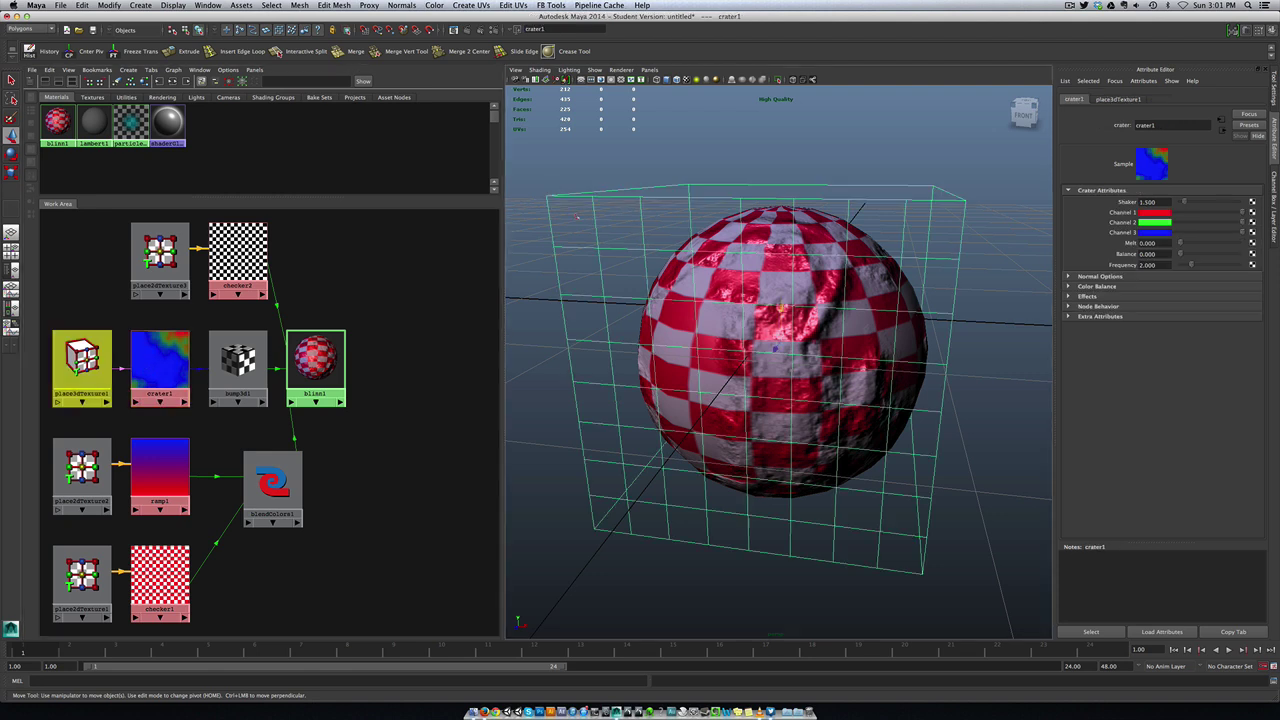
pyautogui.moveTo(316, 360); pyautogui.dragTo(390, 361)
# Set crater1's Balance to 0.939 and Frequency to 5.565 to roughen the sphere's bumps
pyautogui.click(160, 362)
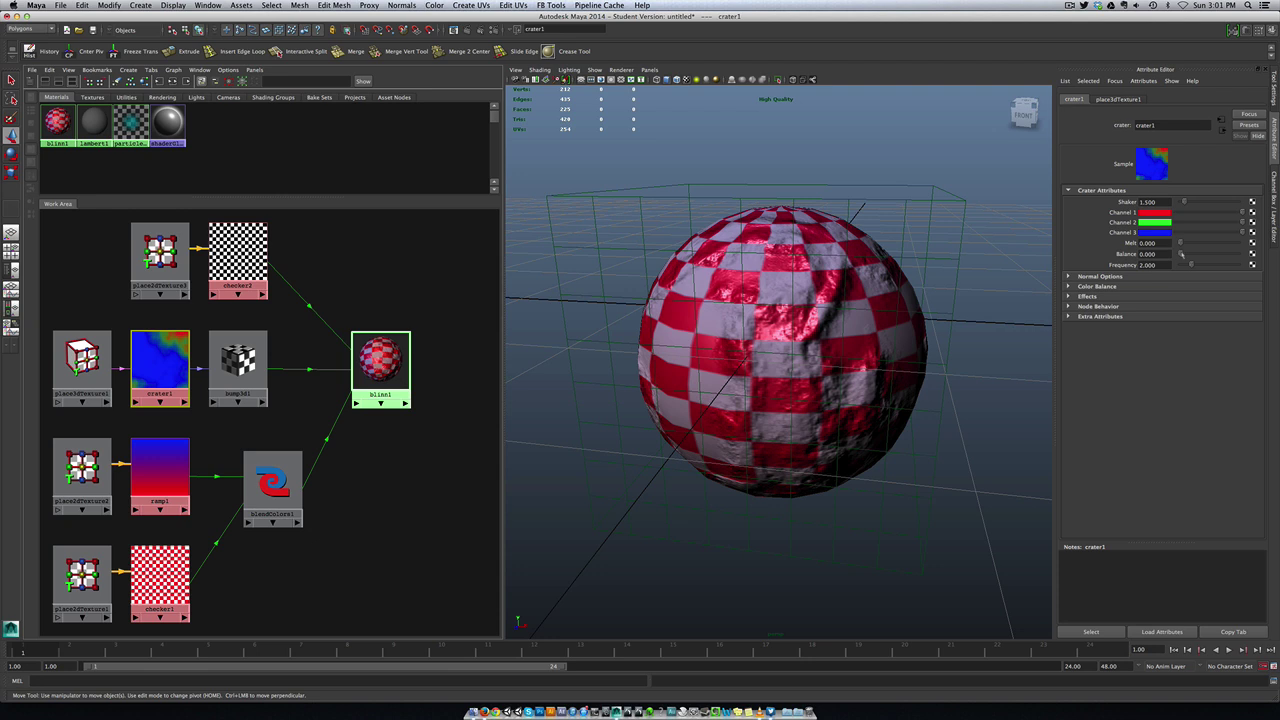
pyautogui.moveTo(1192, 266); pyautogui.dragTo(1166, 243)
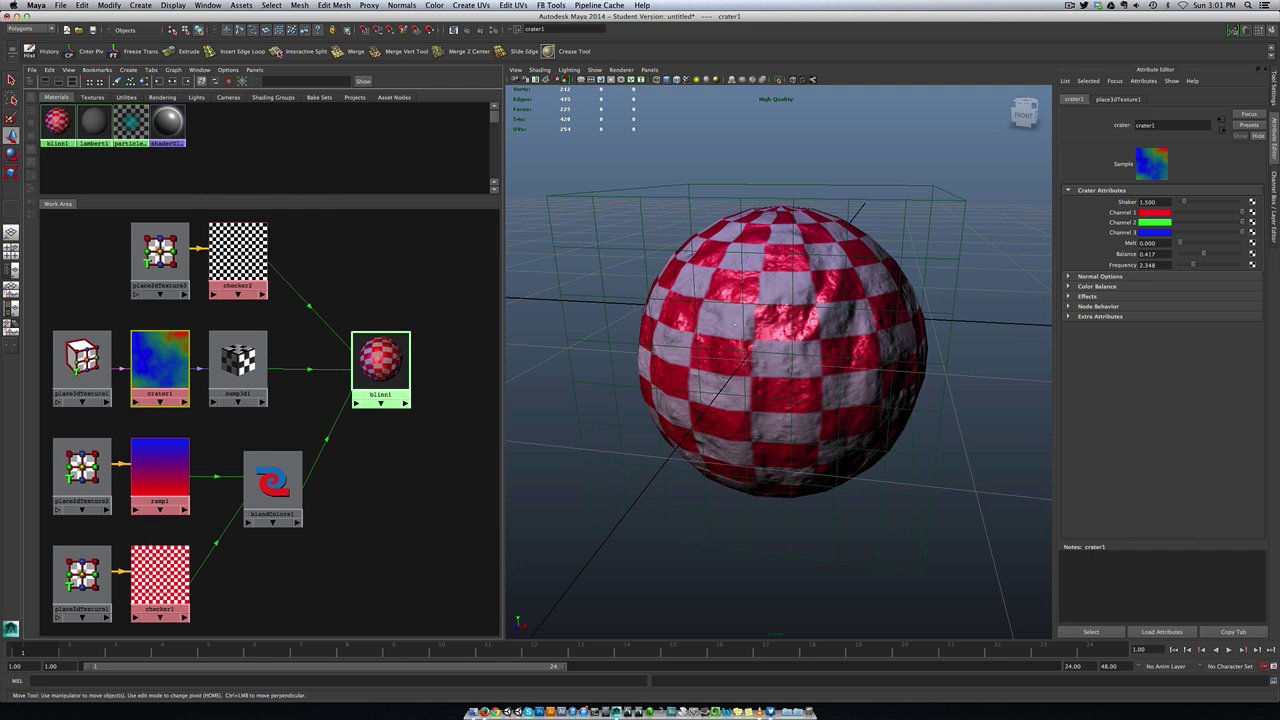
pyautogui.keyDown('alt'); pyautogui.moveTo(755, 349); pyautogui.dragTo(653, 348); pyautogui.keyUp('alt')
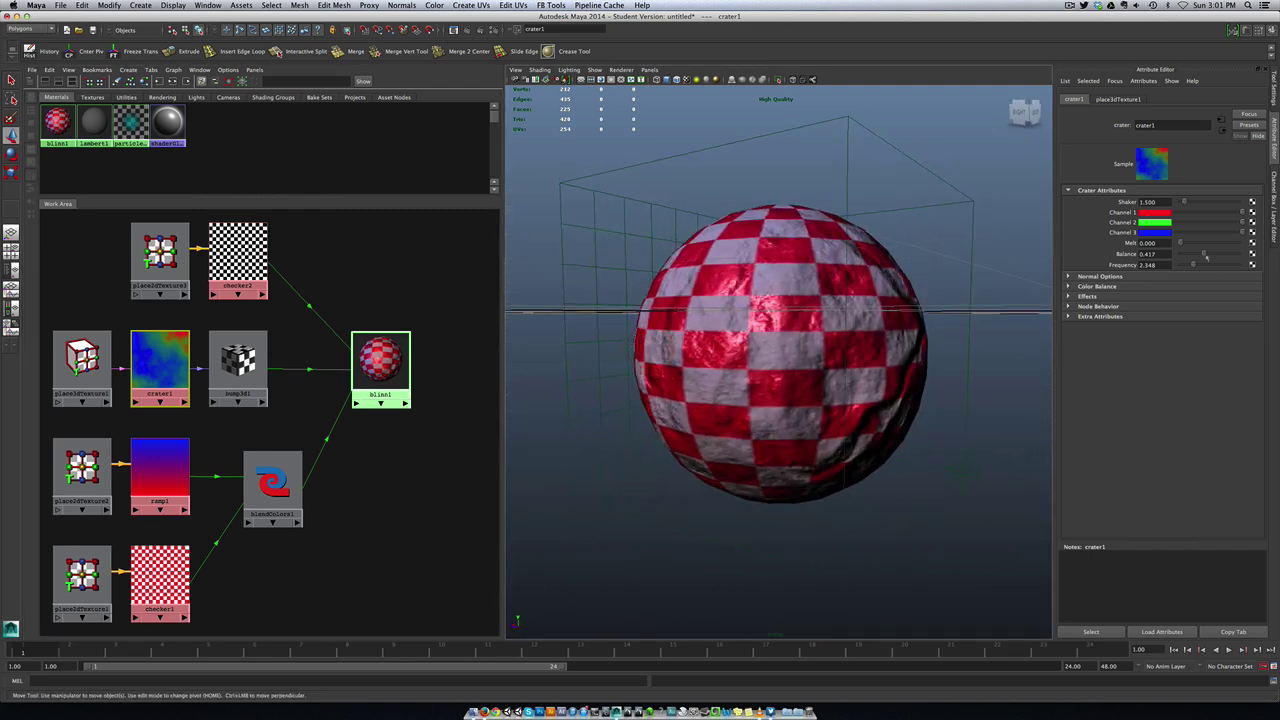
pyautogui.moveTo(1205, 255)
pyautogui.mouseDown()
pyautogui.moveTo(1235, 256)
pyautogui.moveTo(1212, 266)
pyautogui.mouseUp()
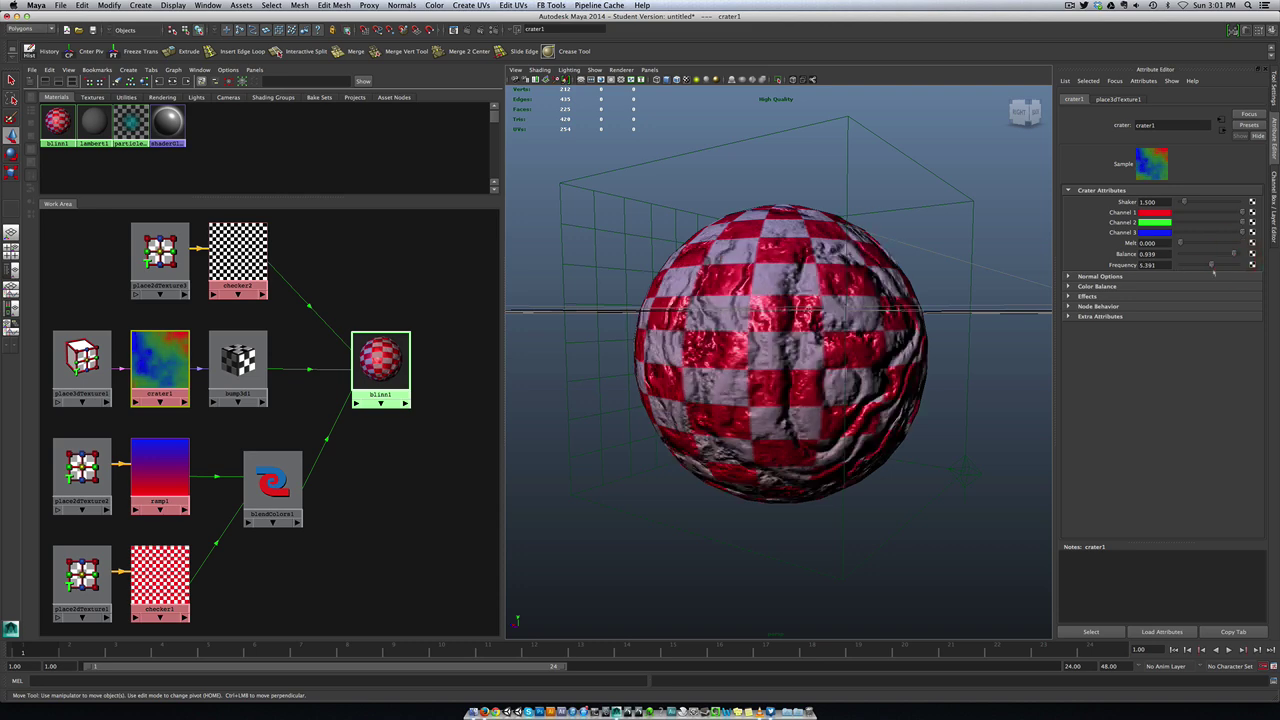
pyautogui.keyDown('alt'); pyautogui.moveTo(862, 308); pyautogui.dragTo(746, 356); pyautogui.keyUp('alt')
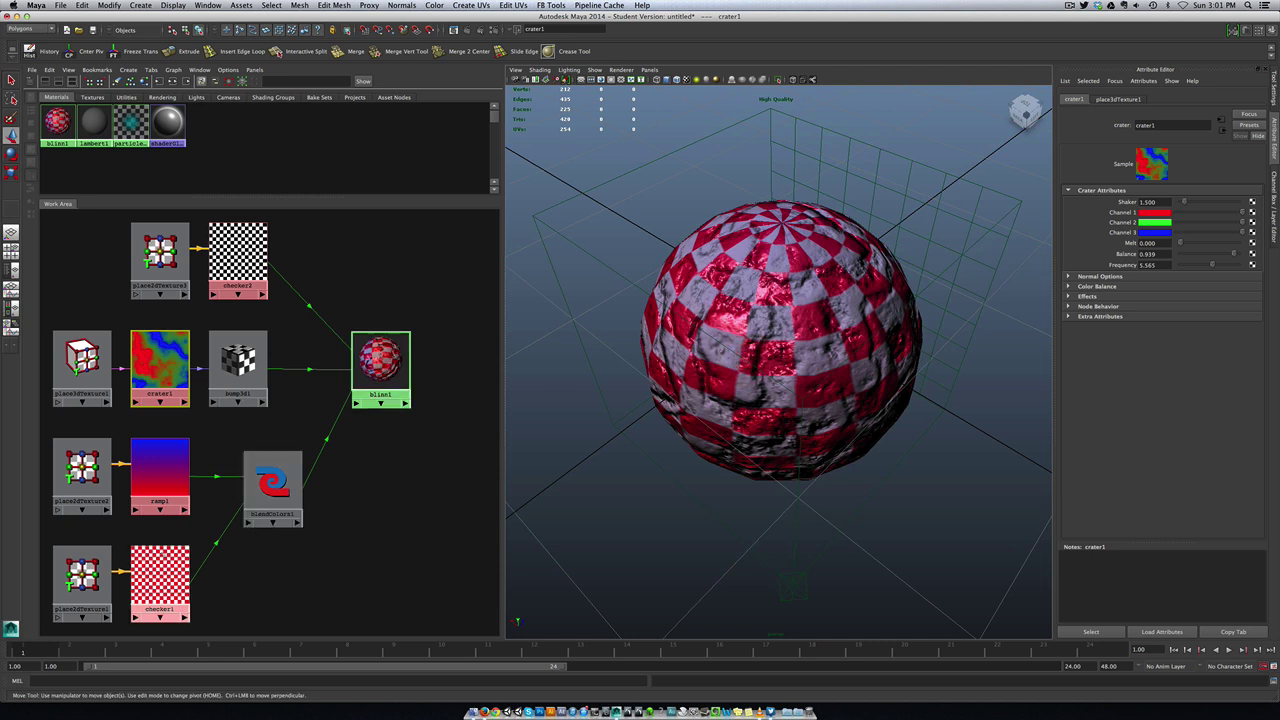
# Delete the connection between checker2 and blinn1's specular color, and check the sphere's highlights
pyautogui.click(335, 298)
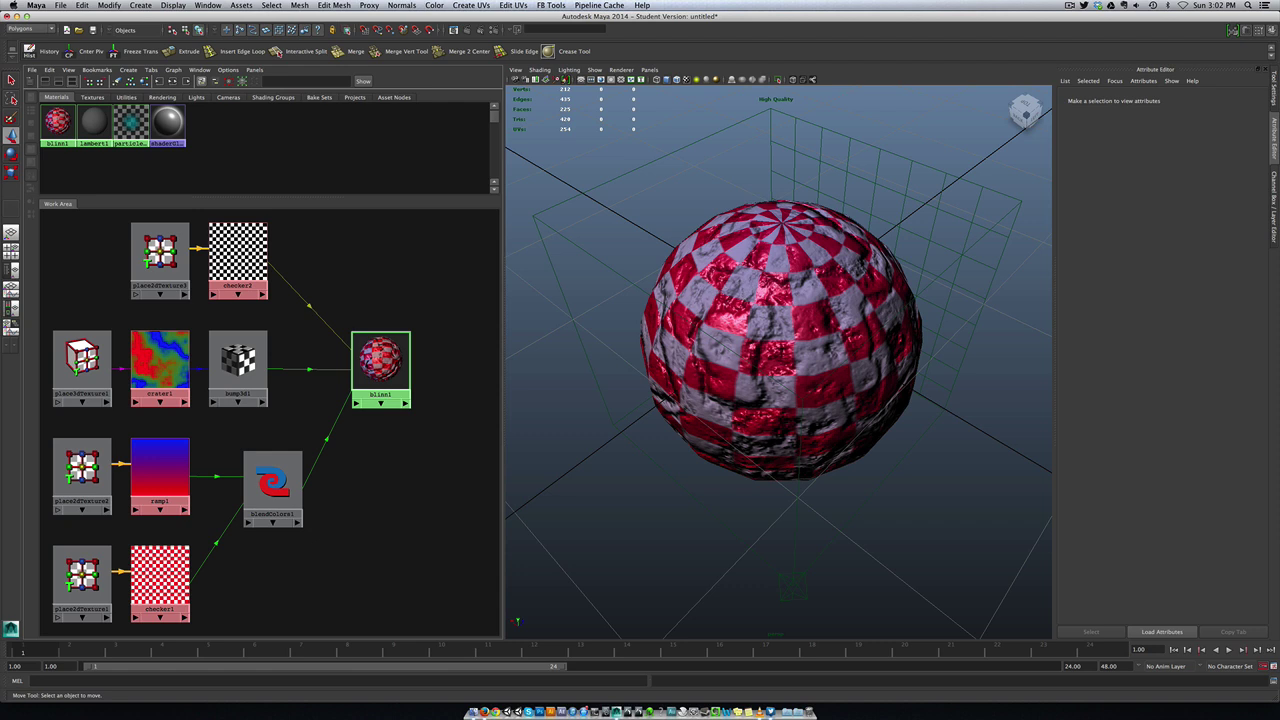
pyautogui.click(322, 290)
pyautogui.press('Delete')
pyautogui.keyDown('alt'); pyautogui.moveTo(840, 400); pyautogui.dragTo(702, 320); pyautogui.keyUp('alt')
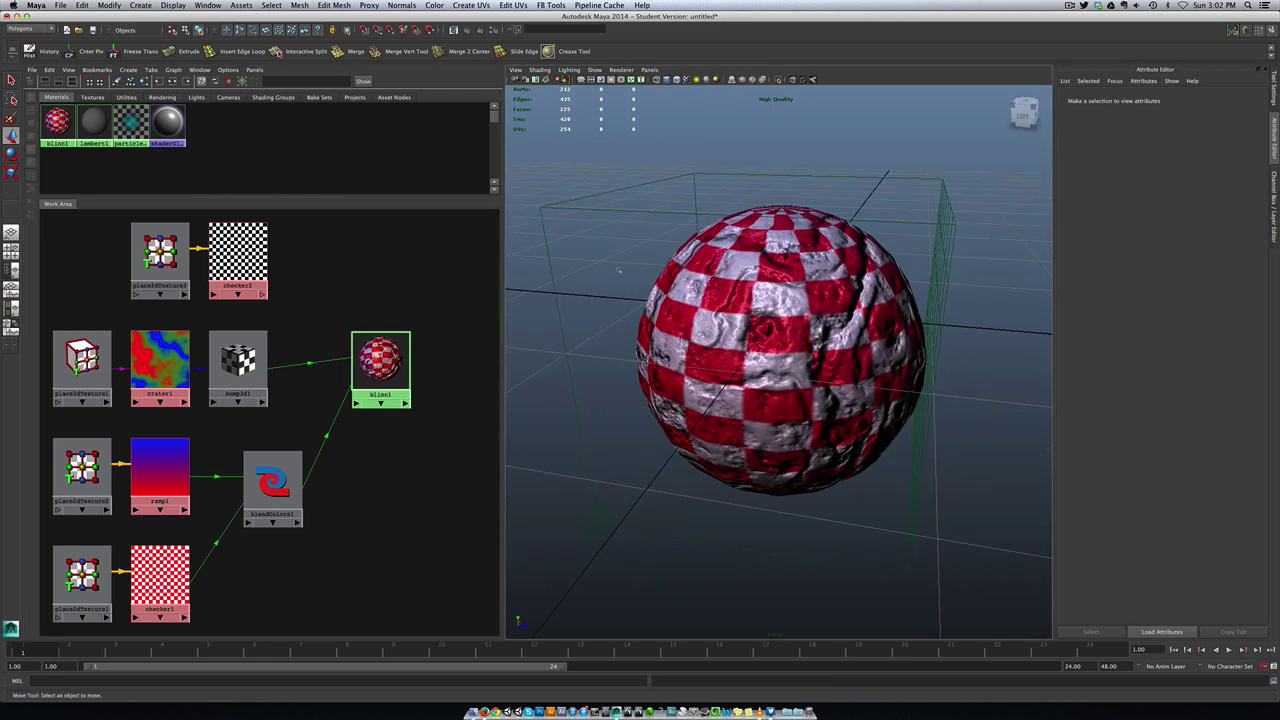
# Delete the sphere together with its 3D placement box, and clear the Hypershade graph
pyautogui.moveTo(745, 319); pyautogui.dragTo(857, 432)
pyautogui.press('Delete')
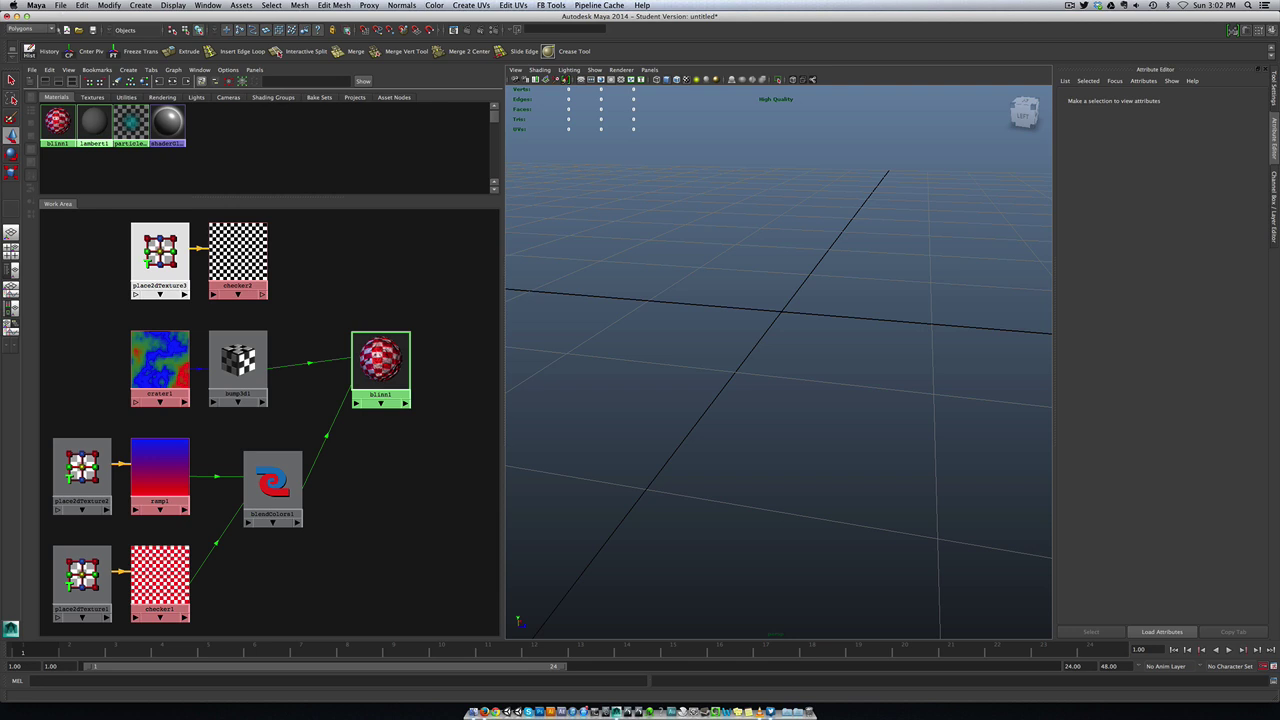
pyautogui.click(117, 81)
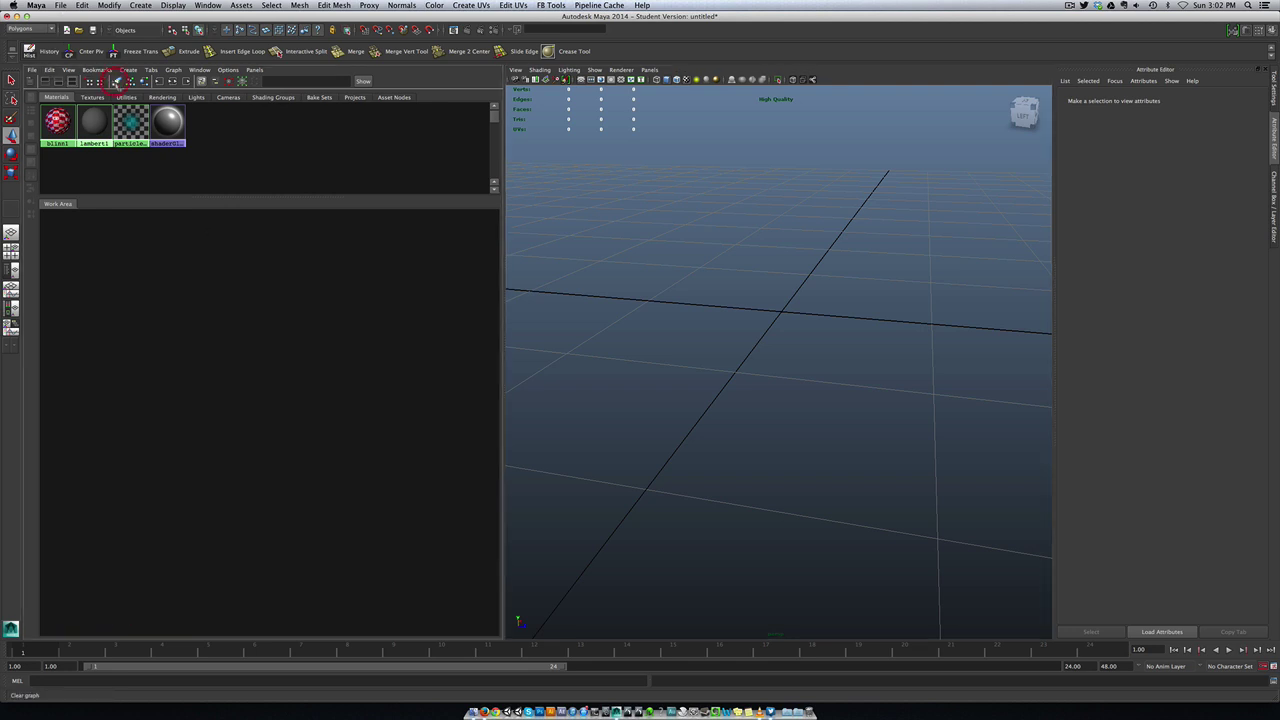
# Create a polygon plane at the origin, hide the viewport grid and clear the selection
pyautogui.keyDown('shift'); pyautogui.rightClick(763, 379); pyautogui.keyUp('shift')
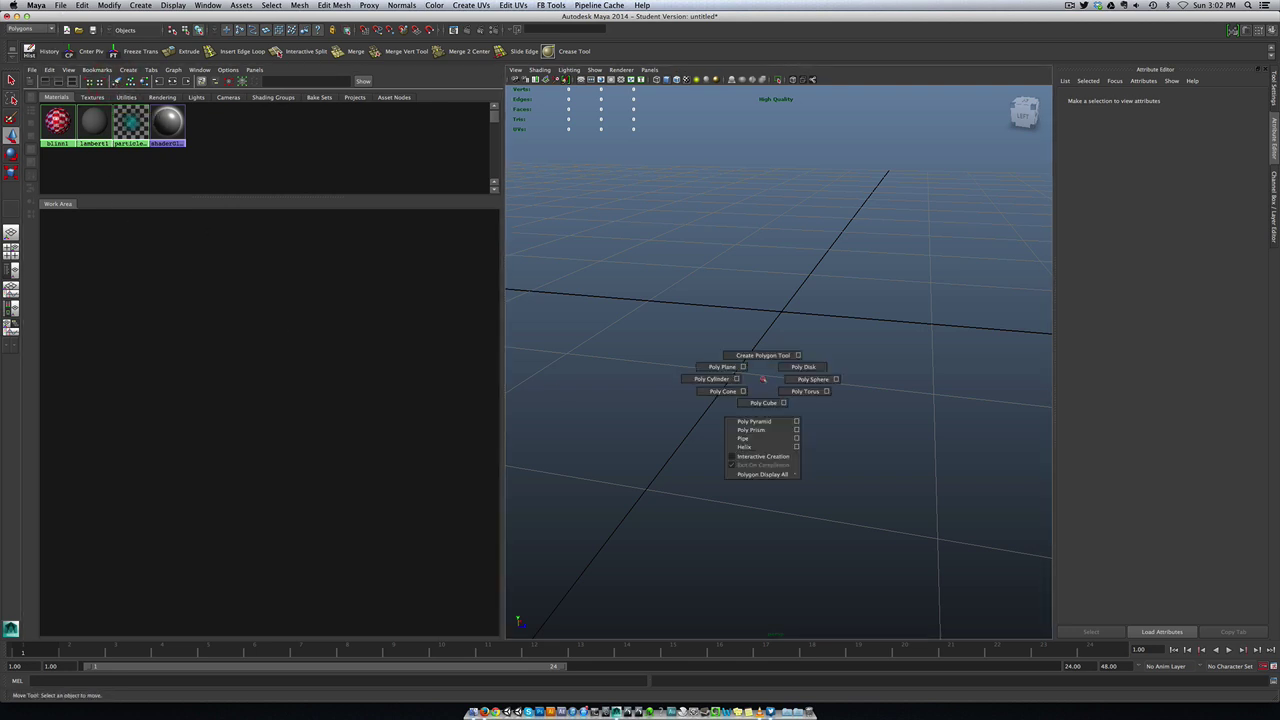
pyautogui.keyDown('shift'); pyautogui.moveTo(808, 379); pyautogui.dragTo(720, 366, button='right'); pyautogui.keyUp('shift')
pyautogui.scroll(-5, 720, 366)
pyautogui.keyDown('alt'); pyautogui.moveTo(723, 377); pyautogui.dragTo(757, 394); pyautogui.keyUp('alt')
pyautogui.scroll(2, 726, 380)
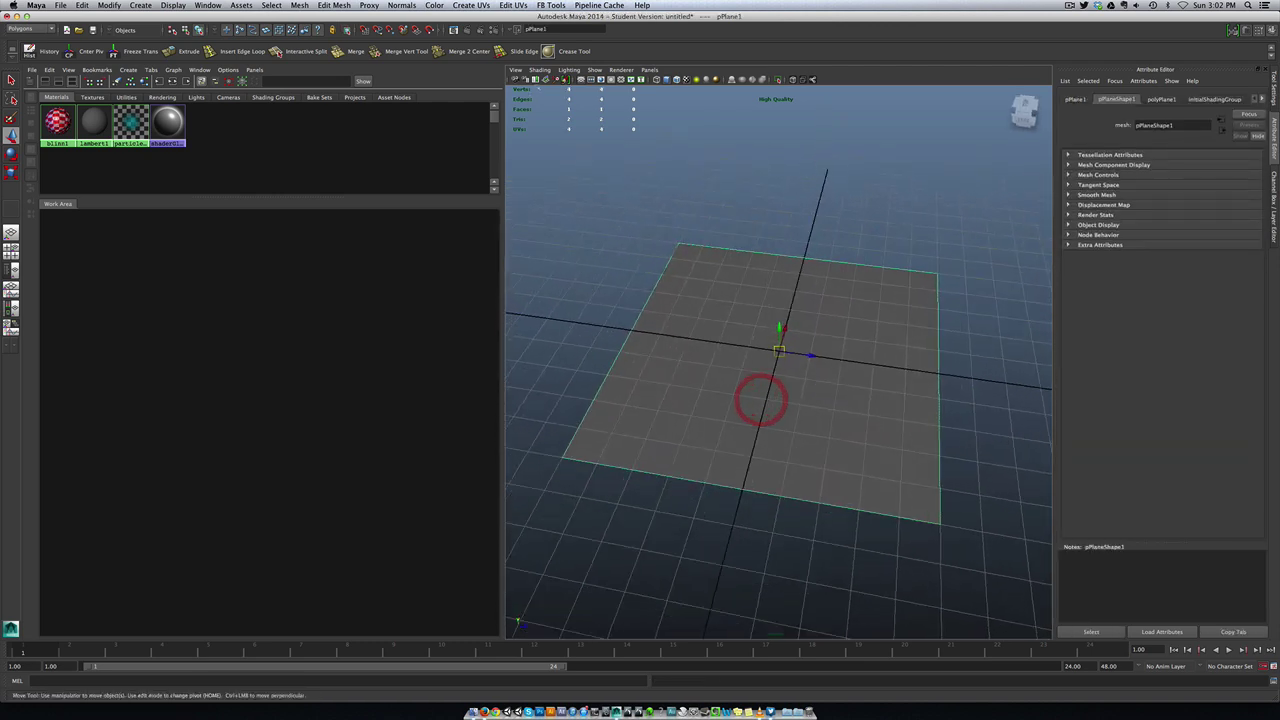
pyautogui.click(581, 82)
pyautogui.click(268, 305)
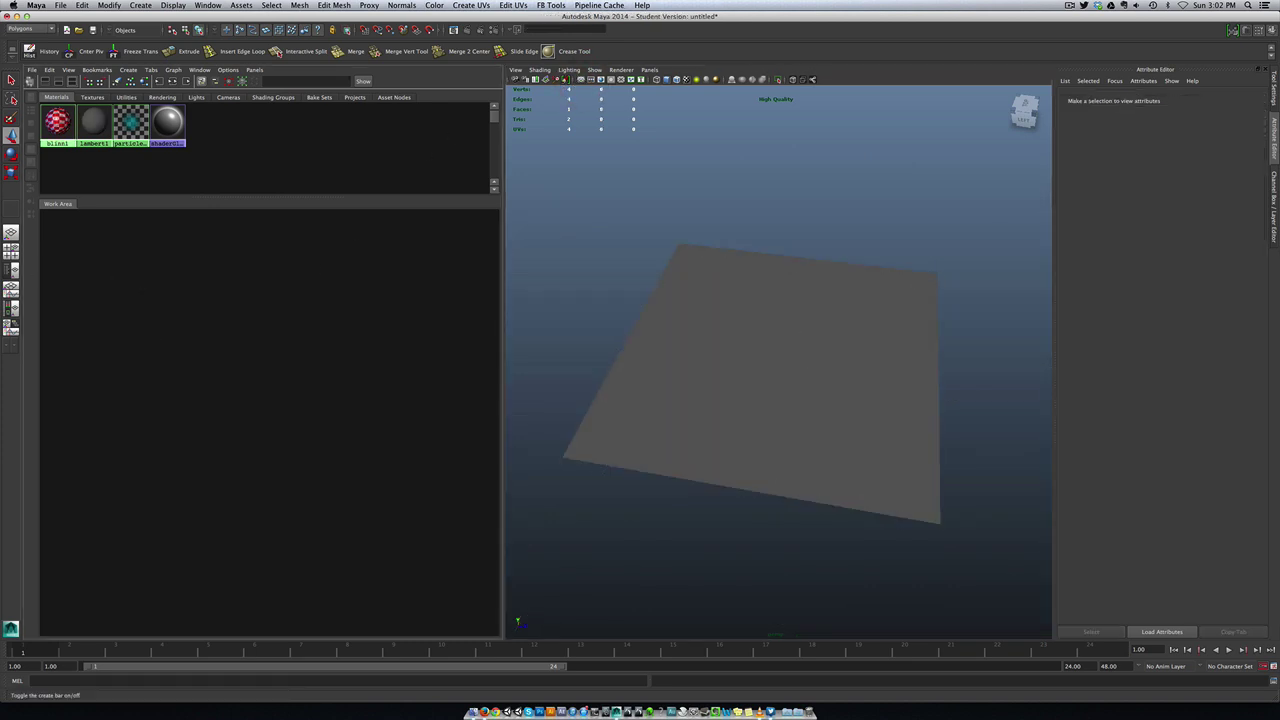
# Show the Hypershade's create bar and add a File node from the 2D textures
pyautogui.click(30, 81)
pyautogui.click(55, 163)
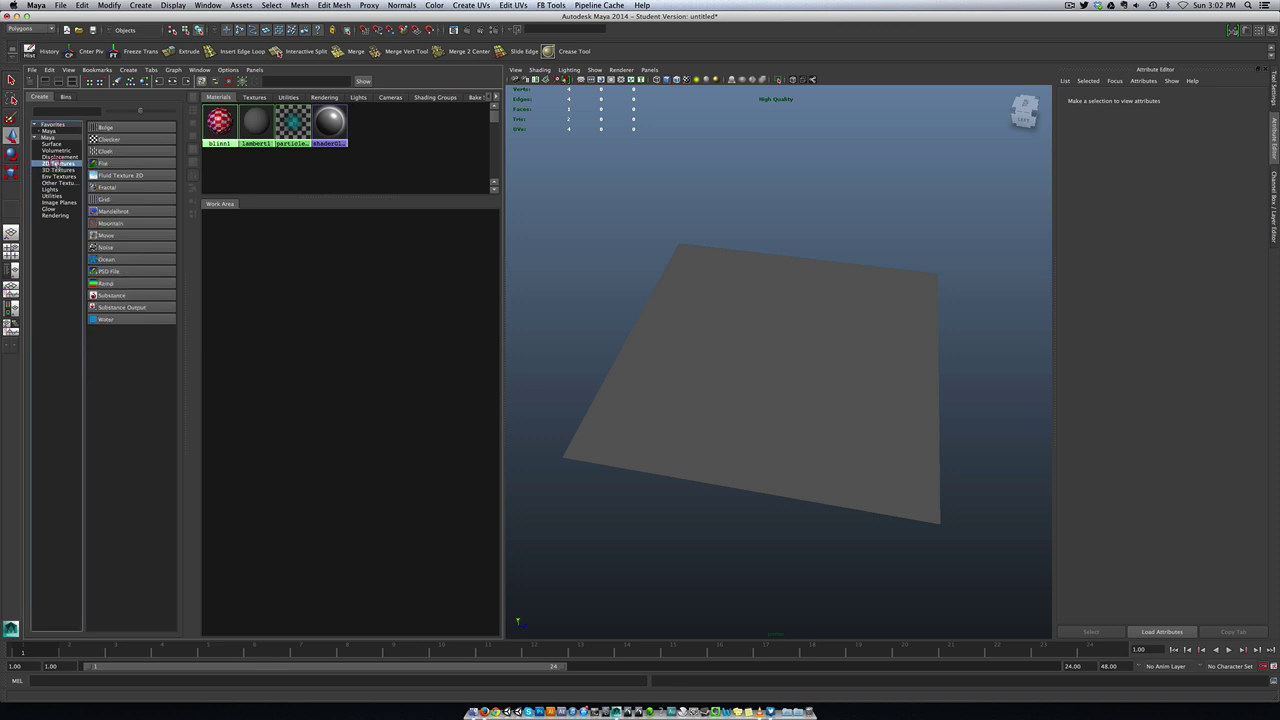
pyautogui.click(104, 164)
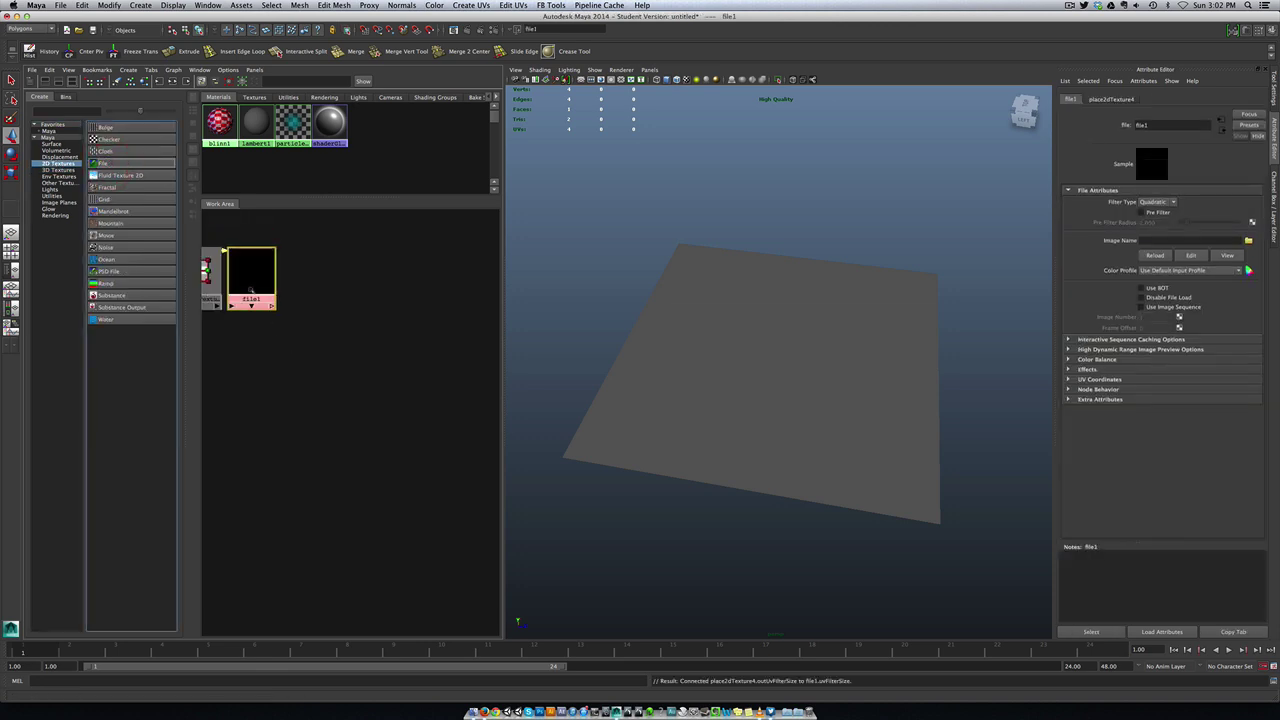
# Add two more File texture nodes to the Hypershade work area and clear the selection
pyautogui.keyDown('alt'); pyautogui.moveTo(280, 376); pyautogui.dragTo(355, 382, button='middle'); pyautogui.keyUp('alt')
pyautogui.click(104, 164)
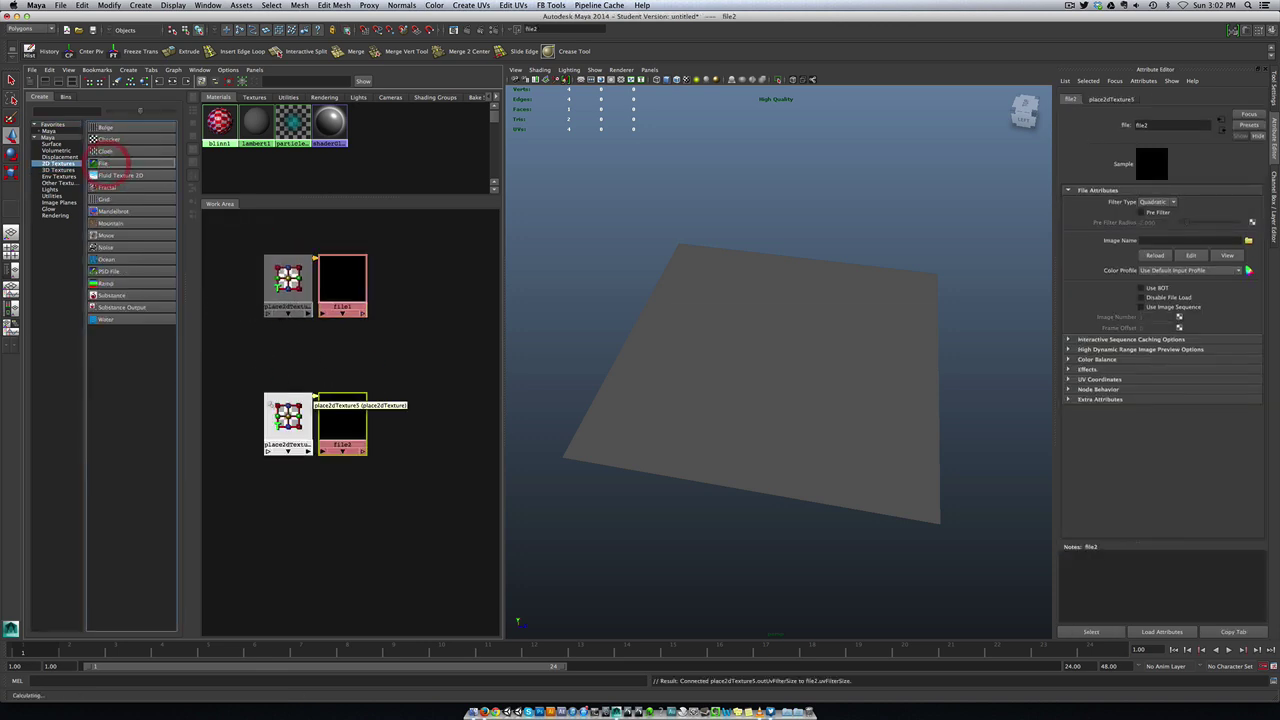
pyautogui.click(120, 163)
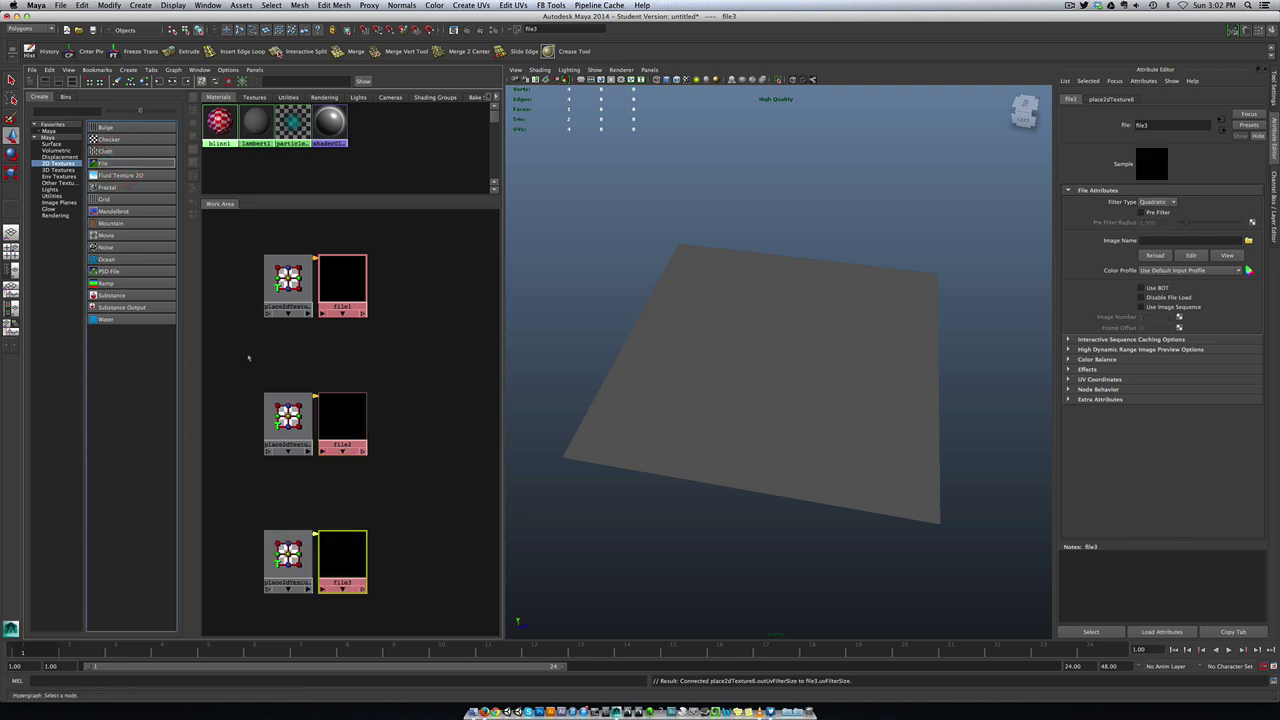
pyautogui.keyDown('alt'); pyautogui.moveTo(417, 434); pyautogui.dragTo(400, 411, button='middle'); pyautogui.keyUp('alt')
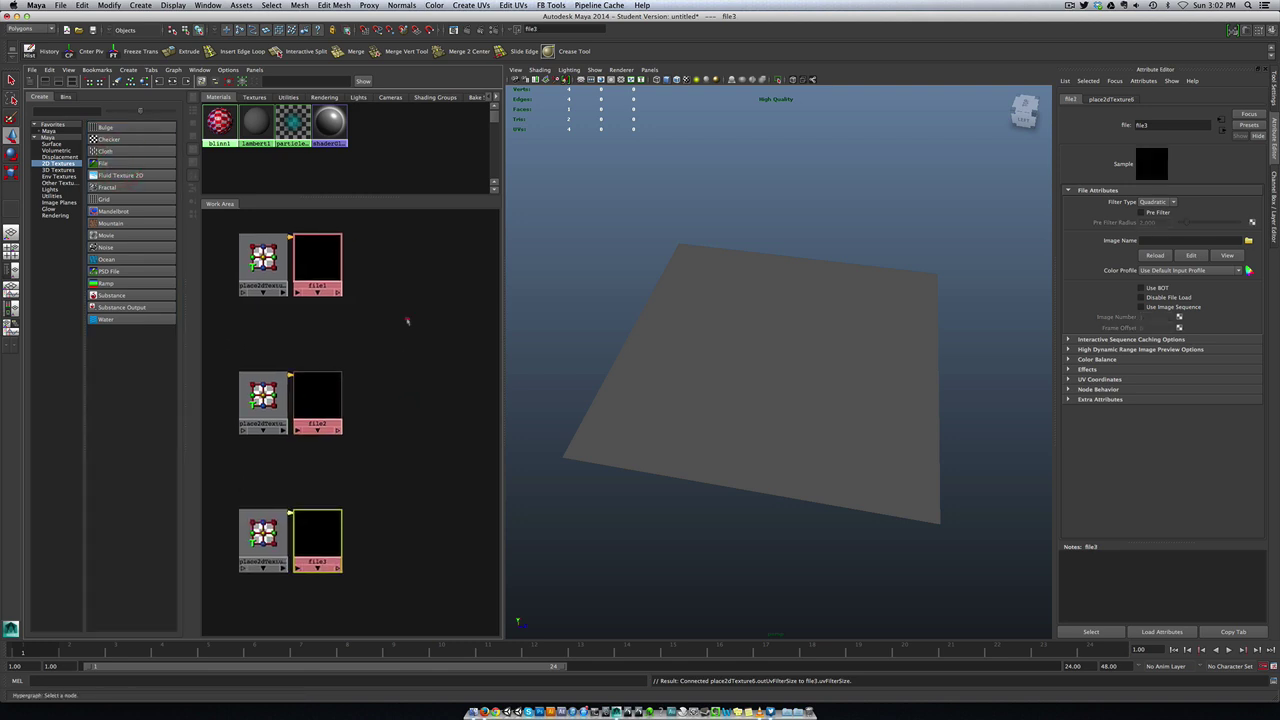
pyautogui.click(405, 320)
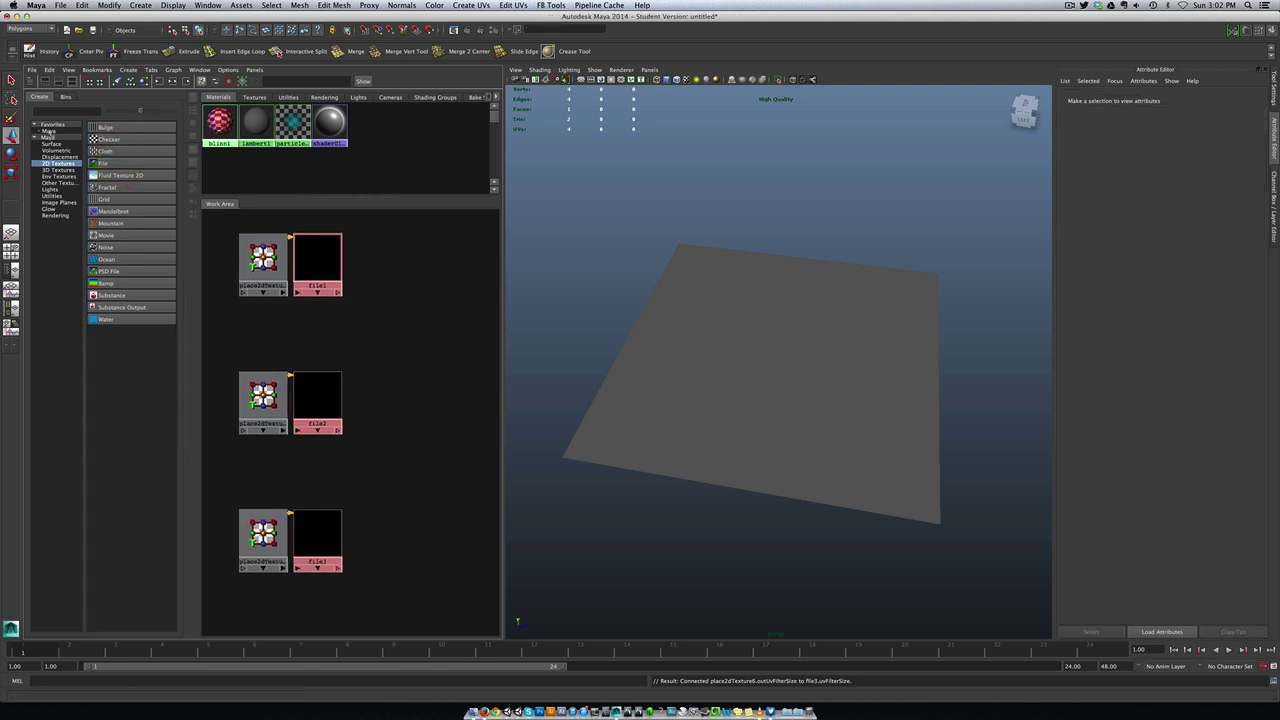
# Create a new Blinn material beside the File nodes, assign it to the polygon plane, and check its shading
pyautogui.click(51, 145)
pyautogui.click(104, 139)
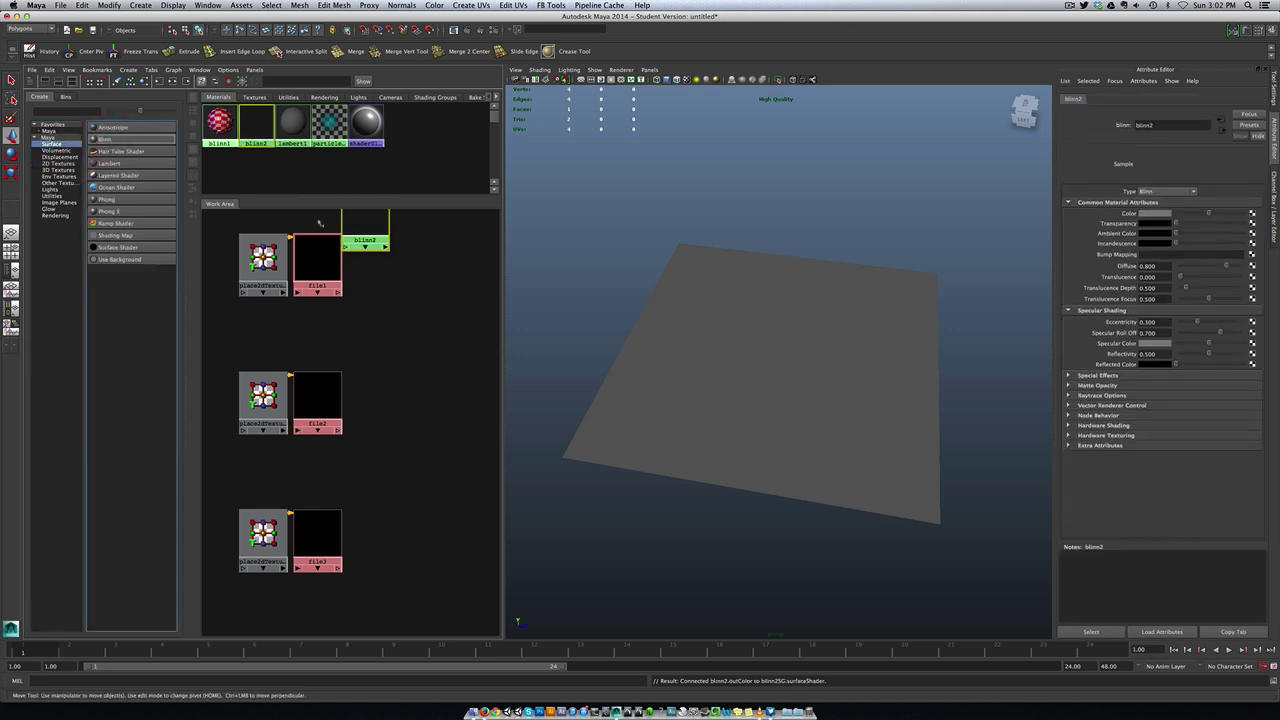
pyautogui.keyDown('alt'); pyautogui.moveTo(414, 309); pyautogui.dragTo(394, 369, button='middle'); pyautogui.keyUp('alt')
pyautogui.moveTo(364, 281); pyautogui.dragTo(421, 398)
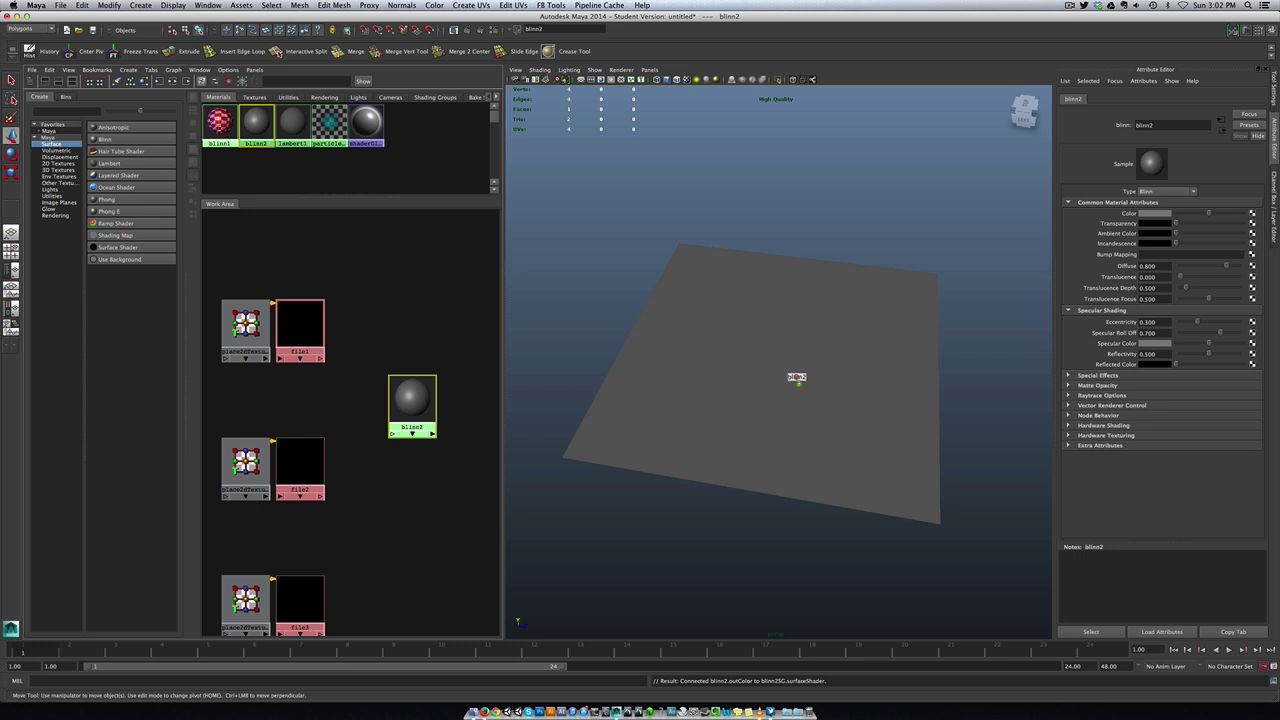
pyautogui.moveTo(797, 377); pyautogui.dragTo(795, 375, button='middle')
pyautogui.keyDown('alt'); pyautogui.moveTo(794, 374); pyautogui.dragTo(735, 407); pyautogui.keyUp('alt')
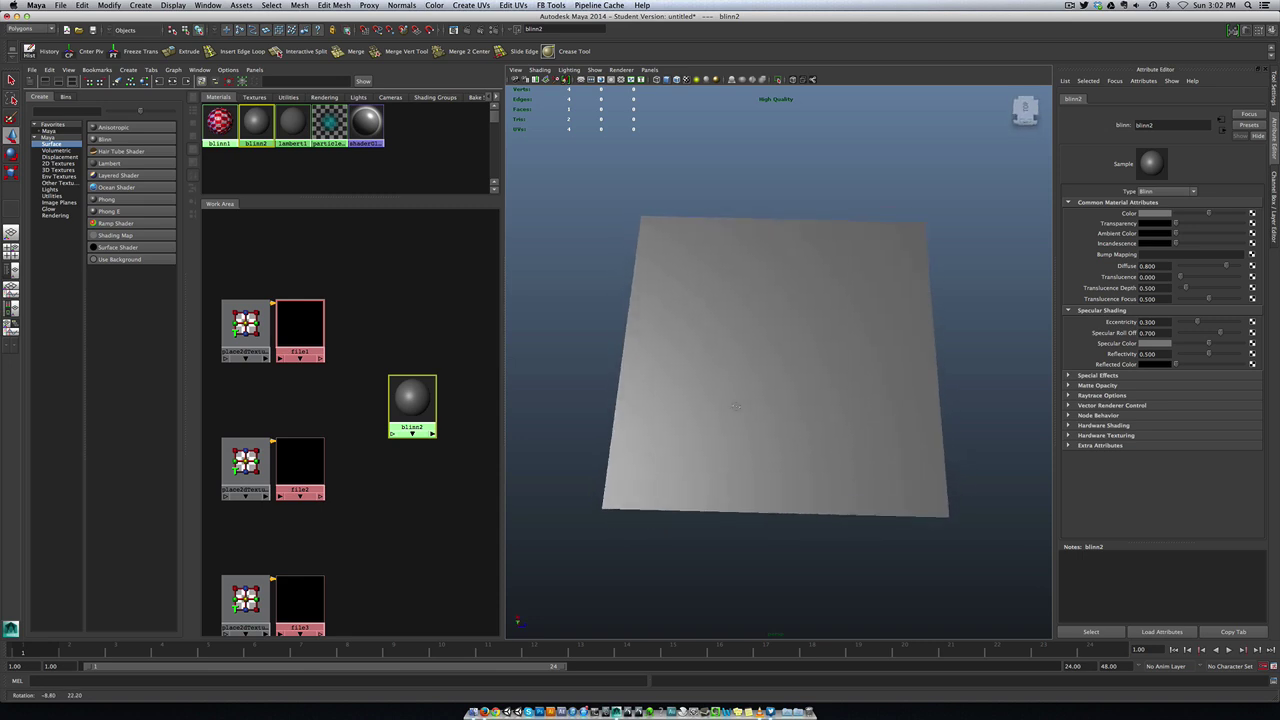
pyautogui.click(623, 391)
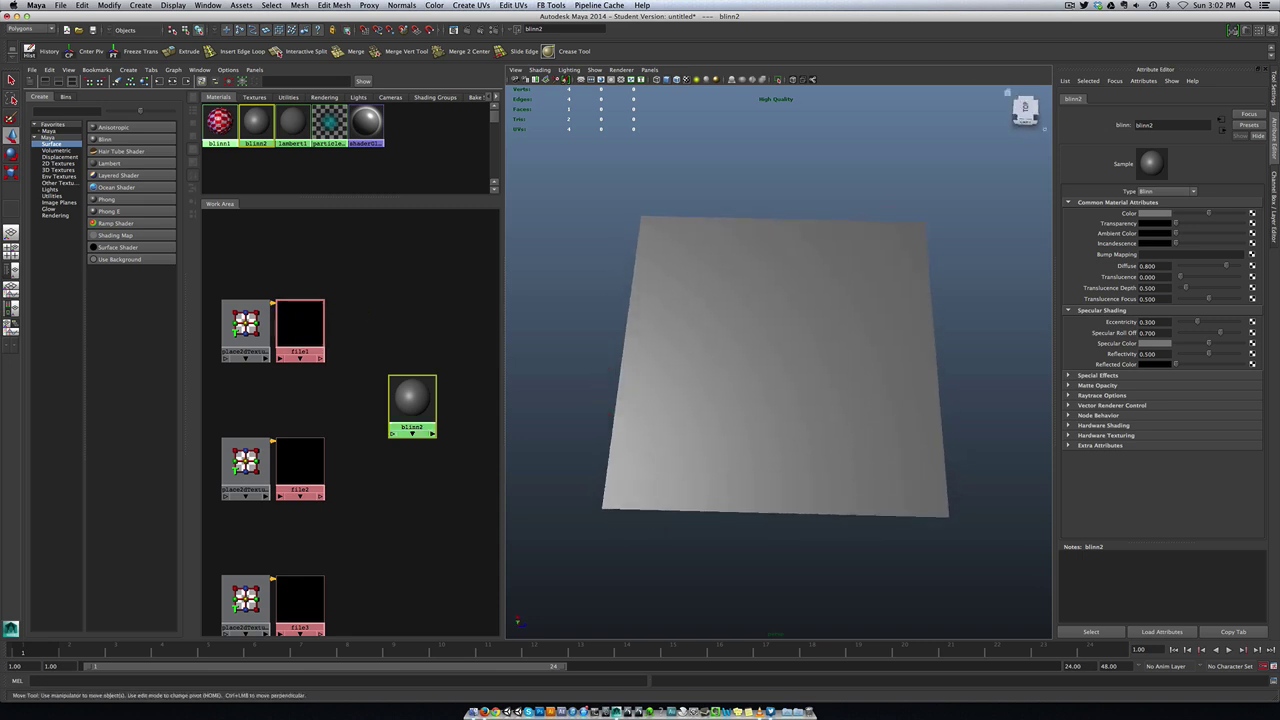
# Reposition the blinn2 node beside file2 in the work area, and check how the highlight moves across the plane
pyautogui.click(1069, 5)
pyautogui.click(1077, 37)
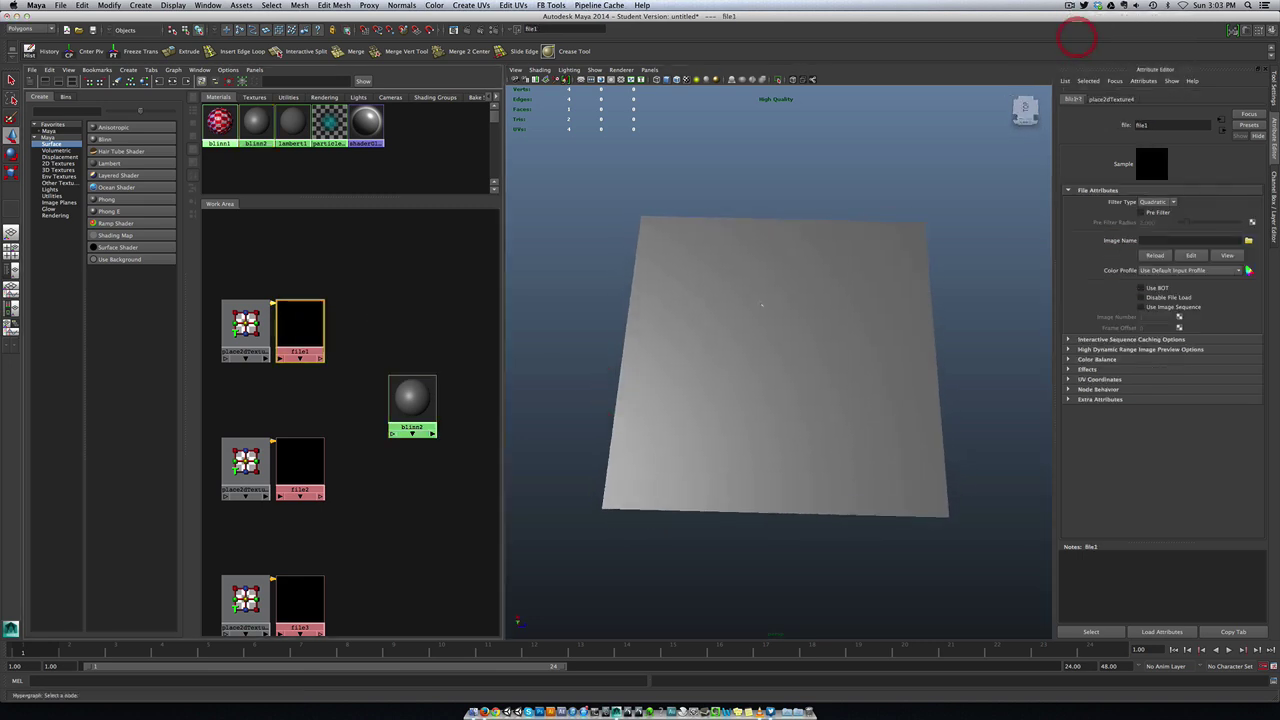
pyautogui.keyDown('alt'); pyautogui.moveTo(736, 352); pyautogui.dragTo(742, 356); pyautogui.keyUp('alt')
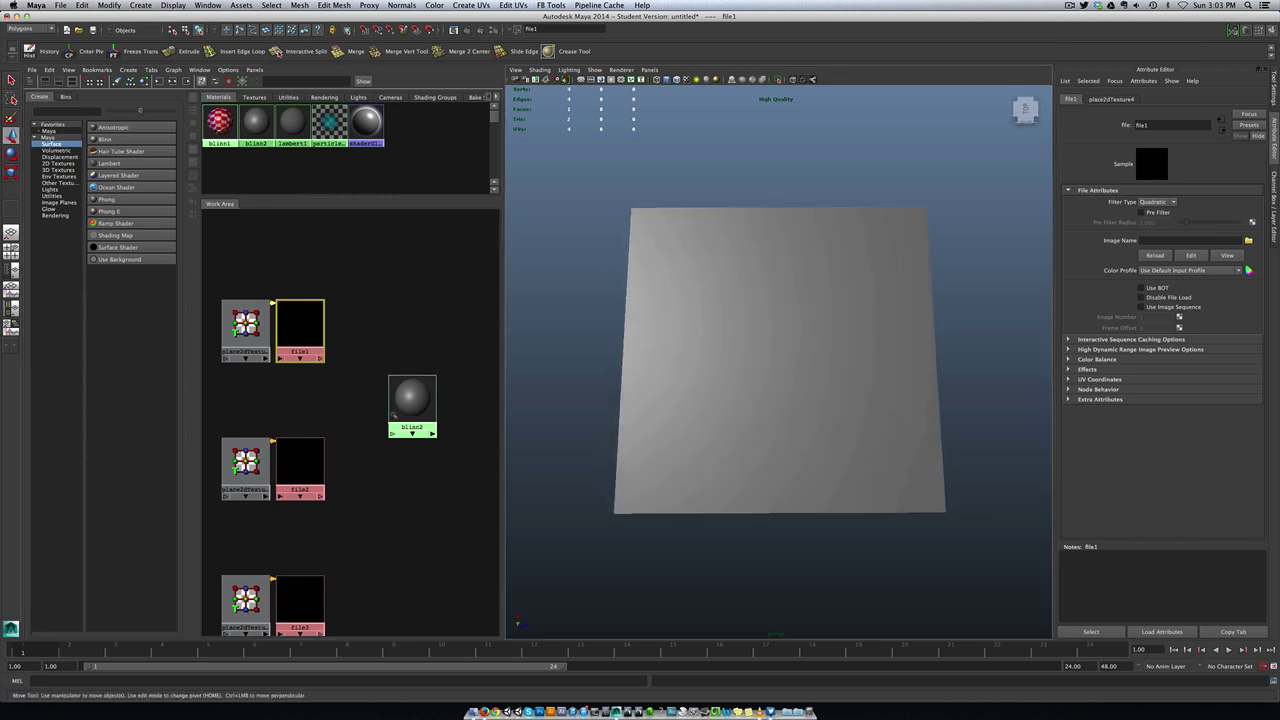
pyautogui.moveTo(411, 413); pyautogui.dragTo(420, 468)
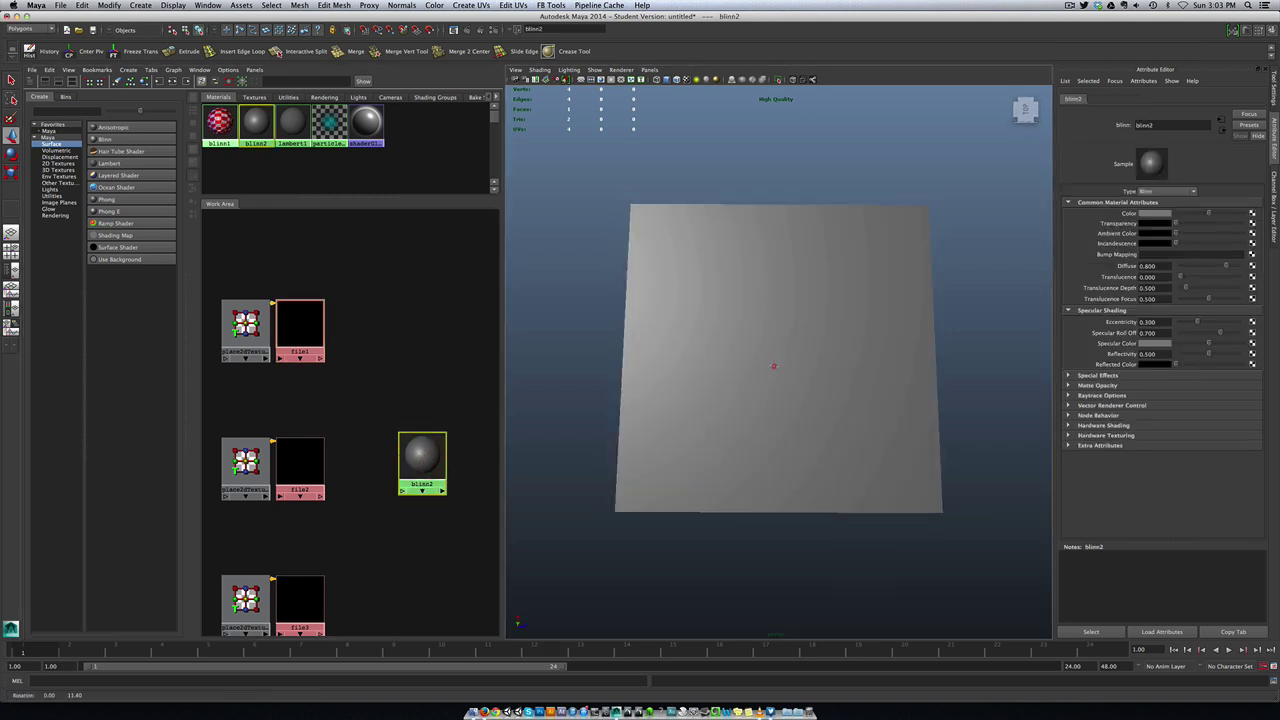
pyautogui.keyDown('alt'); pyautogui.moveTo(771, 363); pyautogui.dragTo(748, 372); pyautogui.keyUp('alt')
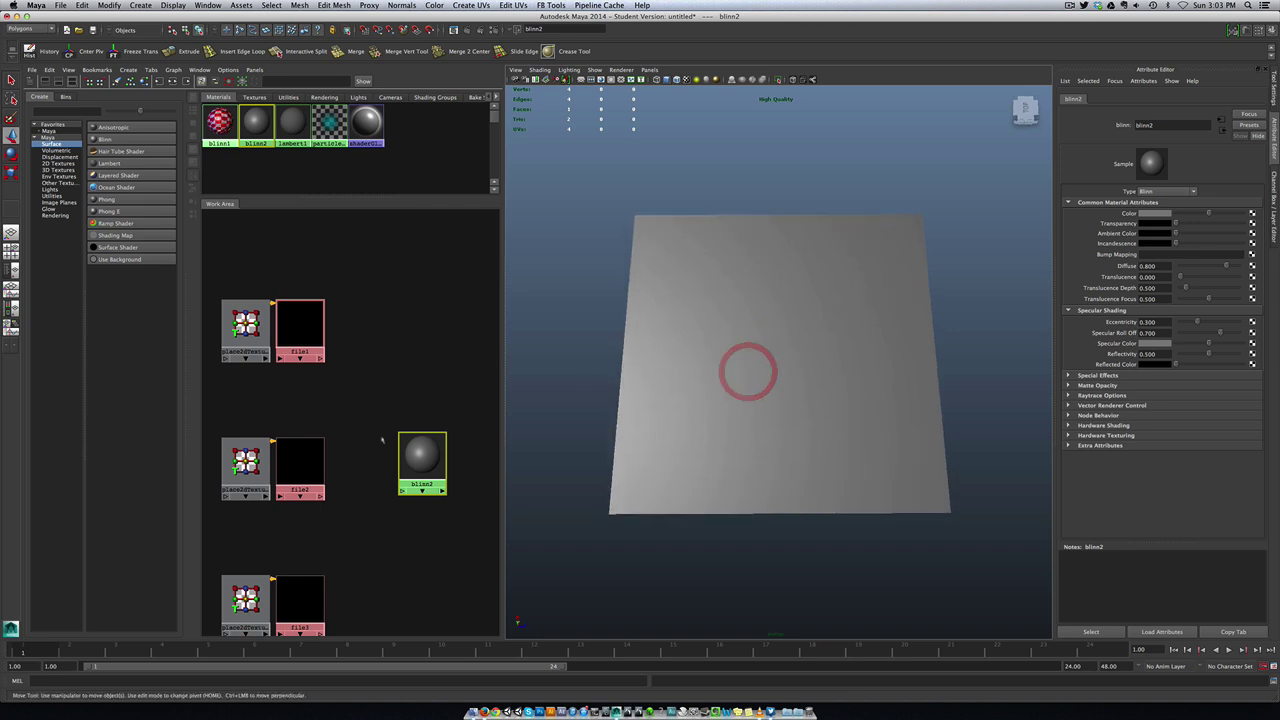
pyautogui.click(368, 500)
pyautogui.keyDown('alt'); pyautogui.moveTo(368, 501); pyautogui.dragTo(371, 457, button='middle'); pyautogui.keyUp('alt')
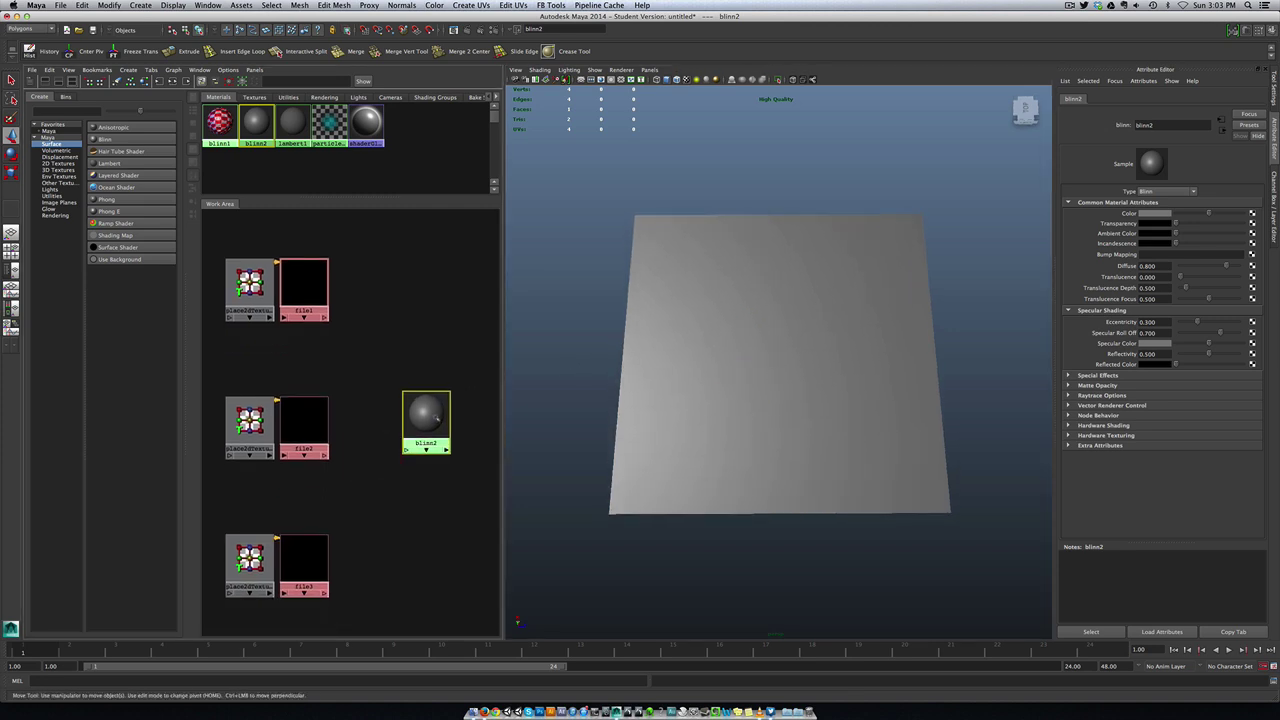
pyautogui.moveTo(437, 418); pyautogui.dragTo(415, 424)
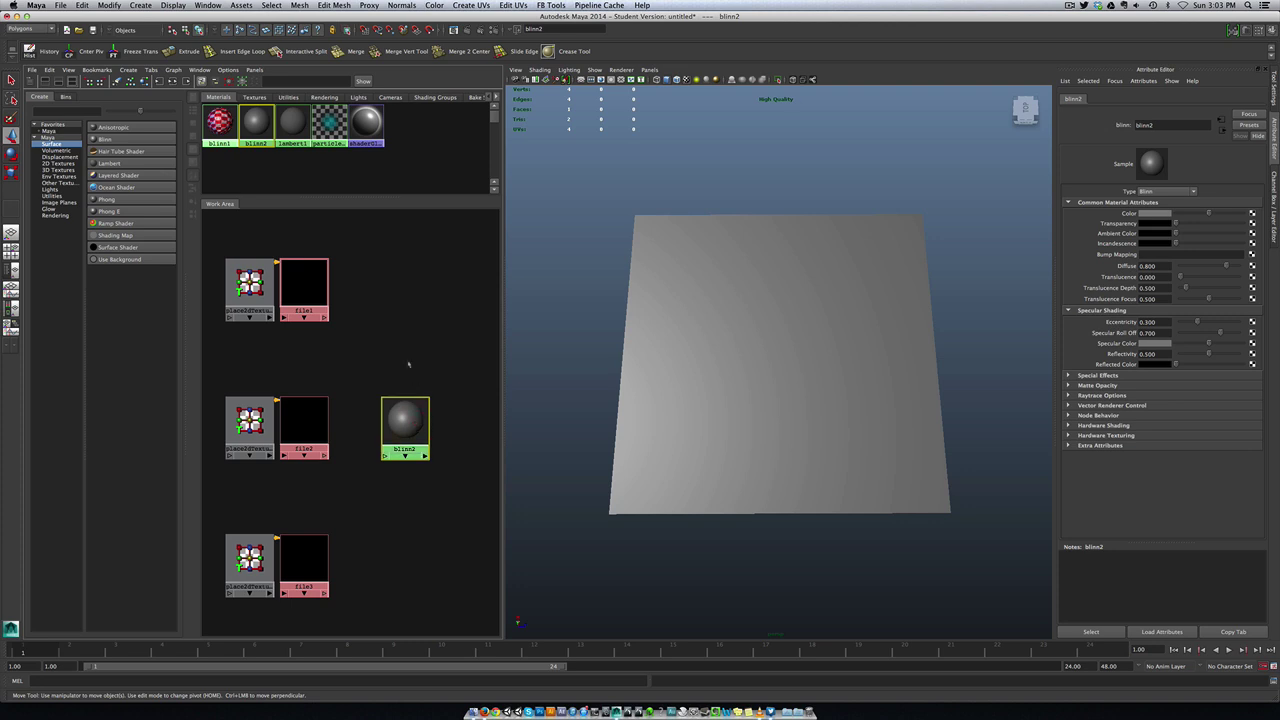
# Space file1 away from its placement node and load the Game Textures image ending in _metal_diffuse.jpg into it
pyautogui.click(309, 293)
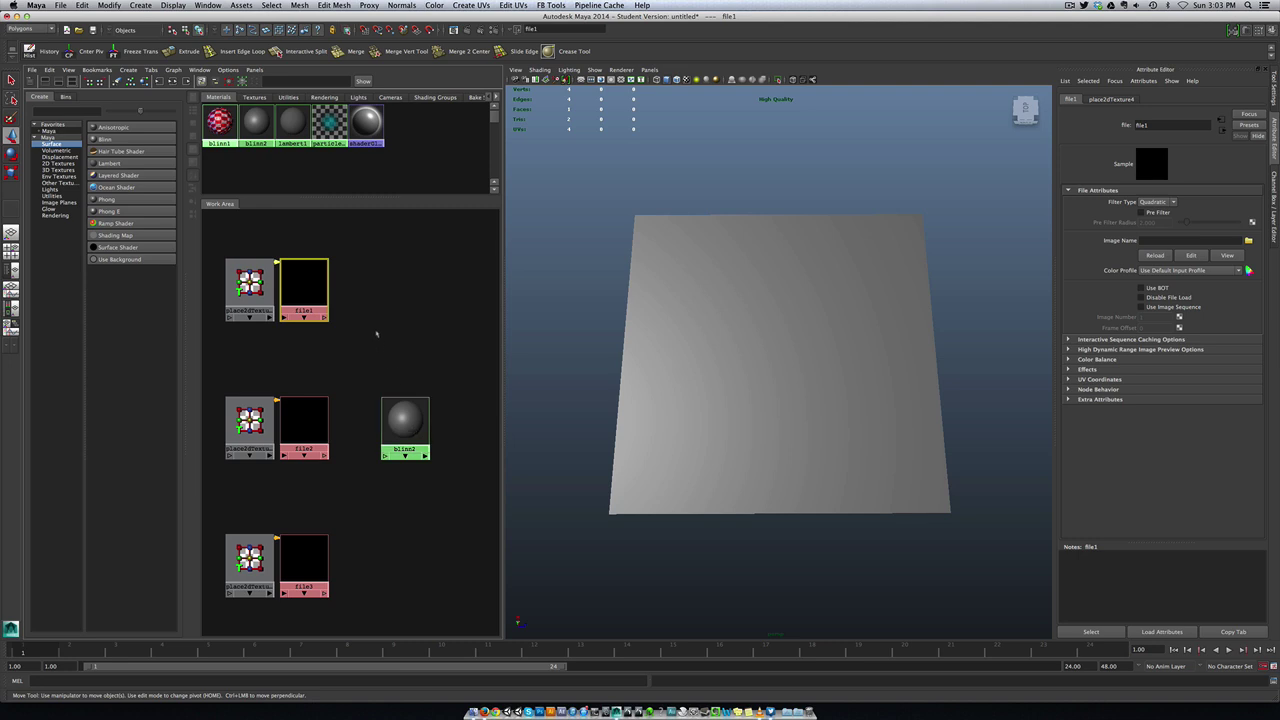
pyautogui.moveTo(329, 303); pyautogui.dragTo(347, 303)
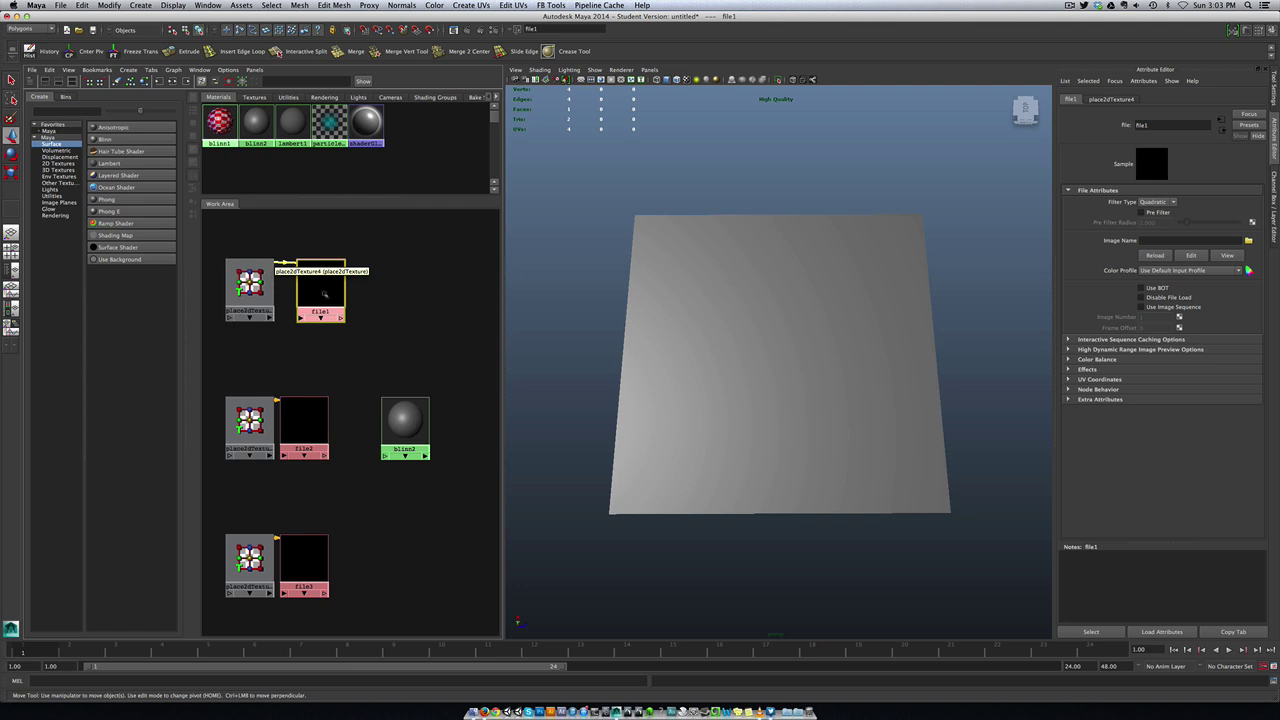
pyautogui.click(324, 294)
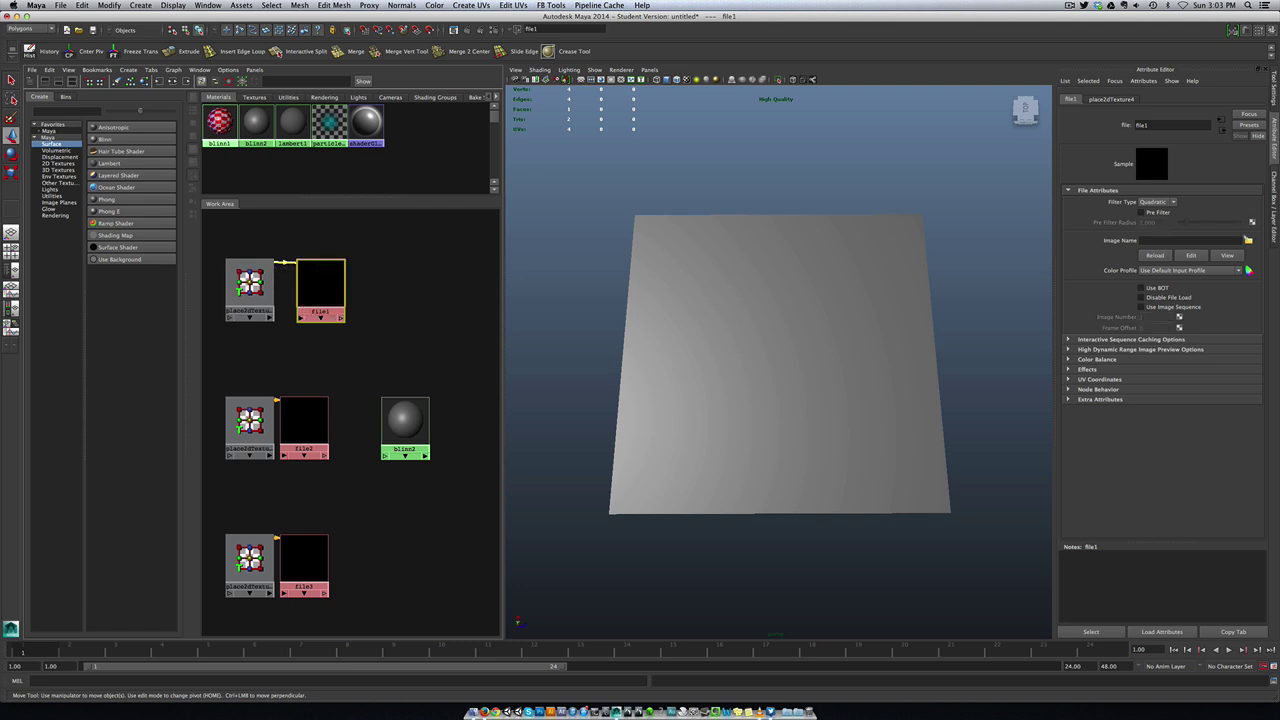
pyautogui.click(1248, 240)
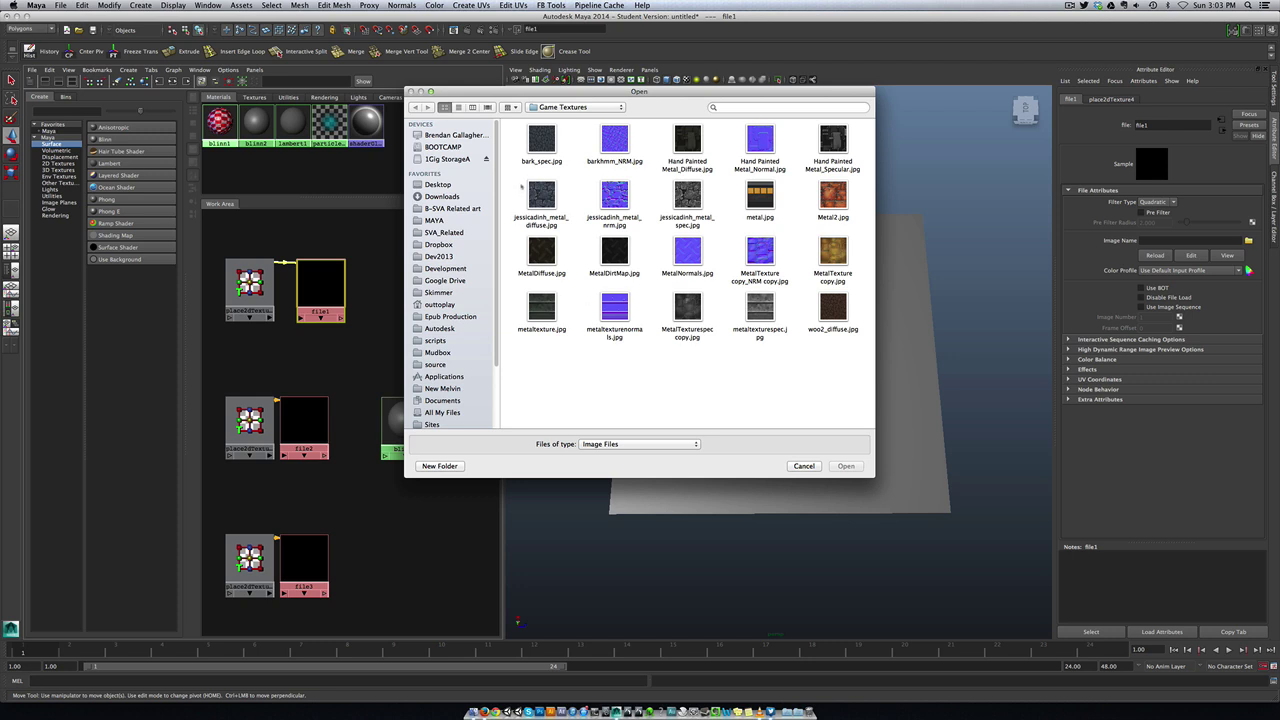
pyautogui.click(541, 197)
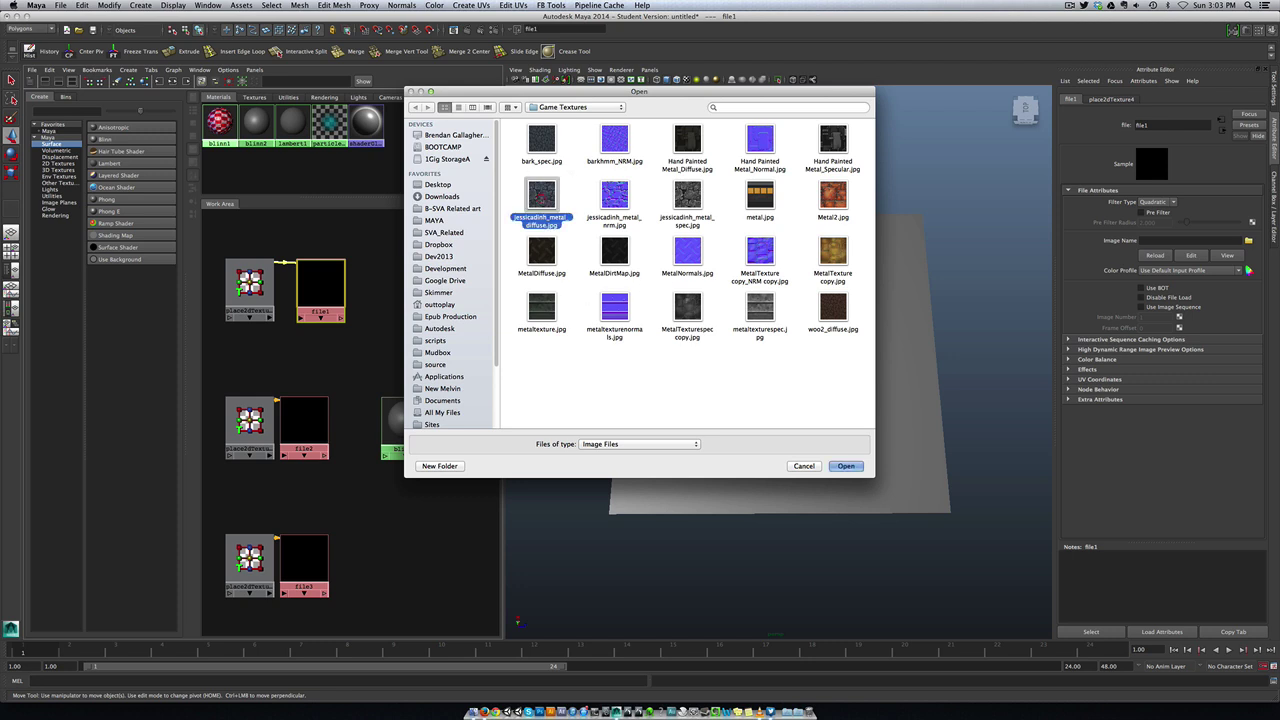
pyautogui.click(846, 466)
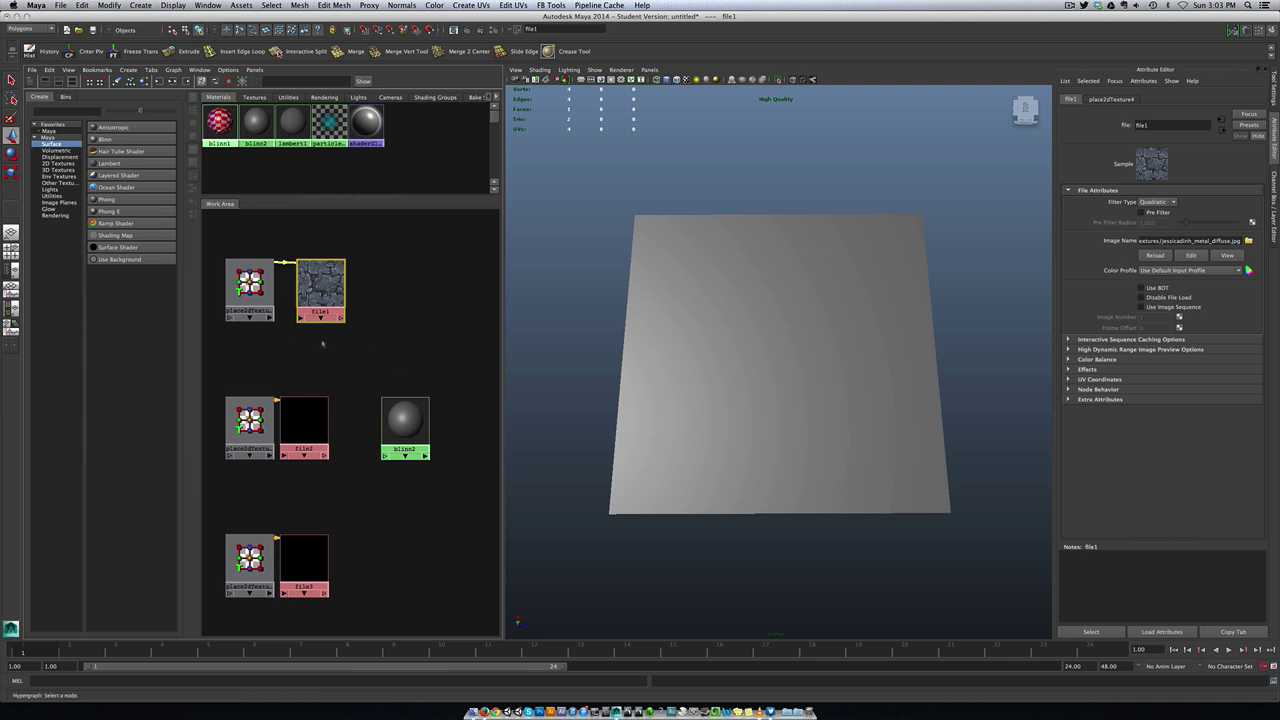
# Connect file1 to blinn2's color and inspect the textured plane from several angles
pyautogui.moveTo(318, 292); pyautogui.dragTo(341, 290)
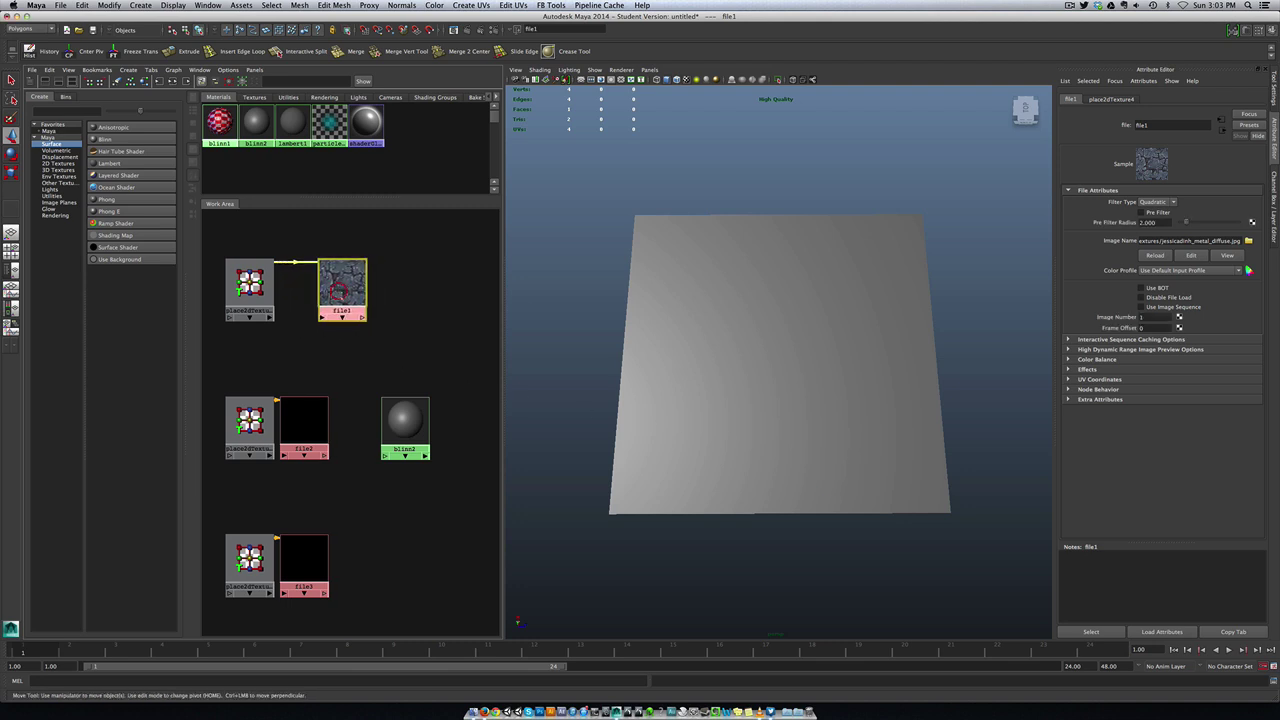
pyautogui.moveTo(341, 292); pyautogui.dragTo(405, 420, button='middle')
pyautogui.click(436, 455)
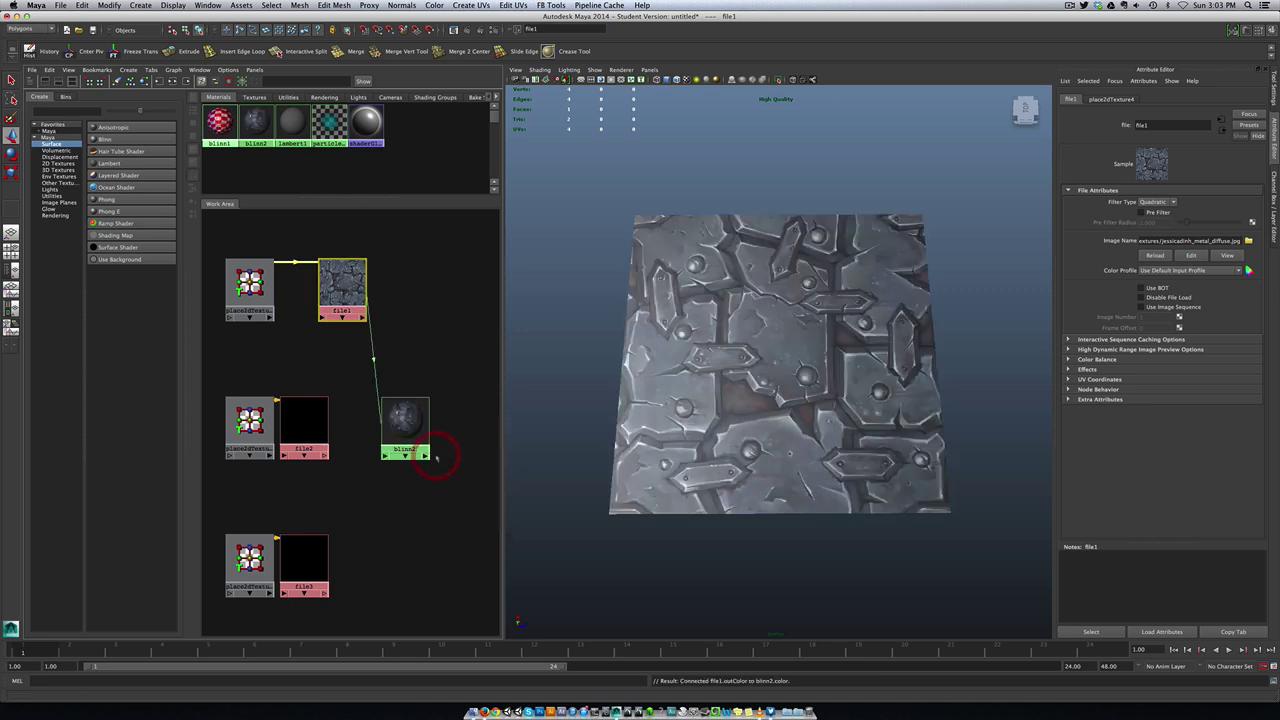
pyautogui.keyDown('alt'); pyautogui.moveTo(760, 356); pyautogui.dragTo(670, 342); pyautogui.keyUp('alt')
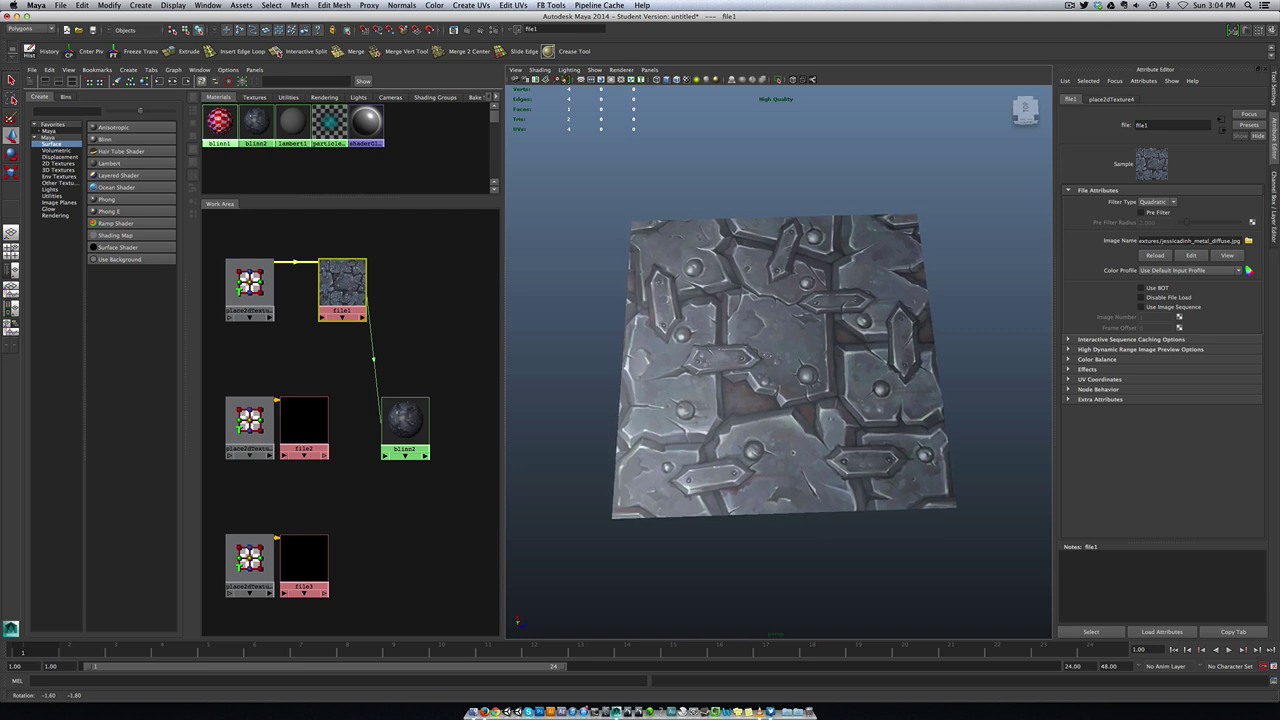
# Space out the blinn2 and file2 nodes, and load the image ending in _metal_spec.jpg into file2
pyautogui.moveTo(405, 420); pyautogui.dragTo(415, 412)
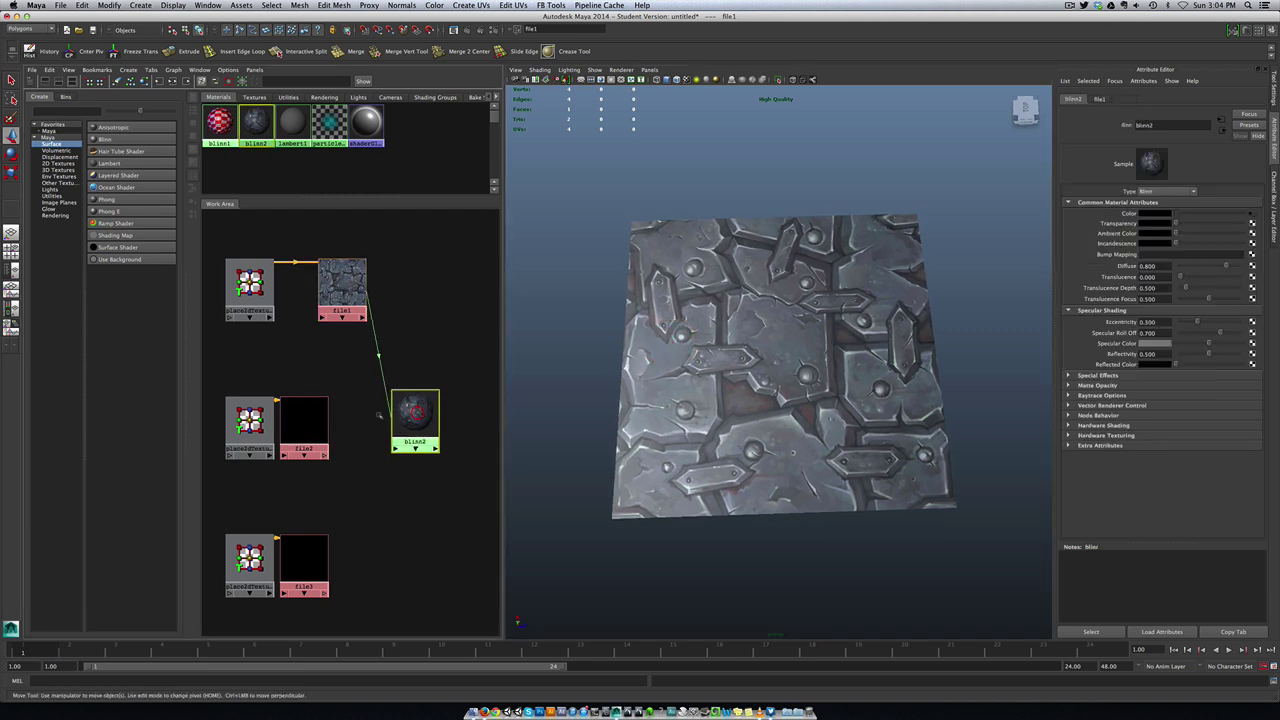
pyautogui.moveTo(309, 418); pyautogui.dragTo(324, 412)
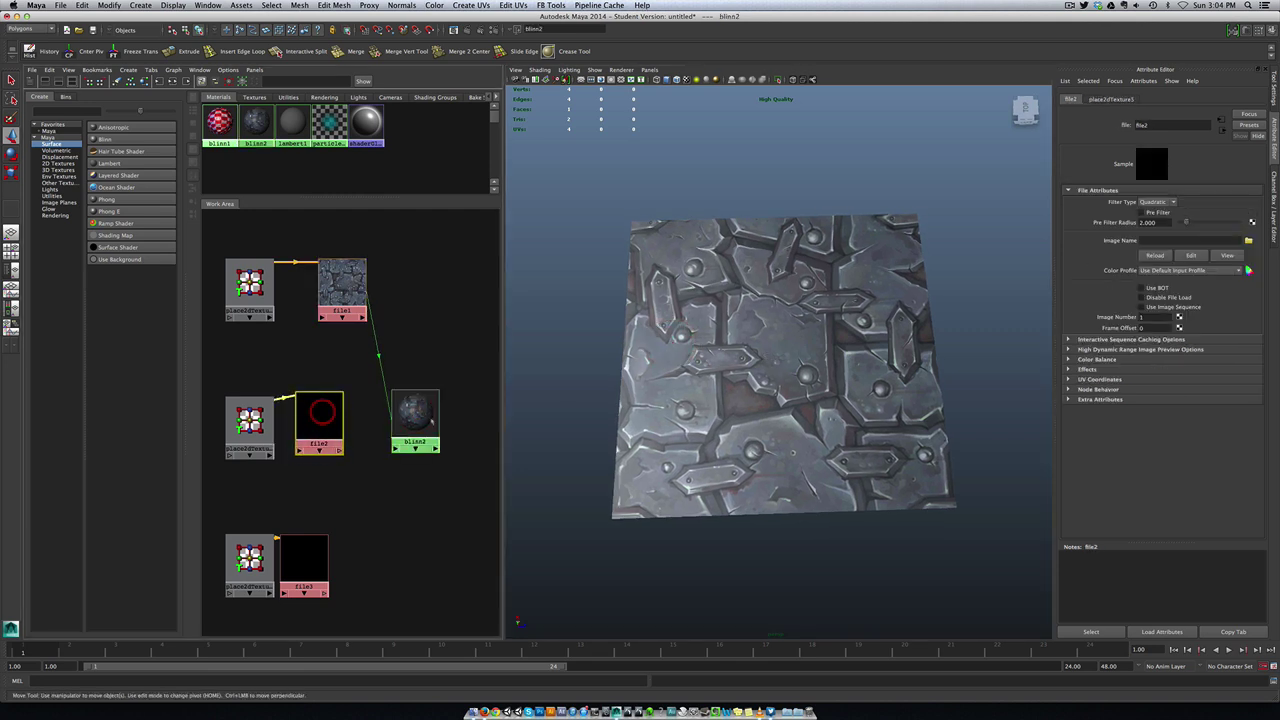
pyautogui.moveTo(689, 350)
pyautogui.keyDown('alt'); pyautogui.mouseDown()
pyautogui.moveTo(689, 369)
pyautogui.moveTo(686, 349)
pyautogui.mouseUp(); pyautogui.keyUp('alt')
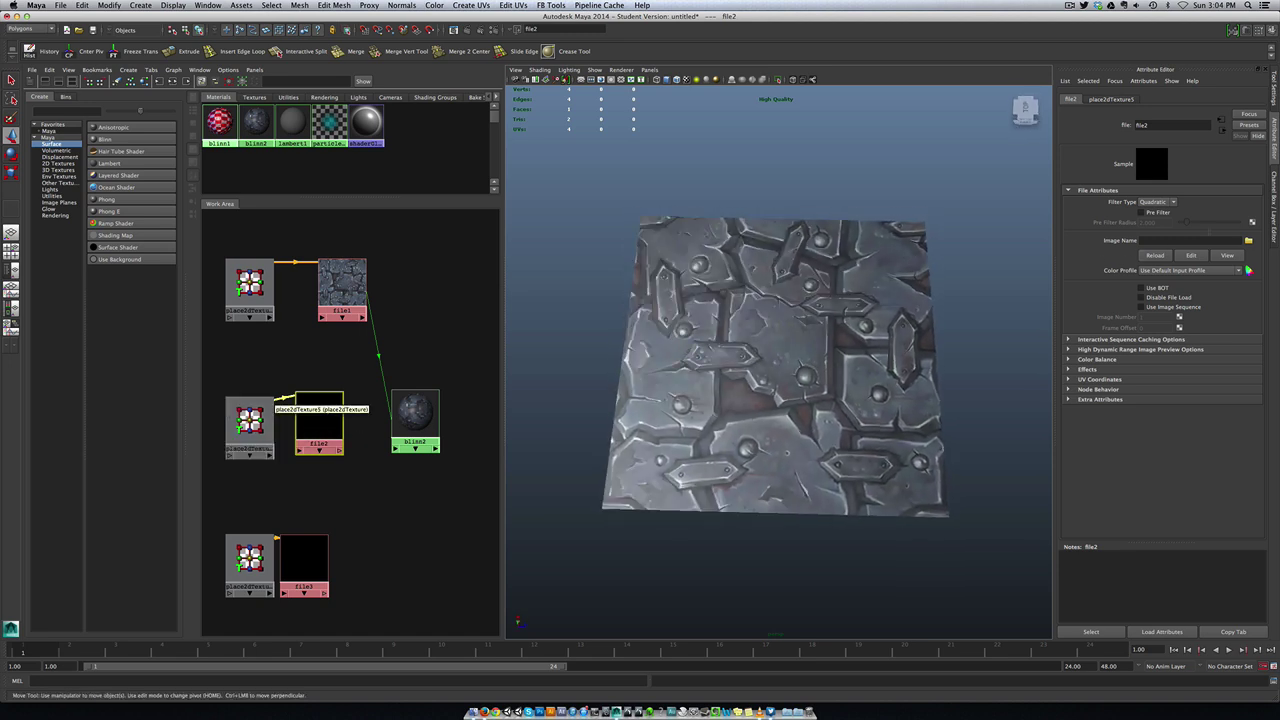
pyautogui.click(1247, 241)
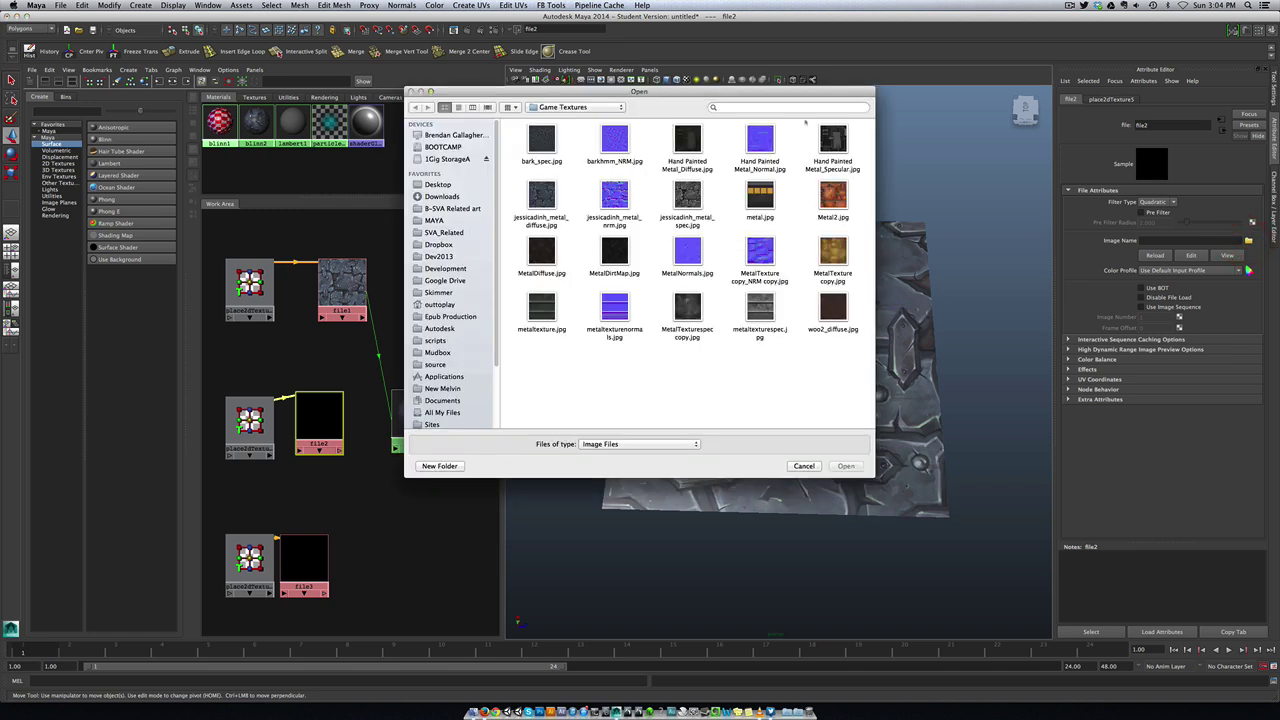
pyautogui.click(682, 197)
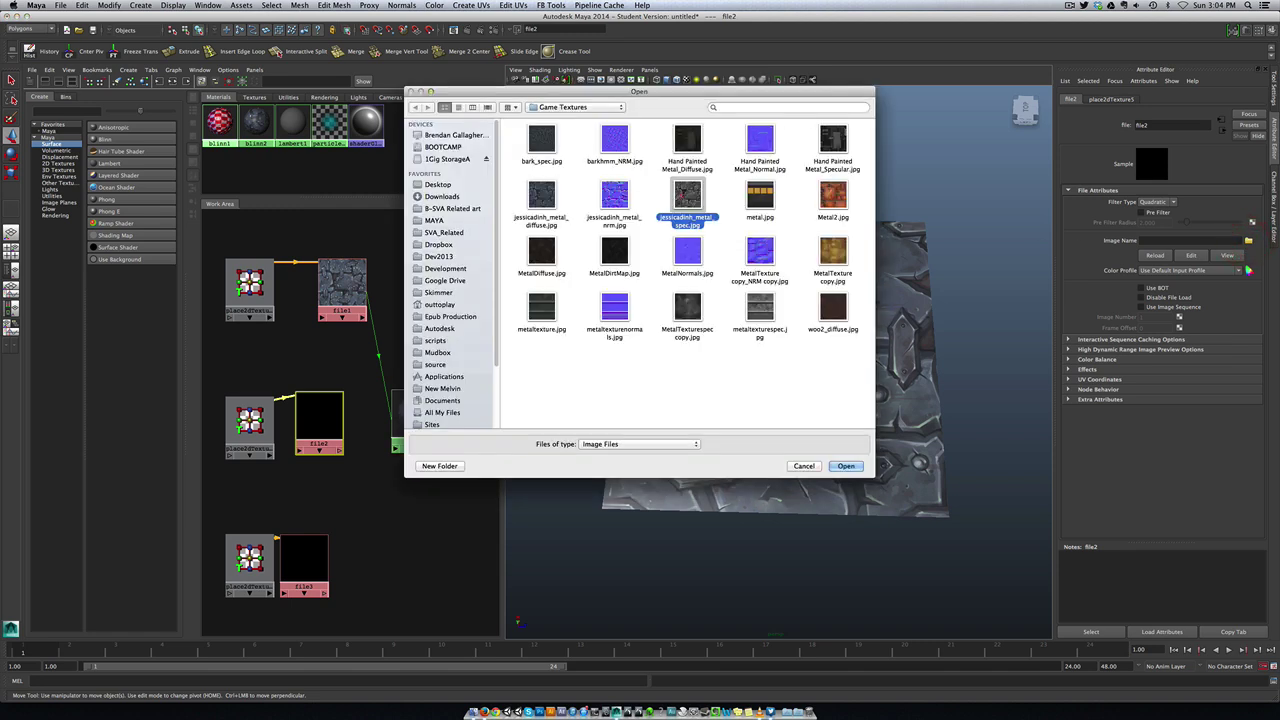
pyautogui.click(846, 466)
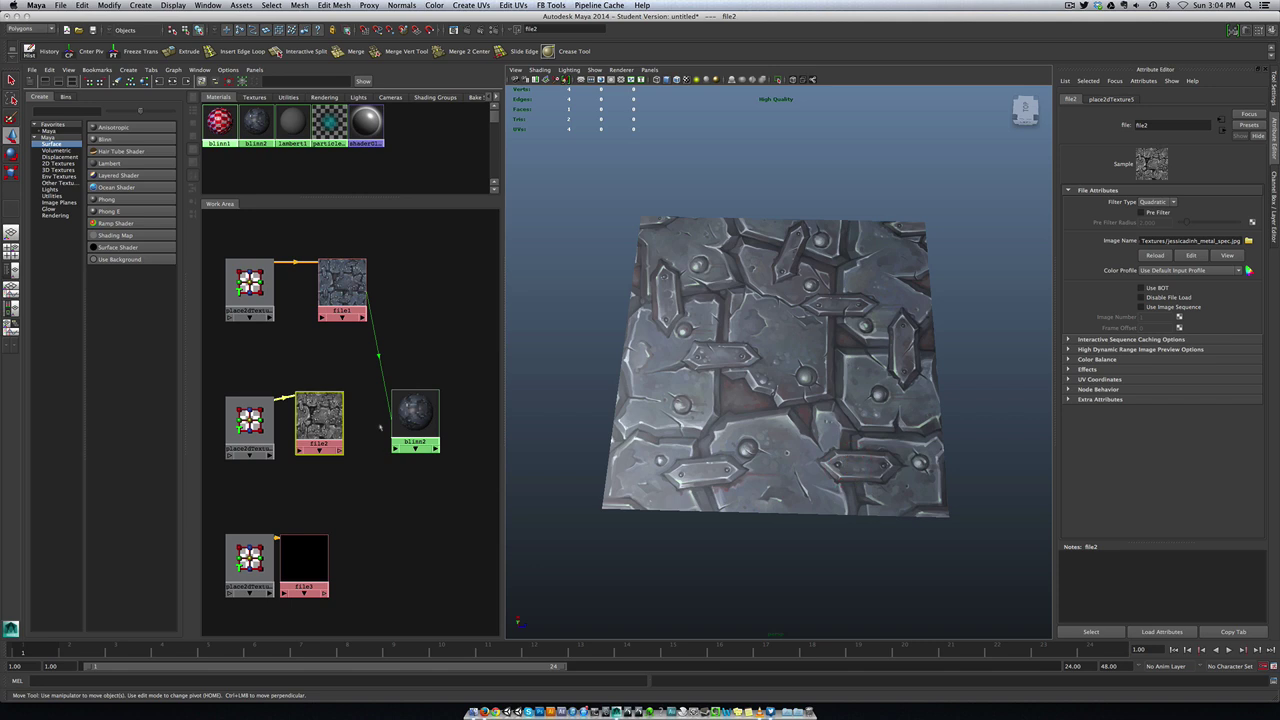
# Connect file2 to blinn2's specularColor and check the highlights on the plane
pyautogui.moveTo(328, 424); pyautogui.dragTo(416, 421, button='middle')
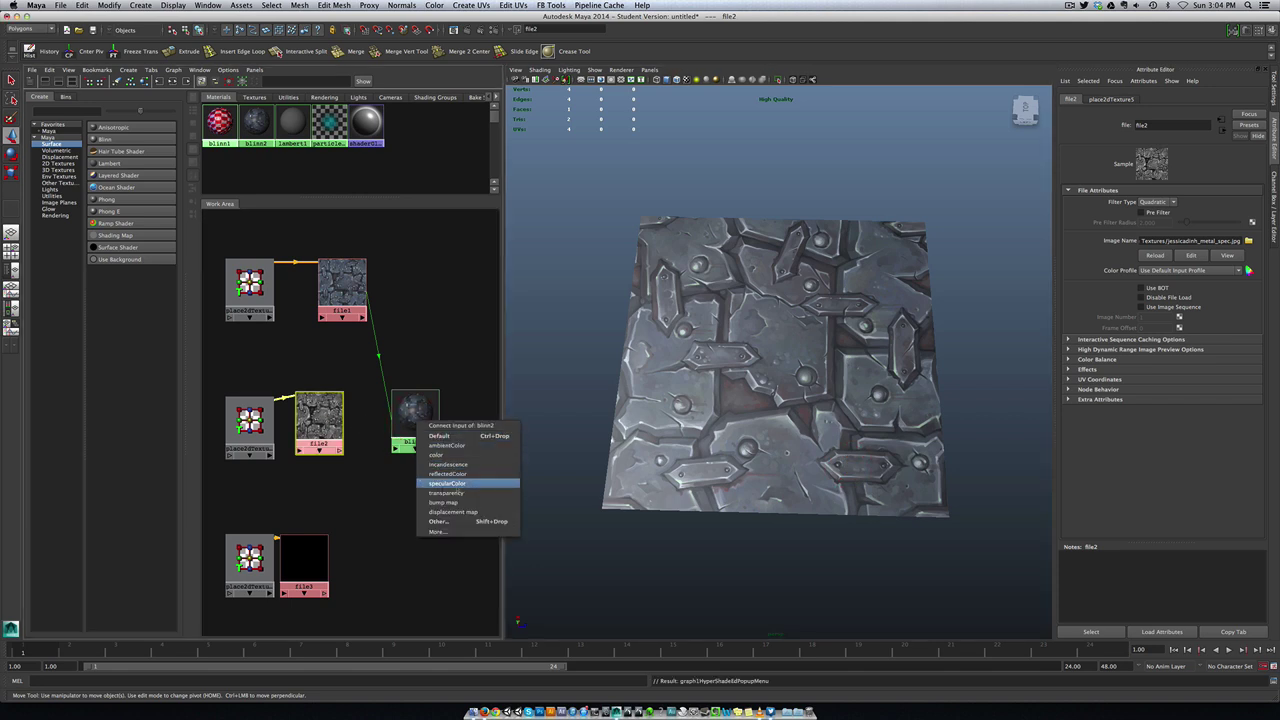
pyautogui.click(453, 483)
pyautogui.keyDown('alt'); pyautogui.moveTo(745, 345); pyautogui.dragTo(652, 349); pyautogui.keyUp('alt')
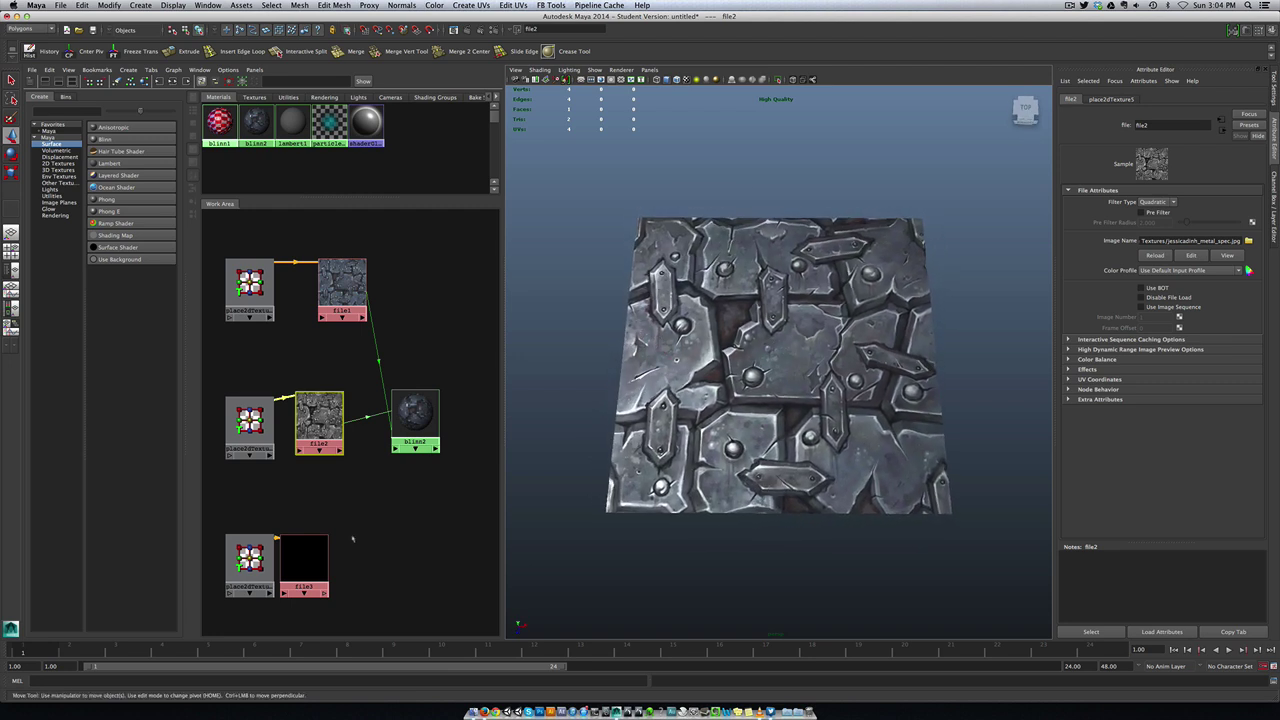
# Space out the file3 and blinn2 nodes, and load the Game Textures image ending in _metal_nrm.jpg into file3
pyautogui.moveTo(311, 551); pyautogui.dragTo(326, 547)
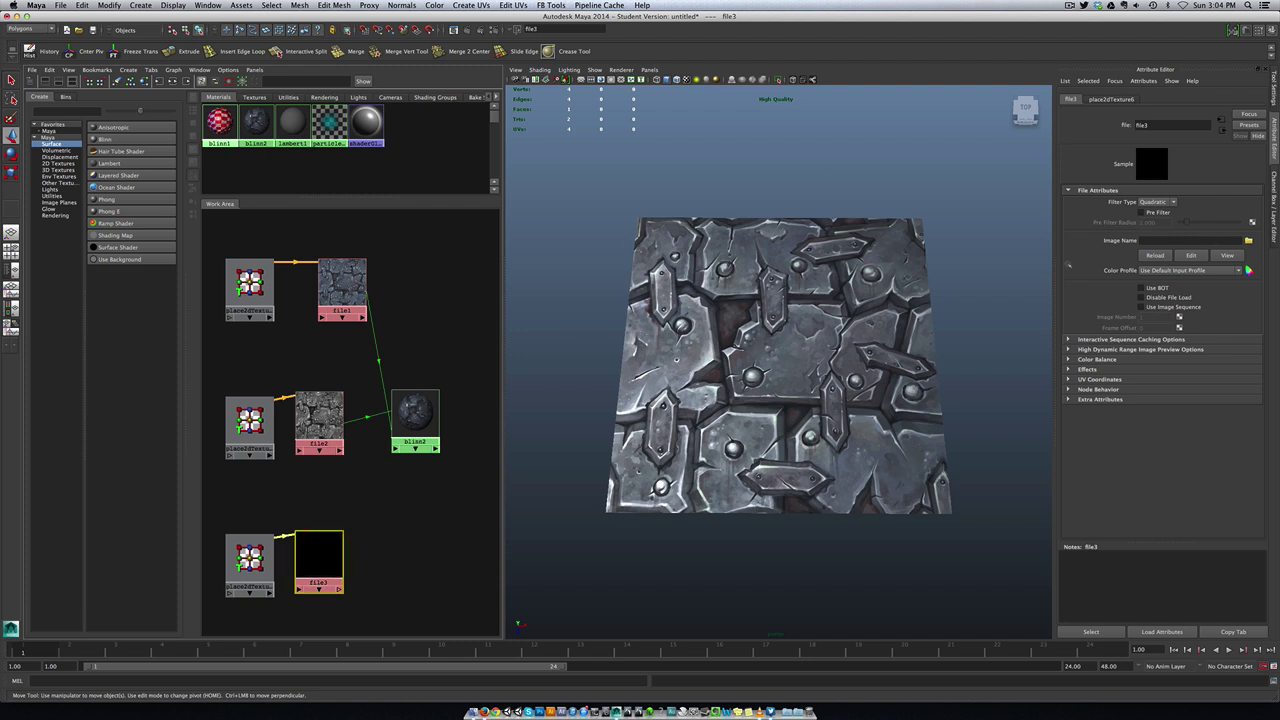
pyautogui.moveTo(416, 422)
pyautogui.mouseDown()
pyautogui.moveTo(434, 428)
pyautogui.moveTo(422, 434)
pyautogui.mouseUp()
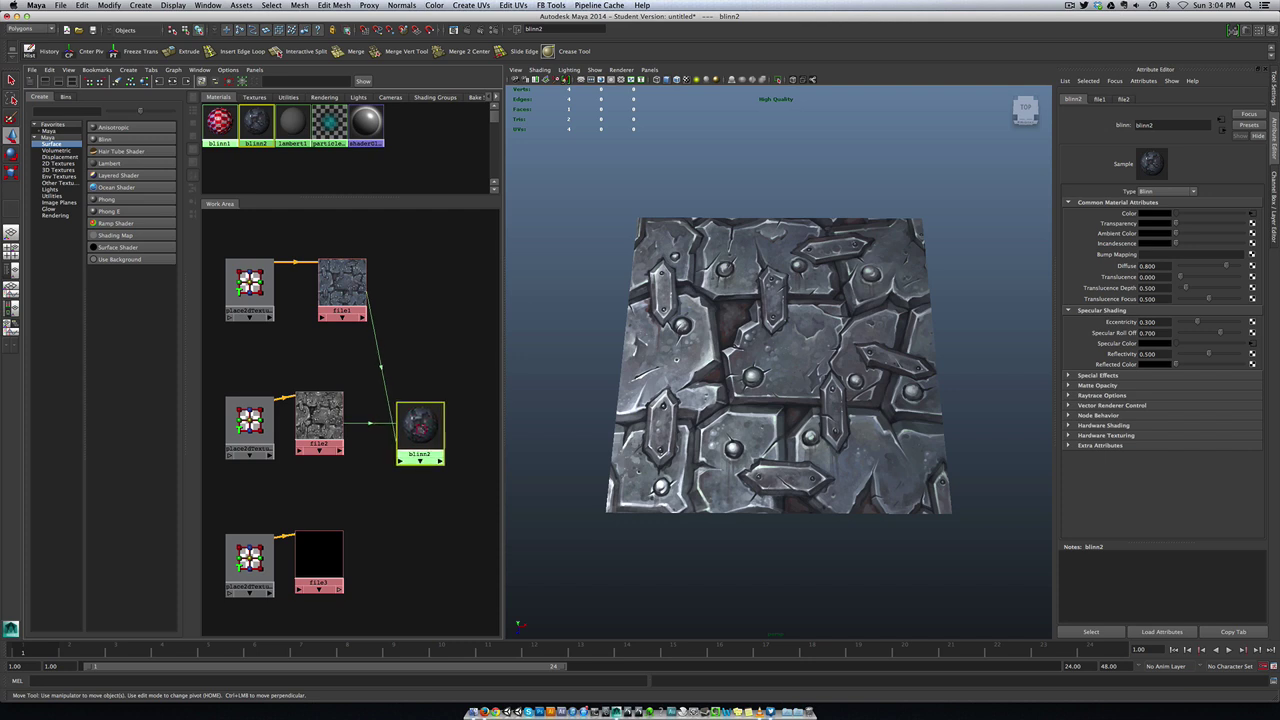
pyautogui.click(320, 556)
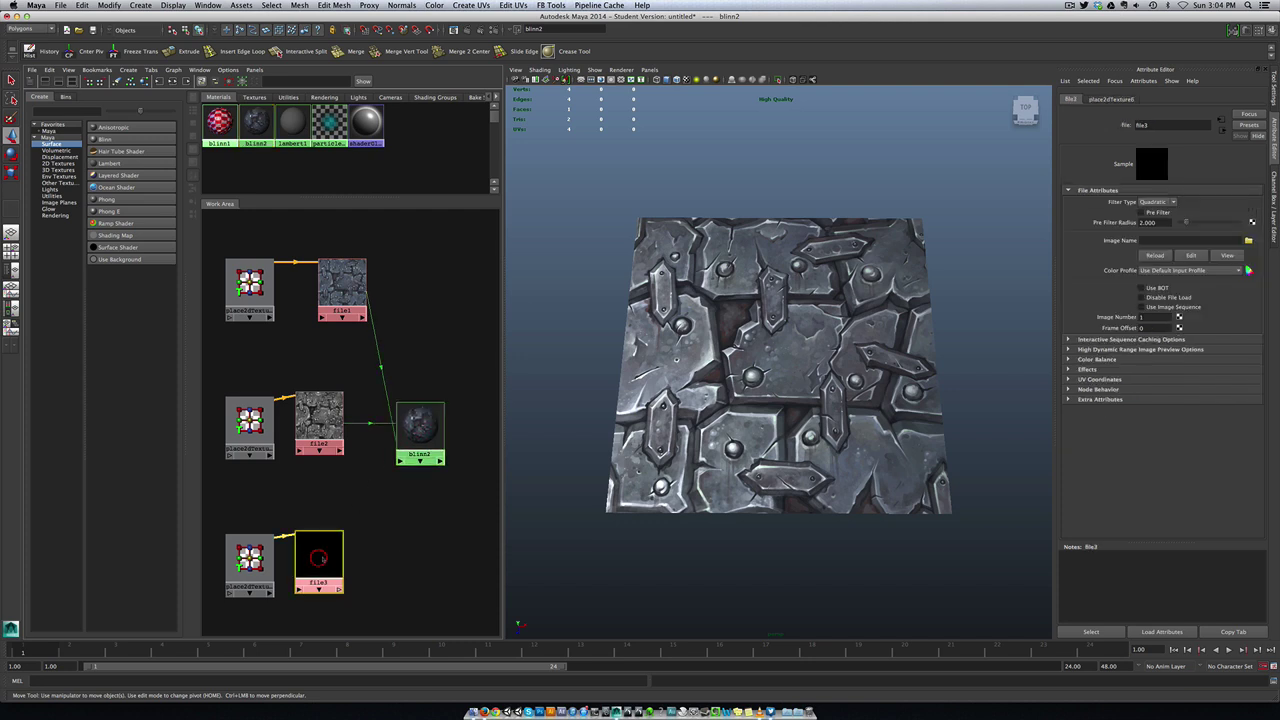
pyautogui.click(1248, 241)
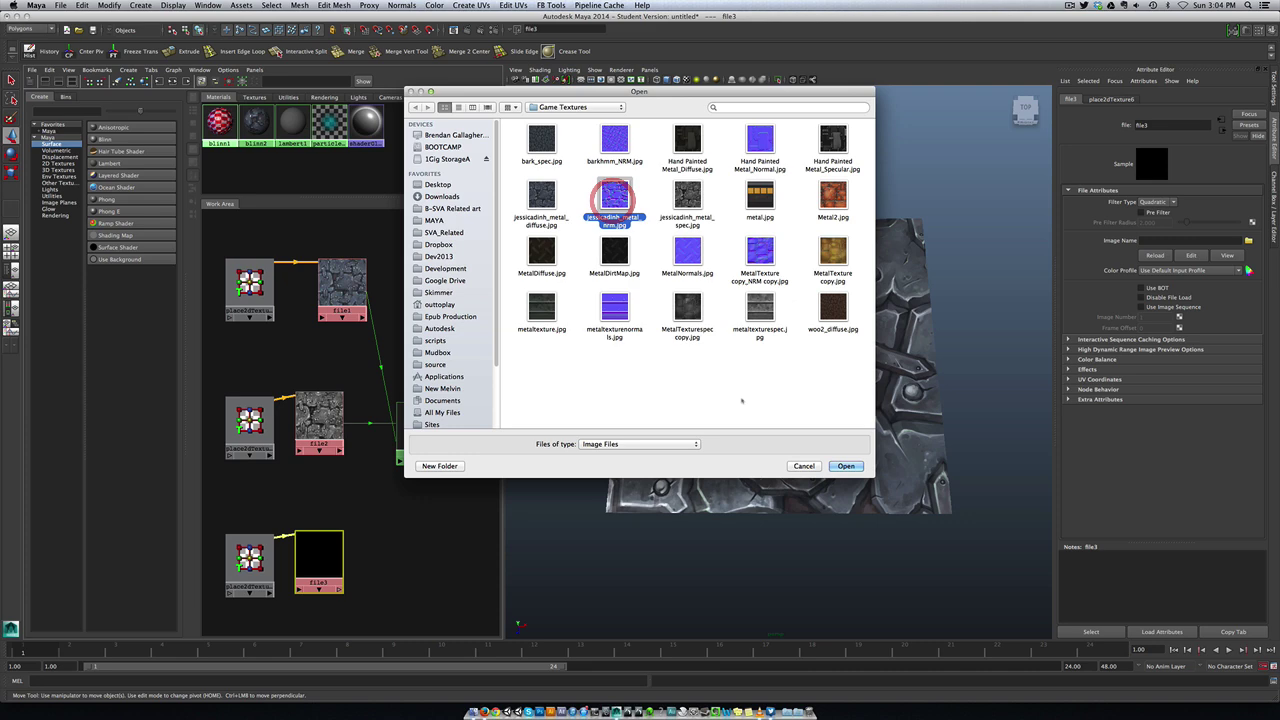
pyautogui.click(837, 465)
# View file3's normal map image at full size and close it
pyautogui.click(1227, 256)
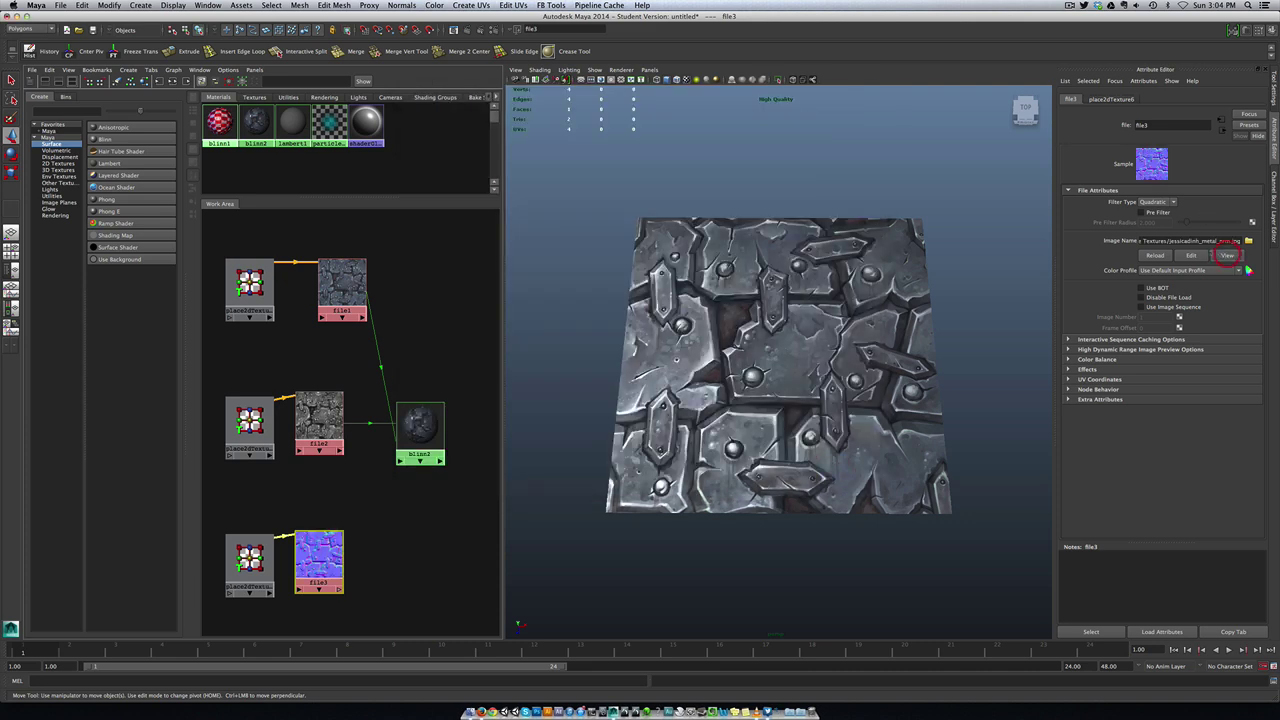
pyautogui.moveTo(359, 17); pyautogui.dragTo(711, 72)
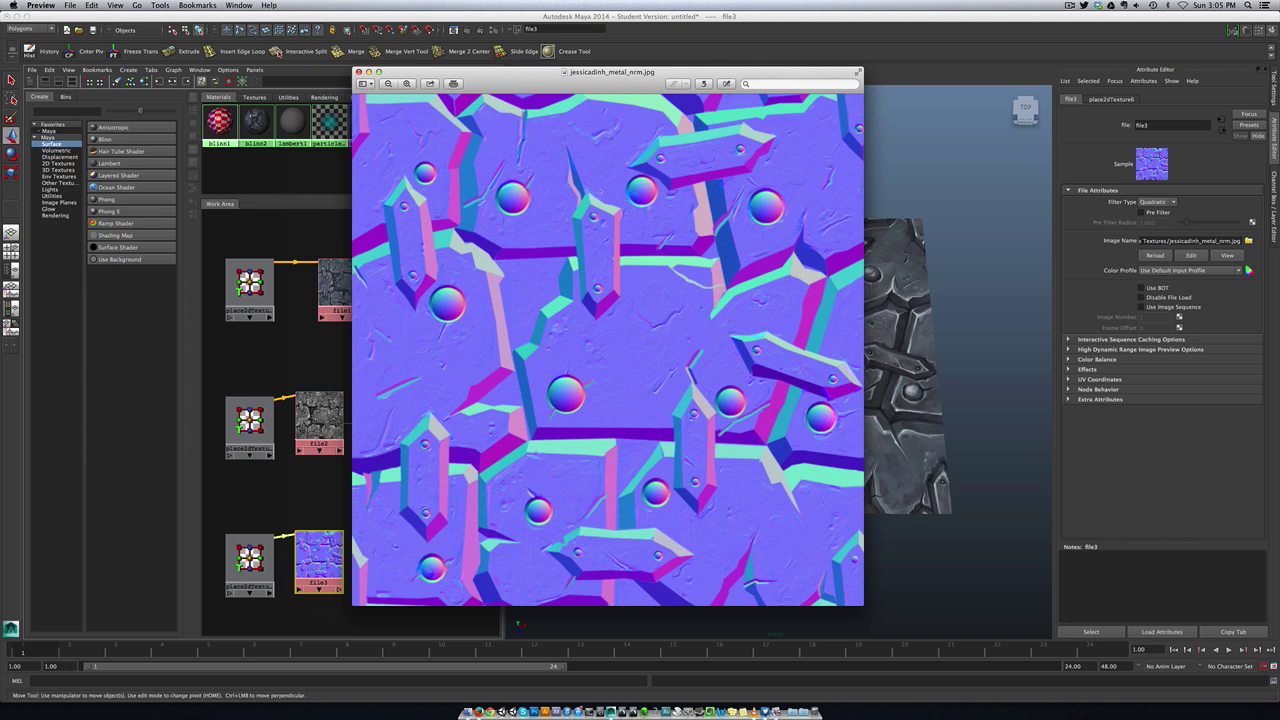
pyautogui.click(359, 72)
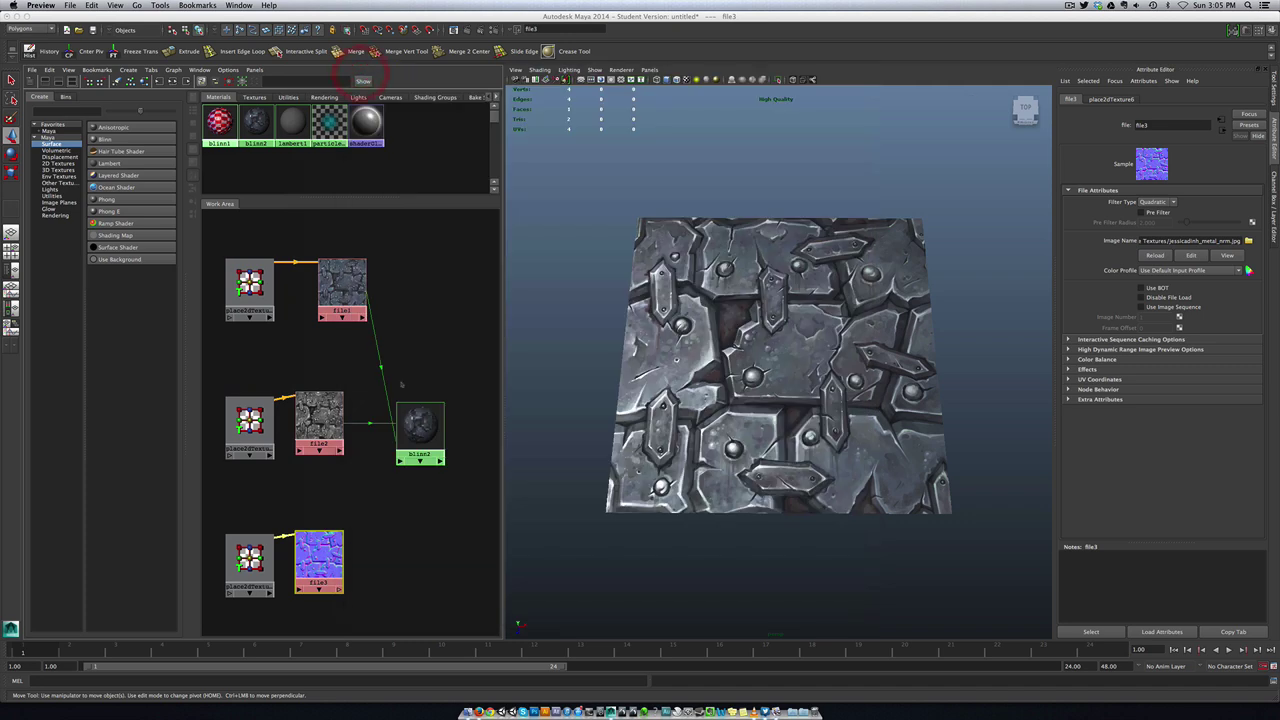
# Move file3 farther from its placement node and connect it to blinn2's Bump Mapping
pyautogui.click(409, 368)
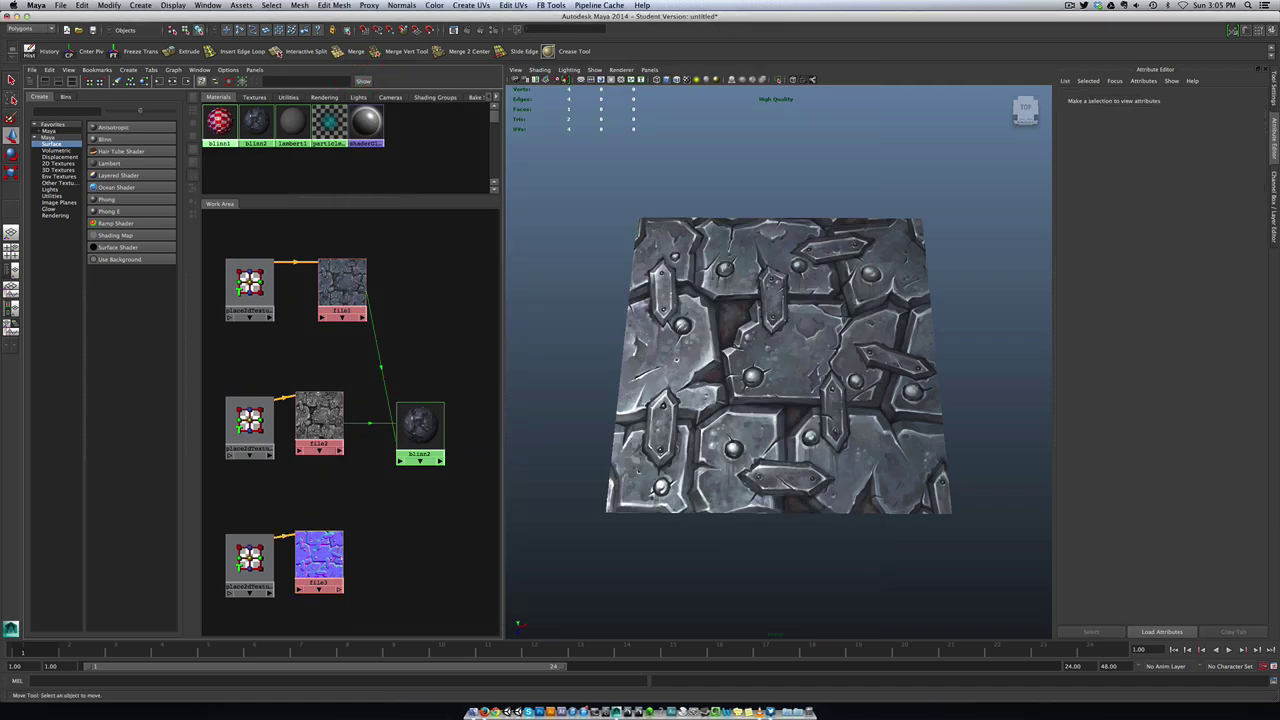
pyautogui.moveTo(321, 554); pyautogui.dragTo(333, 558)
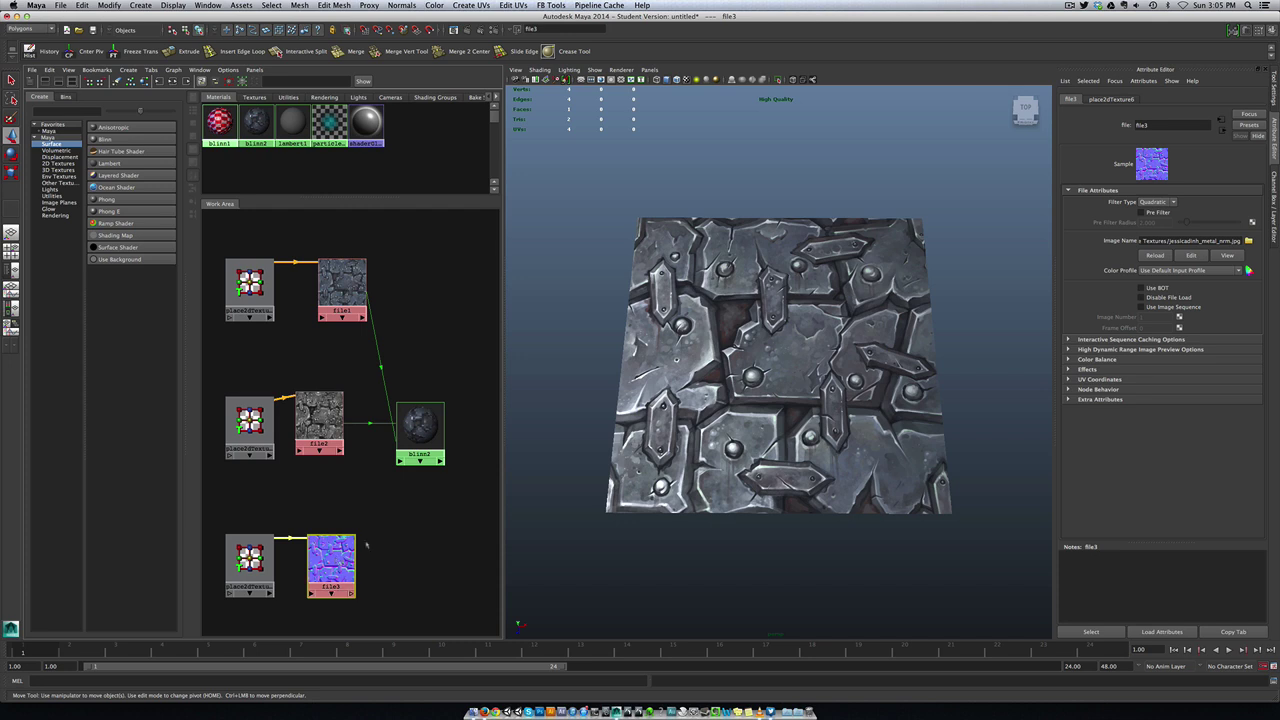
pyautogui.click(422, 430)
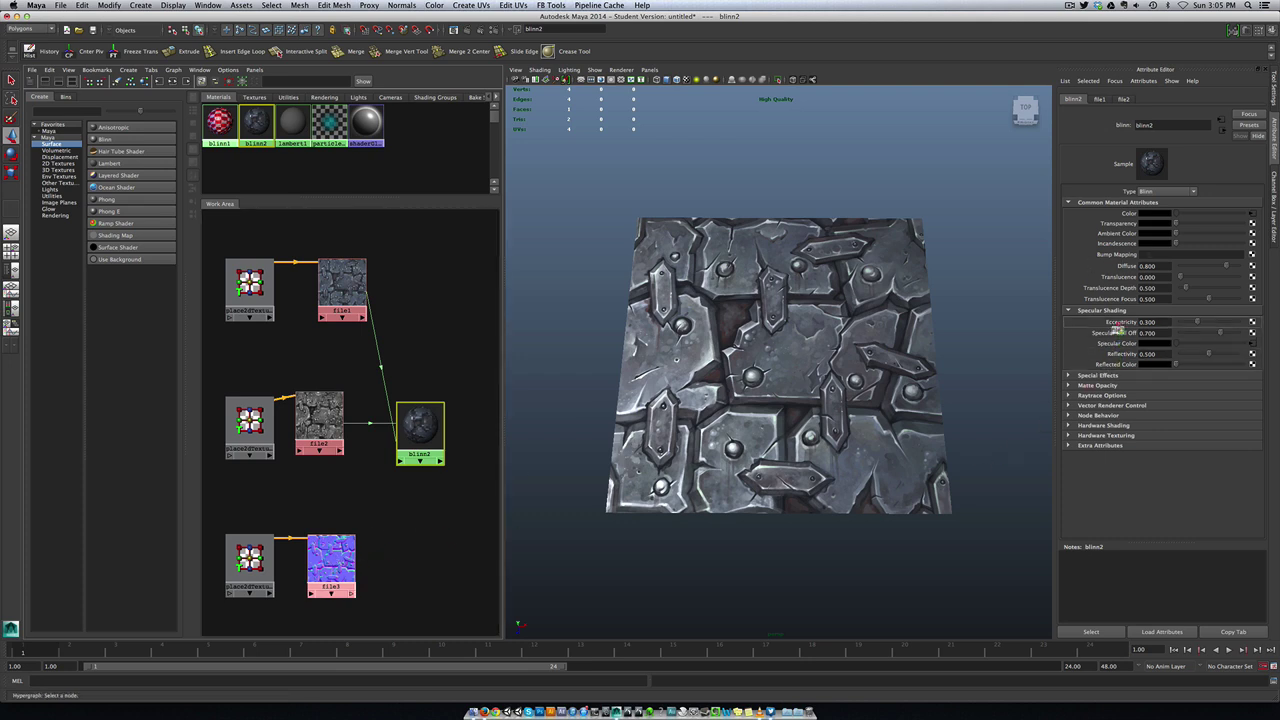
pyautogui.moveTo(1113, 272); pyautogui.dragTo(1122, 256, button='middle')
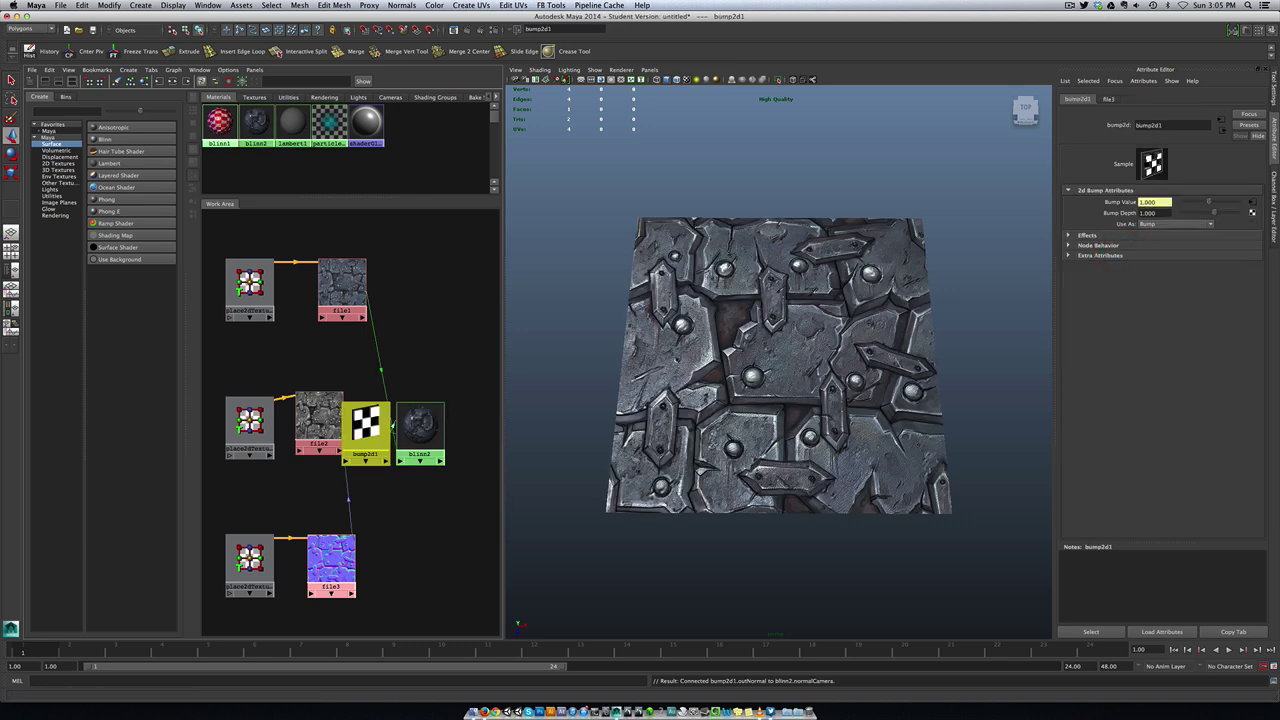
pyautogui.scroll(5, 750, 362)
pyautogui.scroll(-5, 750, 362)
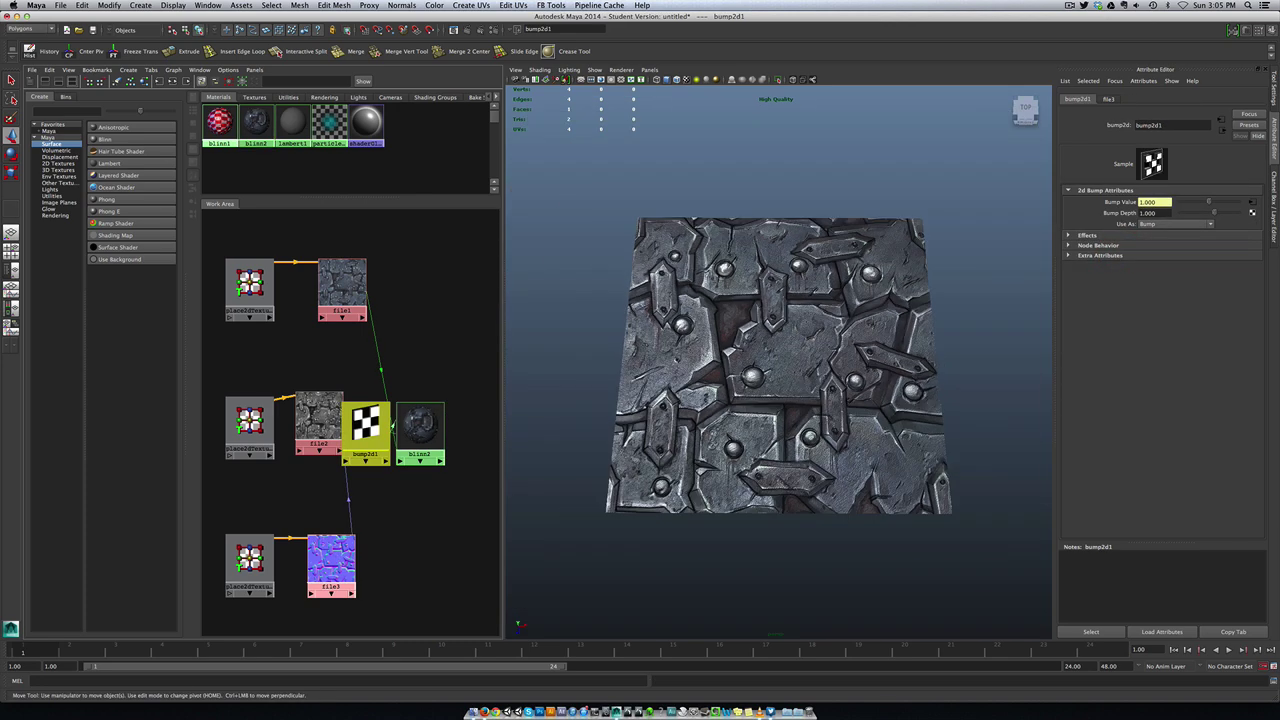
pyautogui.moveTo(750, 358)
pyautogui.keyDown('alt'); pyautogui.mouseDown()
pyautogui.moveTo(748, 400)
pyautogui.moveTo(749, 363)
pyautogui.mouseUp(); pyautogui.keyUp('alt')
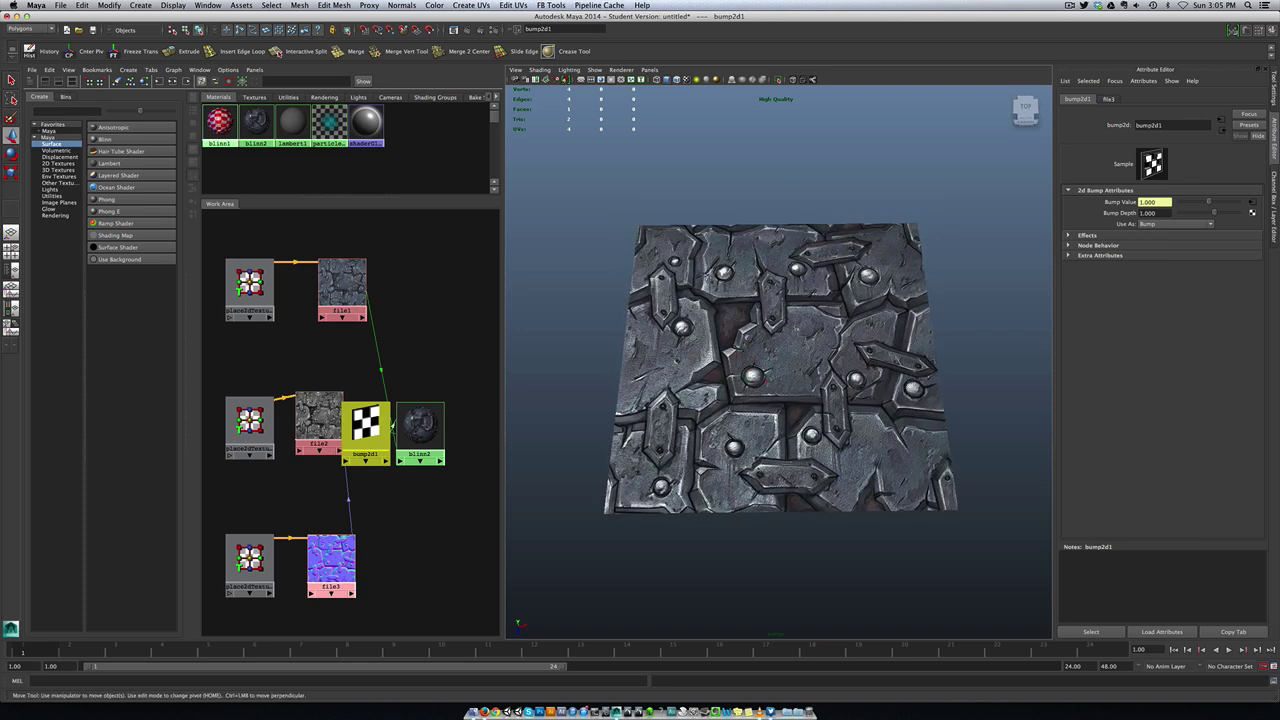
# Graph blinn2's network to rearrange its connected nodes
pyautogui.click(420, 425)
pyautogui.rightClick(446, 425)
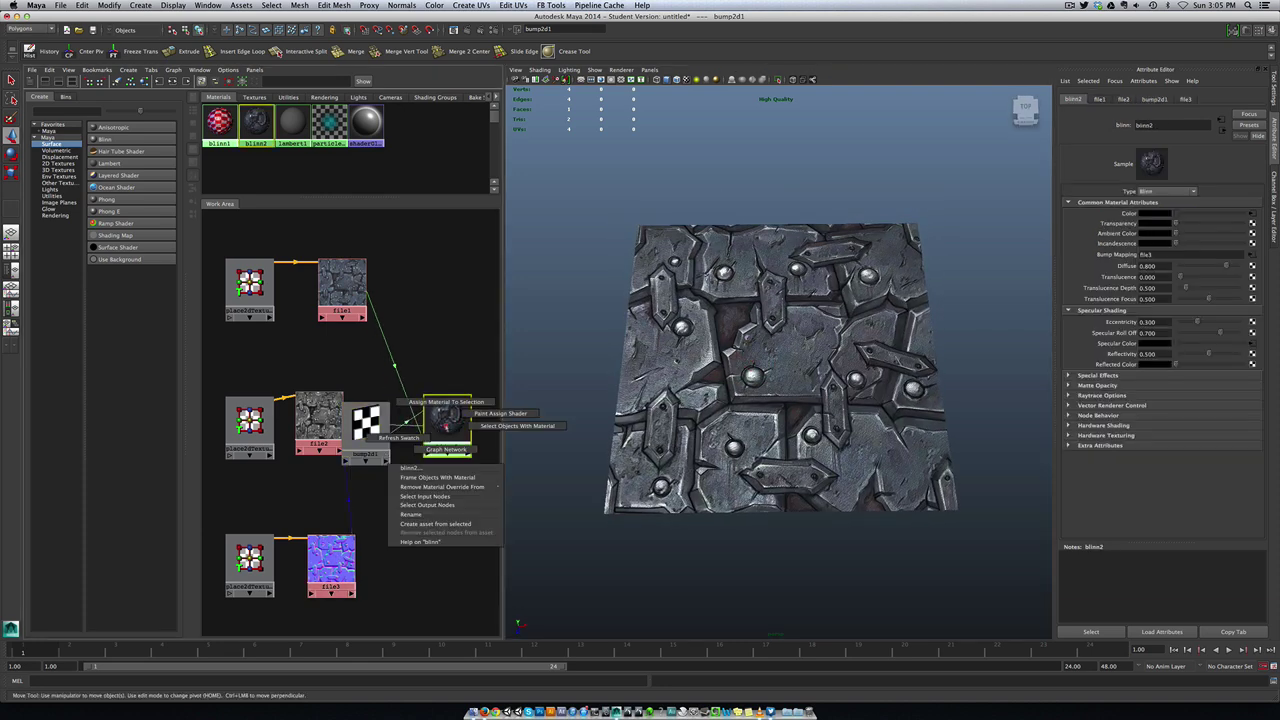
pyautogui.click(446, 449)
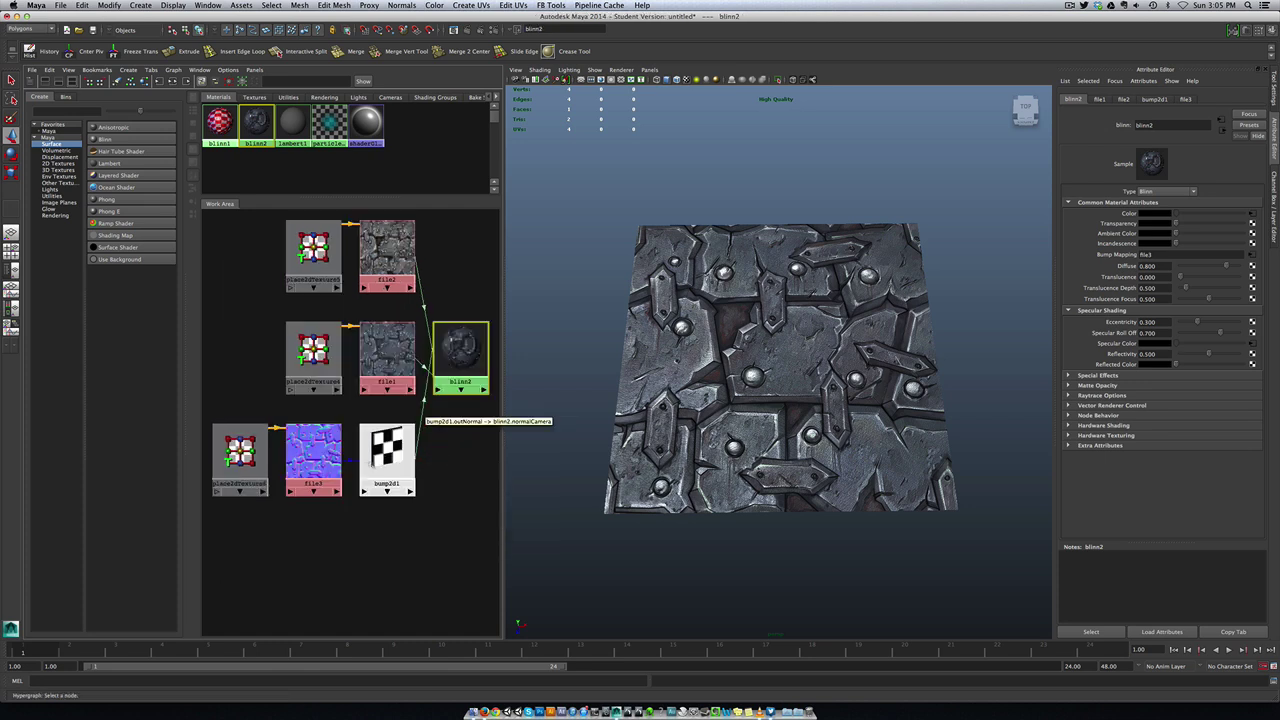
# Set bump2d1's Use As option to Tangent Space Normals and check the surface detail on the plane
pyautogui.click(313, 455)
pyautogui.click(381, 462)
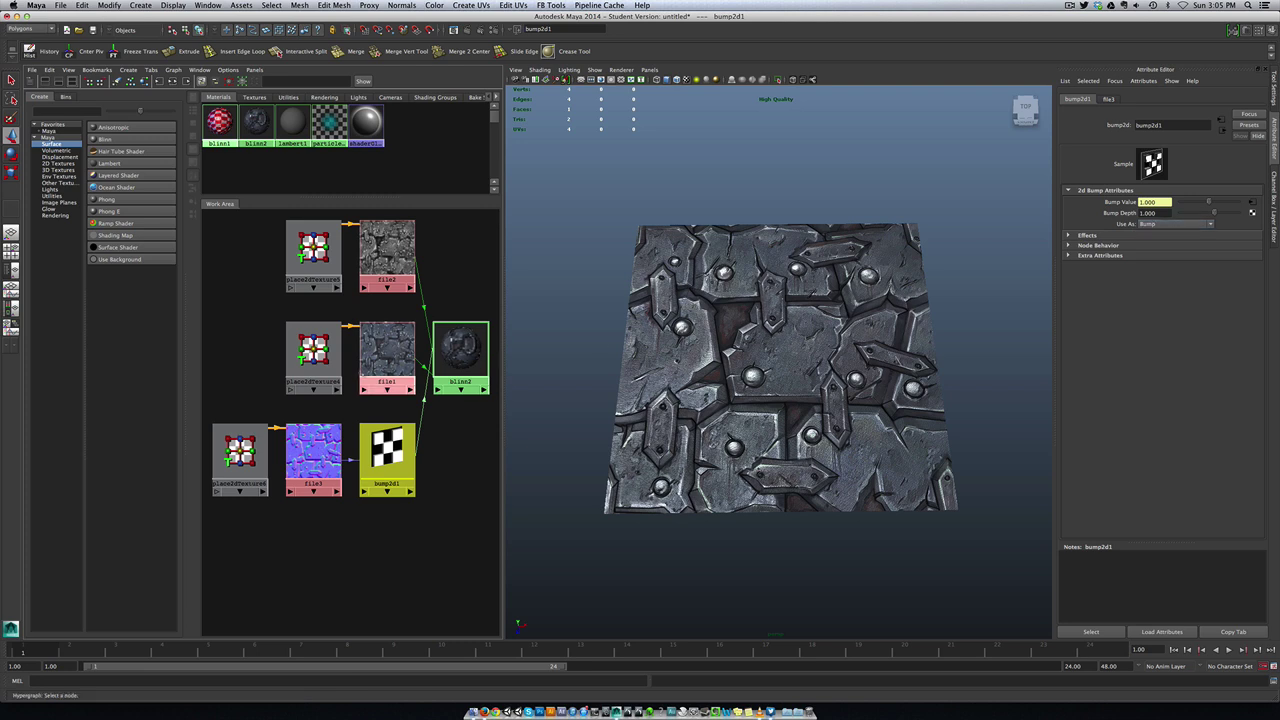
pyautogui.click(1166, 224)
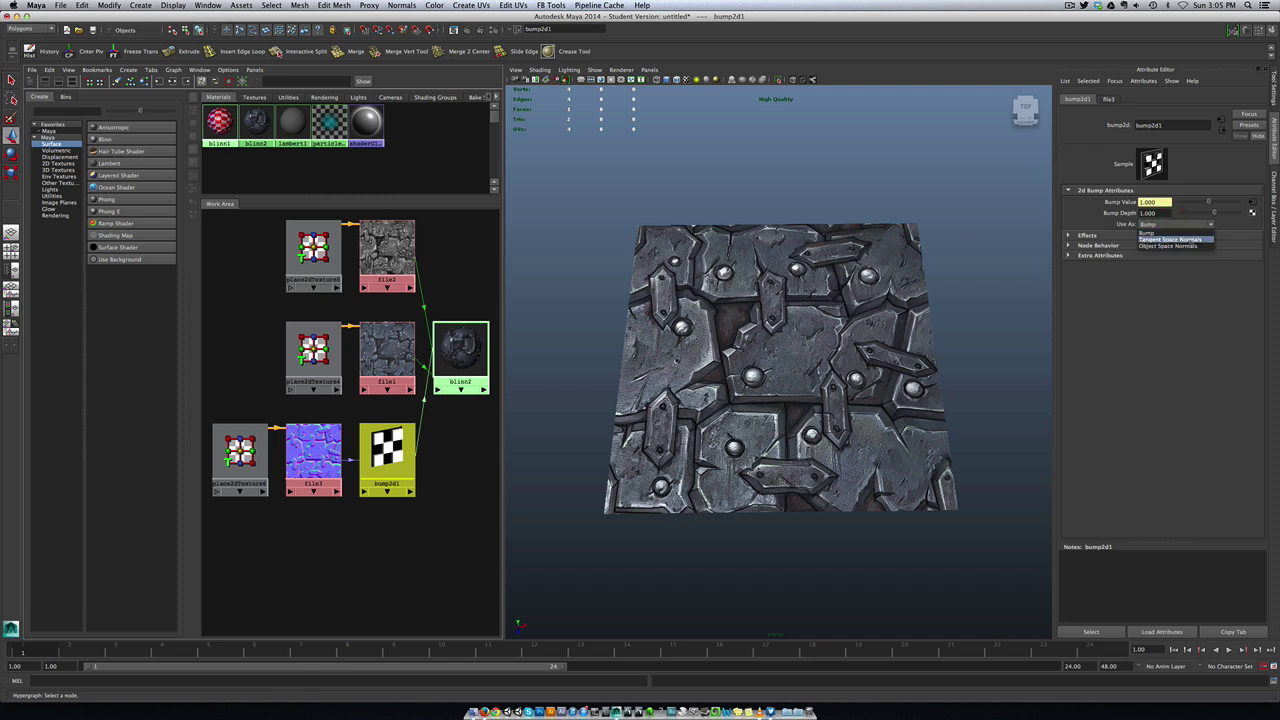
pyautogui.click(1190, 239)
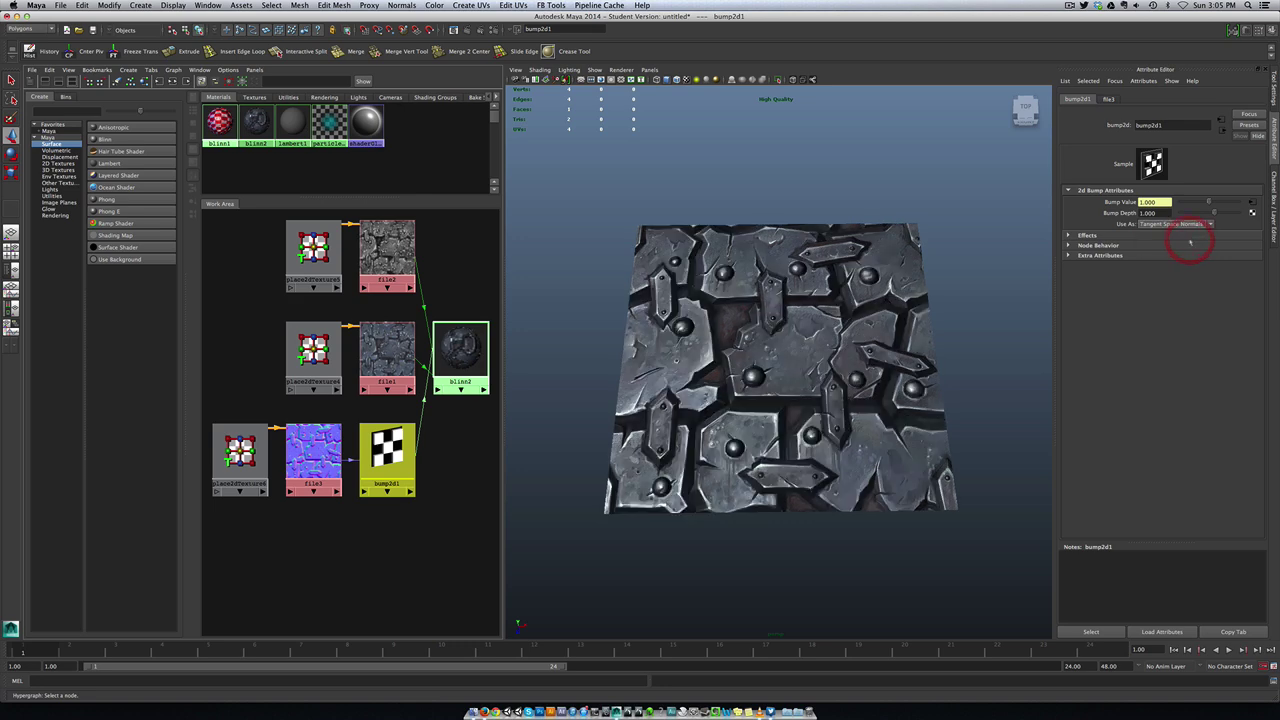
pyautogui.keyDown('alt'); pyautogui.moveTo(787, 330); pyautogui.dragTo(677, 331); pyautogui.keyUp('alt')
pyautogui.keyDown('alt'); pyautogui.moveTo(677, 331); pyautogui.dragTo(798, 346, button='right'); pyautogui.keyUp('alt')
pyautogui.keyDown('alt'); pyautogui.moveTo(792, 346); pyautogui.dragTo(906, 350); pyautogui.keyUp('alt')
# Set the plane's Subdivisions Width and Subdivisions Height to 4
pyautogui.click(905, 350)
pyautogui.moveTo(808, 510)
pyautogui.keyDown('alt'); pyautogui.mouseDown()
pyautogui.moveTo(816, 200)
pyautogui.moveTo(823, 530)
pyautogui.moveTo(801, 519)
pyautogui.mouseUp(); pyautogui.keyUp('alt')
pyautogui.keyDown('alt'); pyautogui.moveTo(893, 360); pyautogui.dragTo(811, 389); pyautogui.keyUp('alt')
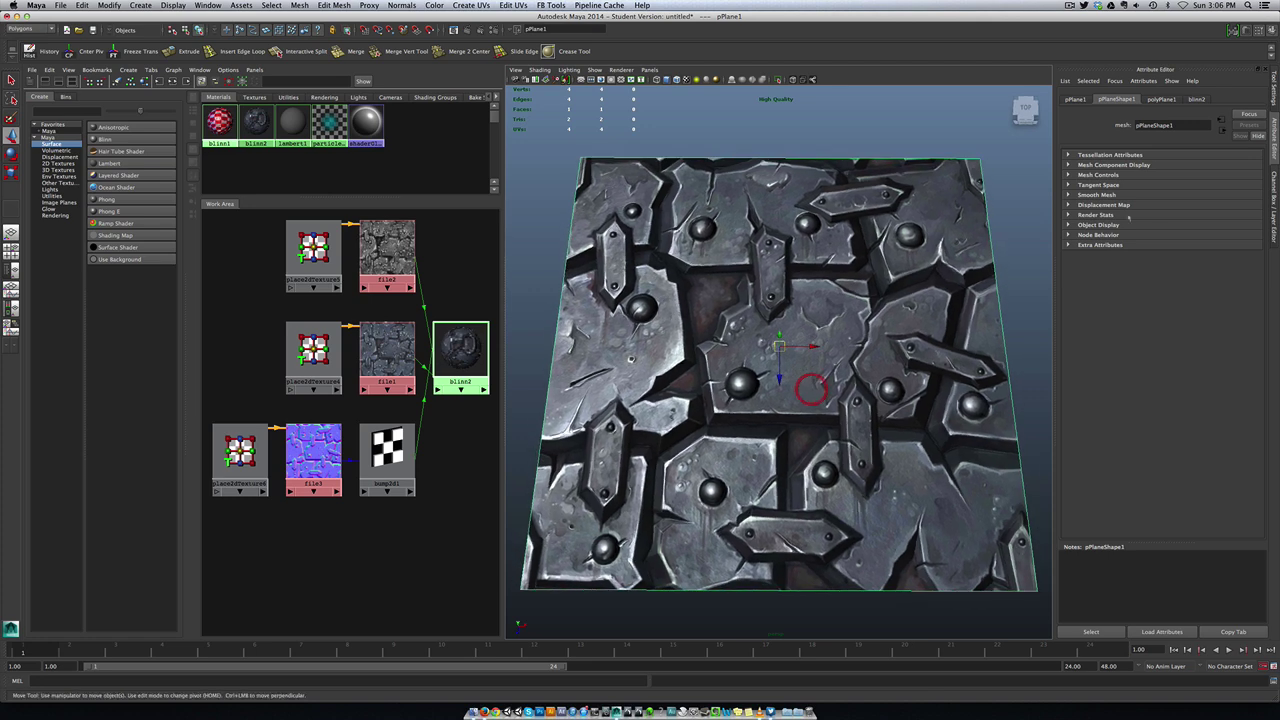
pyautogui.click(1274, 194)
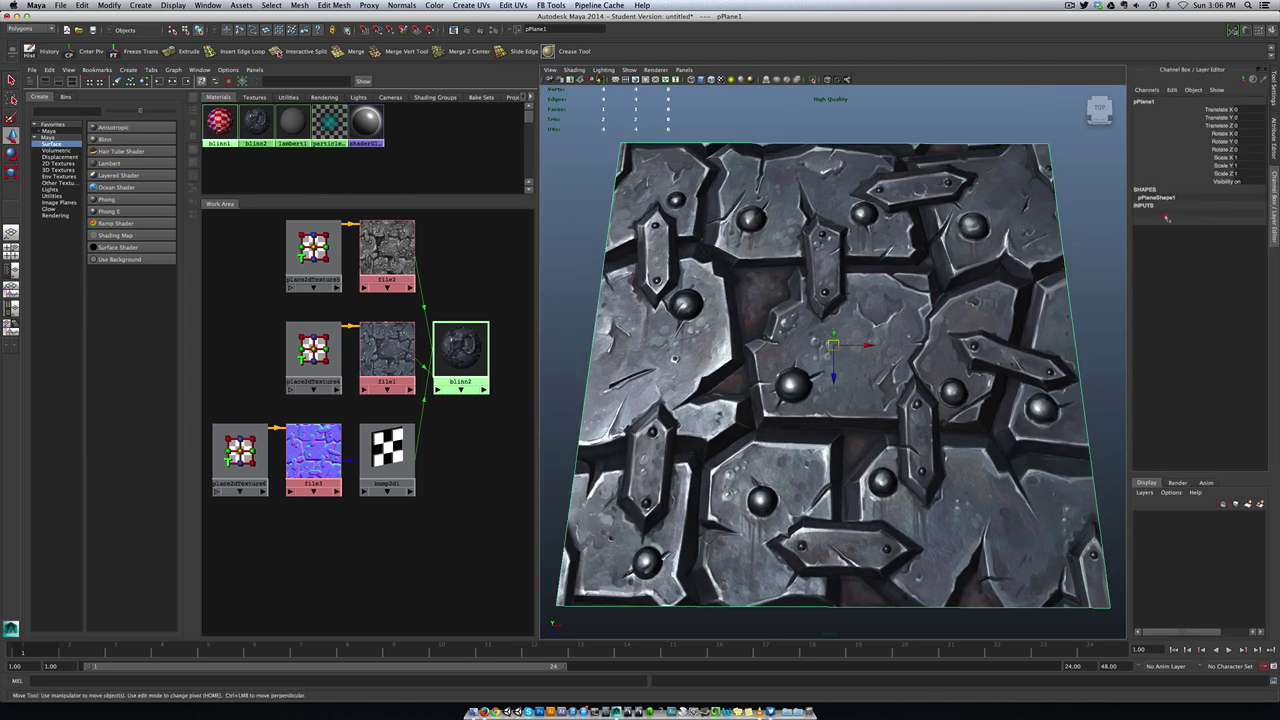
pyautogui.click(1164, 214)
pyautogui.click(1242, 245)
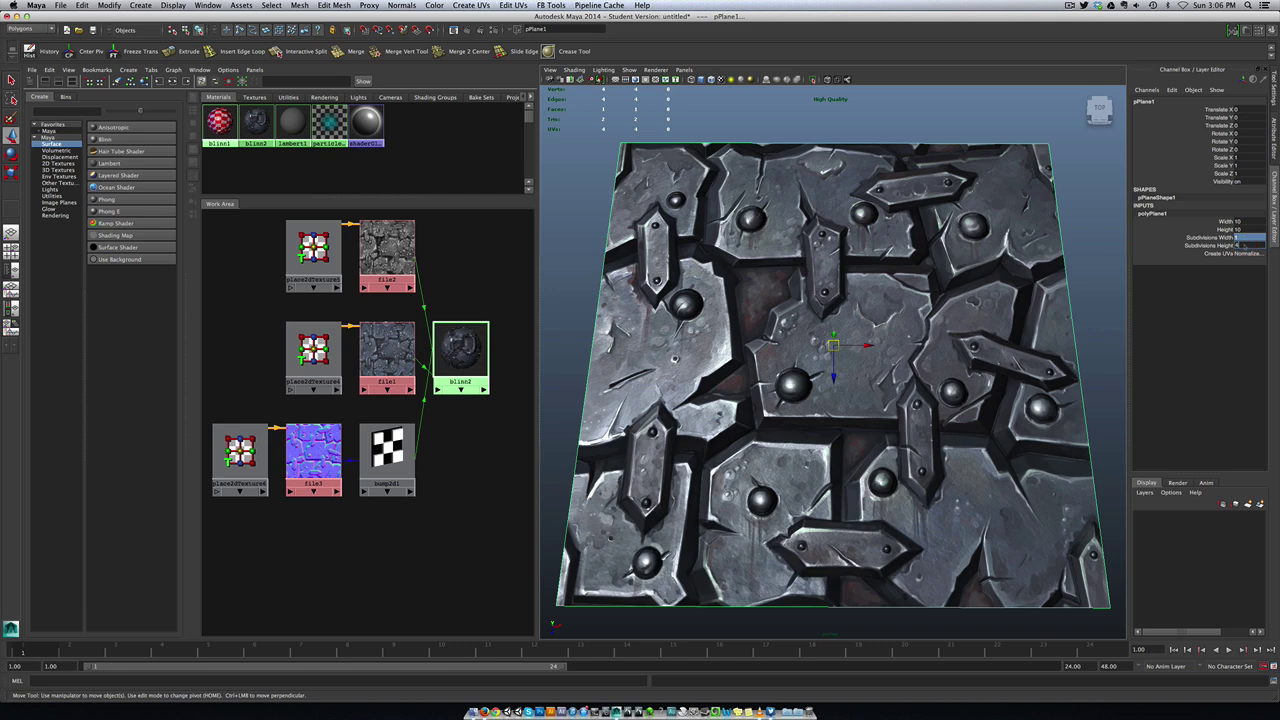
pyautogui.write('4')
pyautogui.press('Return')
pyautogui.click(564, 264)
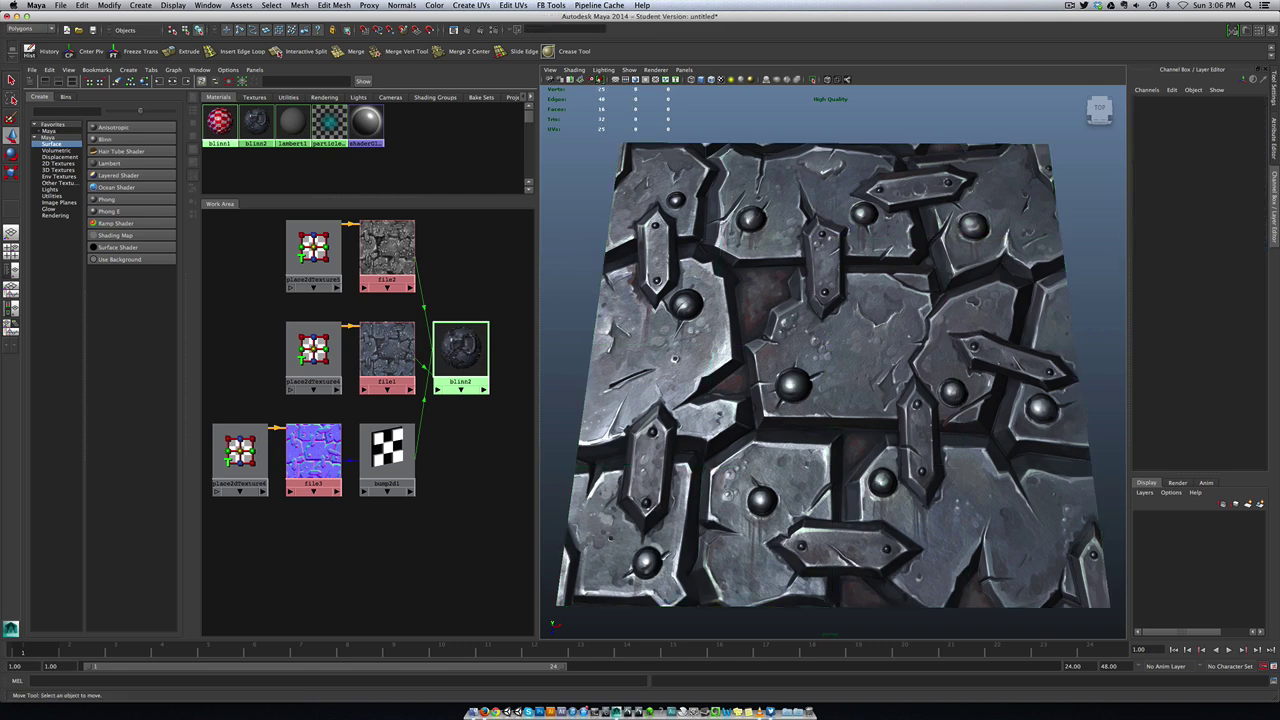
# Inspect the subdivided plane from several angles and move blinn2 farther from its input nodes
pyautogui.keyDown('alt'); pyautogui.moveTo(675, 358); pyautogui.dragTo(684, 390); pyautogui.keyUp('alt')
pyautogui.keyDown('alt'); pyautogui.moveTo(832, 335); pyautogui.dragTo(603, 330, button='right'); pyautogui.keyUp('alt')
pyautogui.keyDown('alt'); pyautogui.moveTo(603, 330); pyautogui.dragTo(815, 346); pyautogui.keyUp('alt')
pyautogui.keyDown('alt'); pyautogui.moveTo(815, 346); pyautogui.dragTo(880, 356, button='right'); pyautogui.keyUp('alt')
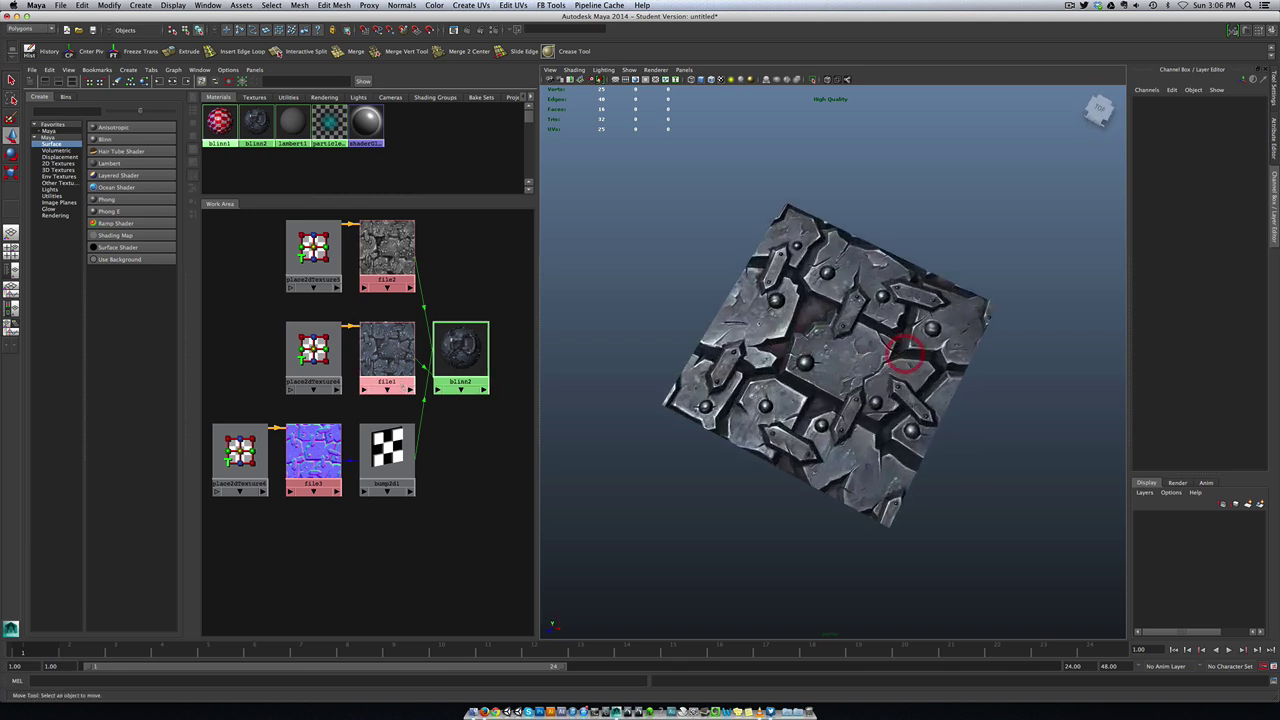
pyautogui.moveTo(464, 362); pyautogui.dragTo(485, 362)
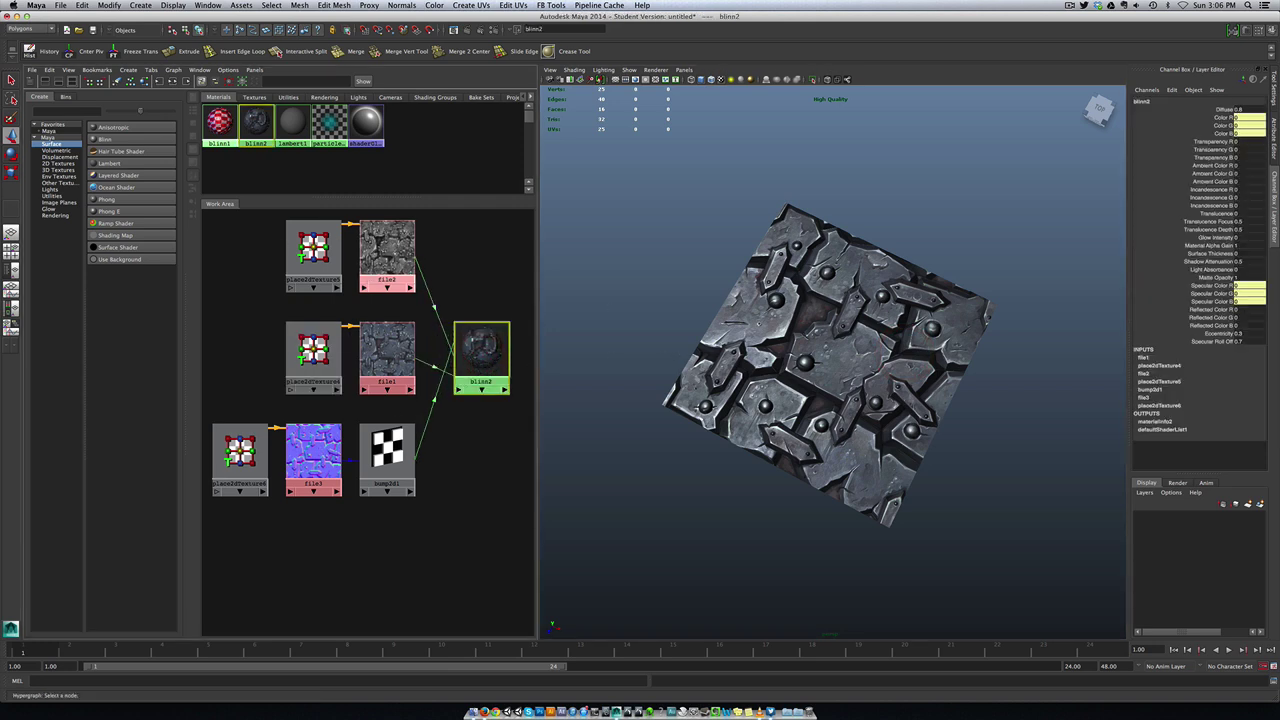
# Review the specular file node, the three texture placement nodes and the plane they texture
pyautogui.click(393, 255)
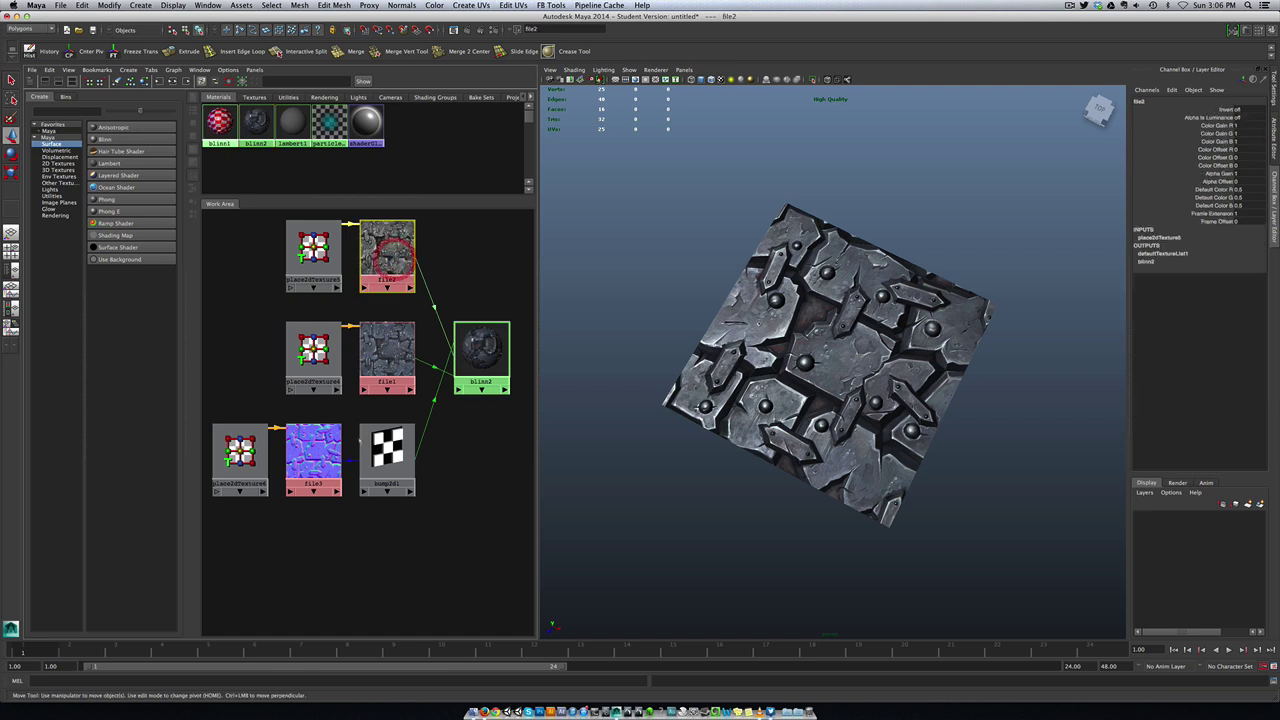
pyautogui.click(345, 443)
pyautogui.keyDown('alt'); pyautogui.moveTo(777, 362); pyautogui.dragTo(825, 373); pyautogui.keyUp('alt')
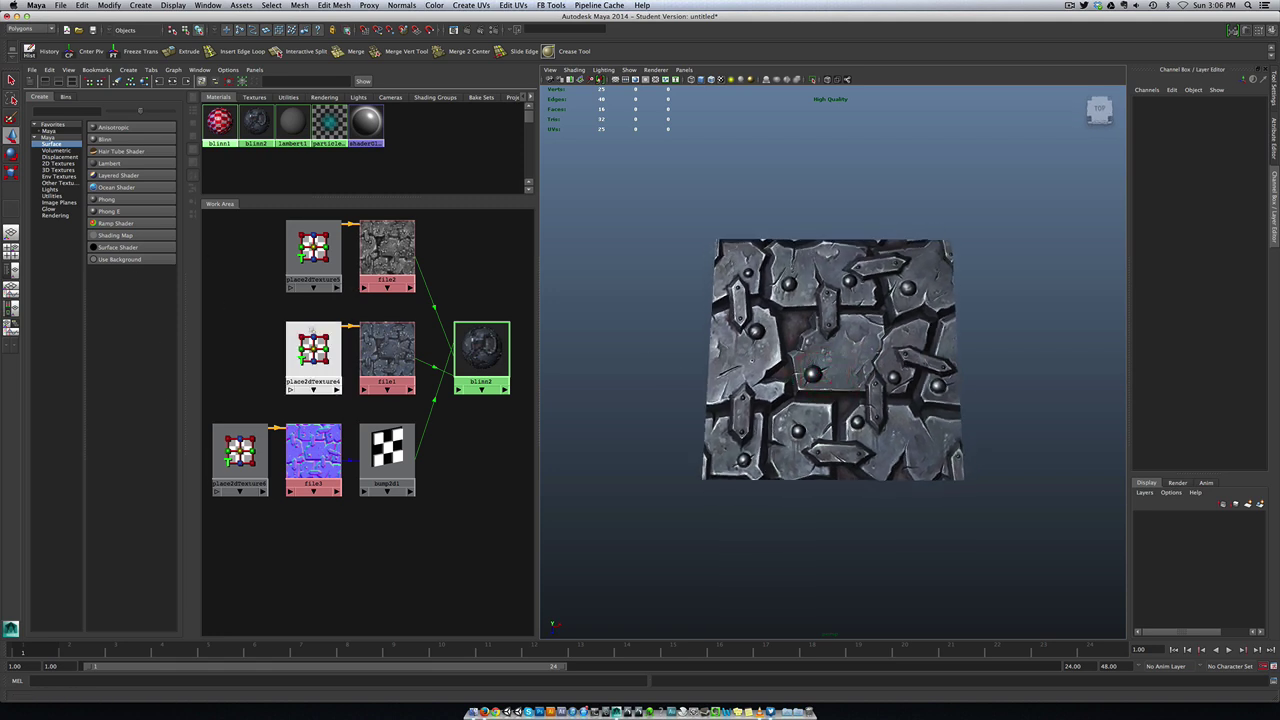
pyautogui.click(313, 250)
pyautogui.click(313, 352)
pyautogui.click(240, 456)
pyautogui.click(240, 455)
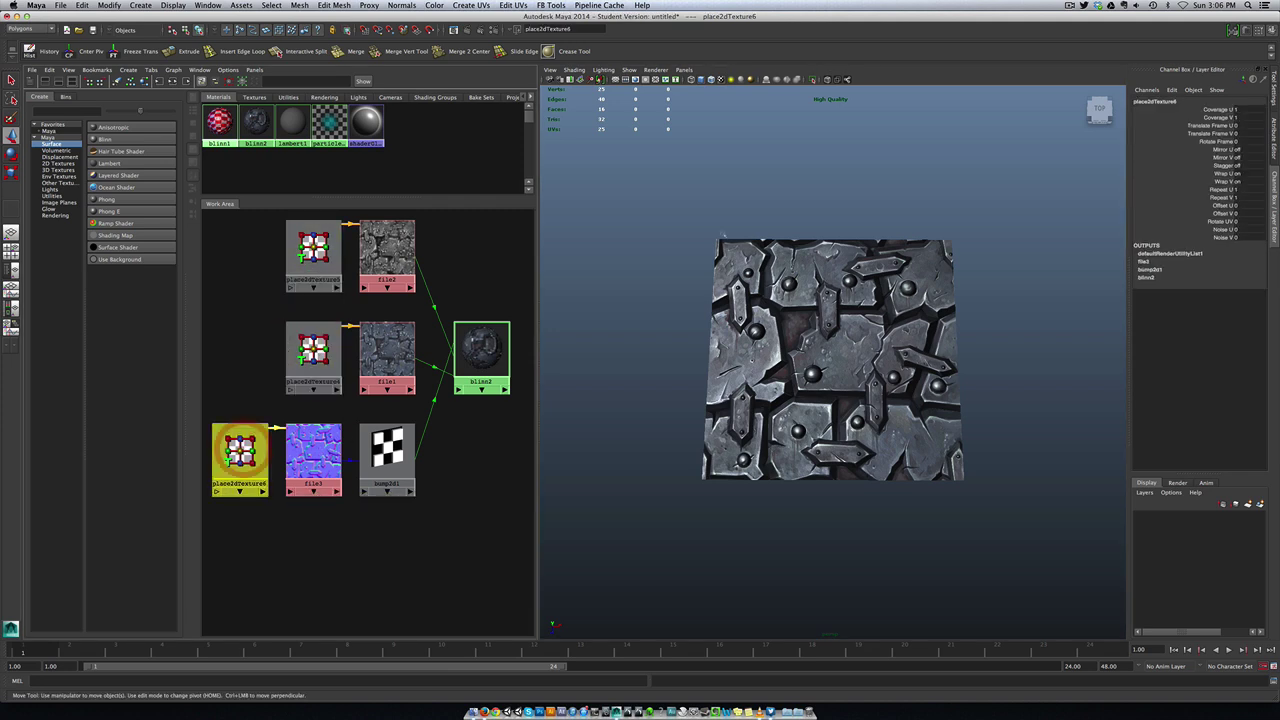
pyautogui.click(749, 363)
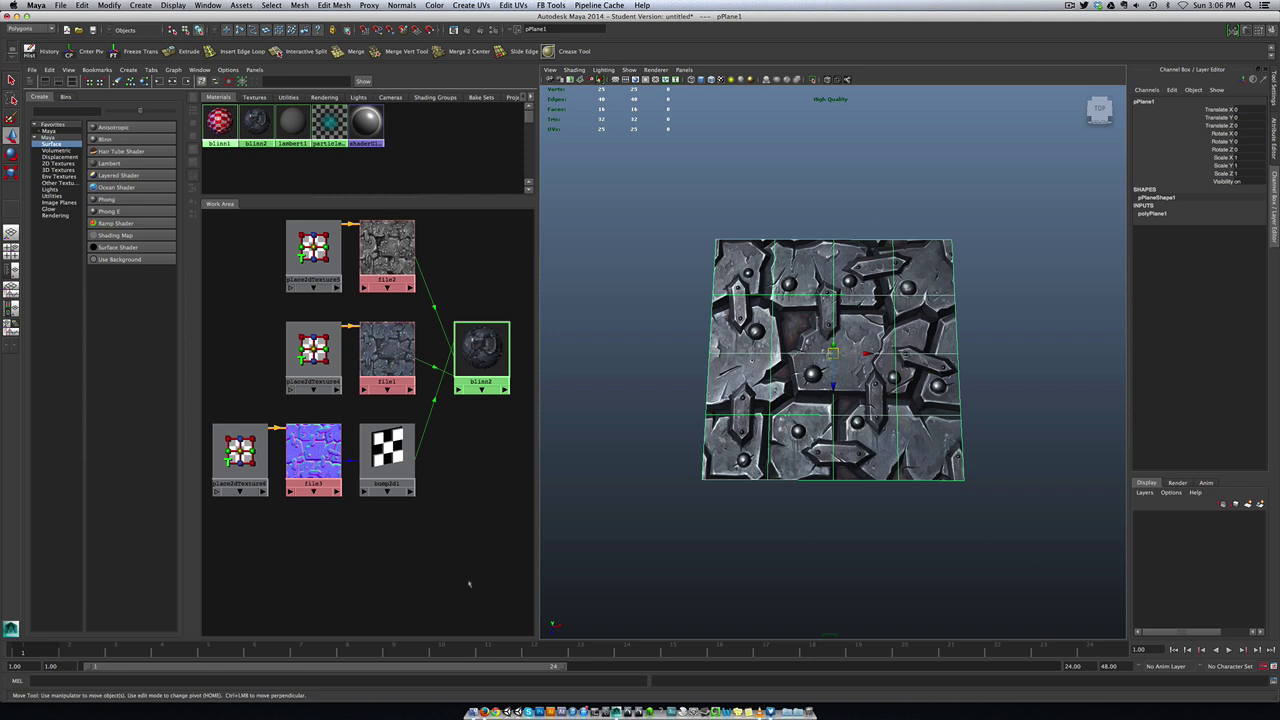
pyautogui.click(417, 590)
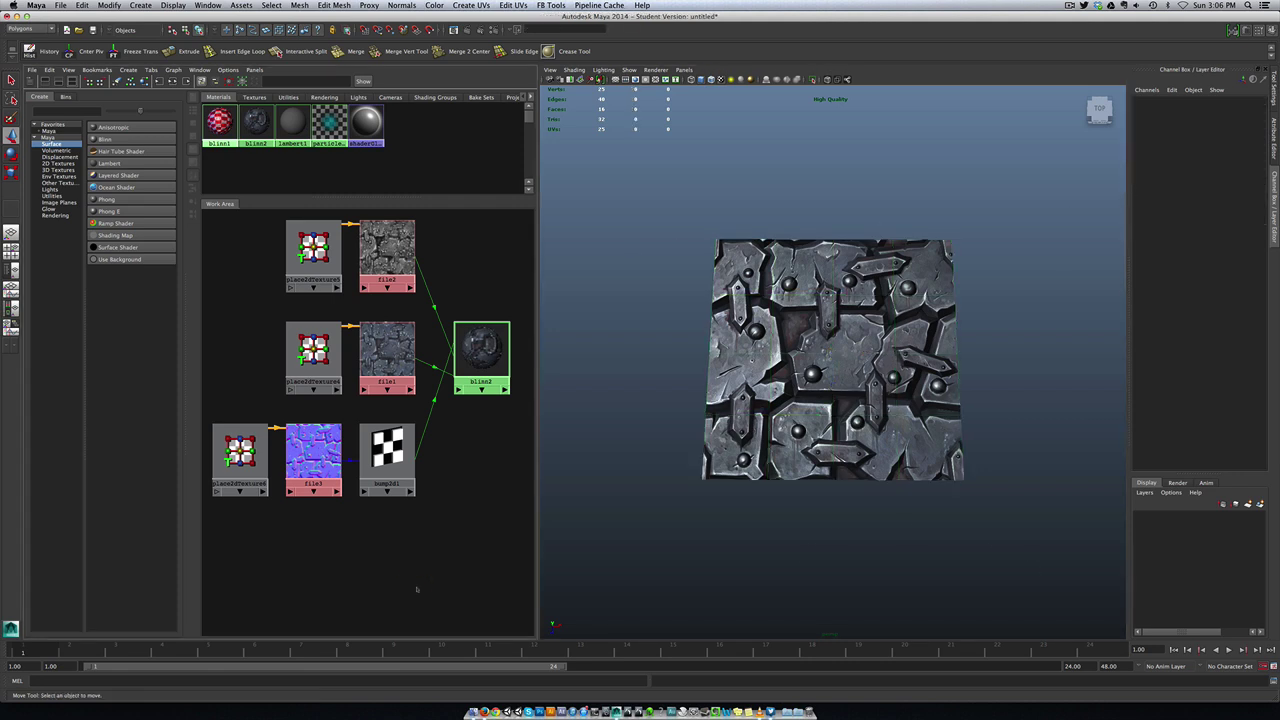
# Move the plane's pivot to its front-left corner
pyautogui.scroll(-5, 686, 501)
pyautogui.click(798, 380)
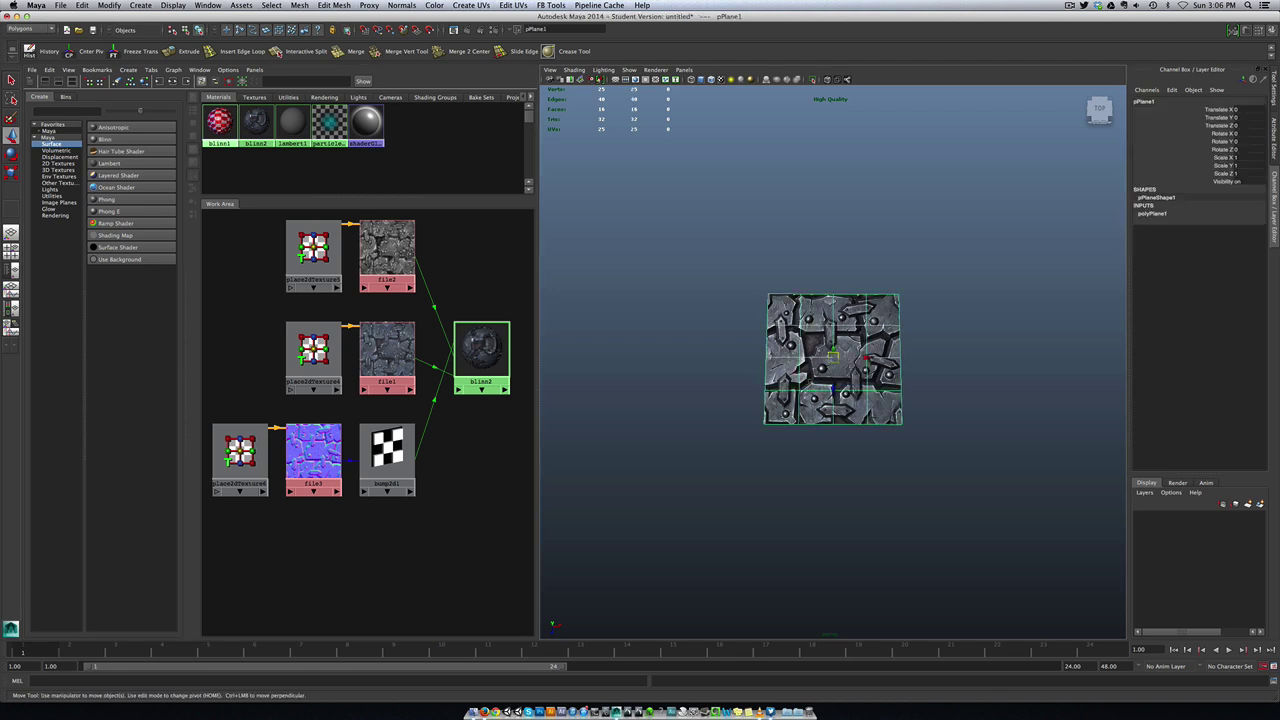
pyautogui.press('d')
pyautogui.moveTo(833, 357); pyautogui.dragTo(764, 426)
# Duplicate the plane and place the copy directly against the original's right edge
pyautogui.hotkey('ctrl', 'd')
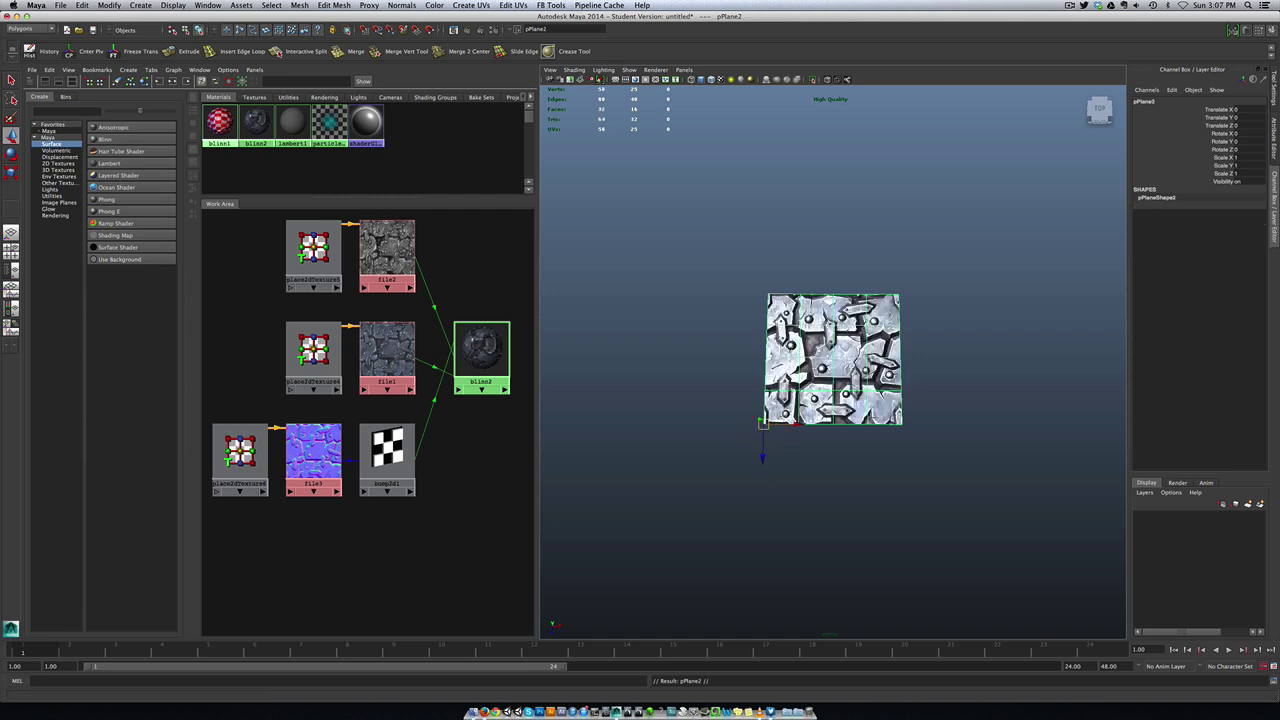
pyautogui.moveTo(796, 426); pyautogui.dragTo(905, 422)
pyautogui.click(810, 449)
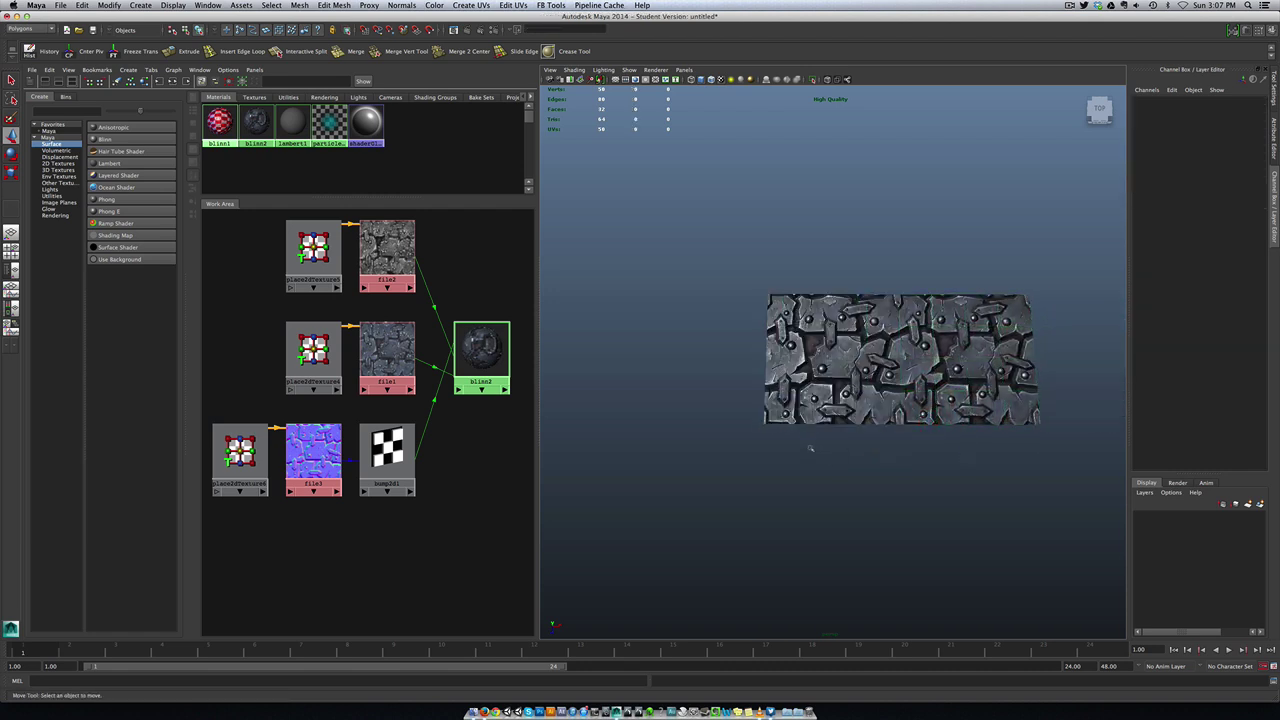
# Duplicate the left plane and snap the copy directly against its back edge
pyautogui.keyDown('alt'); pyautogui.moveTo(835, 479); pyautogui.dragTo(786, 456, button='middle'); pyautogui.keyUp('alt')
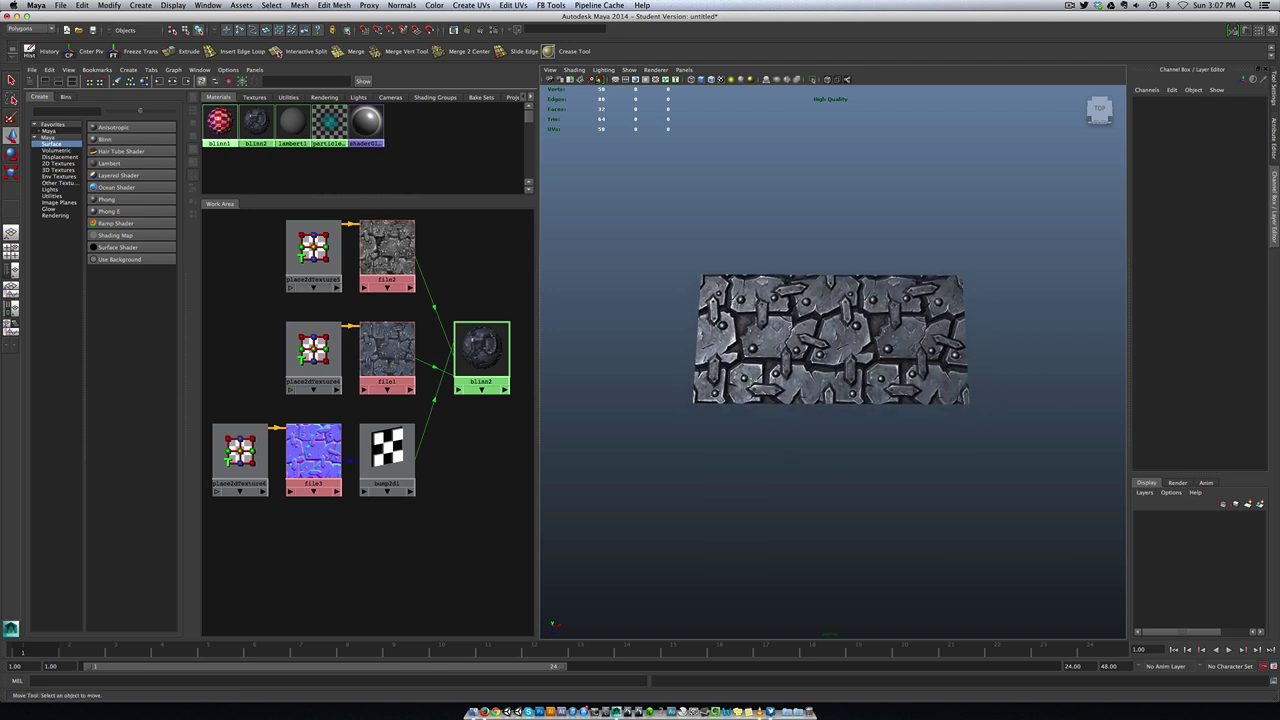
pyautogui.click(742, 375)
pyautogui.hotkey('ctrl', 'd')
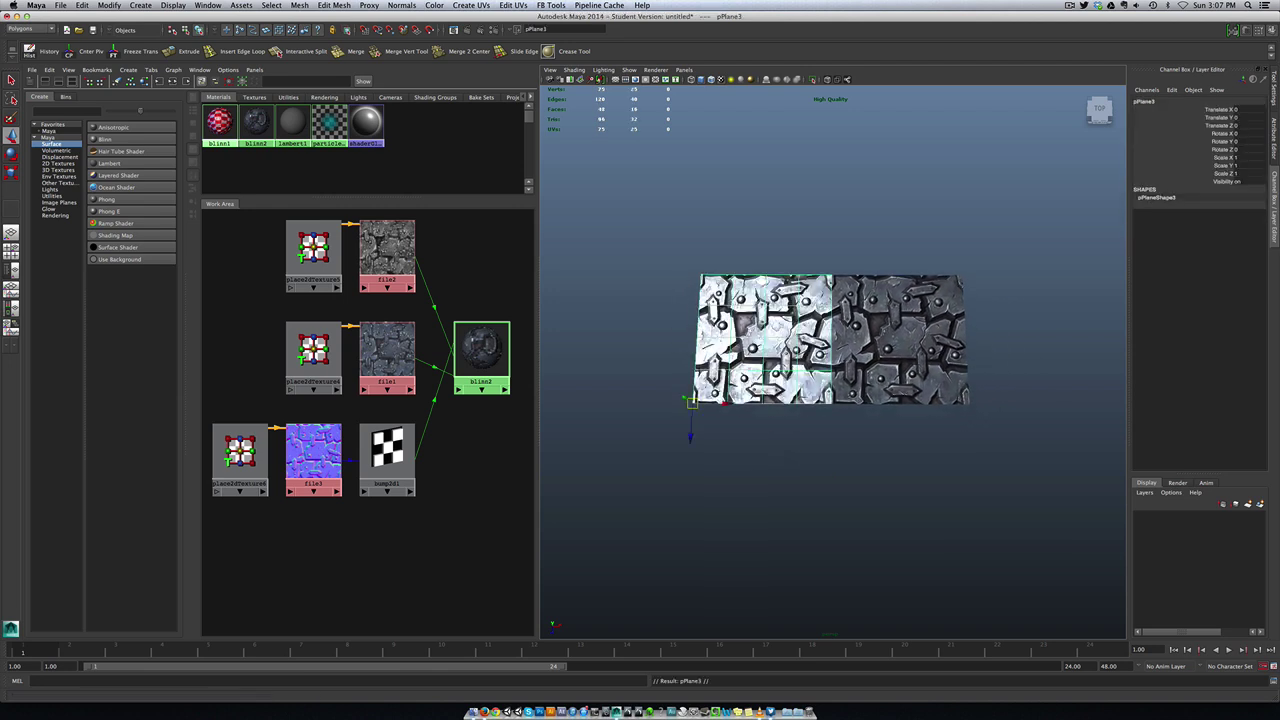
pyautogui.moveTo(690, 400); pyautogui.dragTo(695, 271)
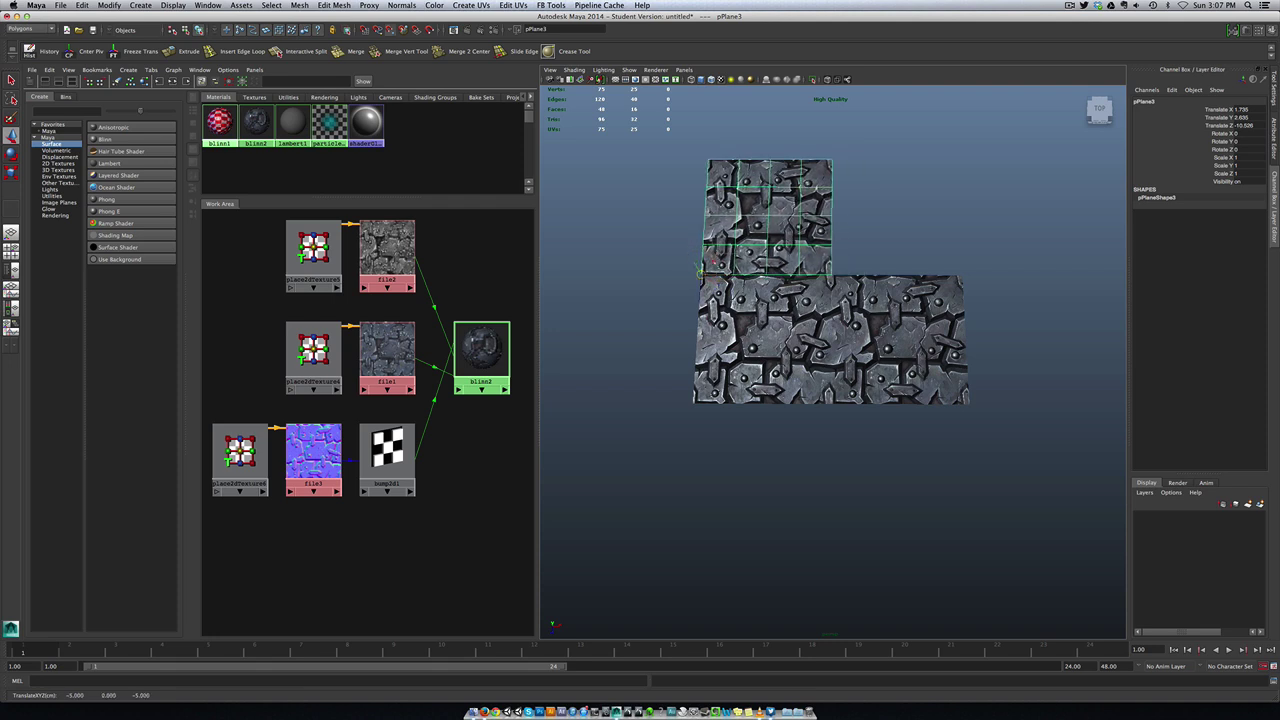
pyautogui.click(629, 277)
# Duplicate the right plane in place
pyautogui.click(855, 320)
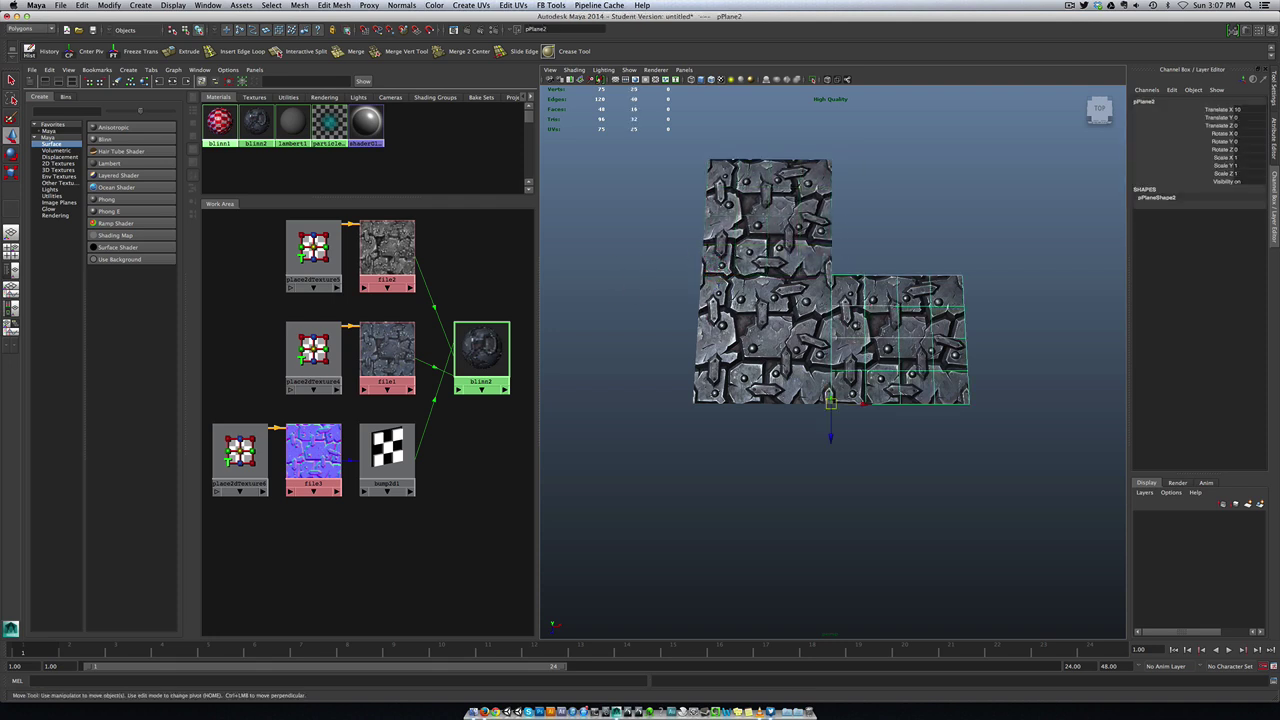
pyautogui.hotkey('ctrl', 'd')
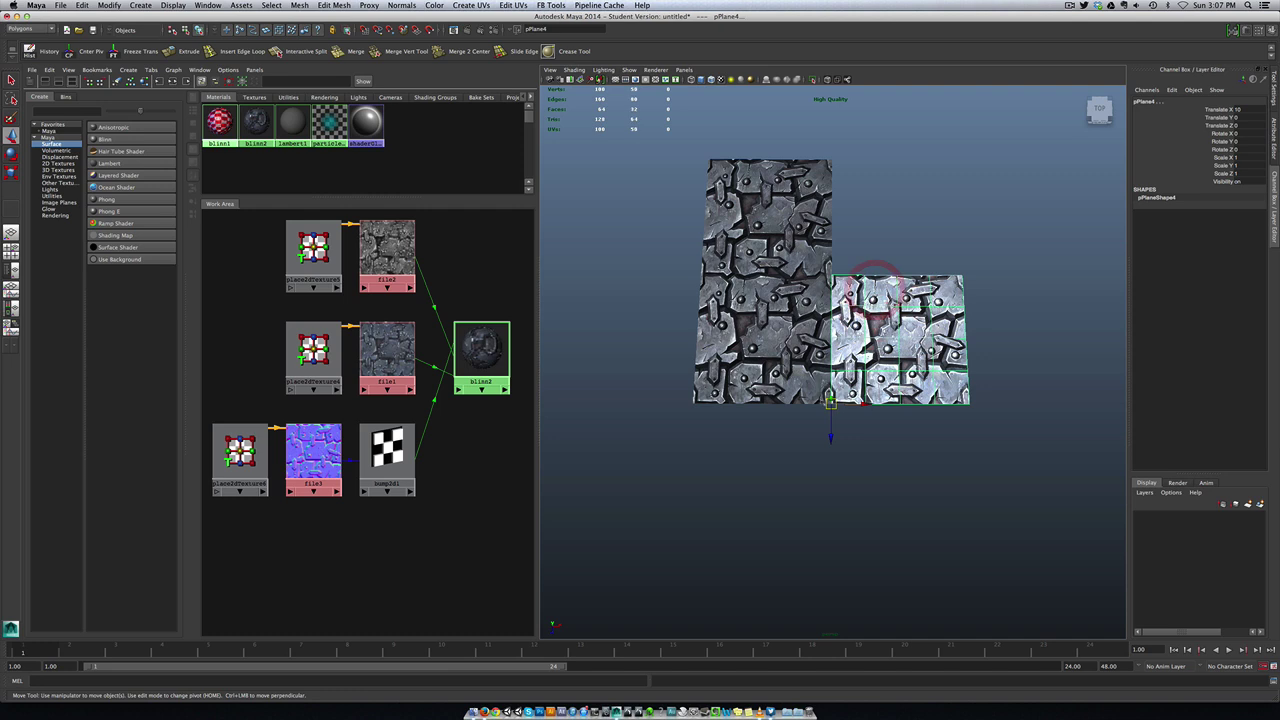
pyautogui.moveTo(830, 400); pyautogui.dragTo(877, 246)
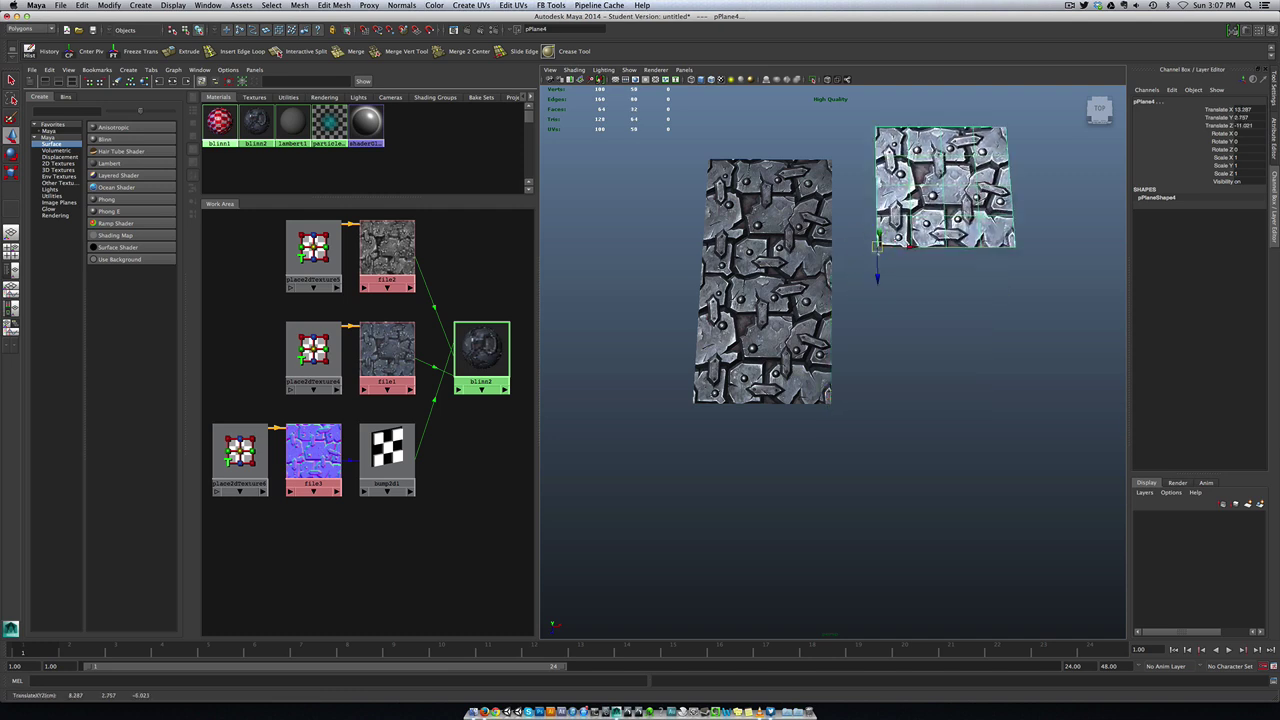
pyautogui.hotkey('ctrl', 'z')
pyautogui.moveTo(830, 417); pyautogui.dragTo(852, 252)
pyautogui.hotkey('ctrl', 'z')
# Move one of the two overlapping right planes back to Translate Z -10, completing a two-by-two grid of planes
pyautogui.click(863, 468)
pyautogui.click(886, 337)
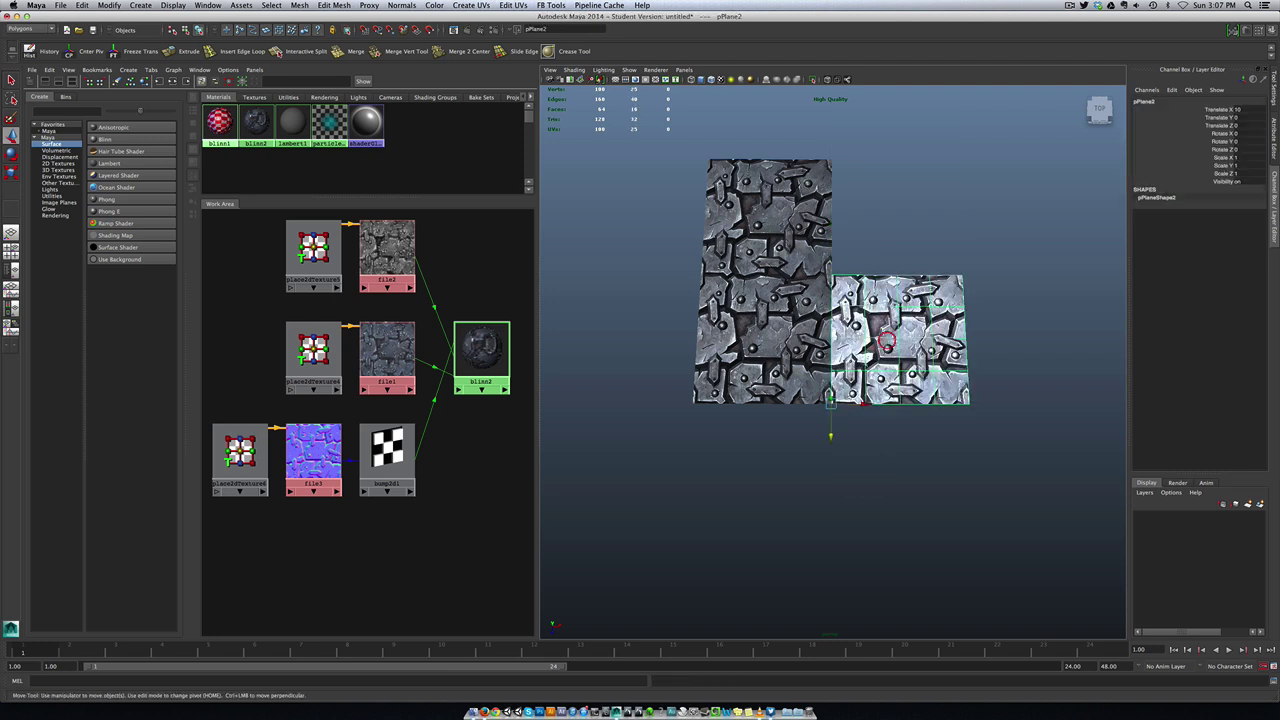
pyautogui.moveTo(831, 433); pyautogui.dragTo(850, 271)
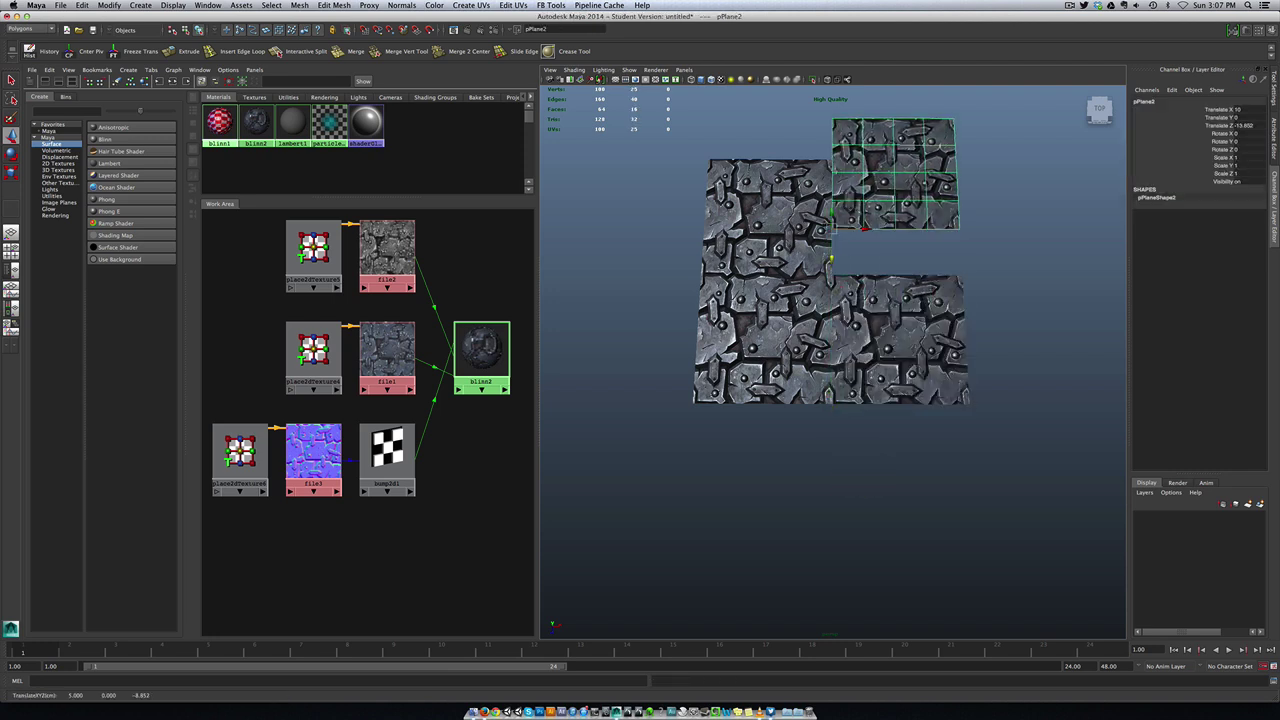
pyautogui.moveTo(831, 258); pyautogui.dragTo(831, 276)
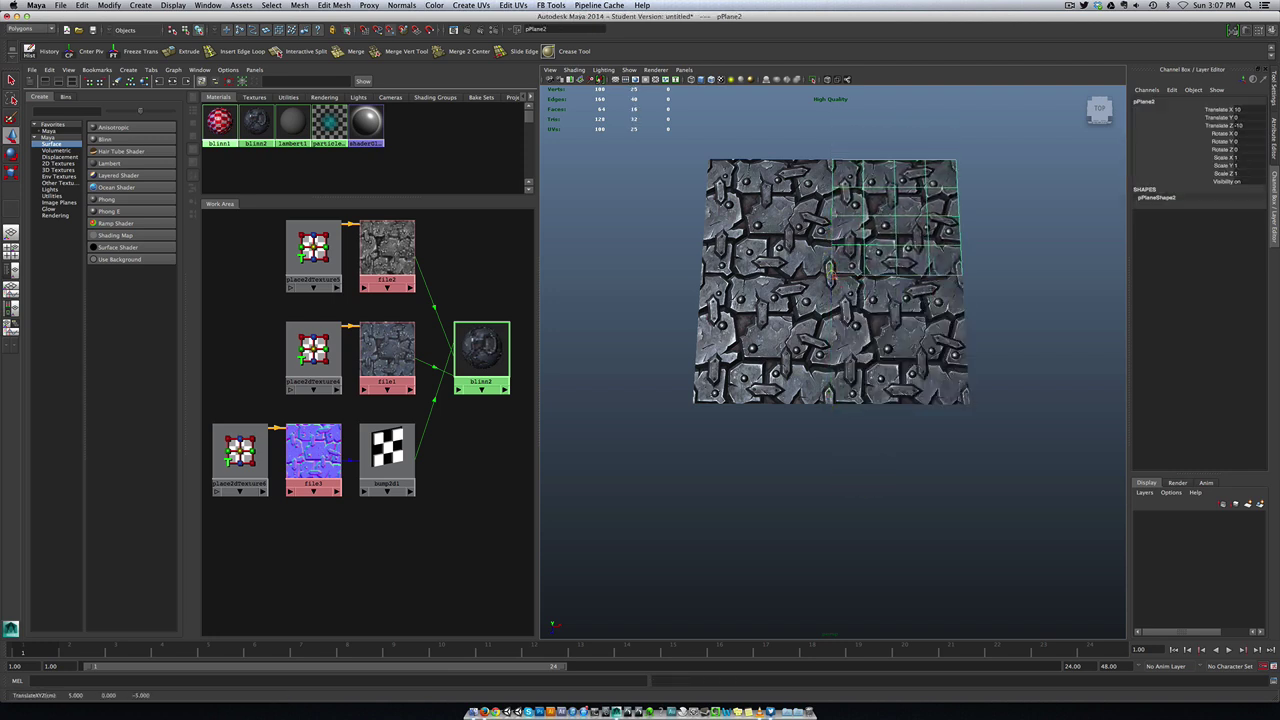
pyautogui.click(786, 486)
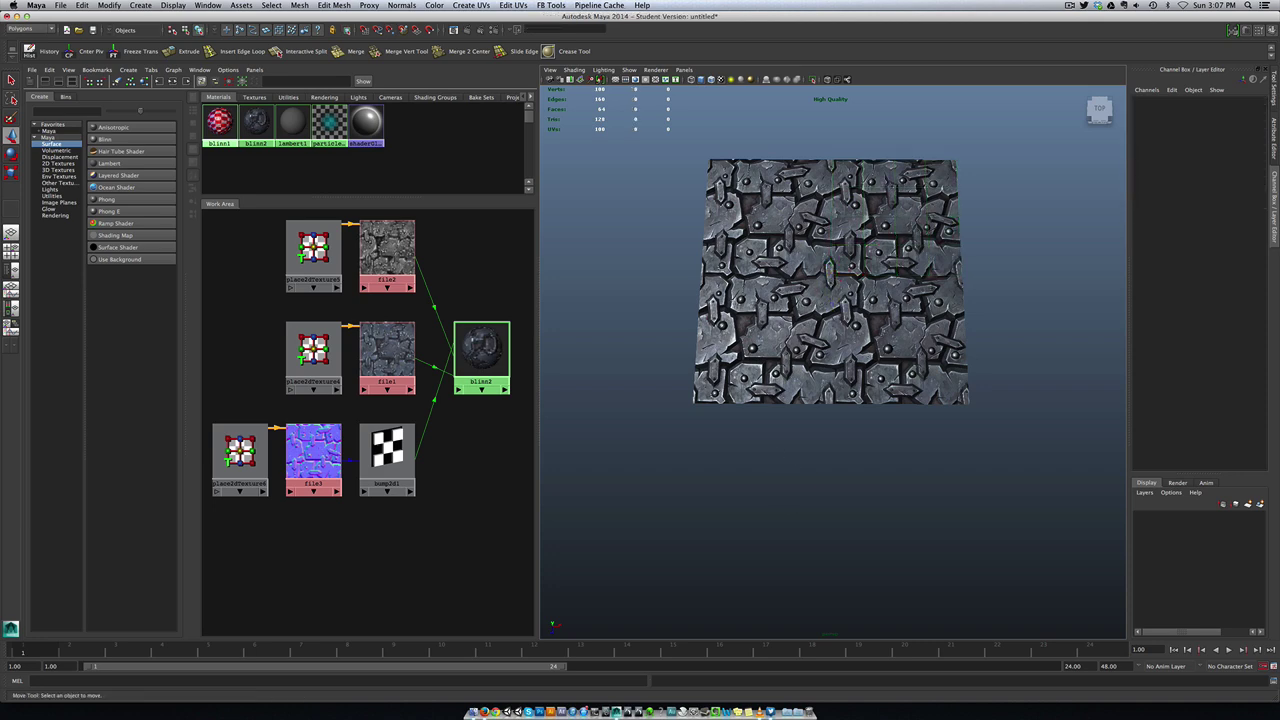
# Examine how the texture tiles across the seams of the four planes from several angles and up close
pyautogui.keyDown('alt'); pyautogui.moveTo(806, 330); pyautogui.dragTo(788, 387, button='middle'); pyautogui.keyUp('alt')
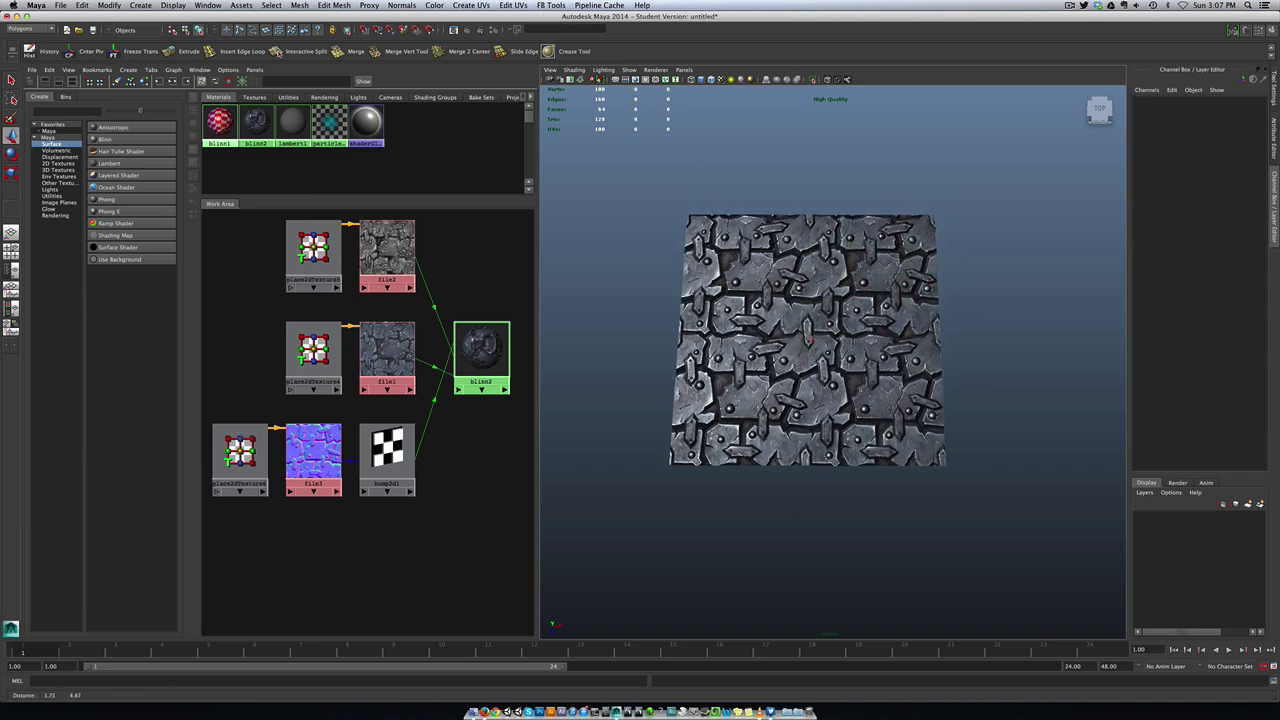
pyautogui.keyDown('alt'); pyautogui.moveTo(788, 387); pyautogui.dragTo(728, 330); pyautogui.keyUp('alt')
pyautogui.keyDown('alt'); pyautogui.moveTo(728, 330); pyautogui.dragTo(783, 329, button='right'); pyautogui.keyUp('alt')
pyautogui.keyDown('alt'); pyautogui.moveTo(783, 330); pyautogui.dragTo(830, 376); pyautogui.keyUp('alt')
pyautogui.keyDown('alt'); pyautogui.moveTo(850, 376); pyautogui.dragTo(815, 372, button='right'); pyautogui.keyUp('alt')
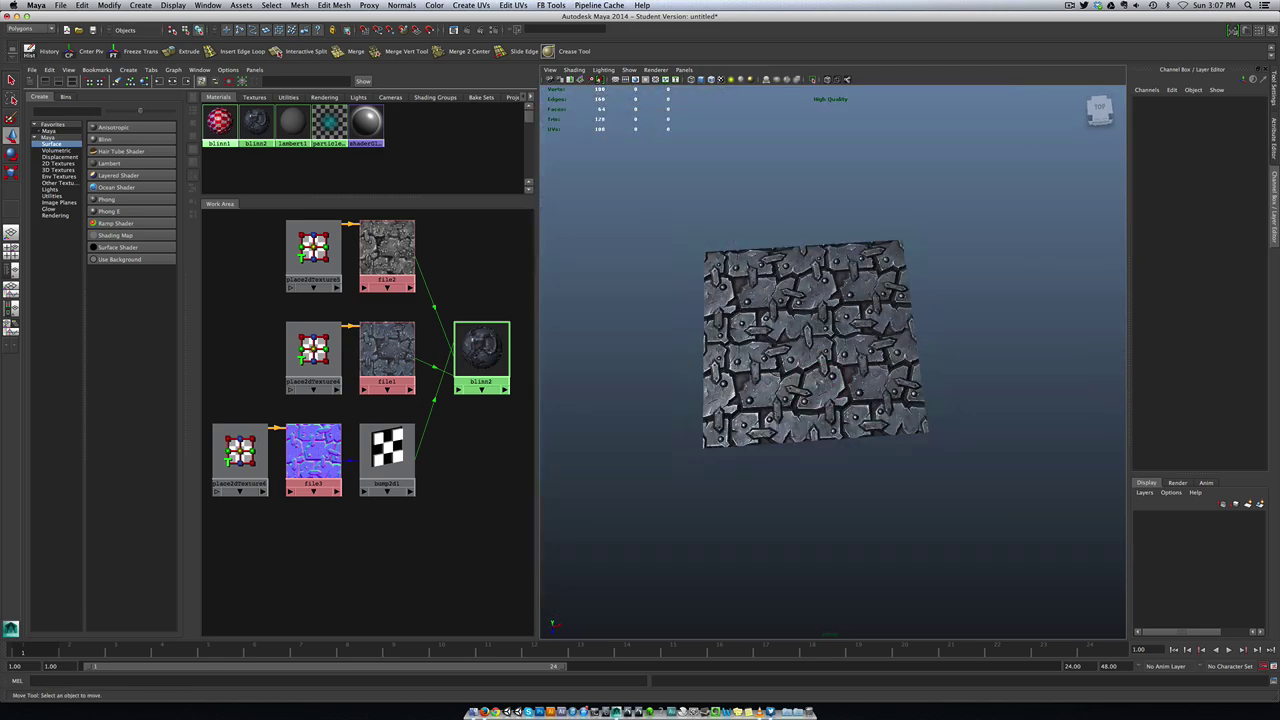
pyautogui.keyDown('alt'); pyautogui.moveTo(815, 372); pyautogui.dragTo(682, 332); pyautogui.keyUp('alt')
pyautogui.keyDown('alt'); pyautogui.moveTo(682, 332); pyautogui.dragTo(706, 391, button='right'); pyautogui.keyUp('alt')
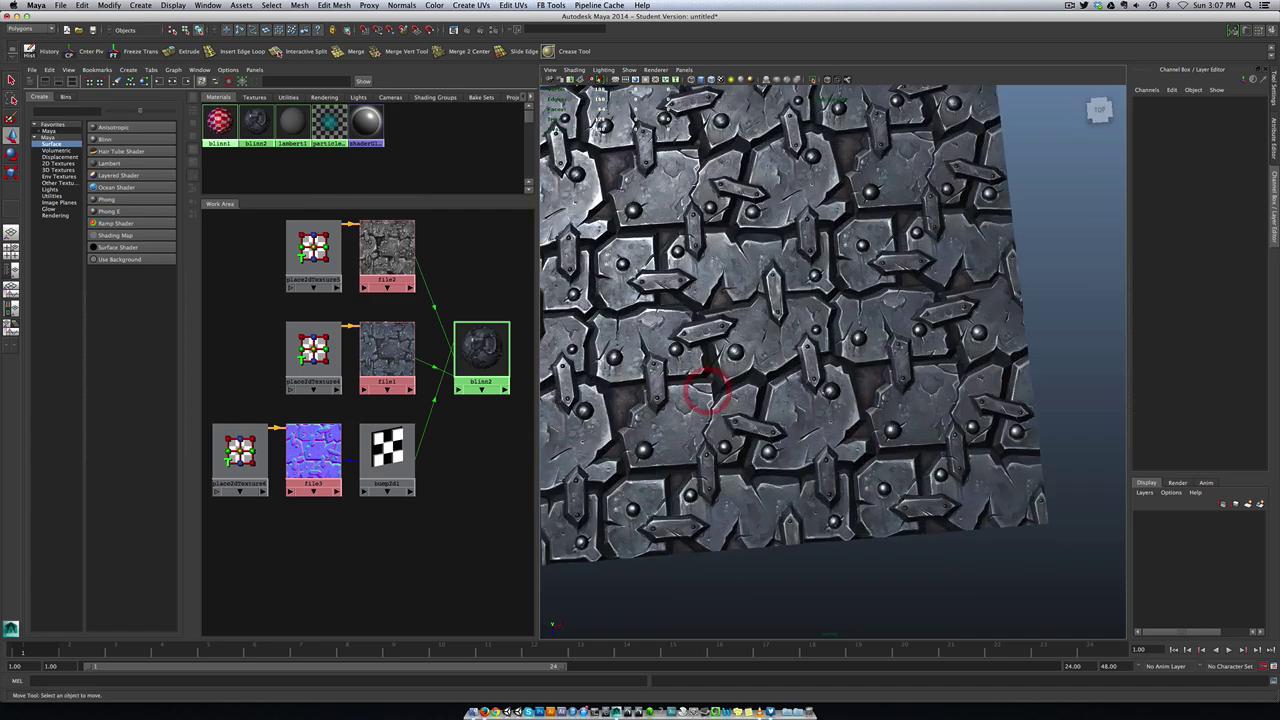
pyautogui.keyDown('alt'); pyautogui.moveTo(820, 384); pyautogui.dragTo(760, 312); pyautogui.keyUp('alt')
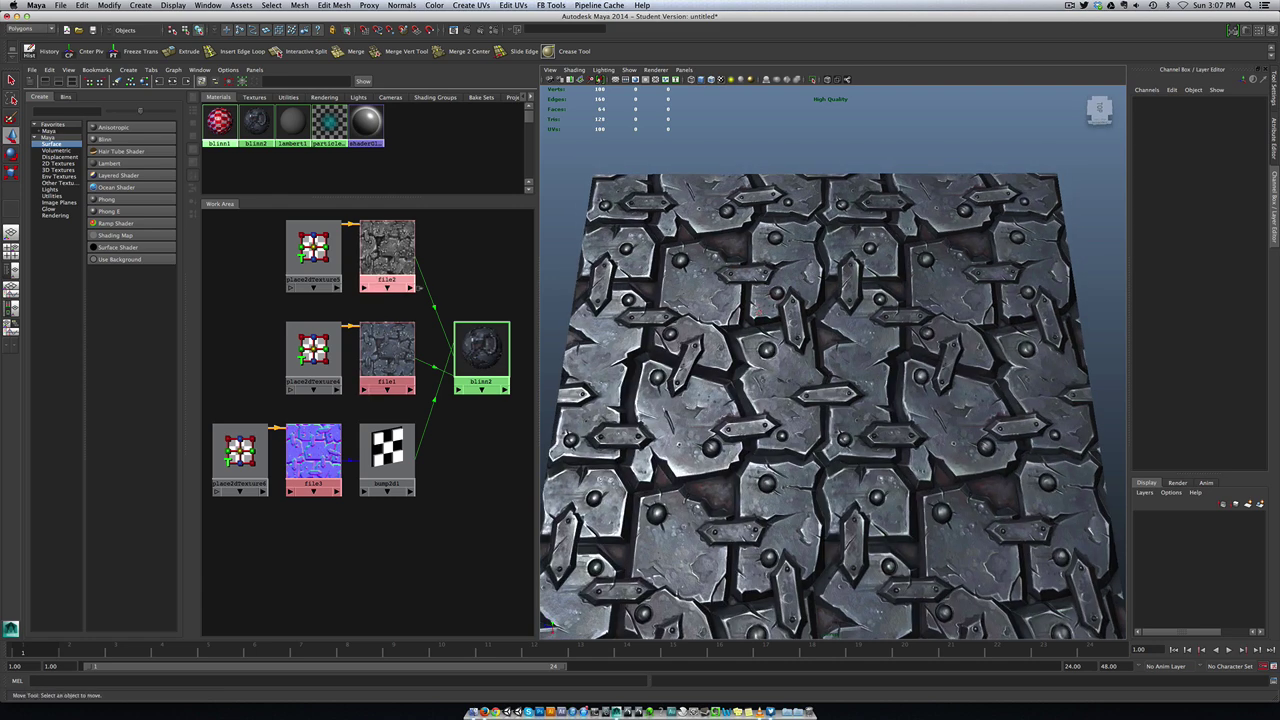
# Move the blinn2 node slightly upward in the Hypershade work area and deselect it
pyautogui.moveTo(480, 347); pyautogui.dragTo(480, 335)
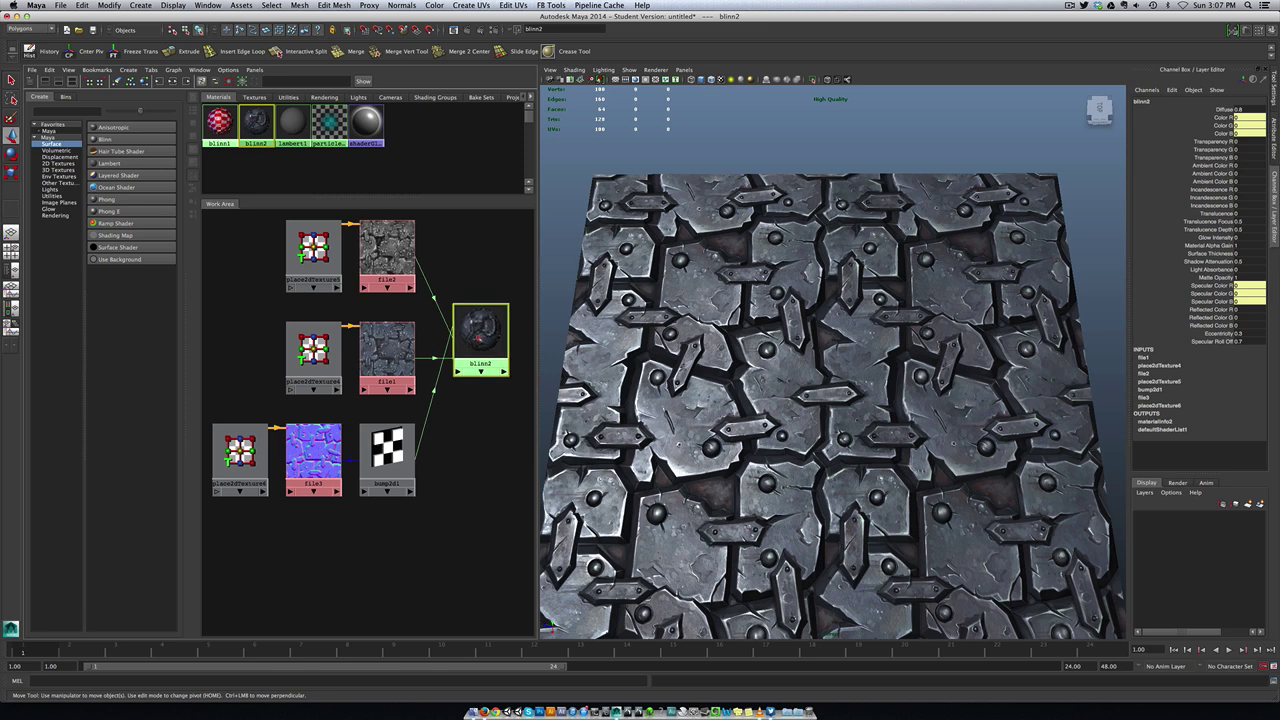
pyautogui.click(457, 272)
pyautogui.scroll(-1, 457, 274)
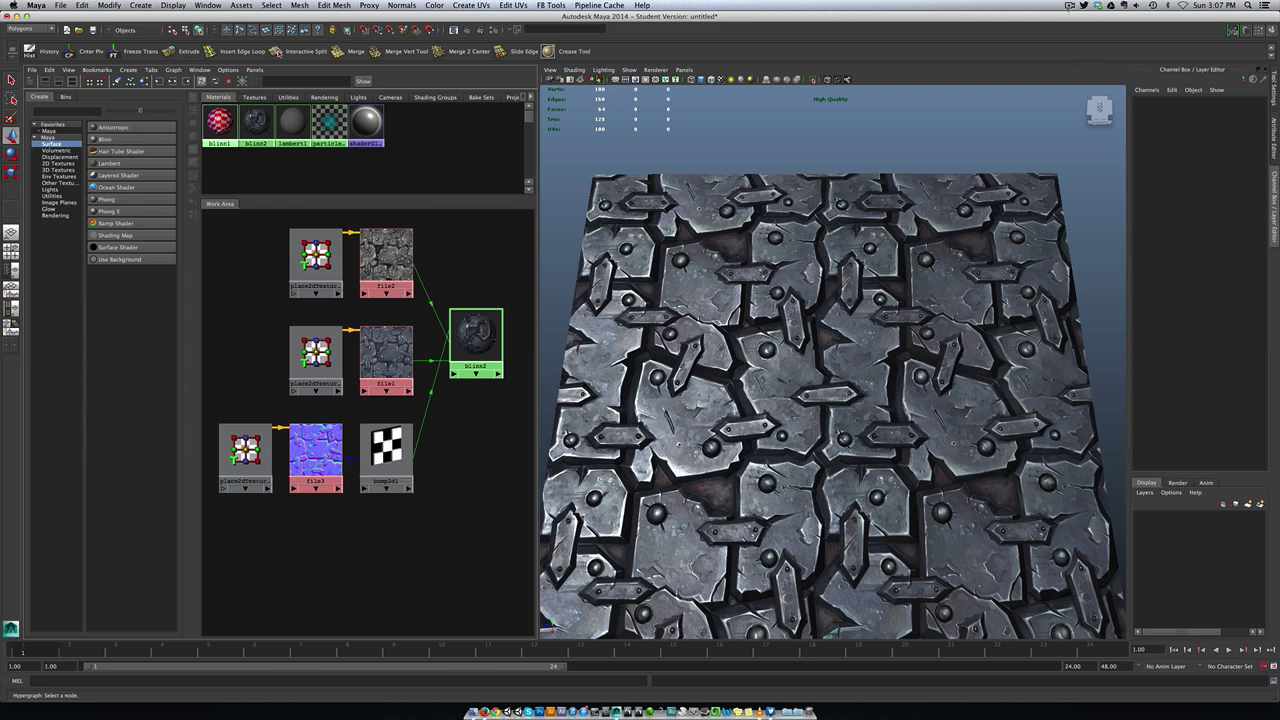
pyautogui.click(1069, 6)
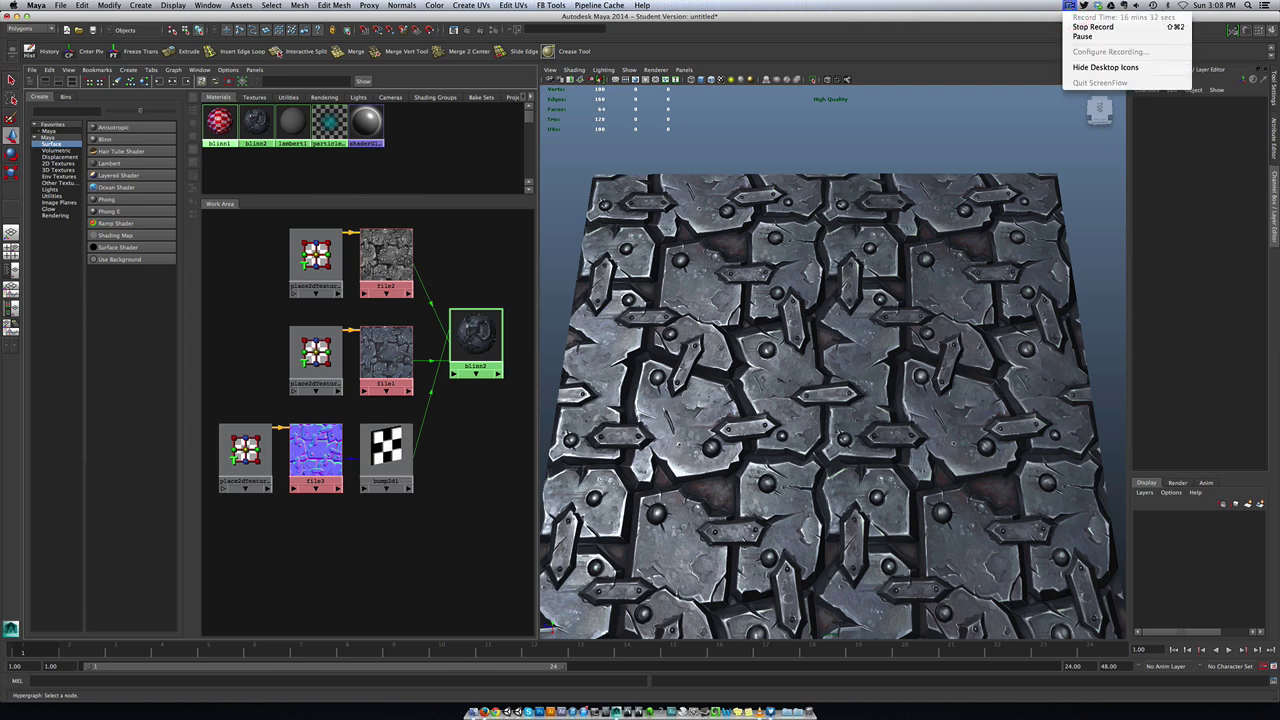